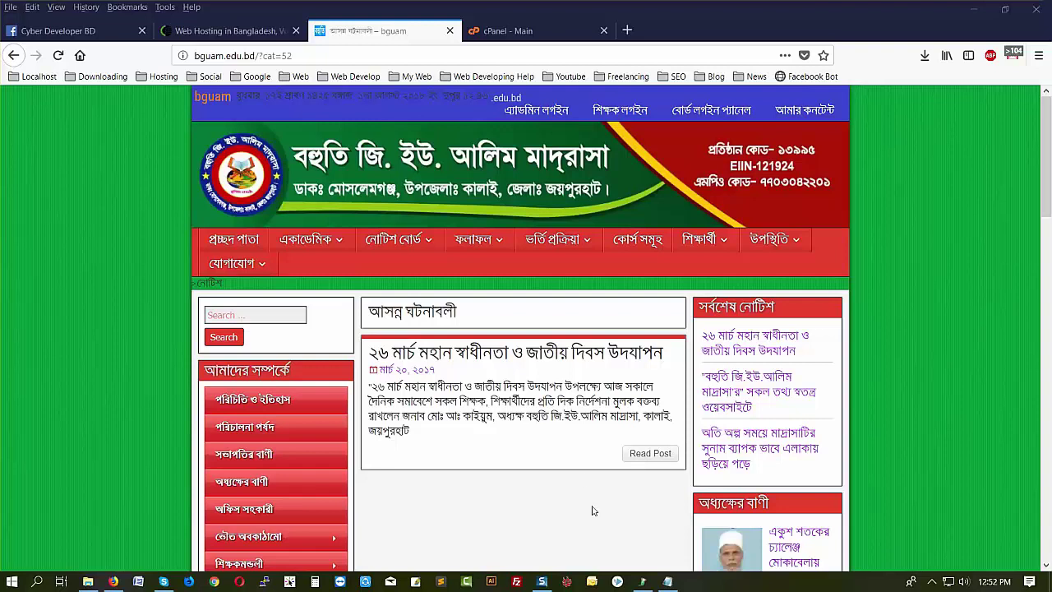
- Visit the site's Results > internal exam page, then the Admission > rules page
scroll(435, 488, "down", 10)
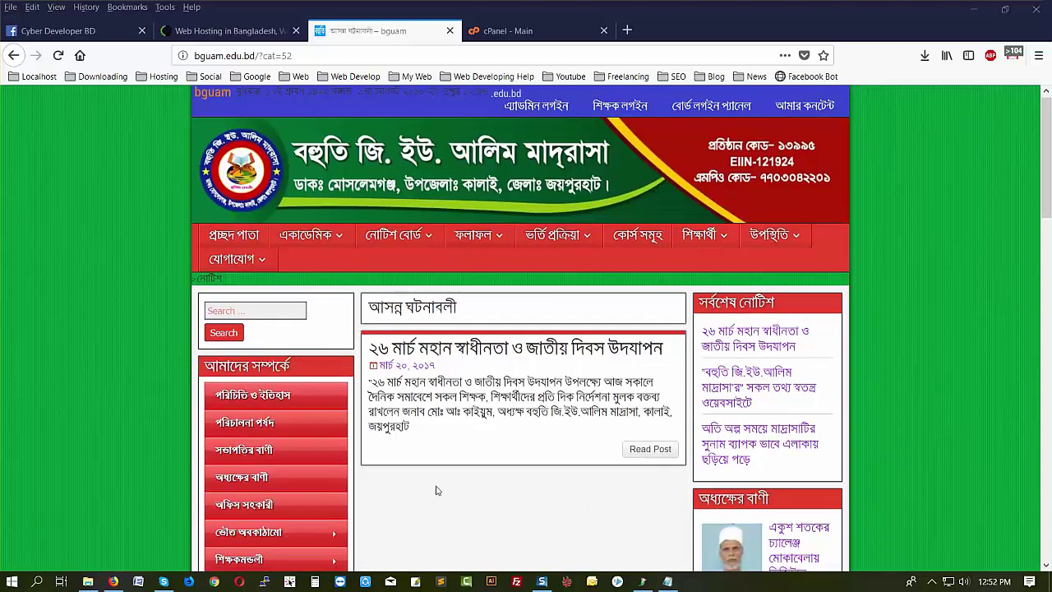
scroll(436, 491, "up", 15)
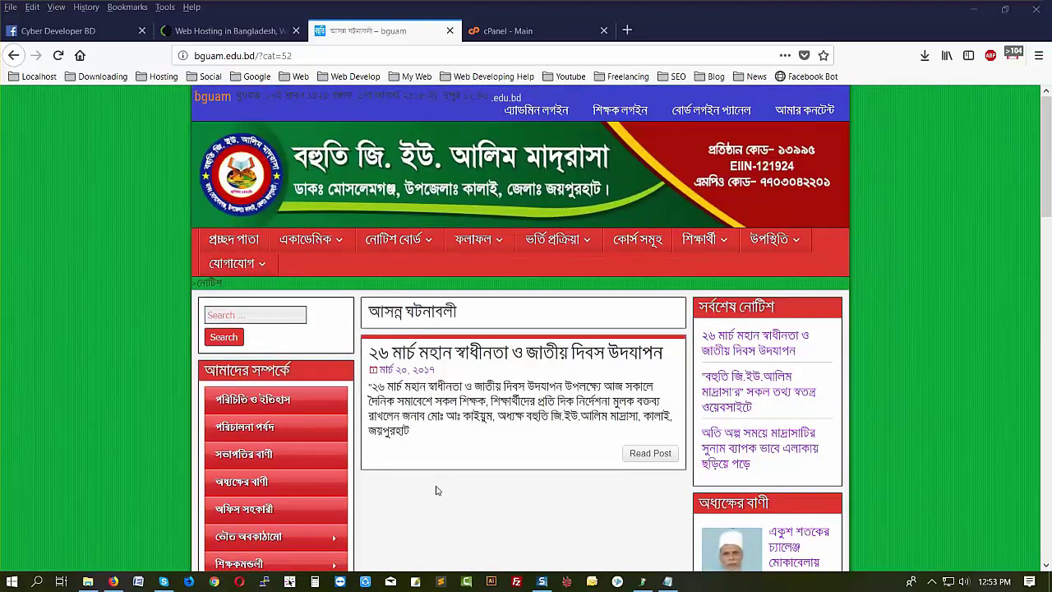
mouse_move(485, 240)
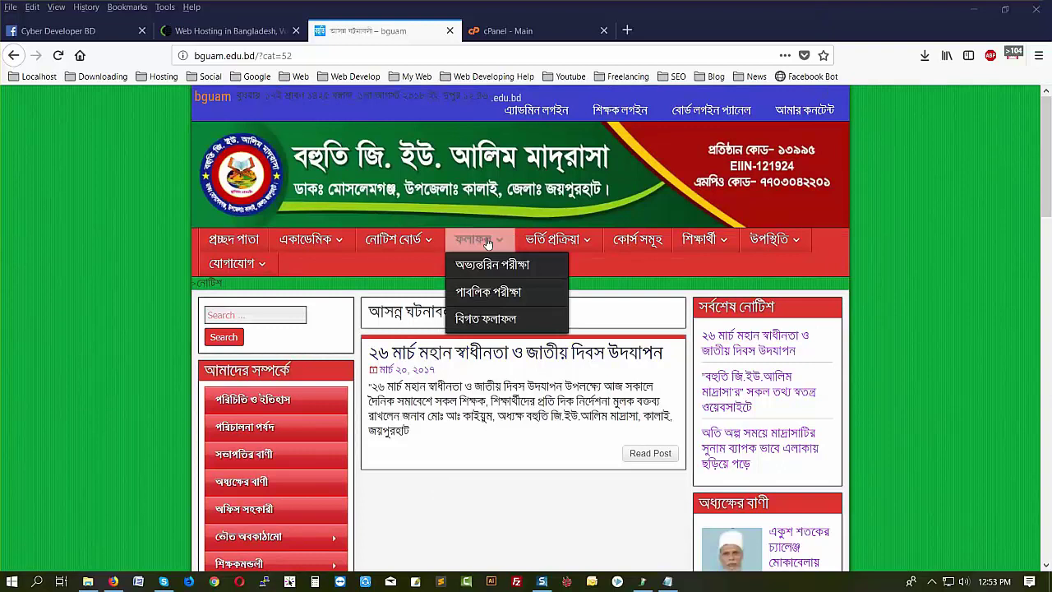
left_click(506, 276)
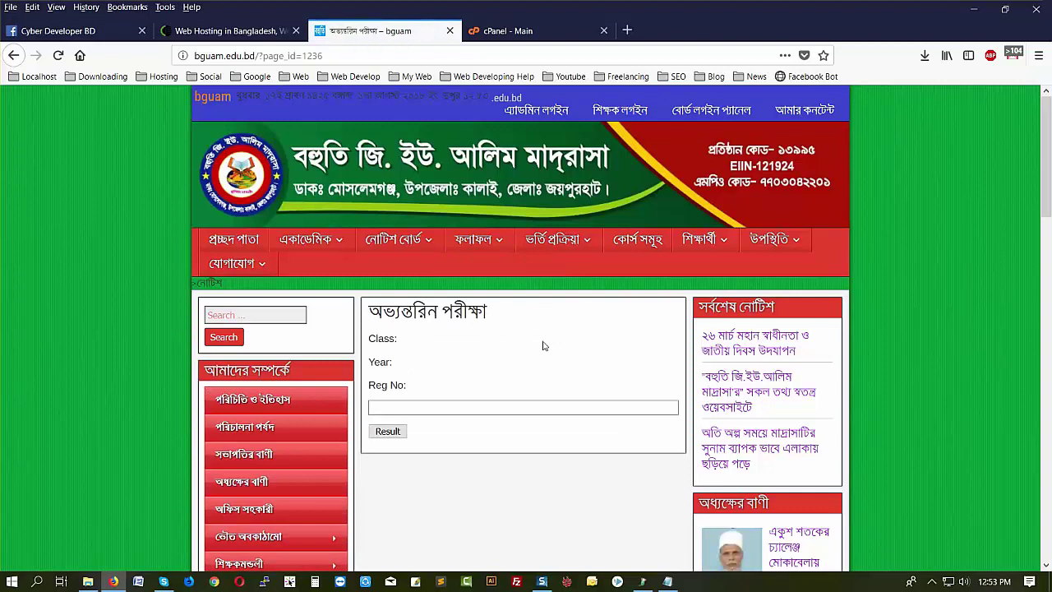
mouse_move(559, 243)
left_click(575, 270)
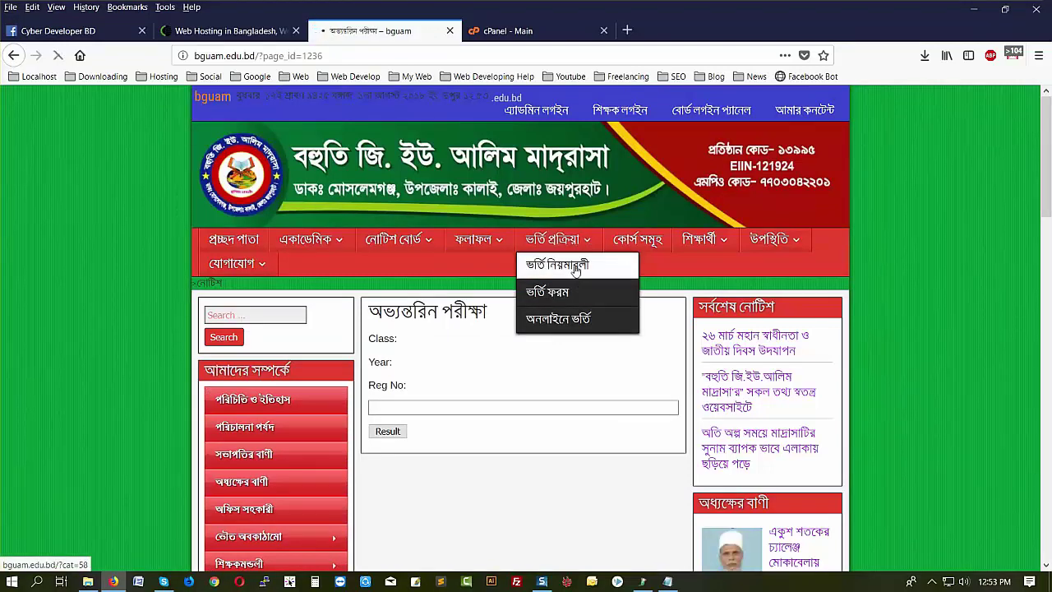
- Copy the saved wp-admin address from the Notepad notes and open a new blank tab
left_click(668, 581)
double_click(605, 344)
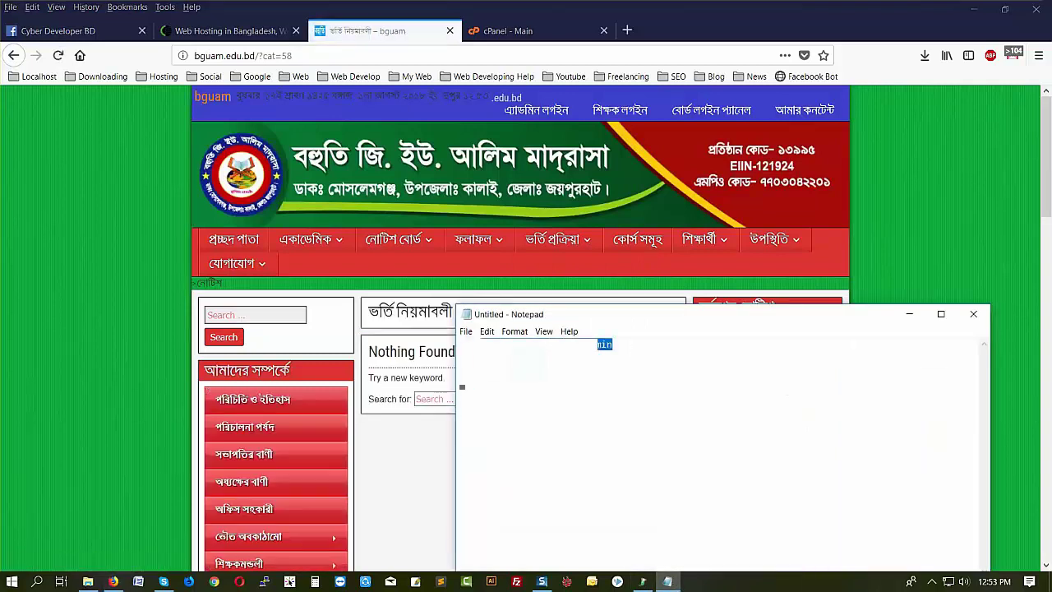
right_click(462, 345)
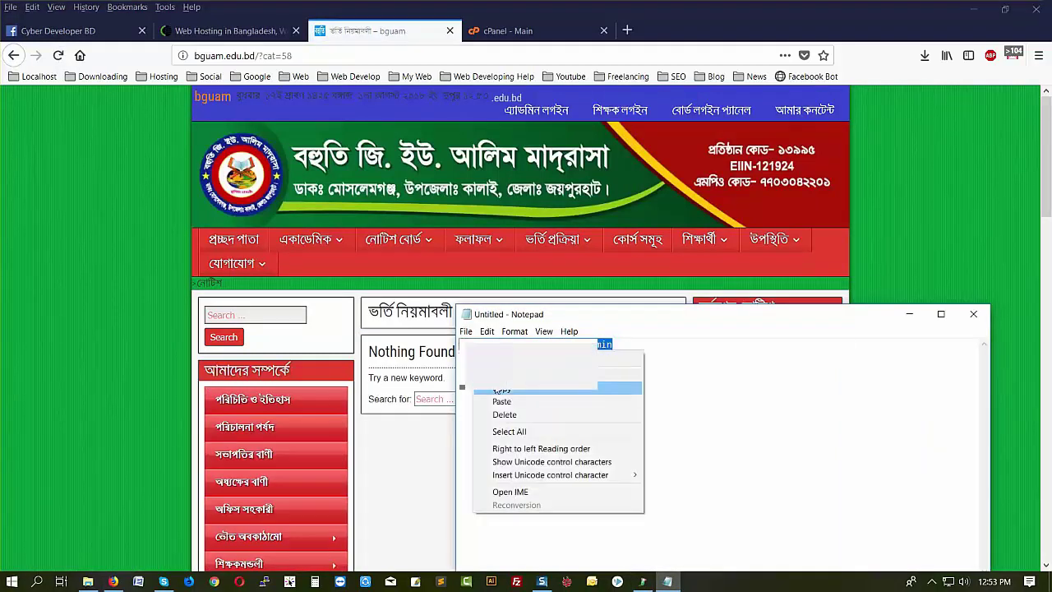
left_click(509, 386)
left_click(628, 36)
right_click(370, 54)
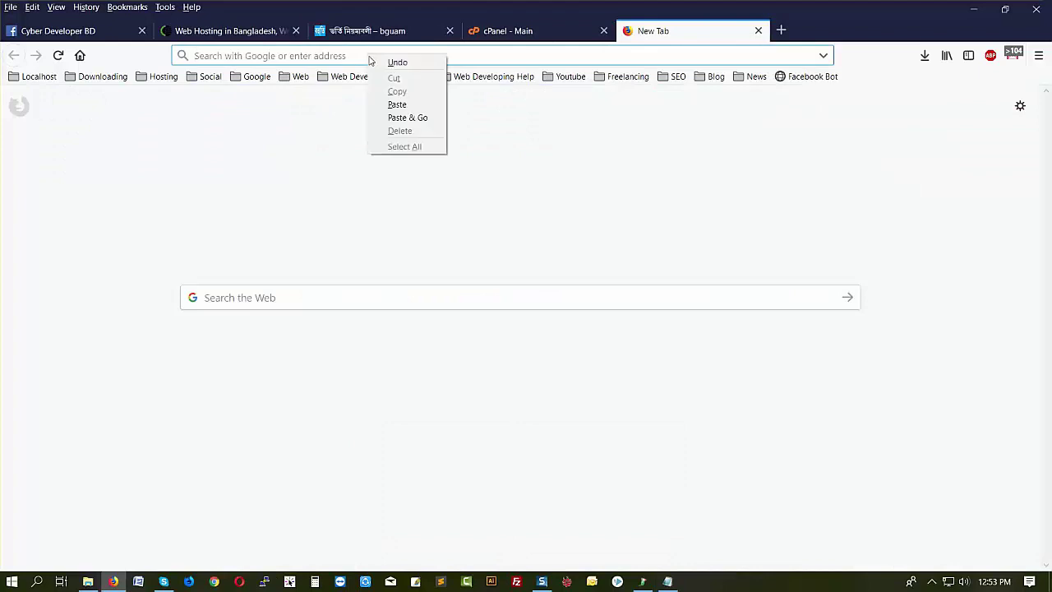
left_click(387, 104)
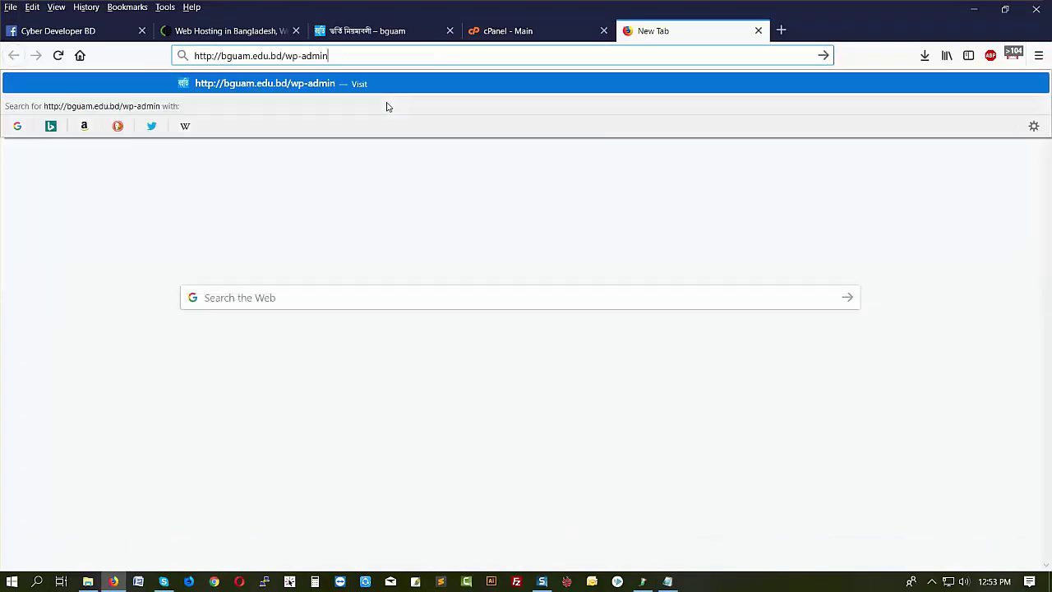
key("Return")
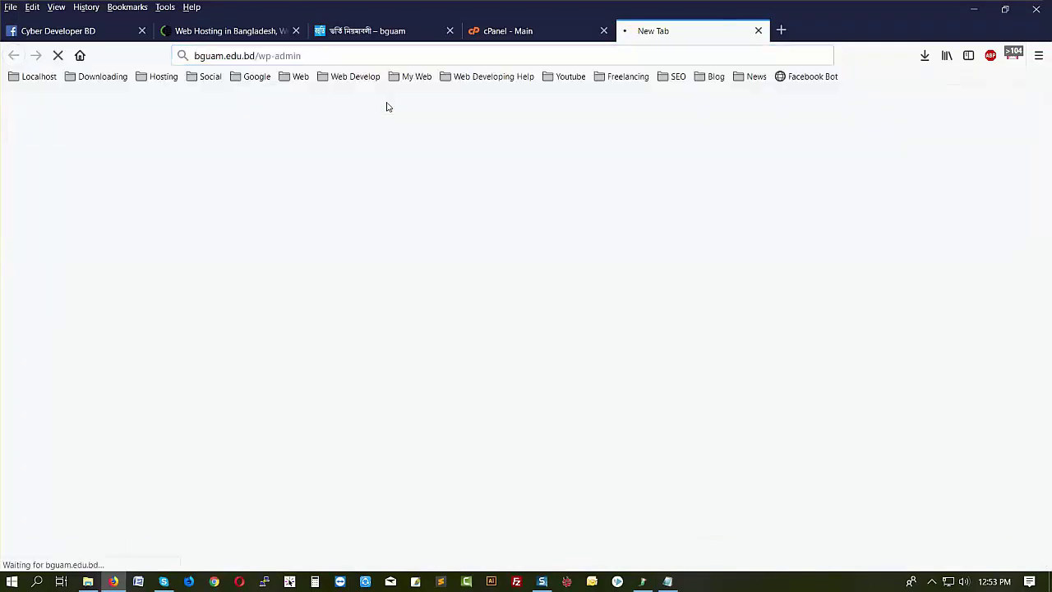
left_click(668, 581)
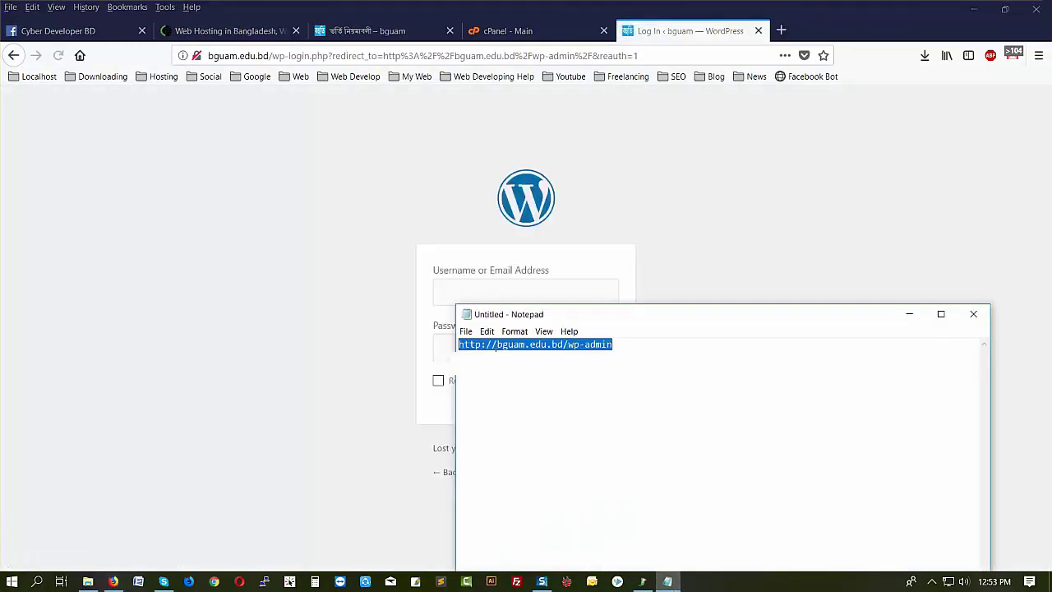
- Enter 'admin' in the WordPress login form's Username or Email Address field
left_click(477, 345)
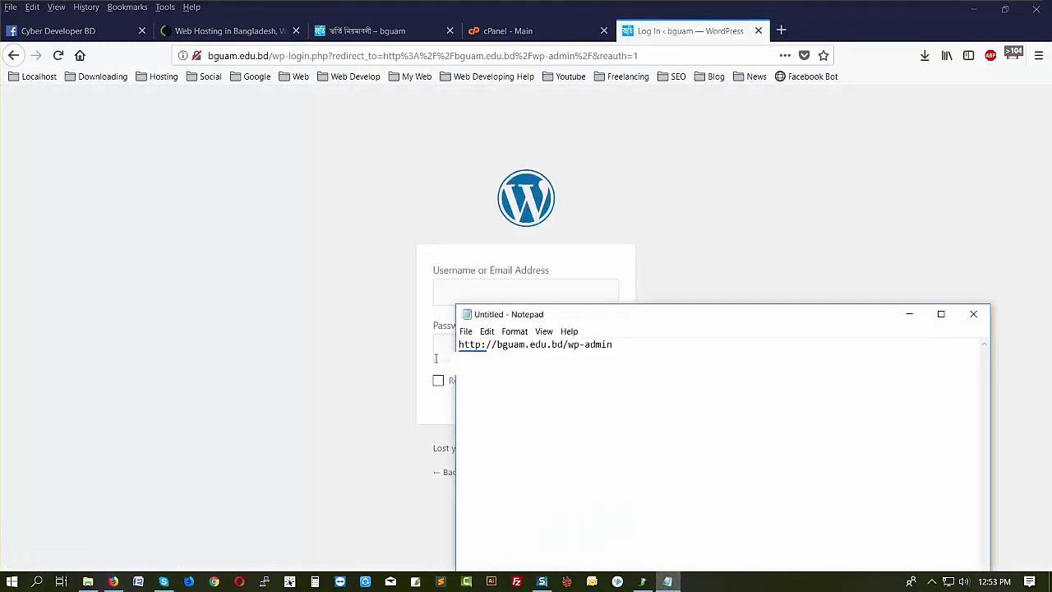
left_click(489, 255)
left_click(451, 294)
type("admin")
left_click(667, 582)
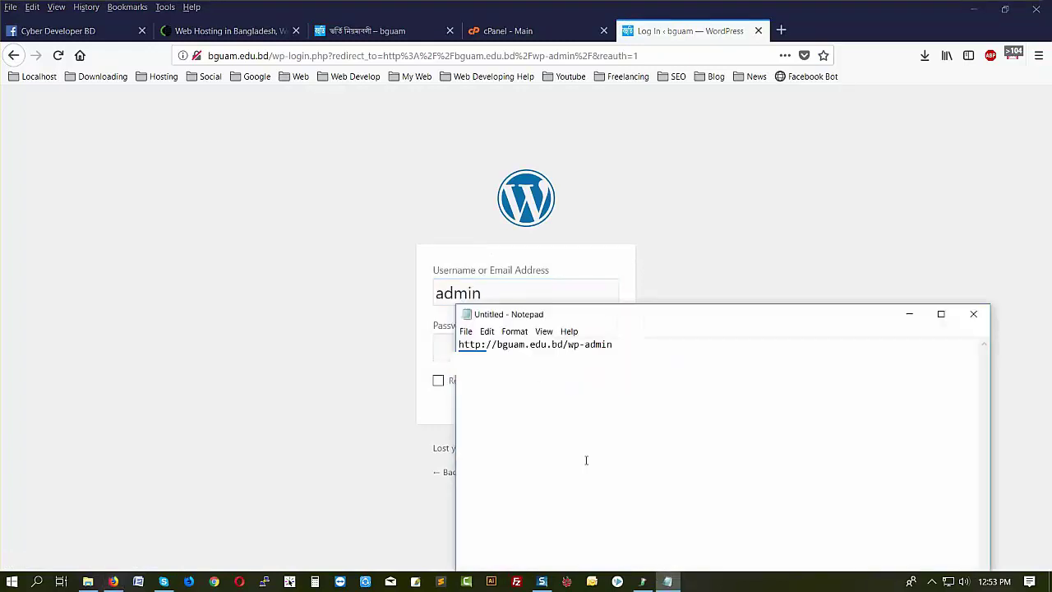
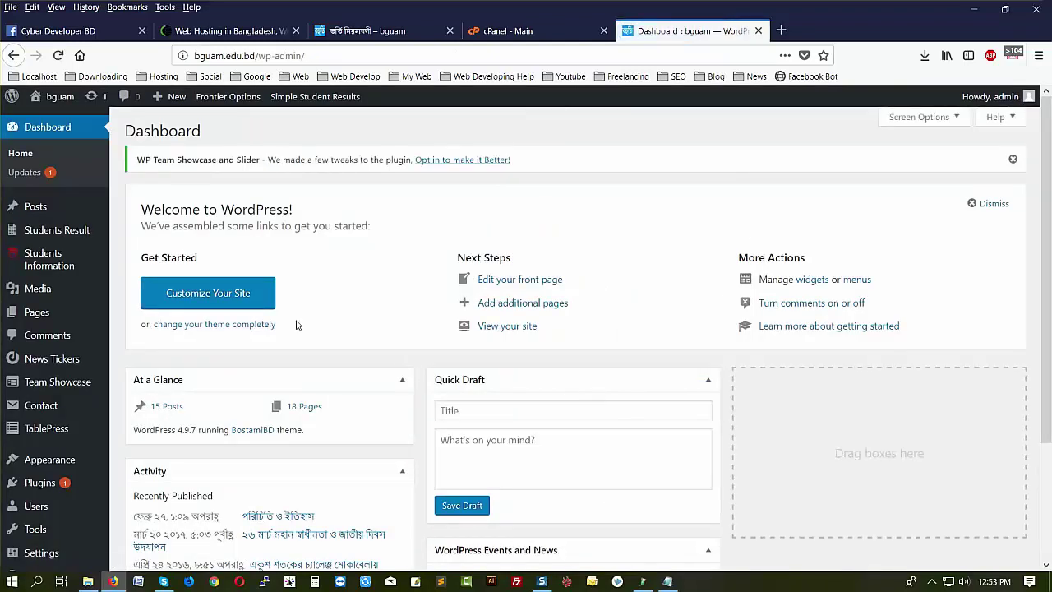
- Scroll through the WordPress dashboard, then switch back to the cPanel main page
scroll(323, 382, "down", 3)
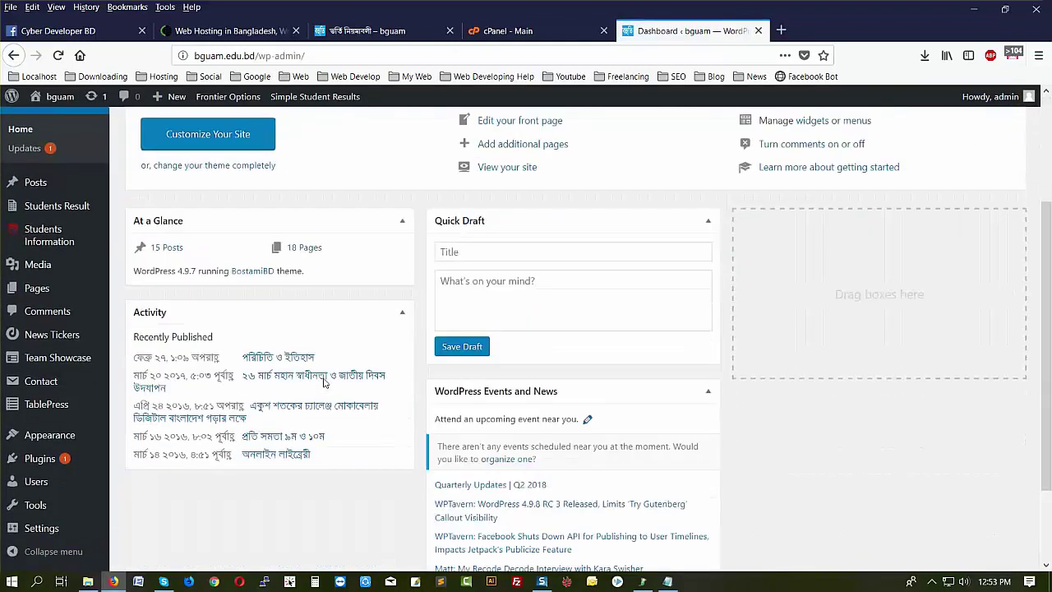
scroll(324, 380, "down", 2)
scroll(324, 381, "up", 5)
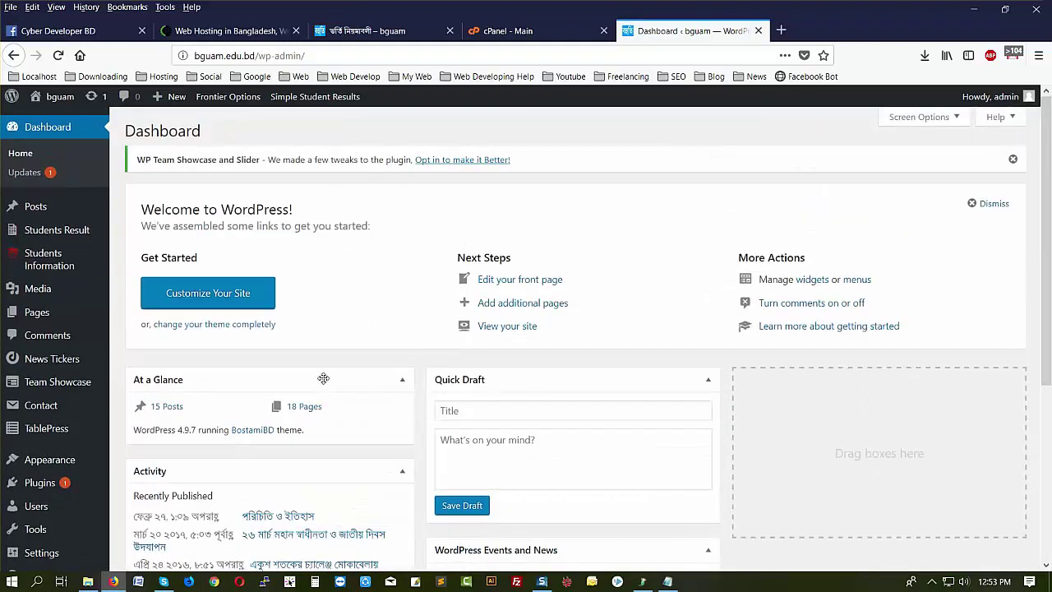
left_click(505, 30)
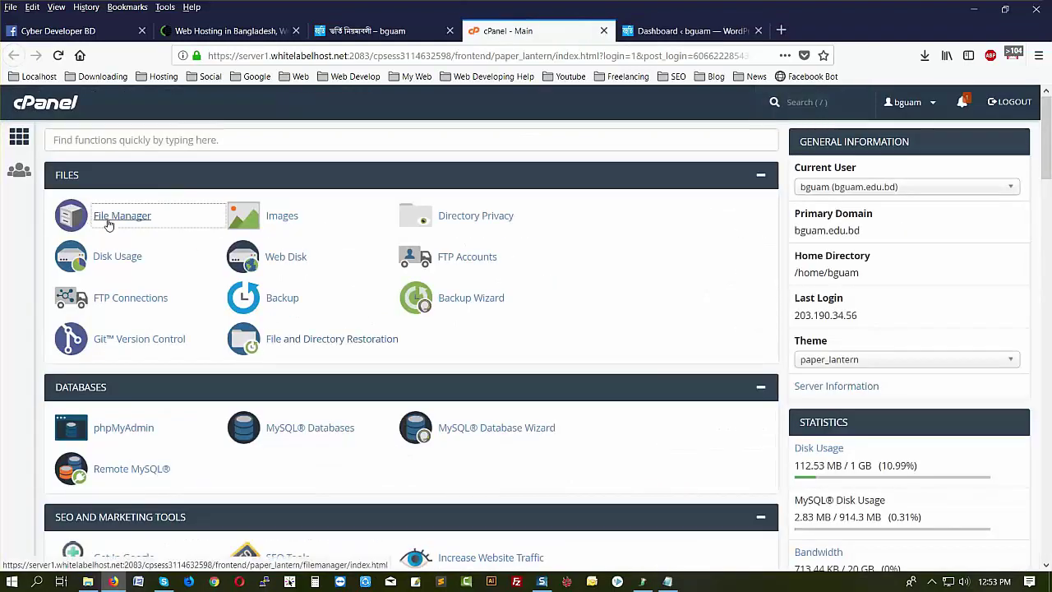
- Open File Manager at public_html and load wp-activate.php in the code editor
left_click(107, 225)
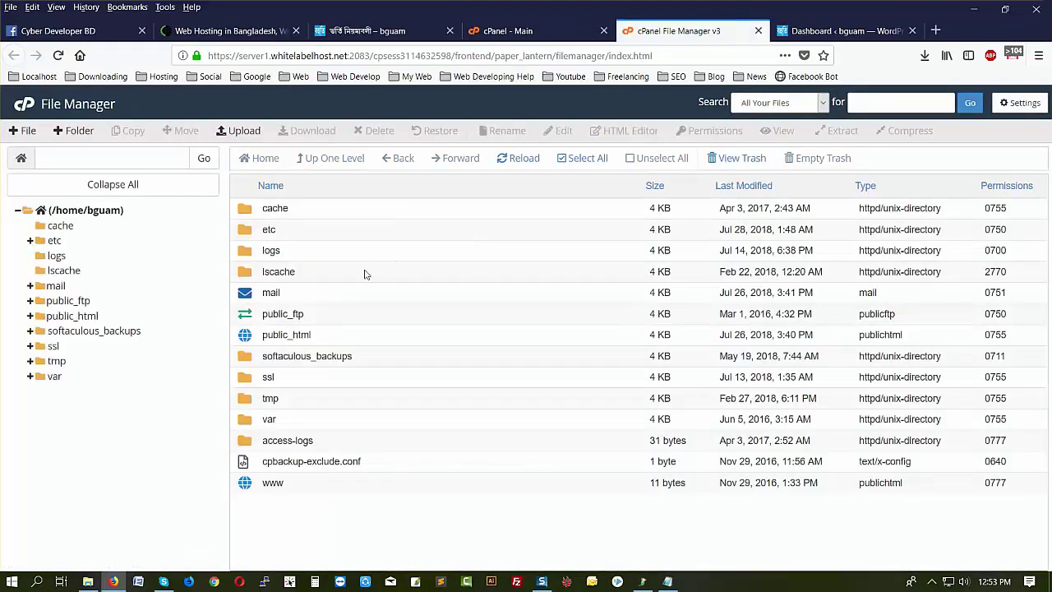
left_click(77, 318)
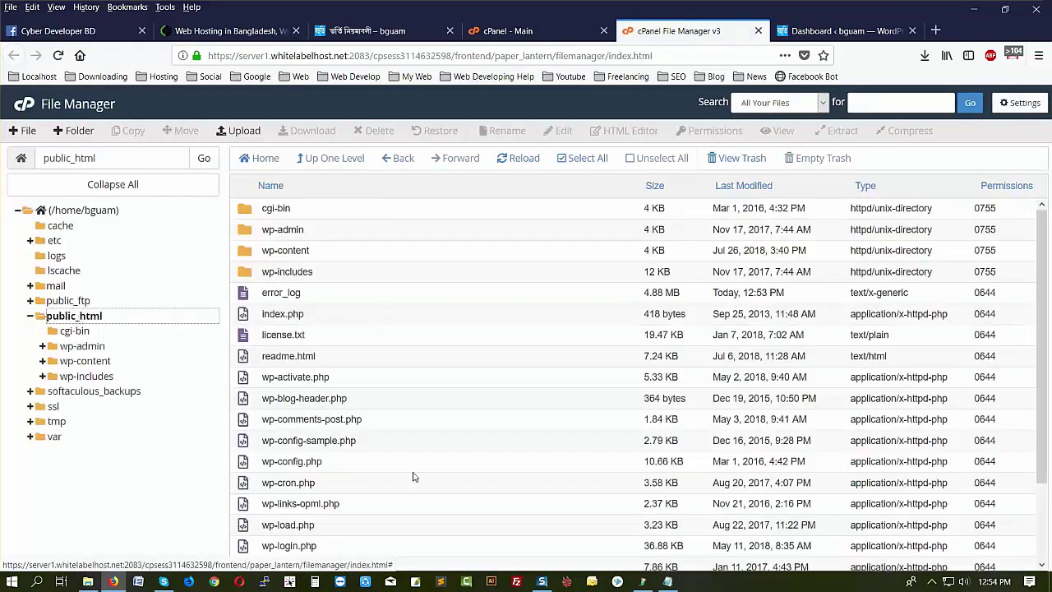
left_click(344, 380)
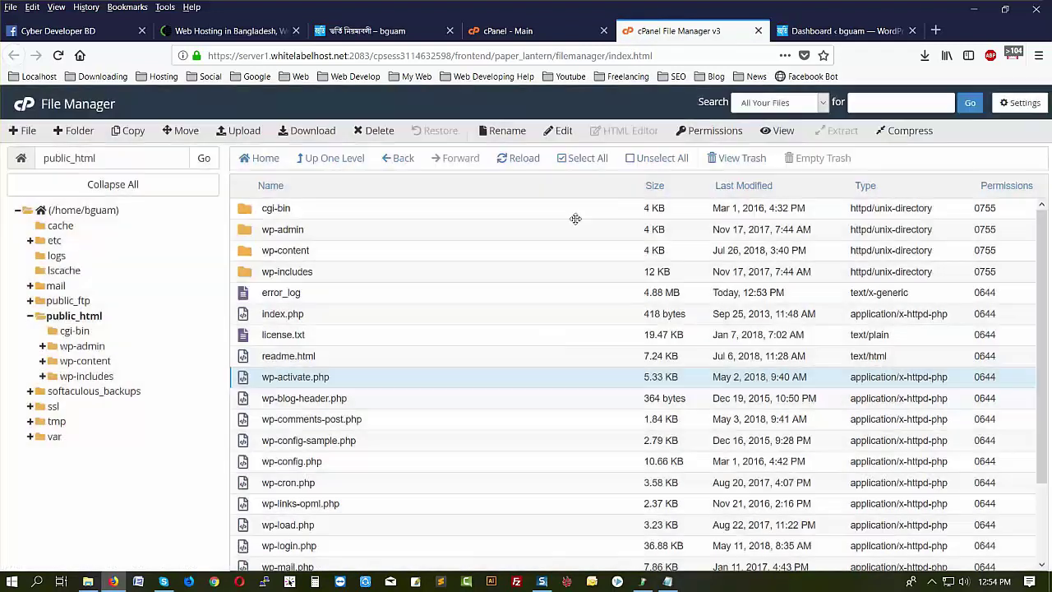
left_click(564, 131)
left_click(648, 432)
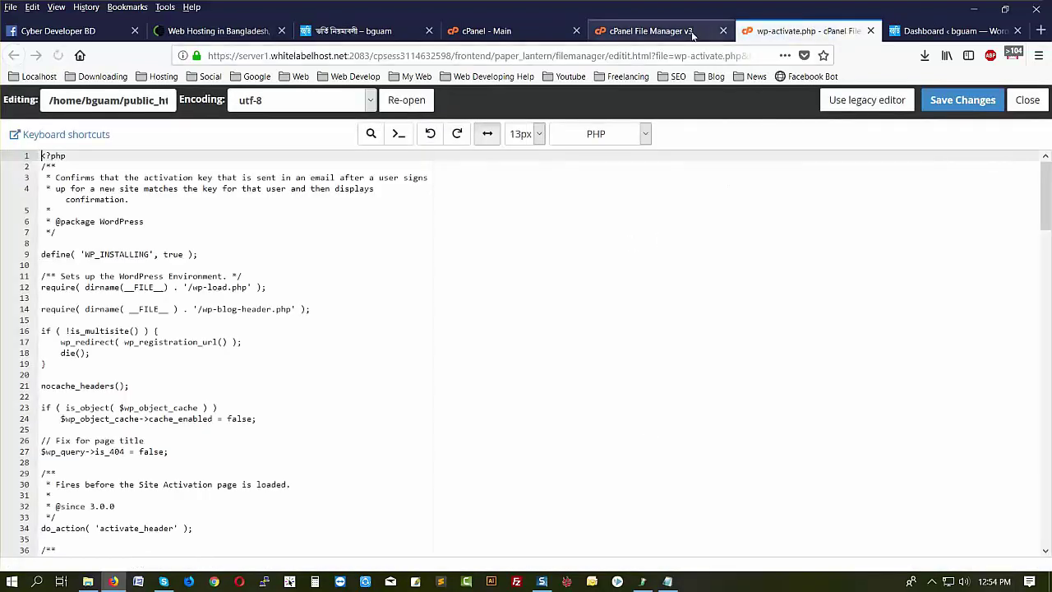
left_click(649, 31)
- Open wp-login.php and wp-blog-header.php in the code editor
scroll(423, 500, "down", 3)
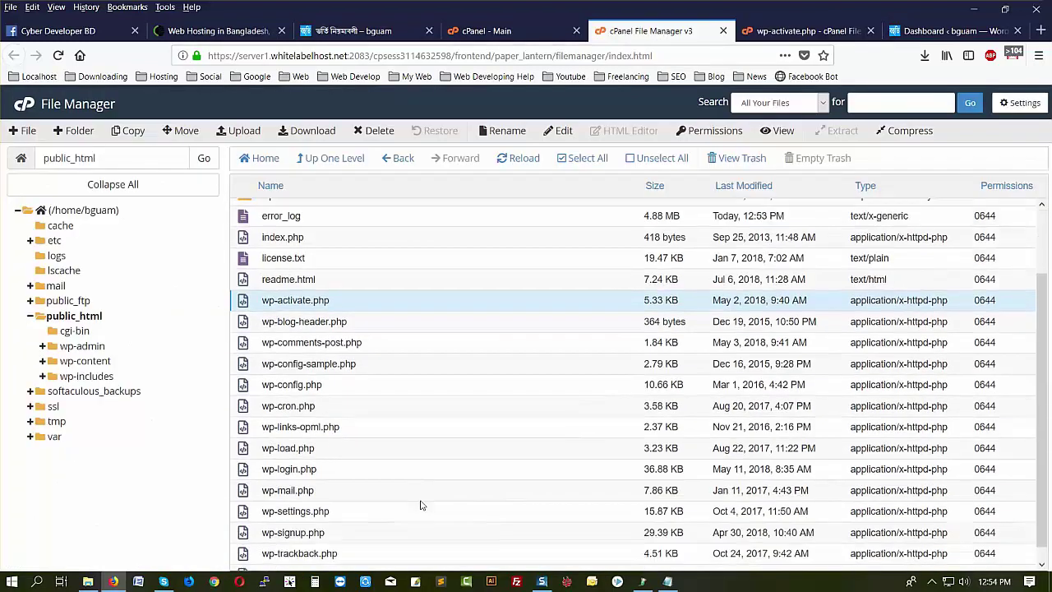
left_click(344, 467)
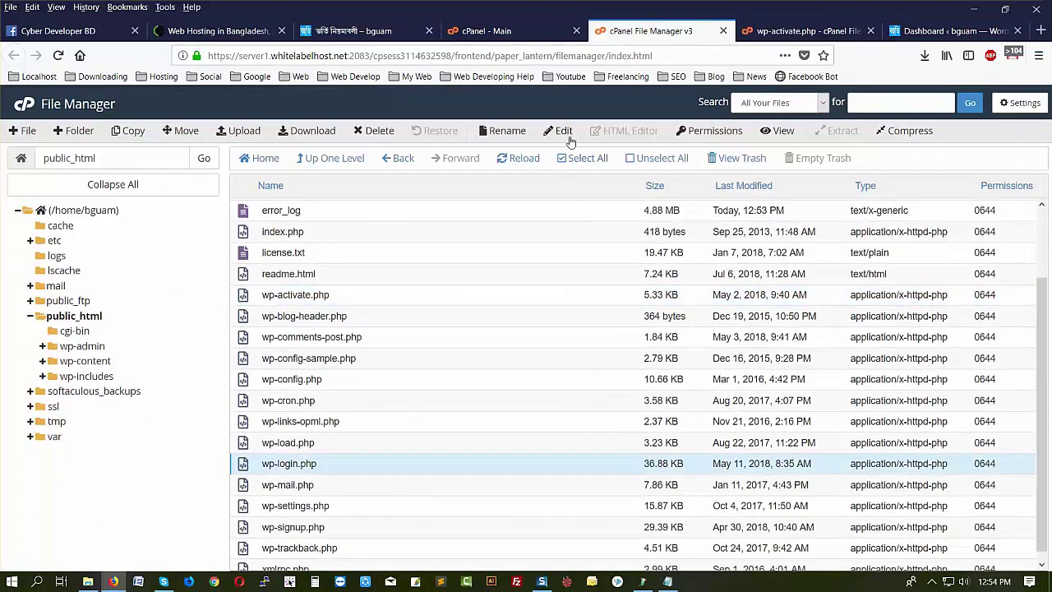
left_click(567, 135)
left_click(649, 434)
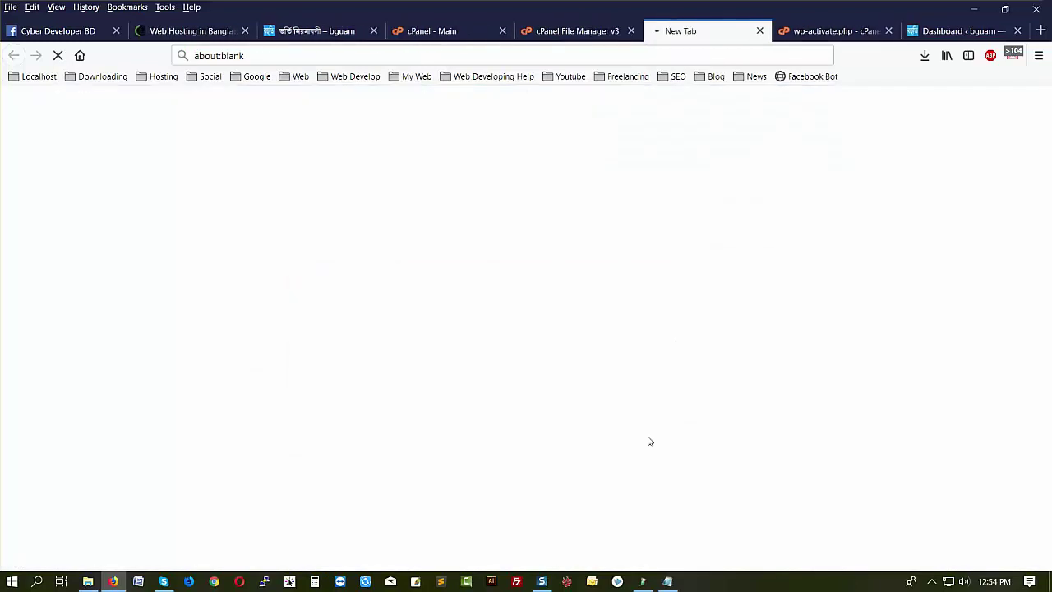
left_click(580, 29)
scroll(455, 414, "down", 1)
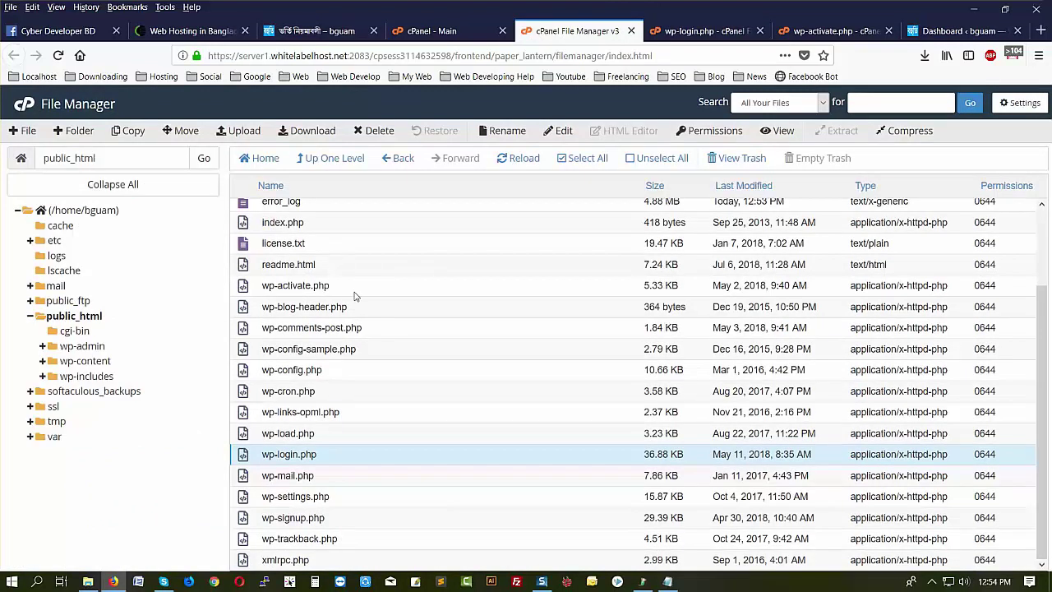
left_click(382, 308)
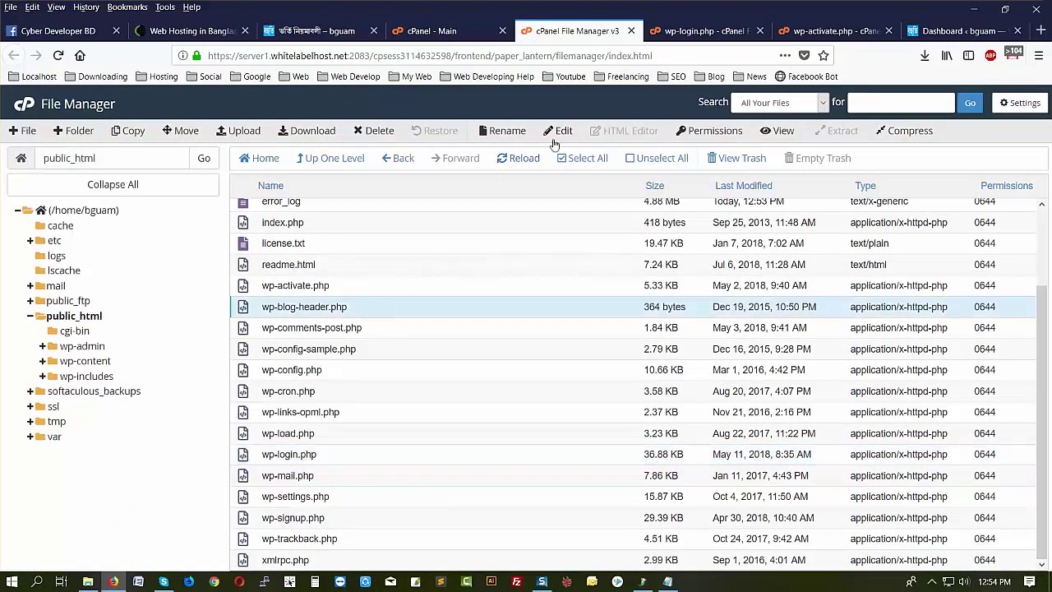
left_click(562, 133)
left_click(644, 436)
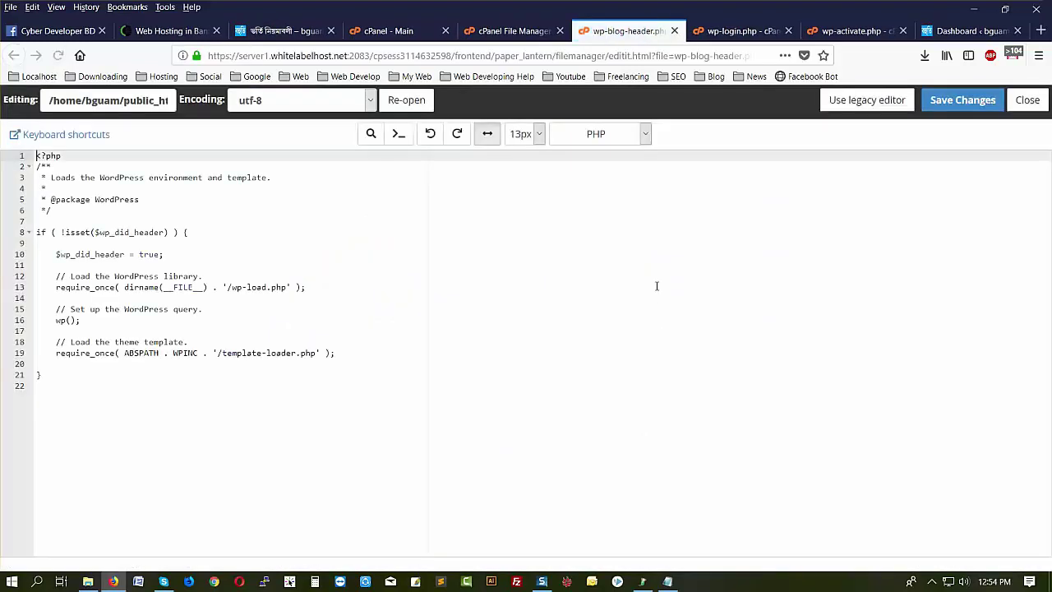
left_click(497, 32)
- Open wp-cron.php and wp-load.php in the editor, then move into wp-content
scroll(336, 376, "up", 2)
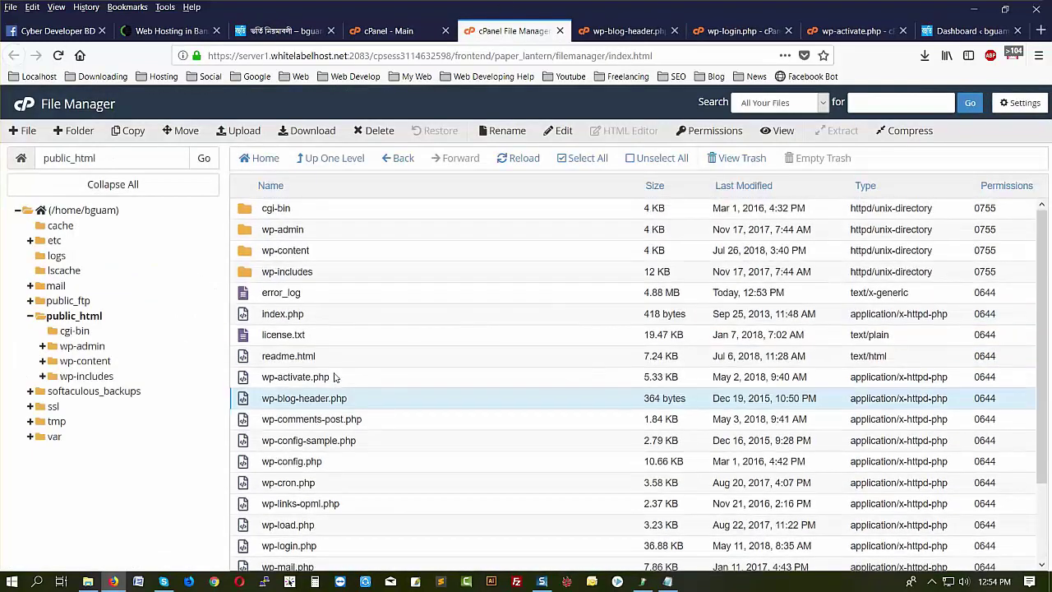
left_click(333, 489)
left_click(571, 134)
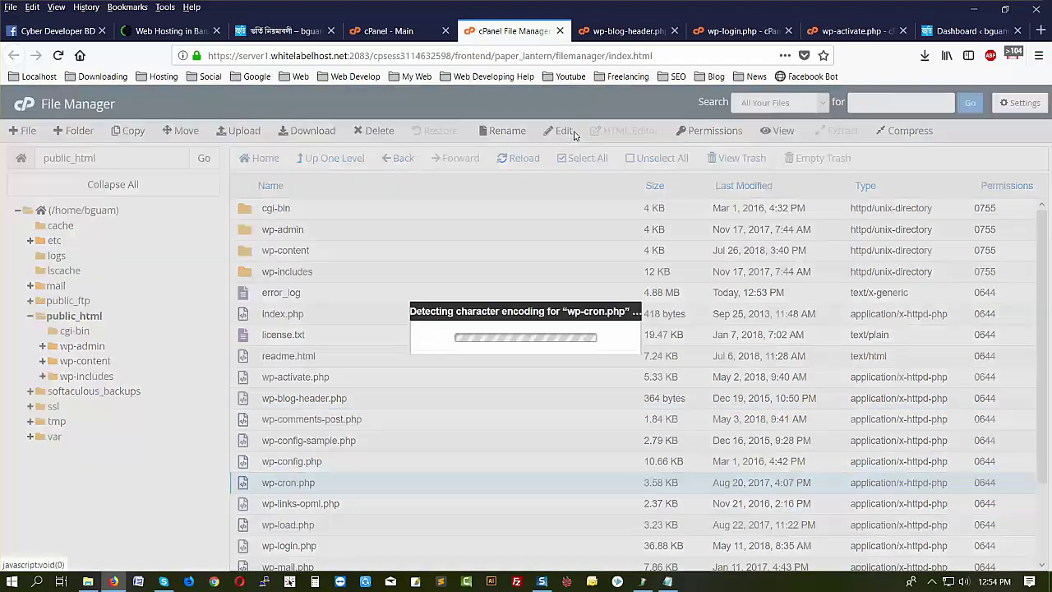
left_click(647, 436)
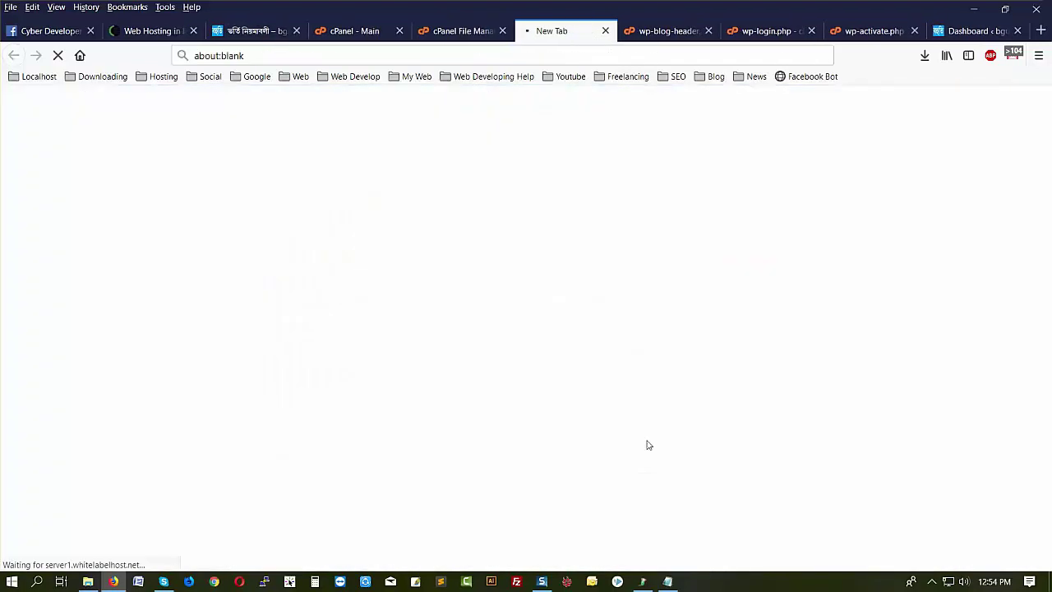
left_click(450, 33)
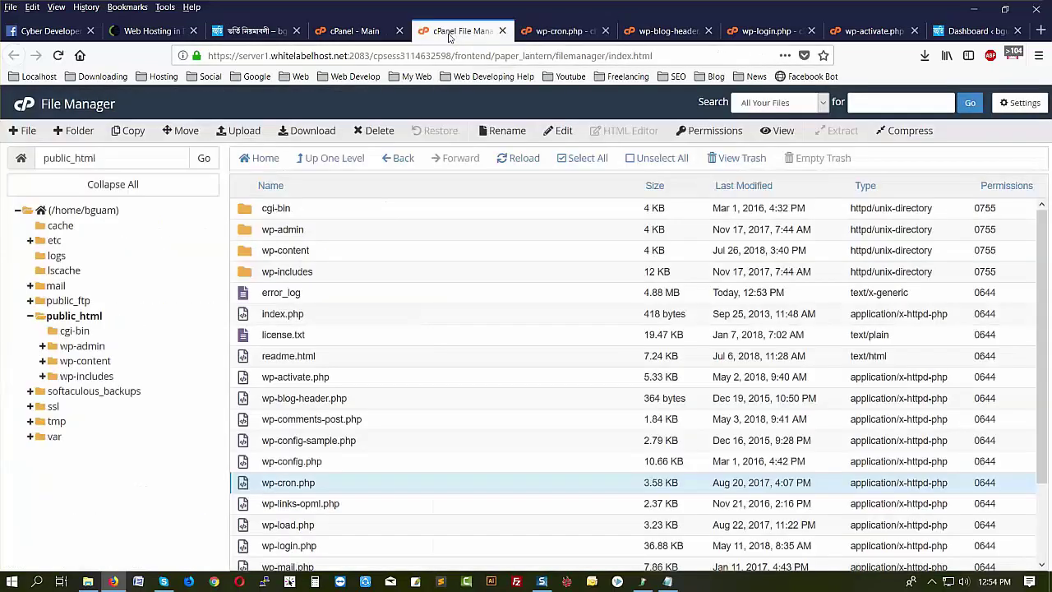
scroll(418, 463, "down", 2)
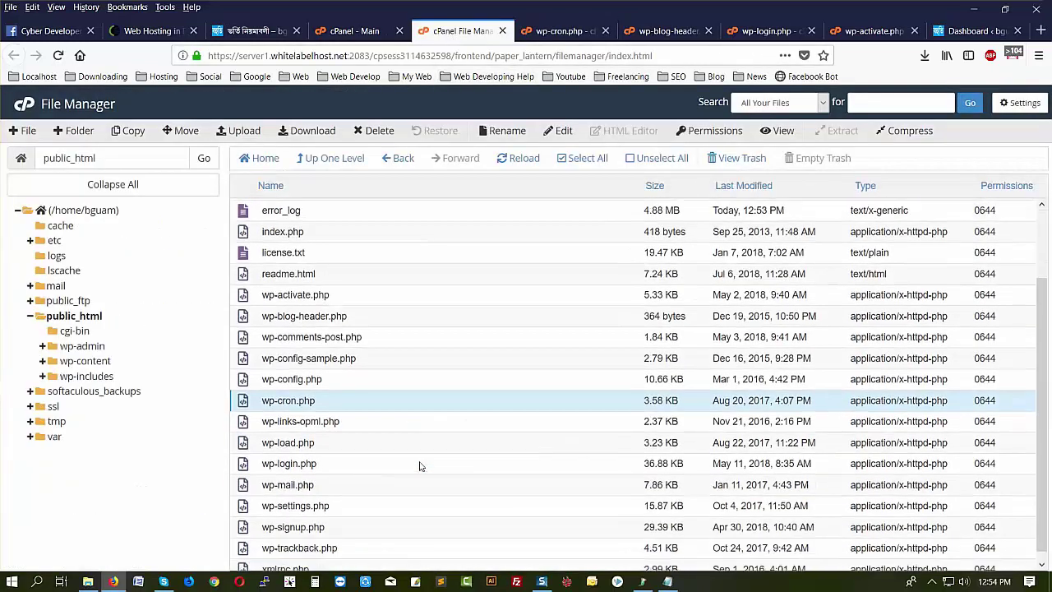
left_click(336, 448)
left_click(563, 131)
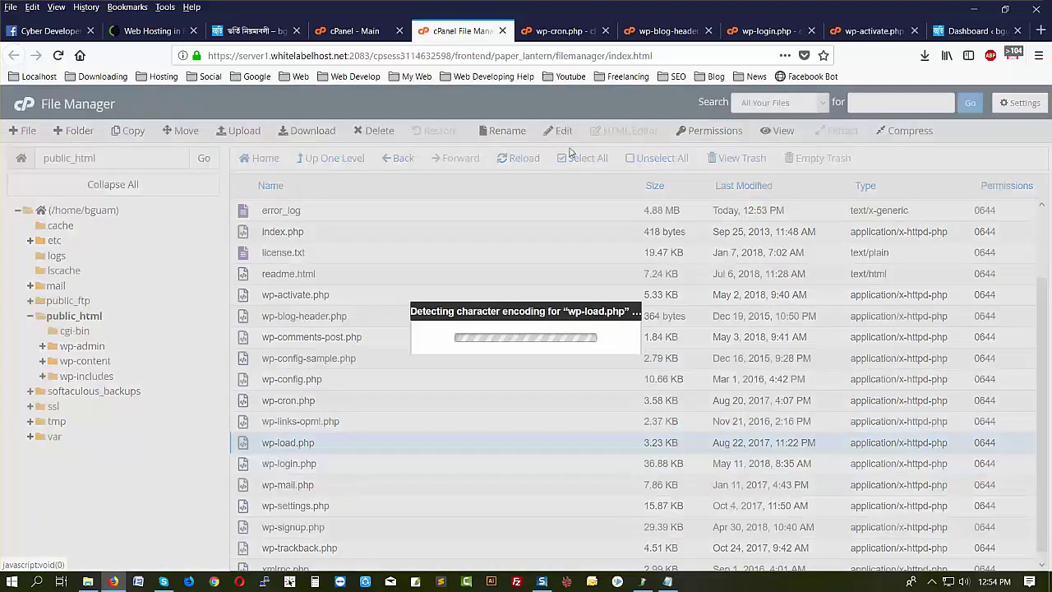
left_click(649, 434)
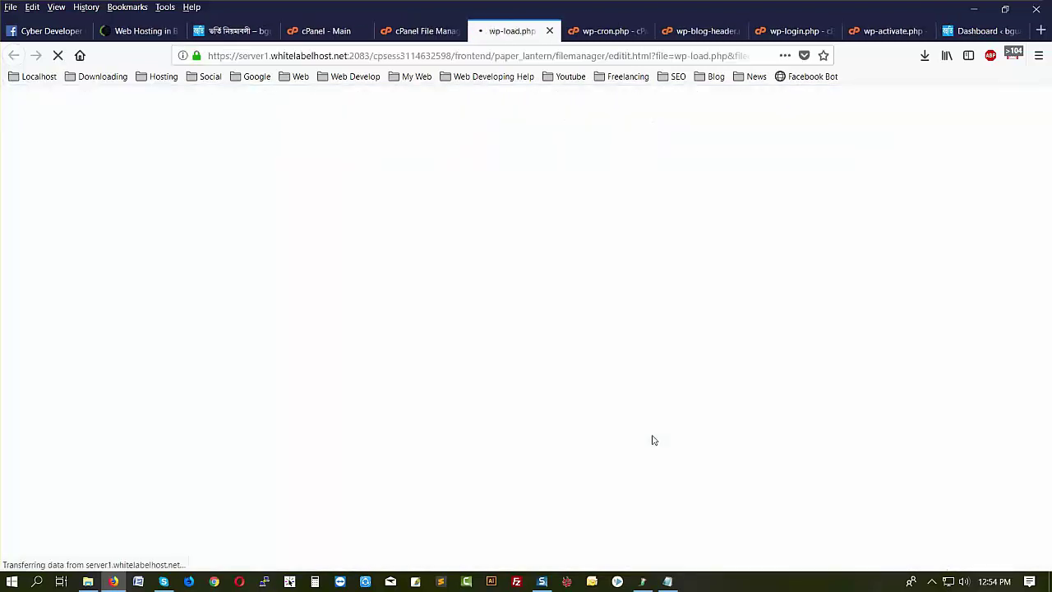
left_click(415, 30)
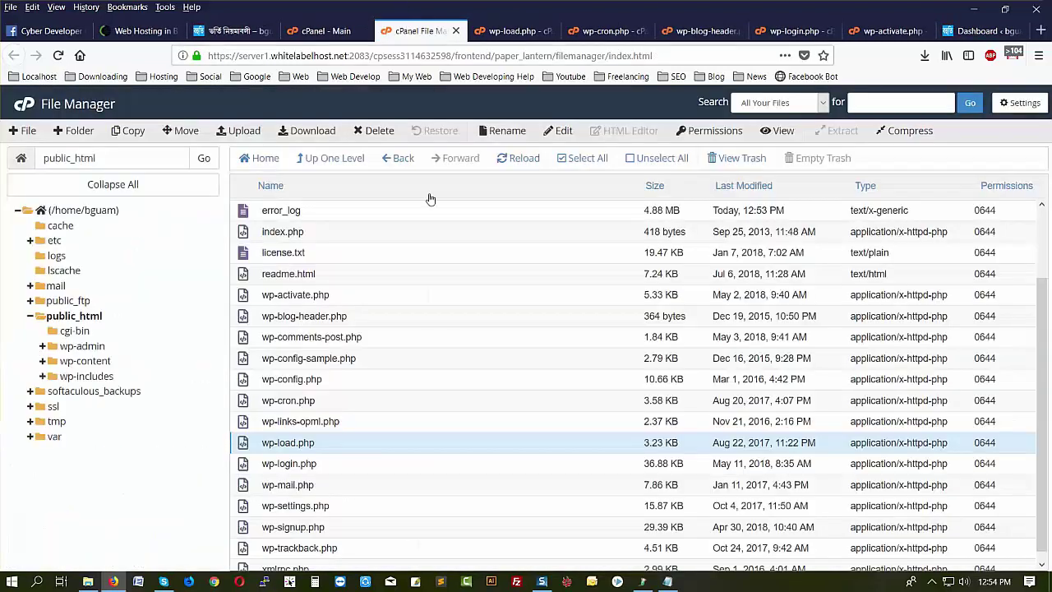
scroll(422, 392, "down", 1)
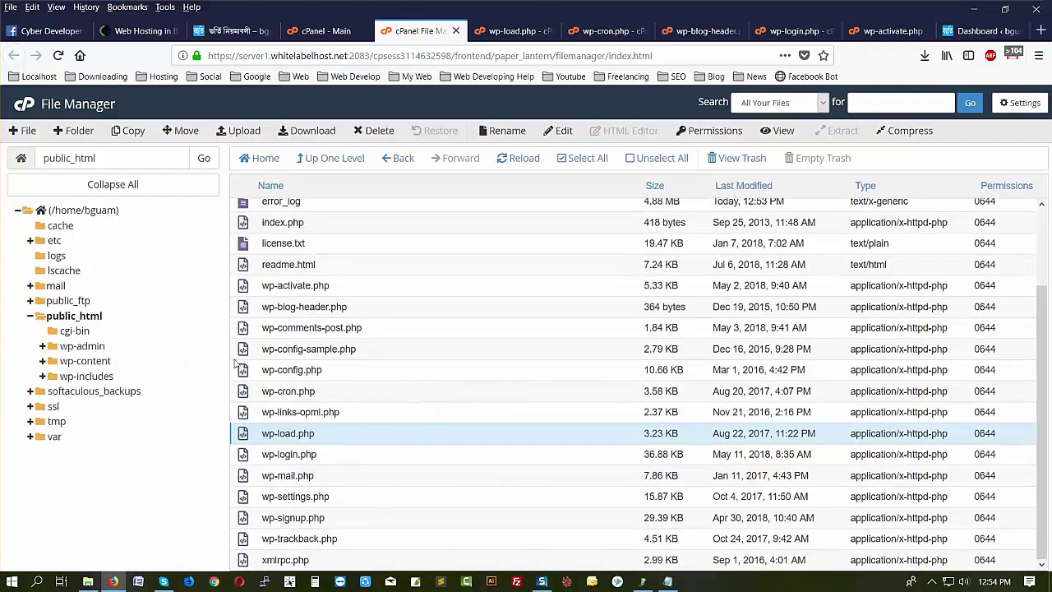
left_click(86, 362)
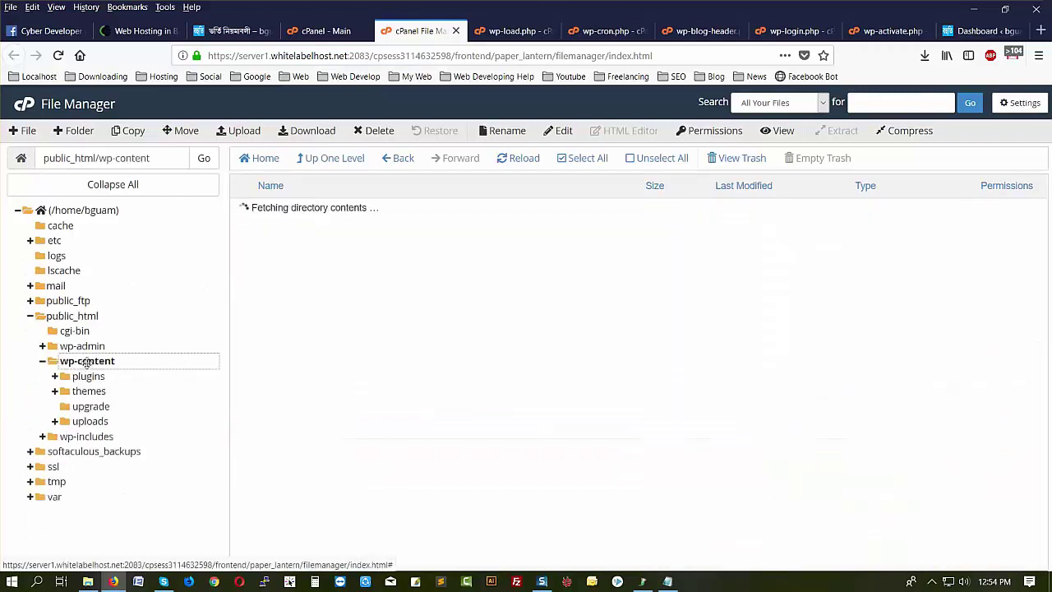
- Open the BostamiBD theme's header.php from themes in the code editor
left_click(91, 392)
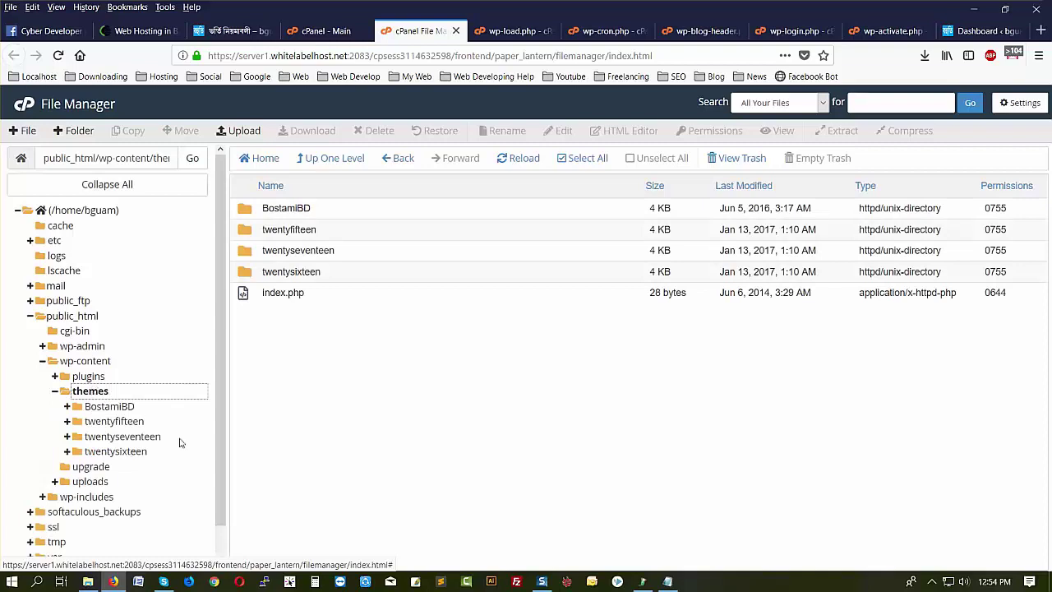
left_click(115, 407)
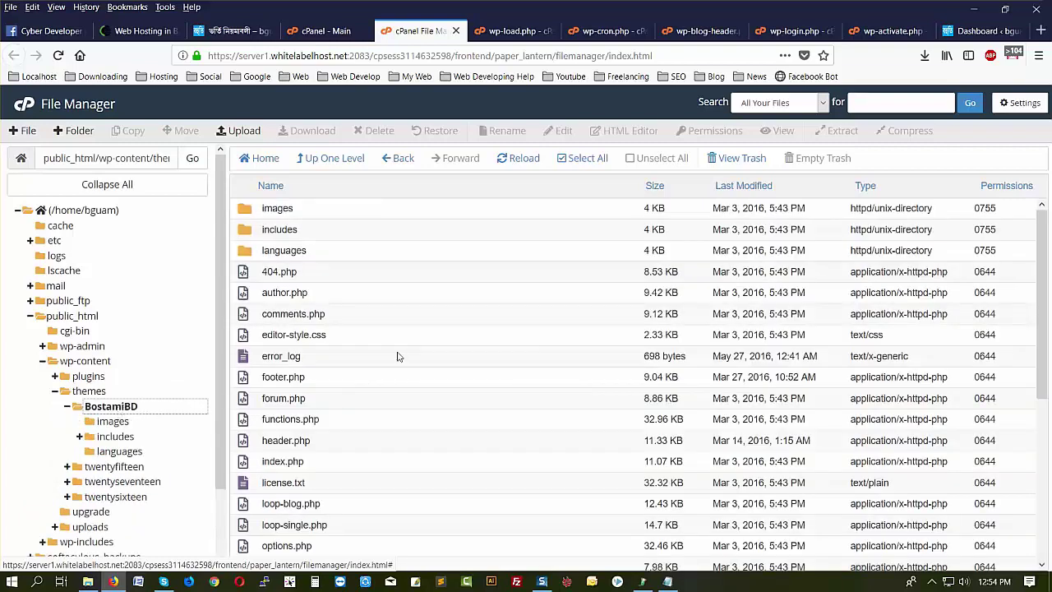
left_click(335, 445)
left_click(564, 133)
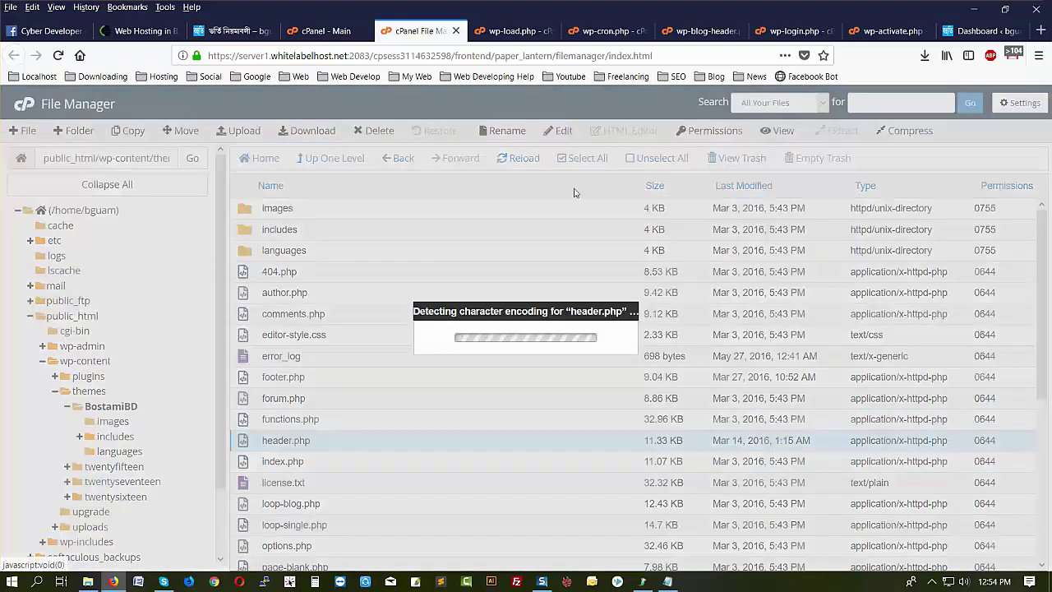
left_click(651, 437)
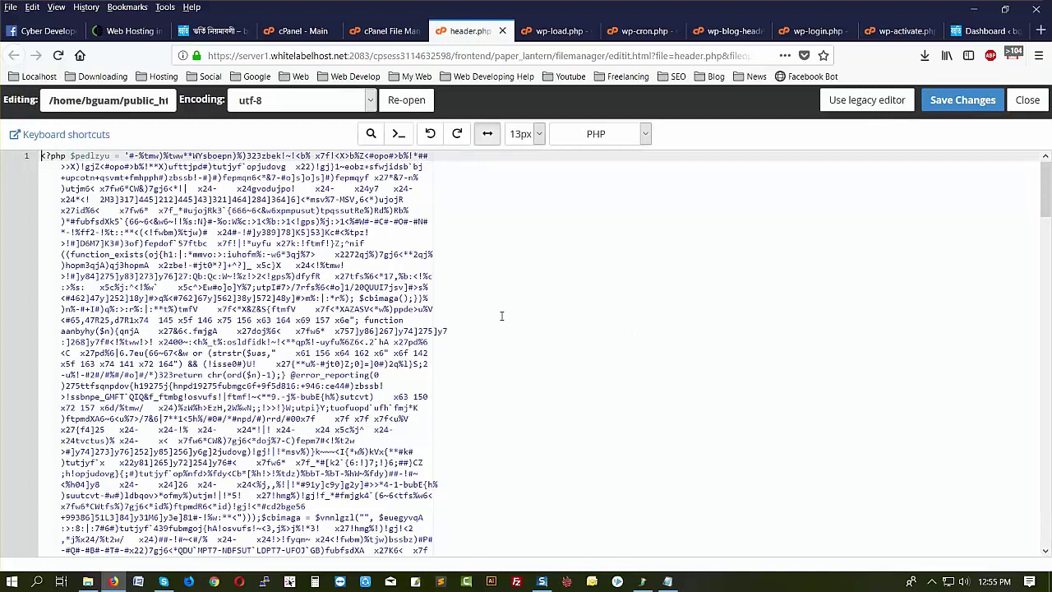
- Examine line 1 and mark where the injected PHP ends before DOCTYPE
scroll(209, 255, "down", 15)
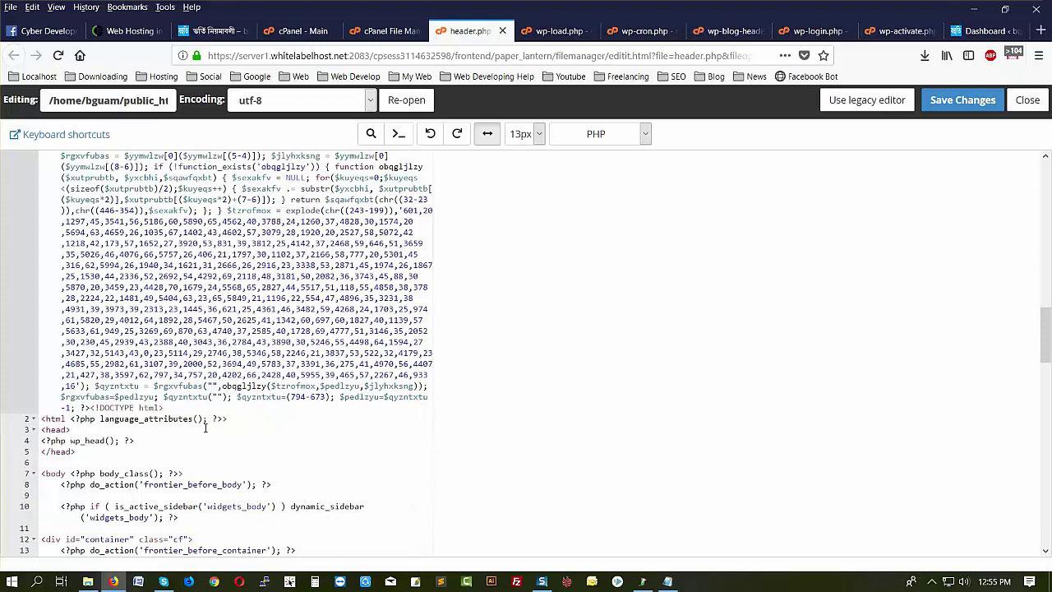
left_click(42, 420)
left_click(90, 408)
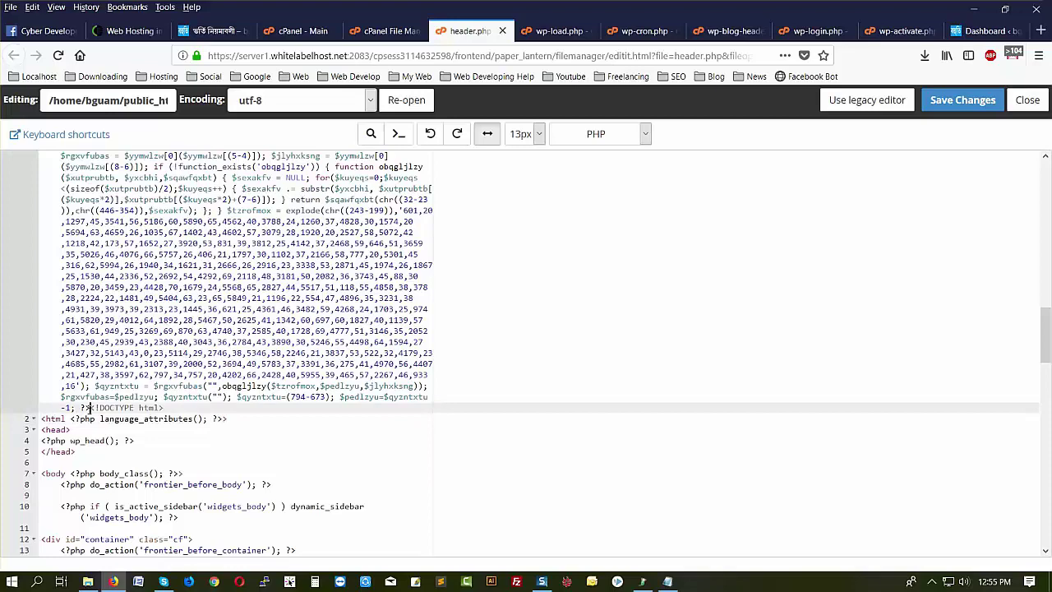
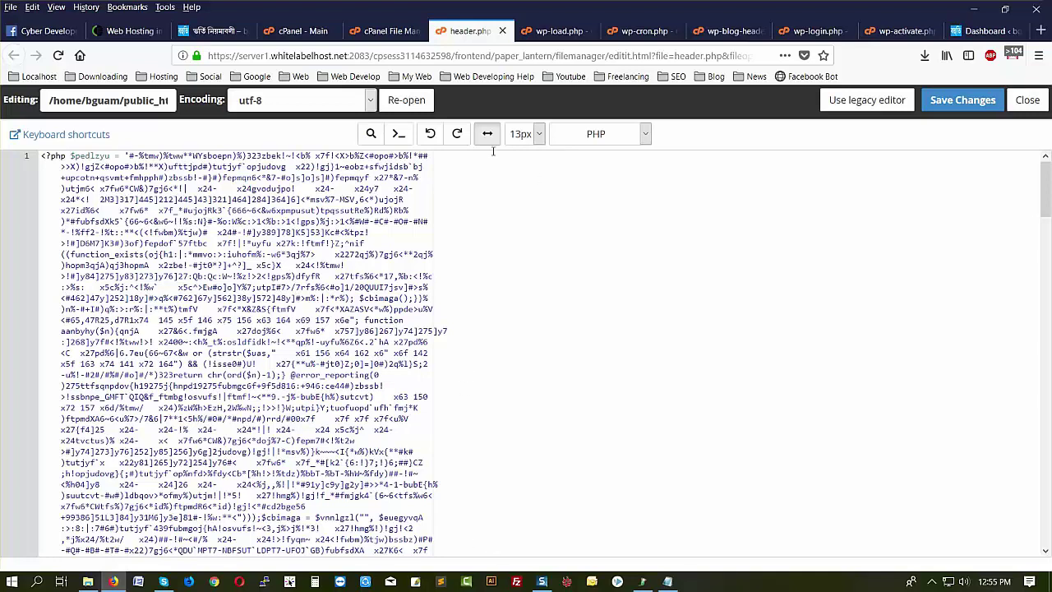
- Compare header.php's obfuscated code with the clean wp-load.php, then return to the BostamiBD file list
left_click(401, 31)
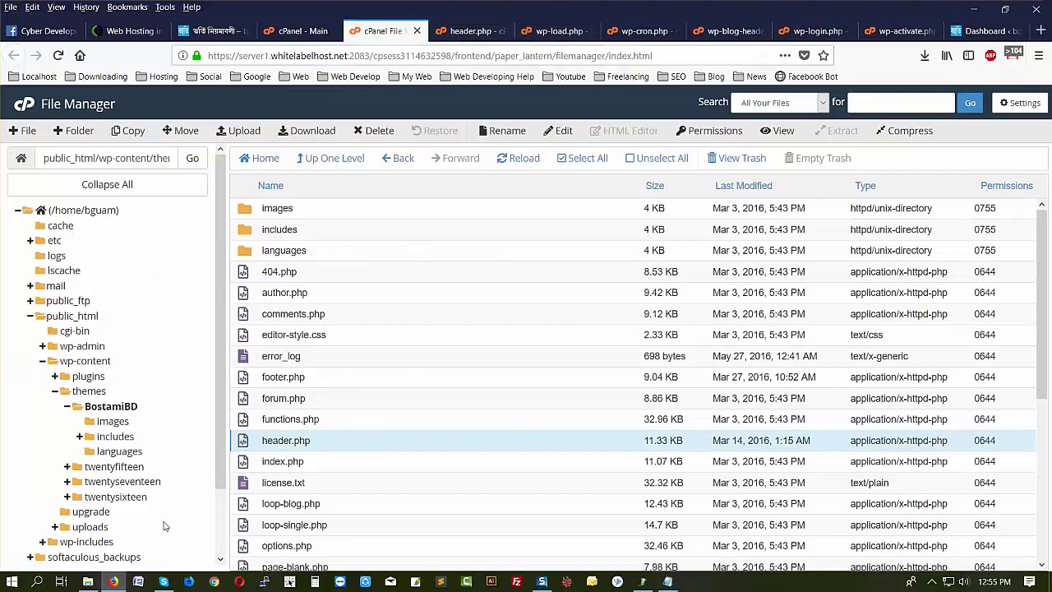
left_click(559, 33)
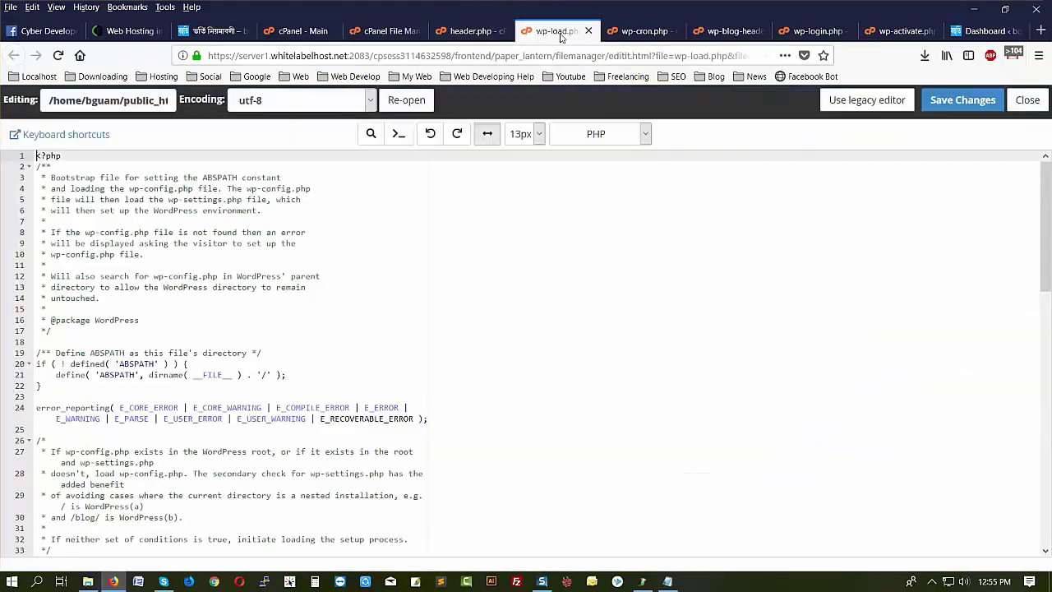
scroll(318, 434, "down", 5)
scroll(318, 434, "down", 8)
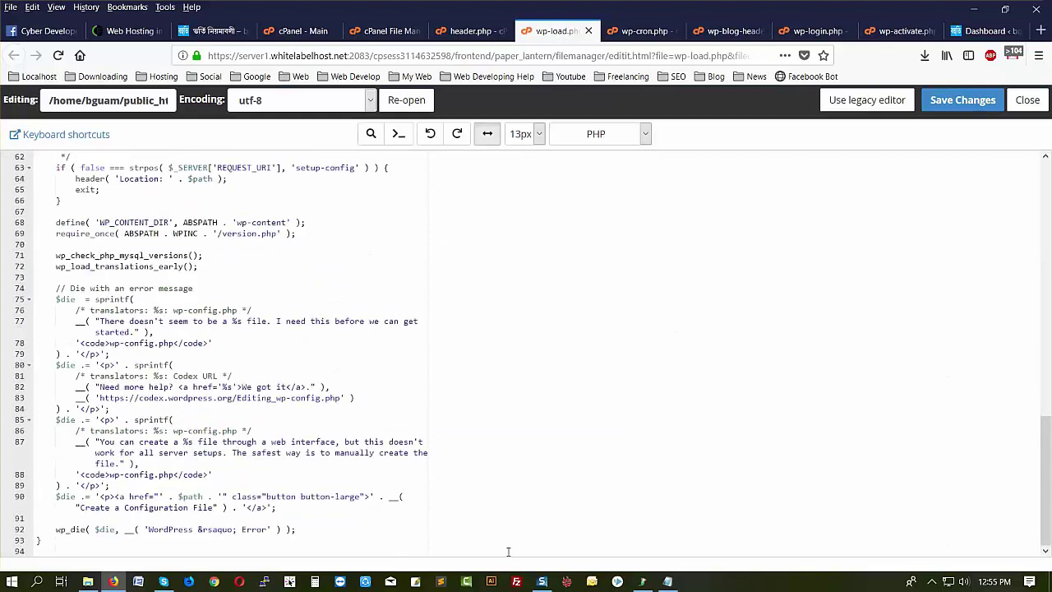
left_click(472, 30)
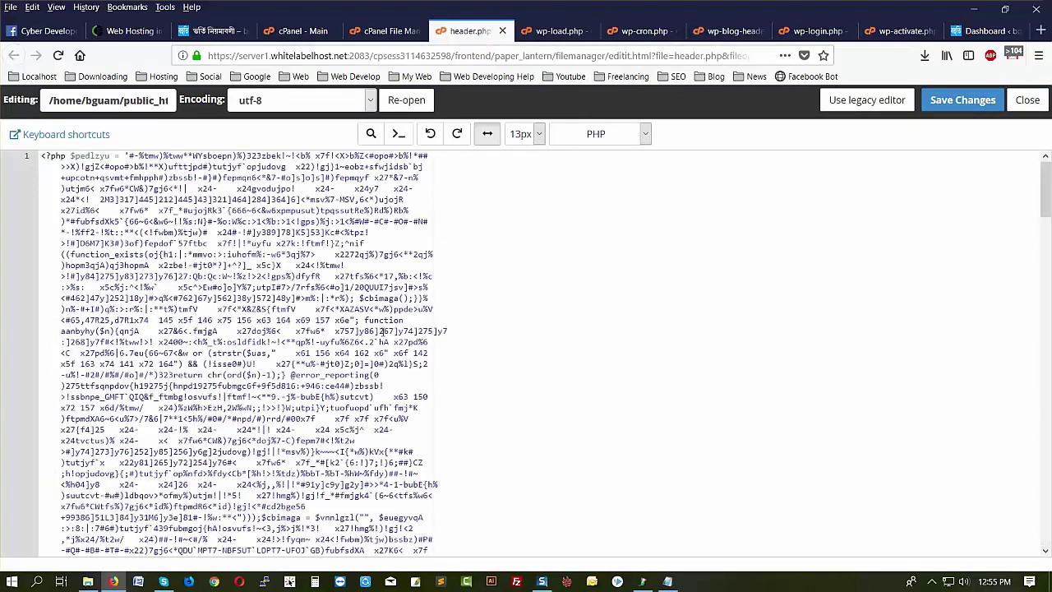
left_click(382, 31)
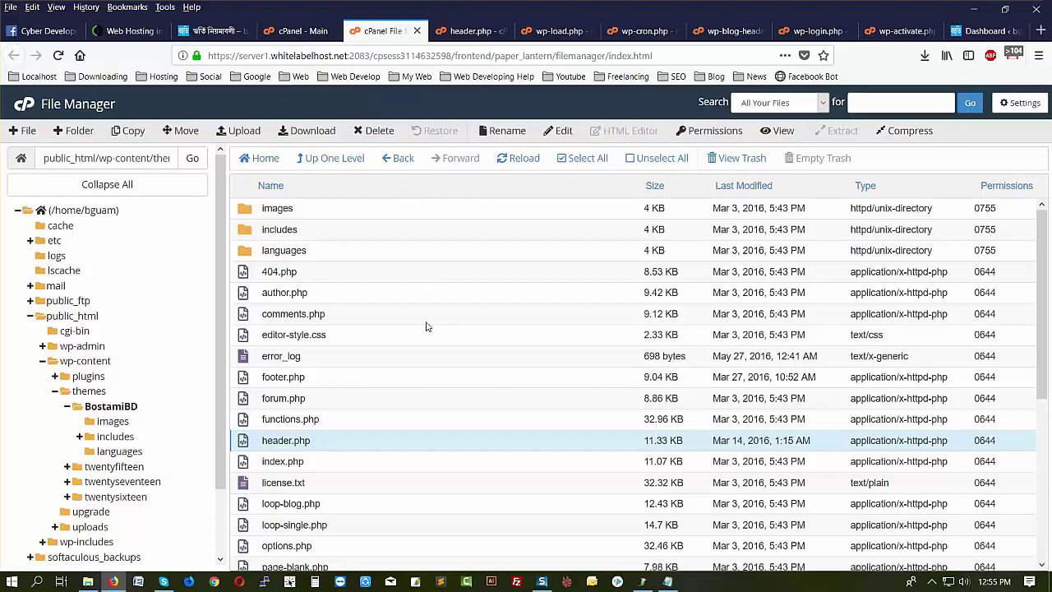
scroll(466, 385, "down", 3)
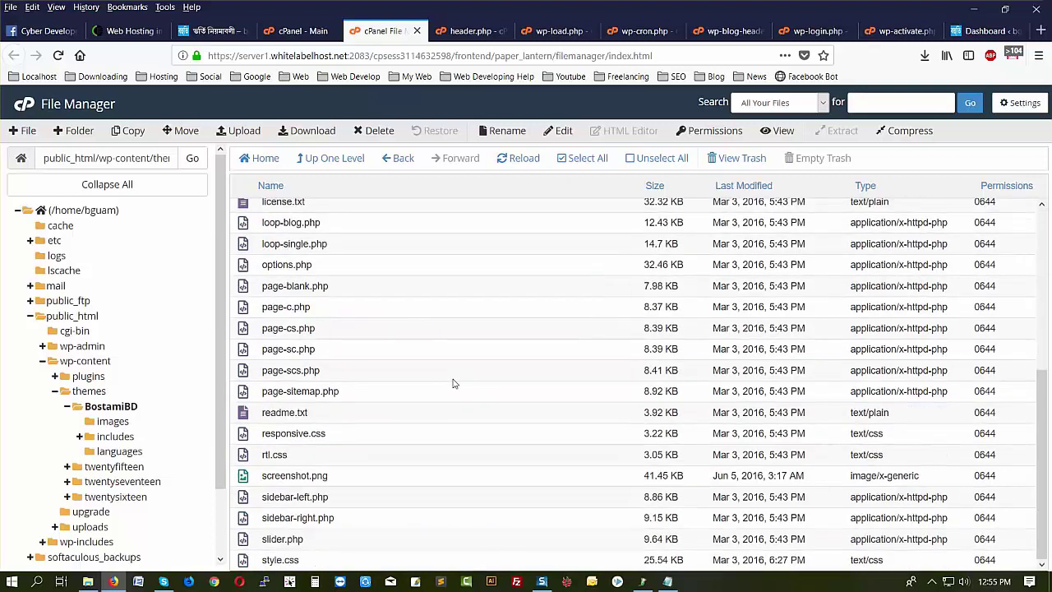
- Open page-sitemap.php in the code editor and inspect the obfuscated code at its top
left_click(366, 391)
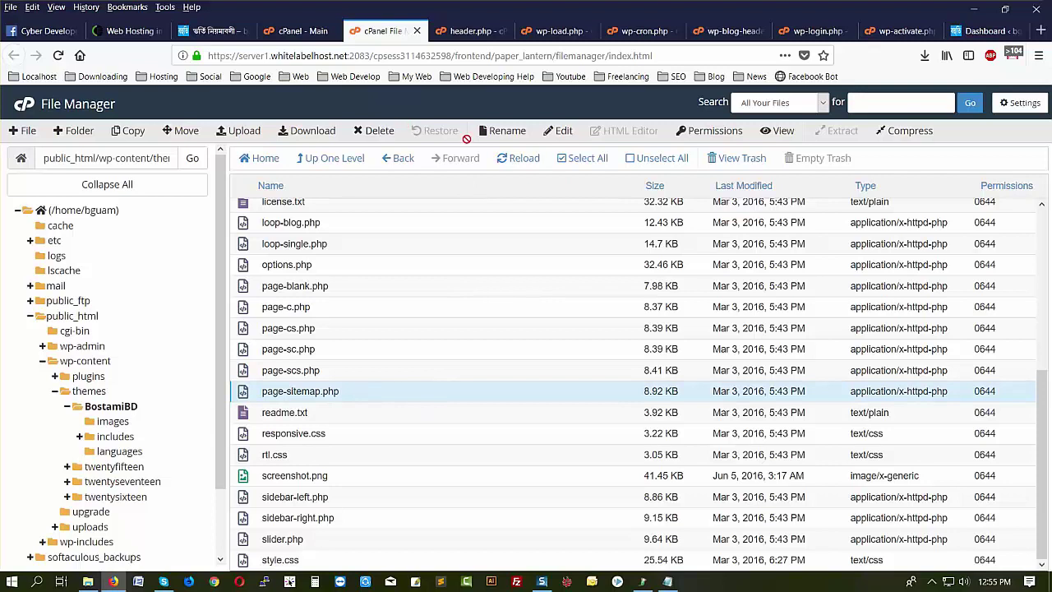
left_click(567, 138)
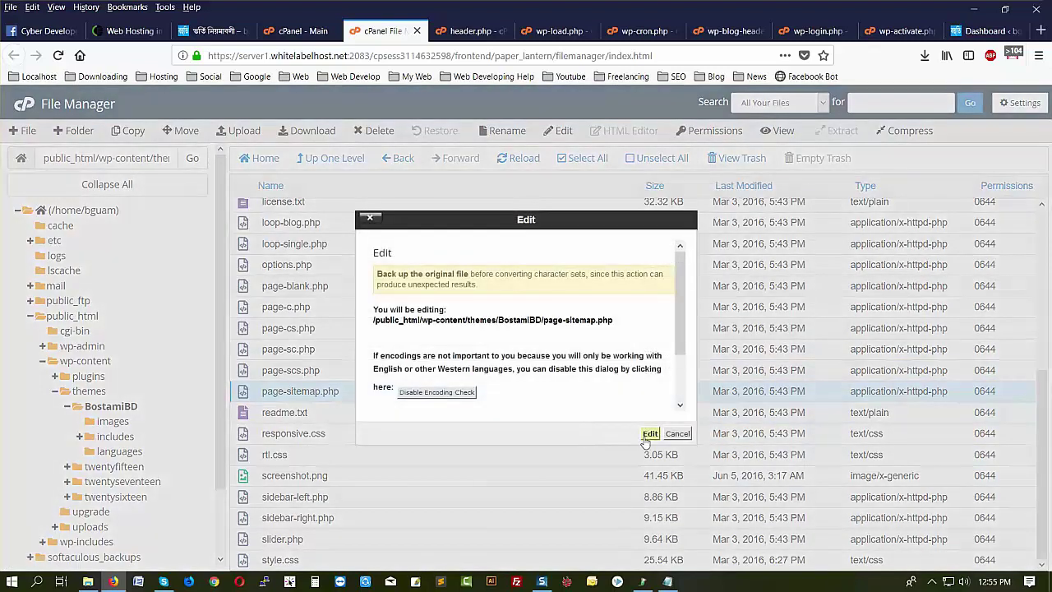
left_click(649, 444)
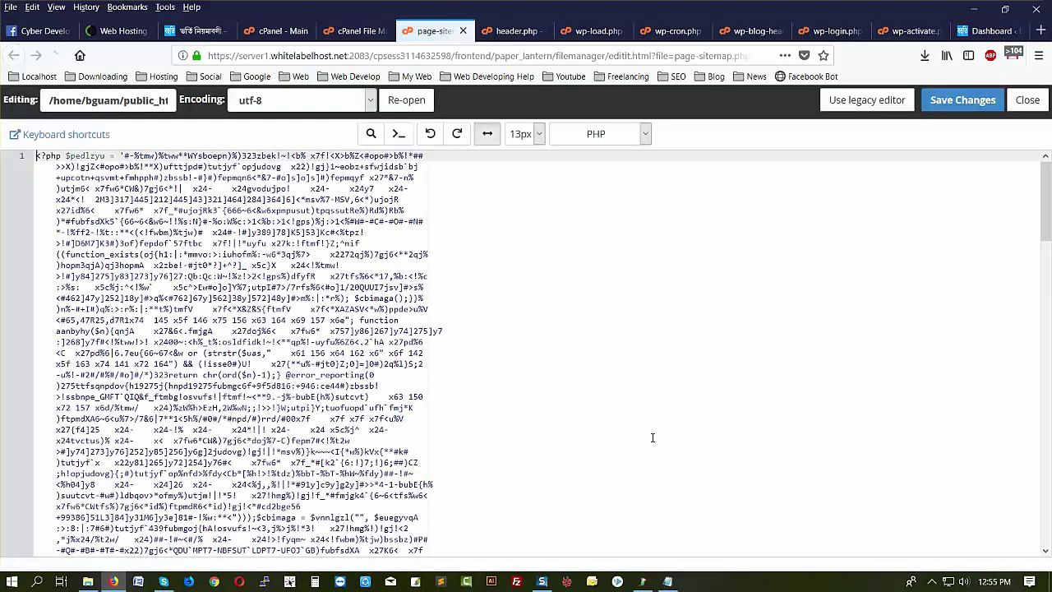
scroll(362, 498, "down", 15)
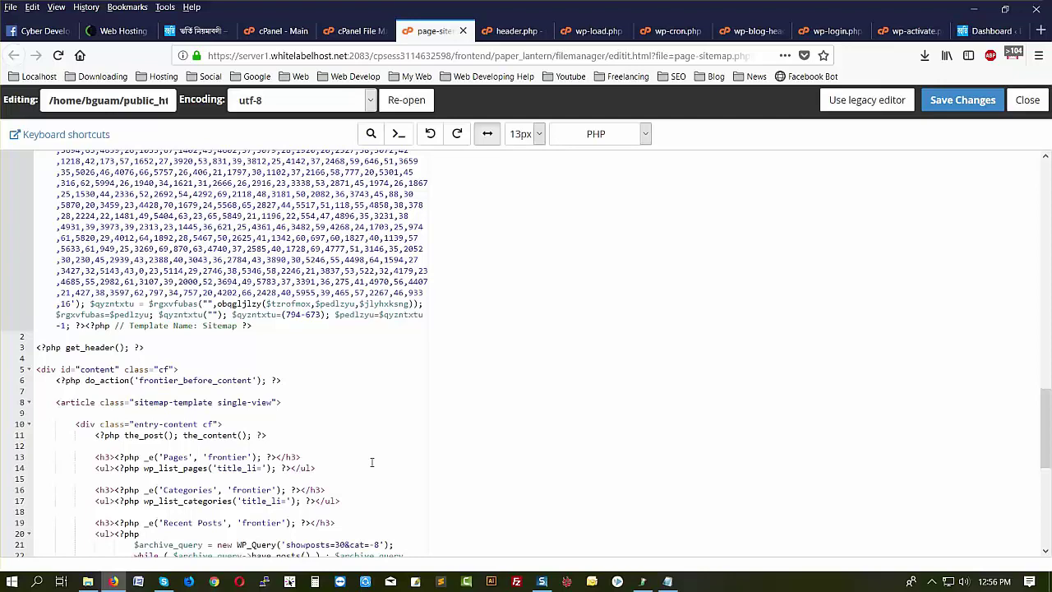
scroll(987, 290, "up", 15)
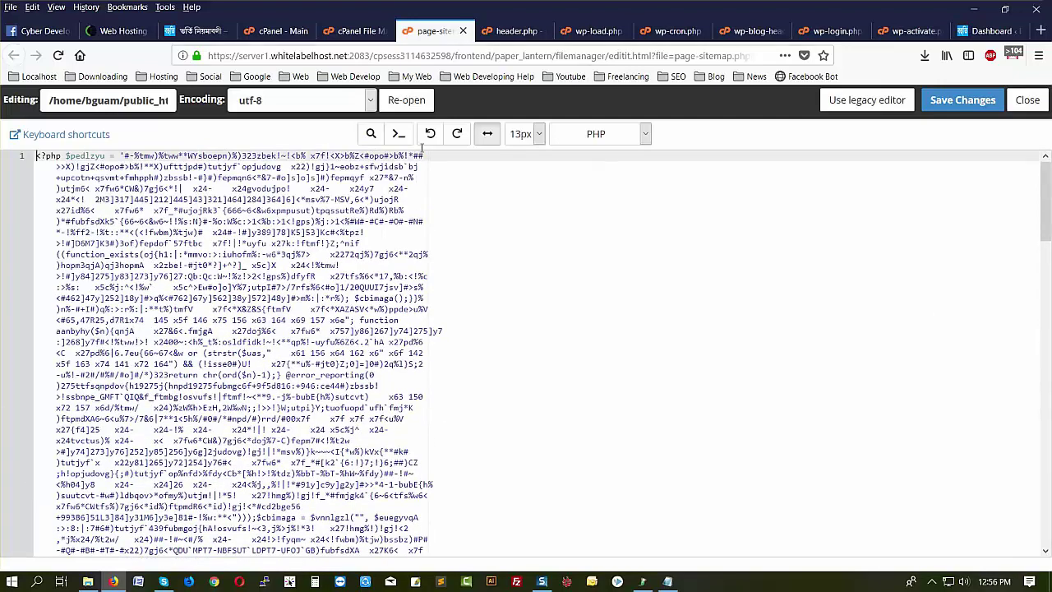
- Recheck the page-sitemap.php code, ending back on the BostamiBD theme file list
left_click(355, 30)
scroll(618, 459, "up", 5)
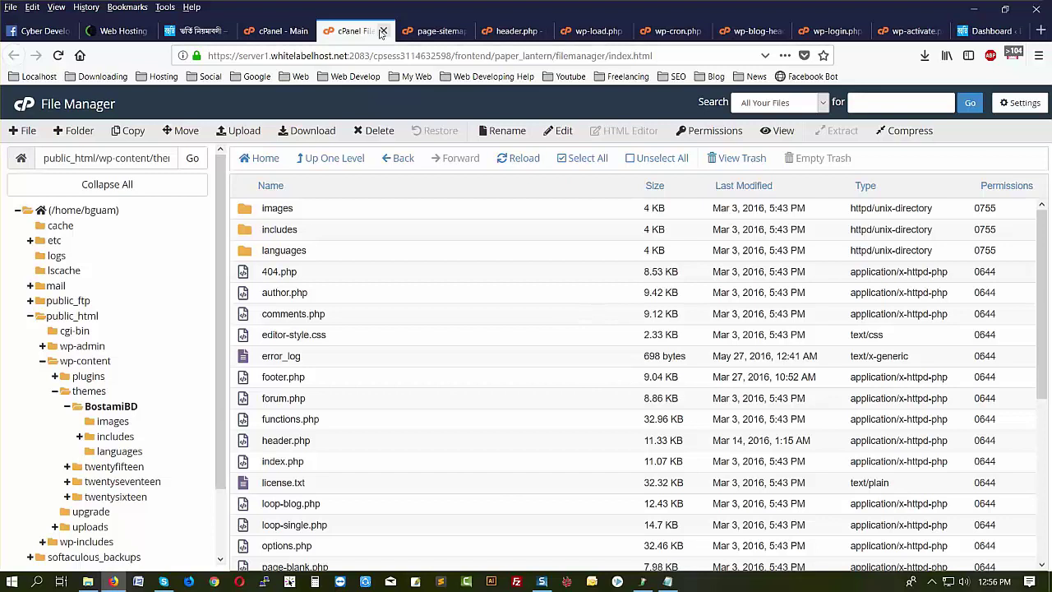
left_click(429, 31)
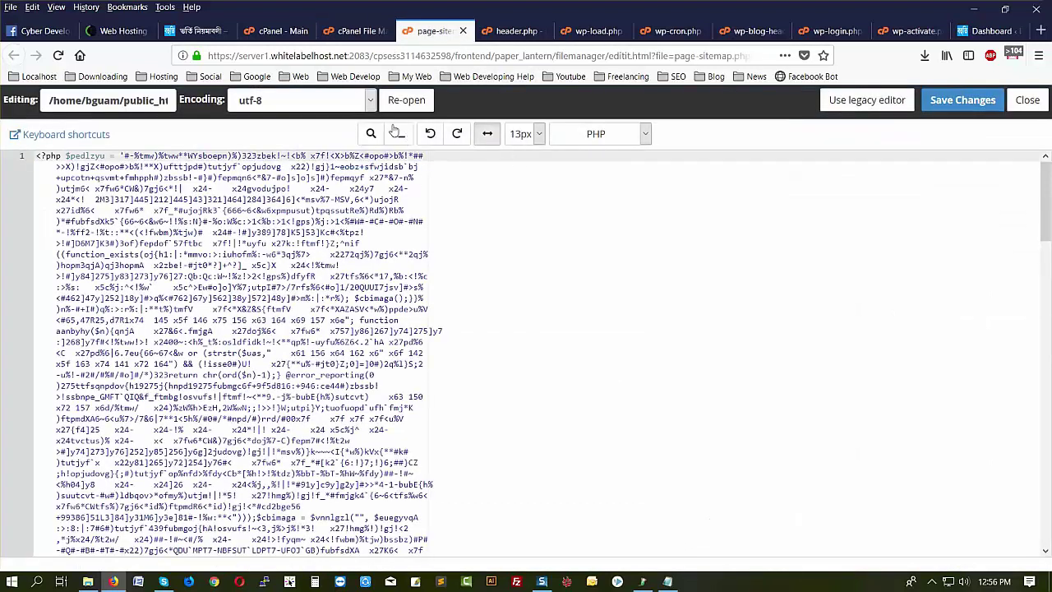
left_click(352, 31)
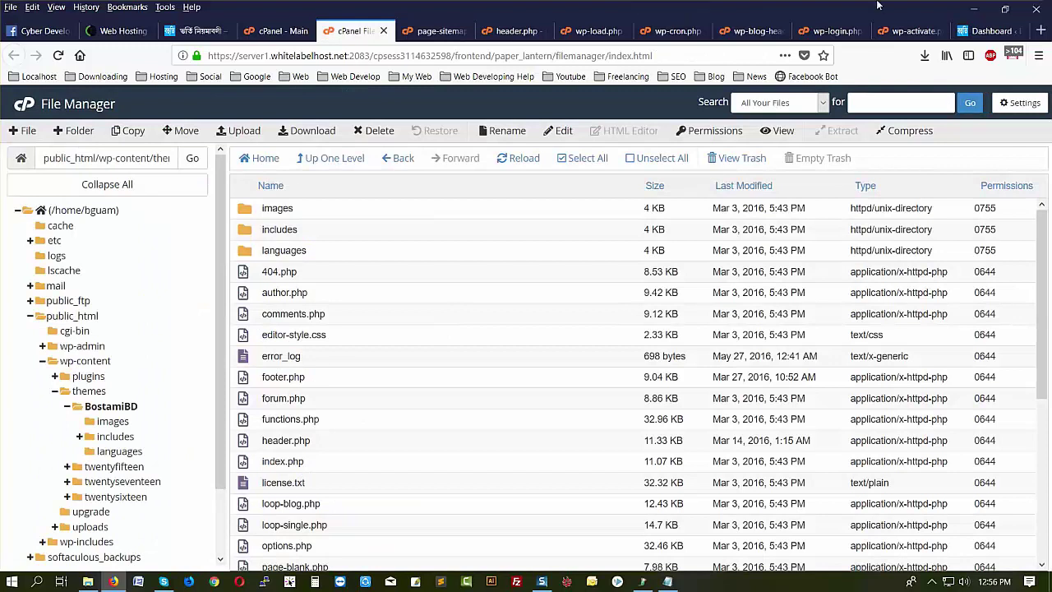
- Dismiss the WP Team Showcase and Slider notice and the Welcome to WordPress panel
left_click(1006, 32)
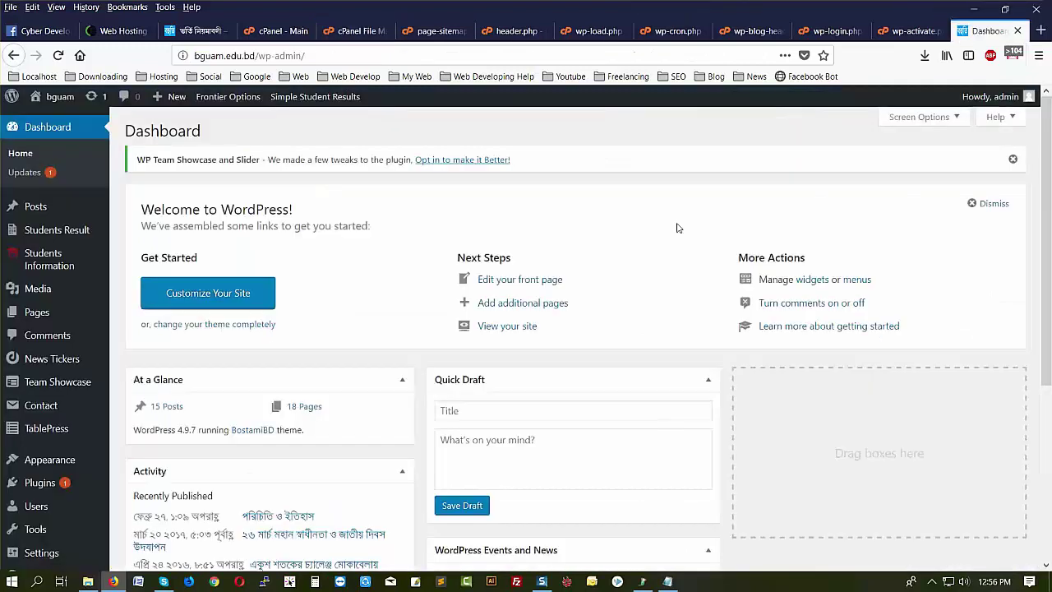
left_click(1015, 159)
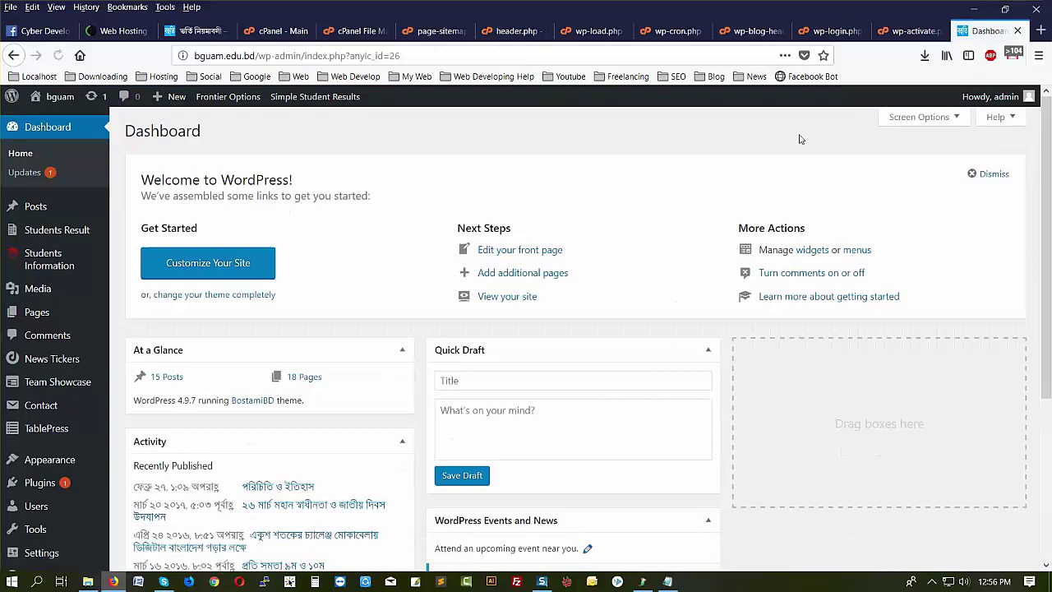
left_click(983, 174)
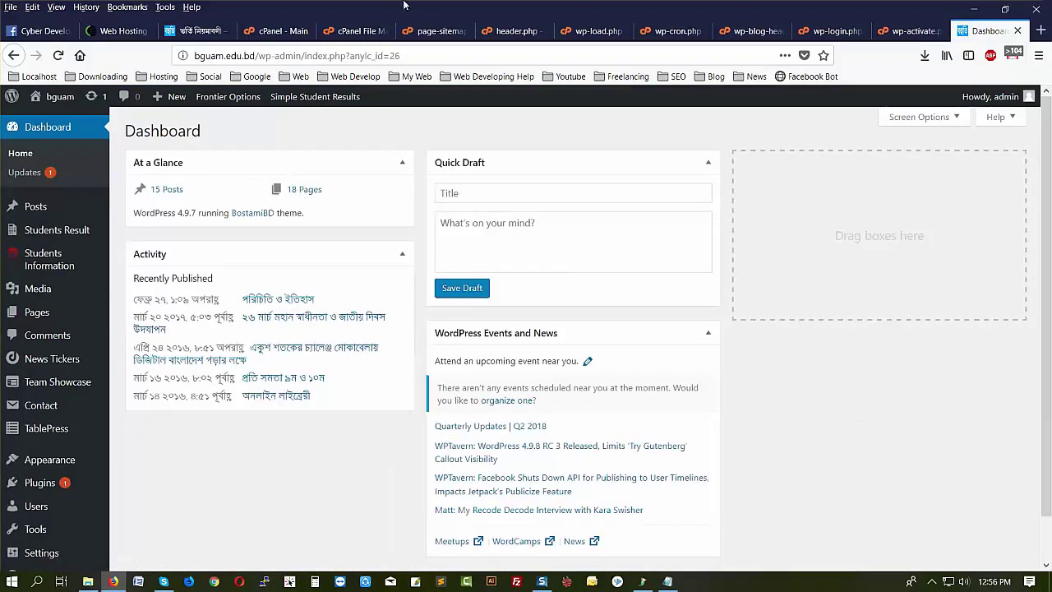
left_click(349, 31)
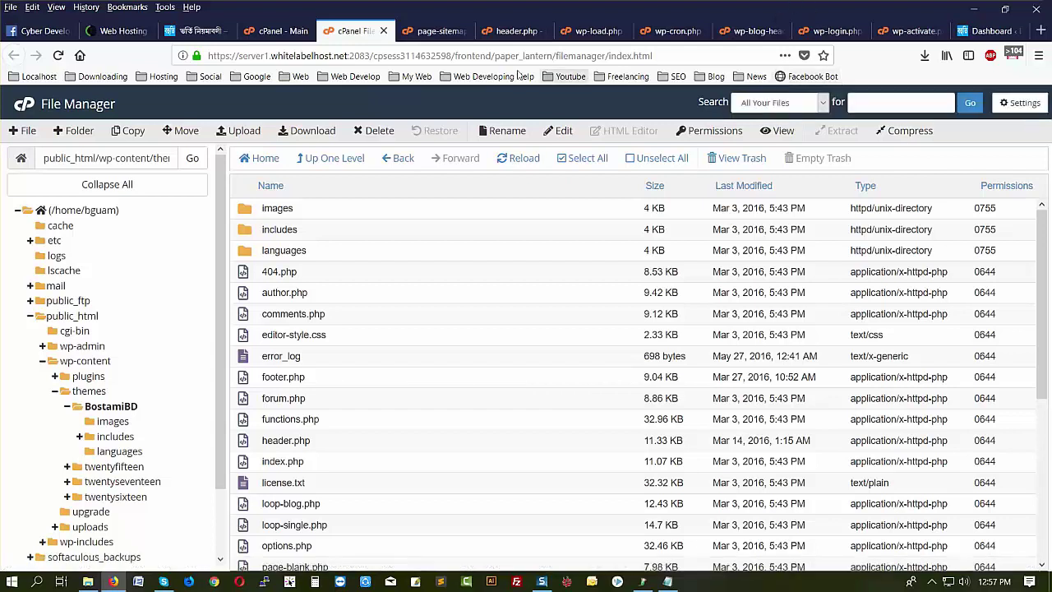
- Recheck the page-sitemap.php code, then browse the public_html root listing
left_click(434, 31)
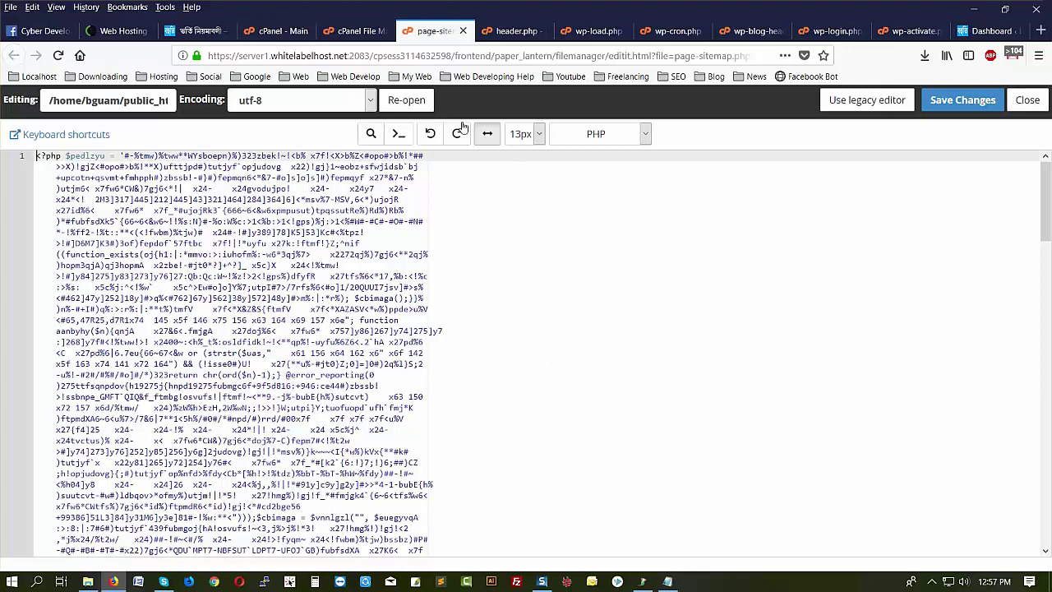
left_click(345, 33)
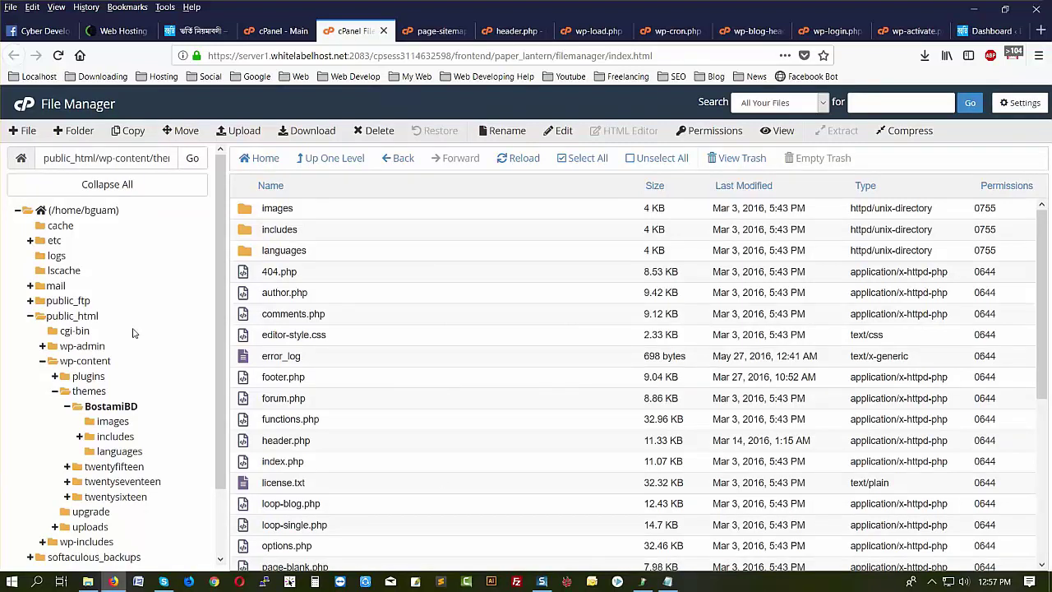
left_click(73, 315)
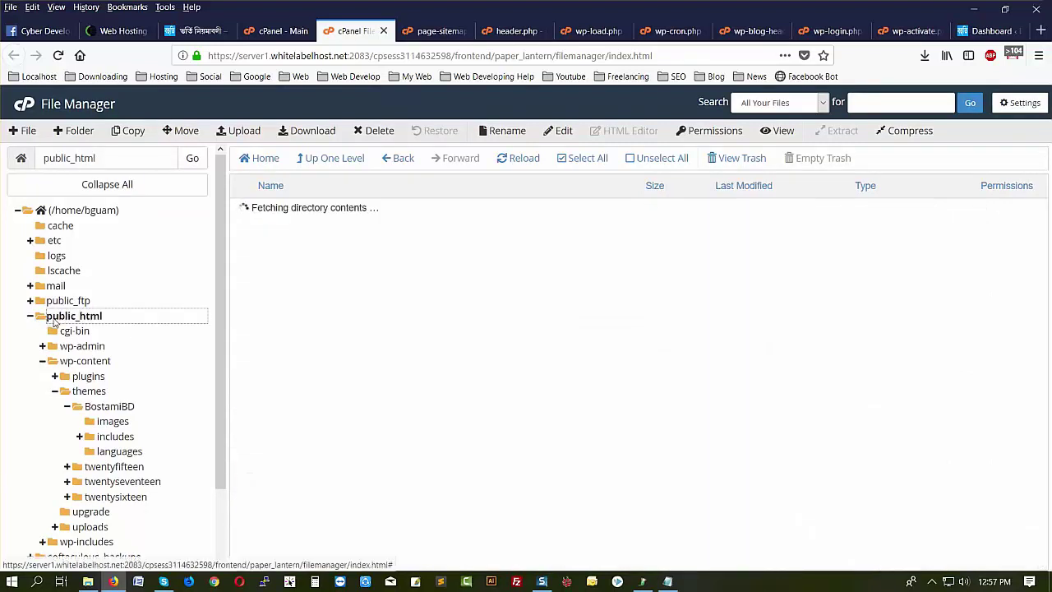
scroll(389, 298, "down", 1)
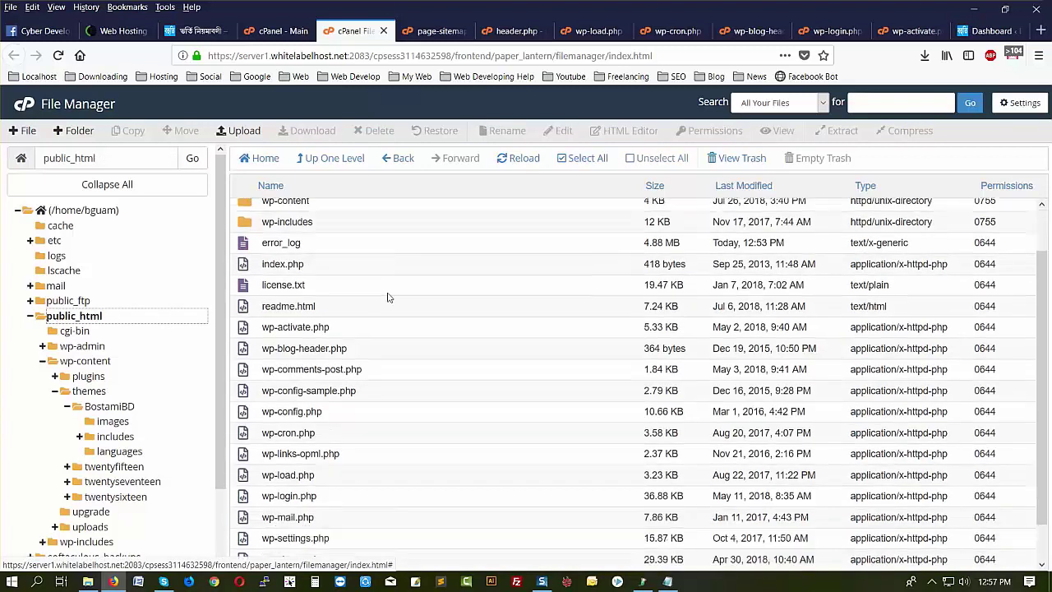
scroll(388, 297, "down", 1)
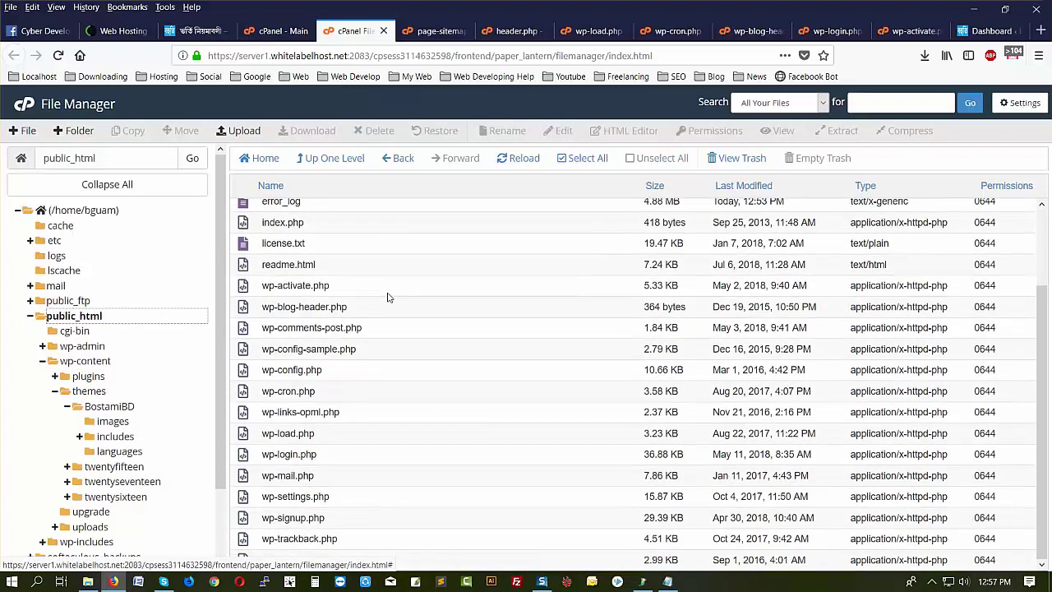
scroll(472, 448, "up", 2)
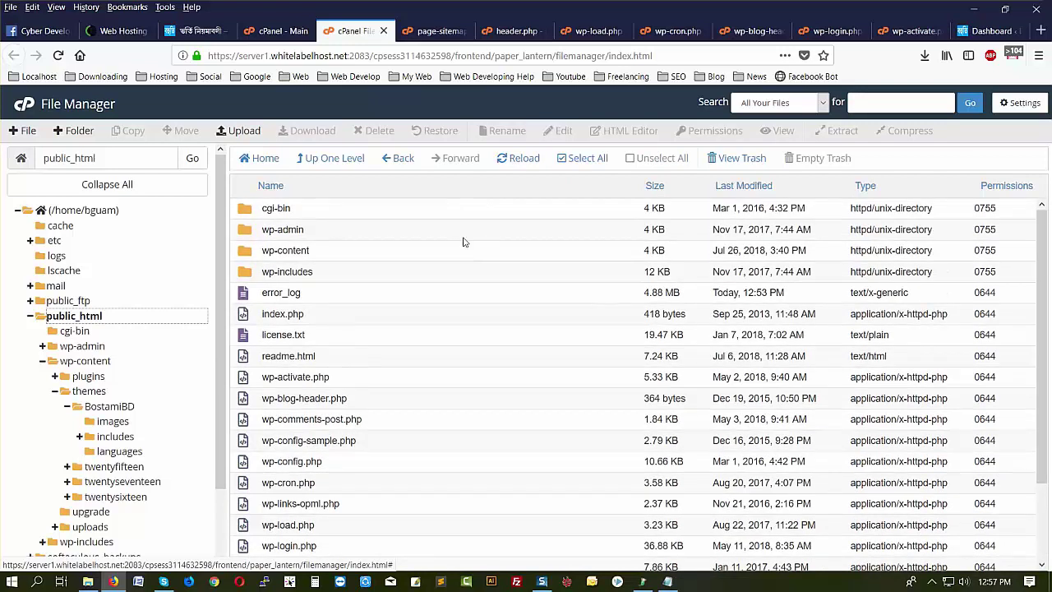
- Glance at the cPanel main page and return to the public_html listing
left_click(268, 30)
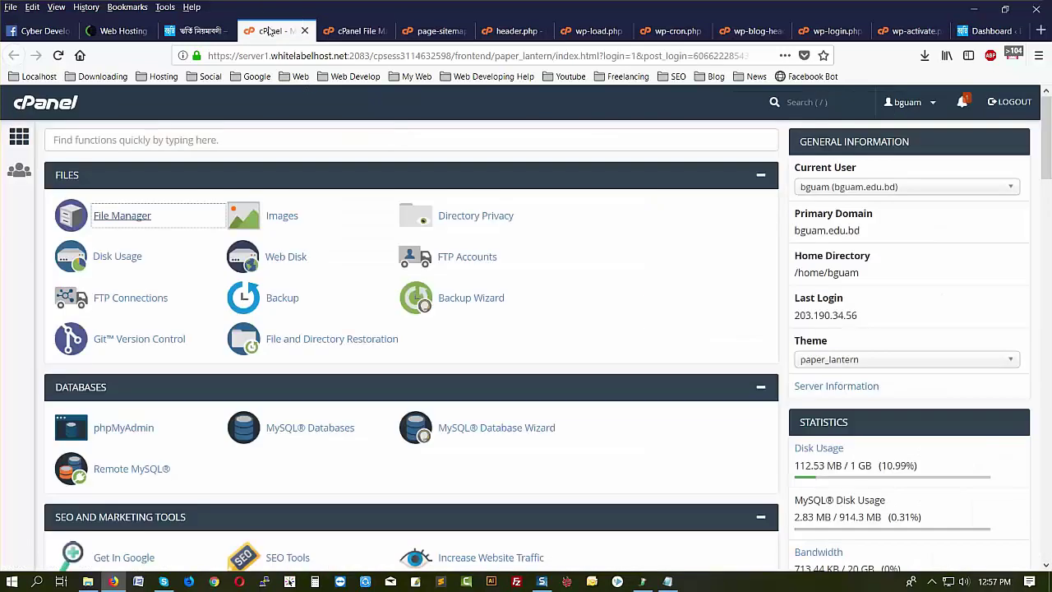
left_click(353, 31)
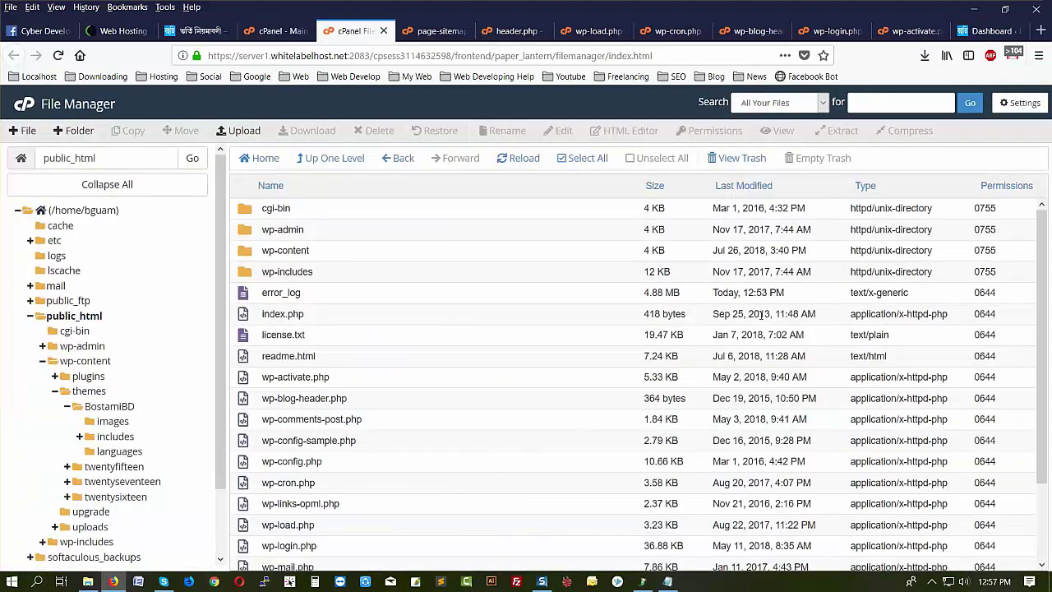
scroll(634, 329, "down", 1)
scroll(634, 329, "up", 1)
- Select everything in public_html except the cgi-bin folder
left_click(580, 163)
scroll(552, 396, "down", 2)
scroll(552, 396, "up", 2)
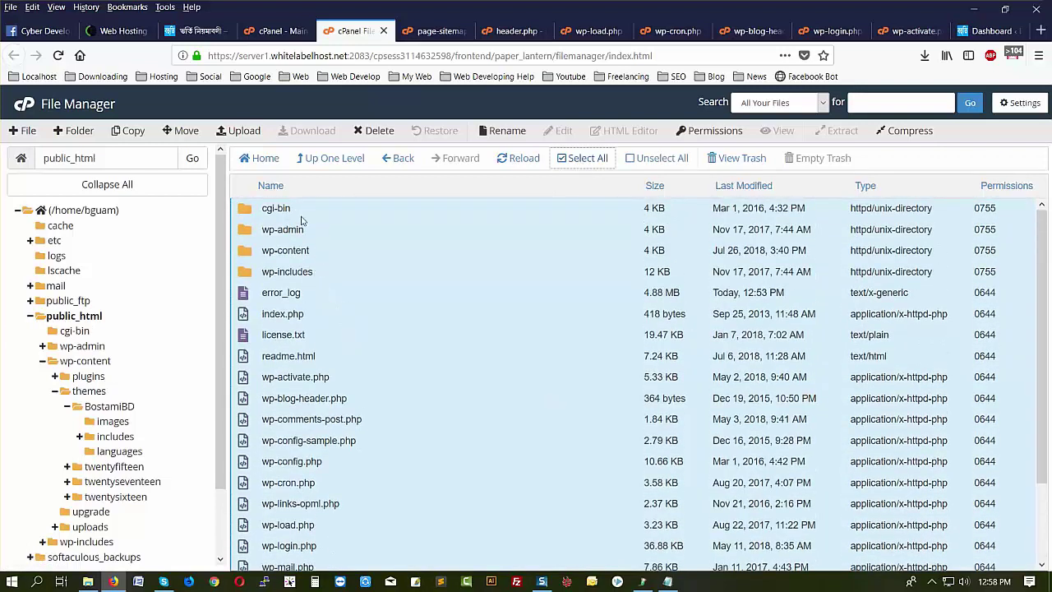
left_click(300, 210, "ctrl")
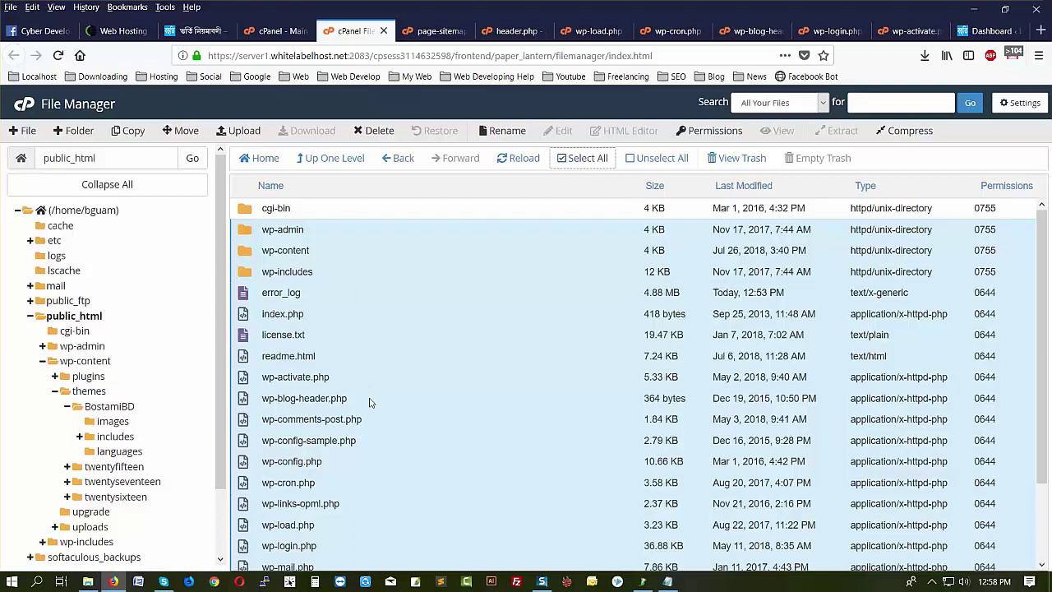
scroll(369, 405, "down", 3)
scroll(370, 405, "up", 3)
- Compress the selected WordPress files into a Zip Archive
left_click(909, 131)
left_click(377, 266)
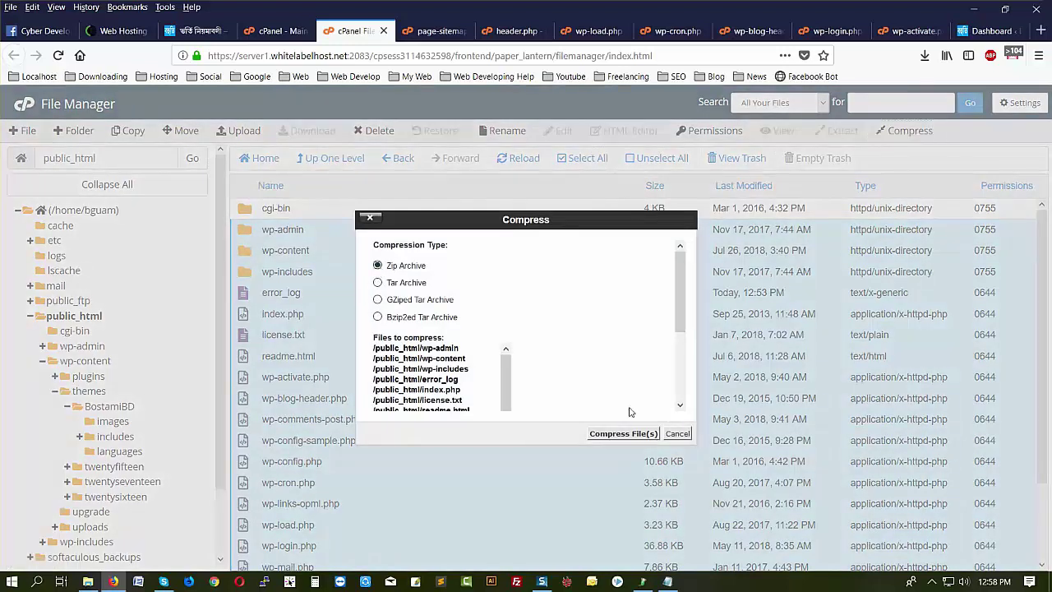
left_click(623, 434)
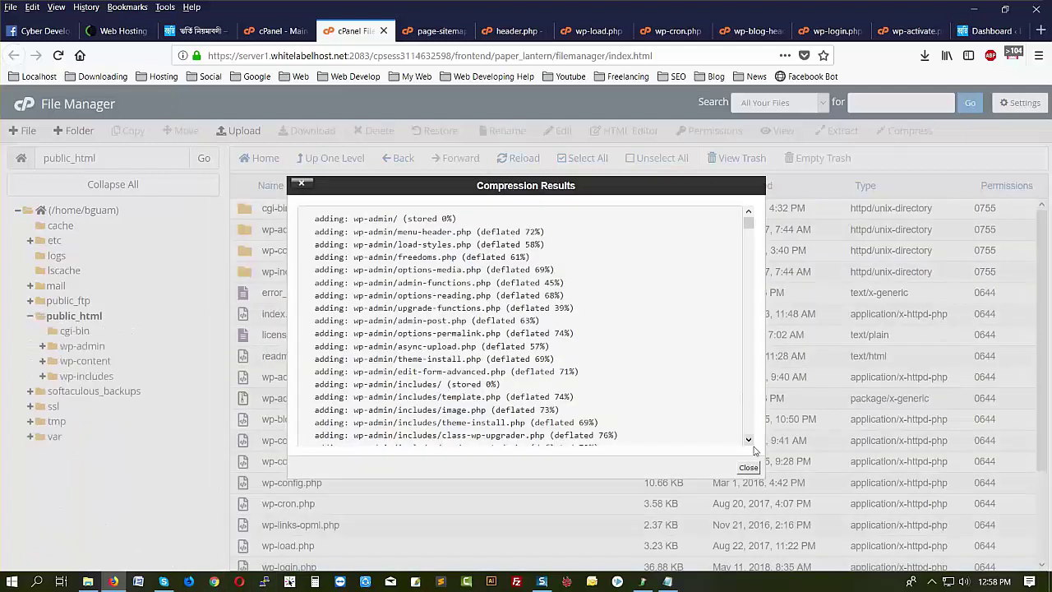
- Close the compression results and start downloading wp-admin.zip
left_click(748, 467)
left_click(87, 582)
left_click(113, 582)
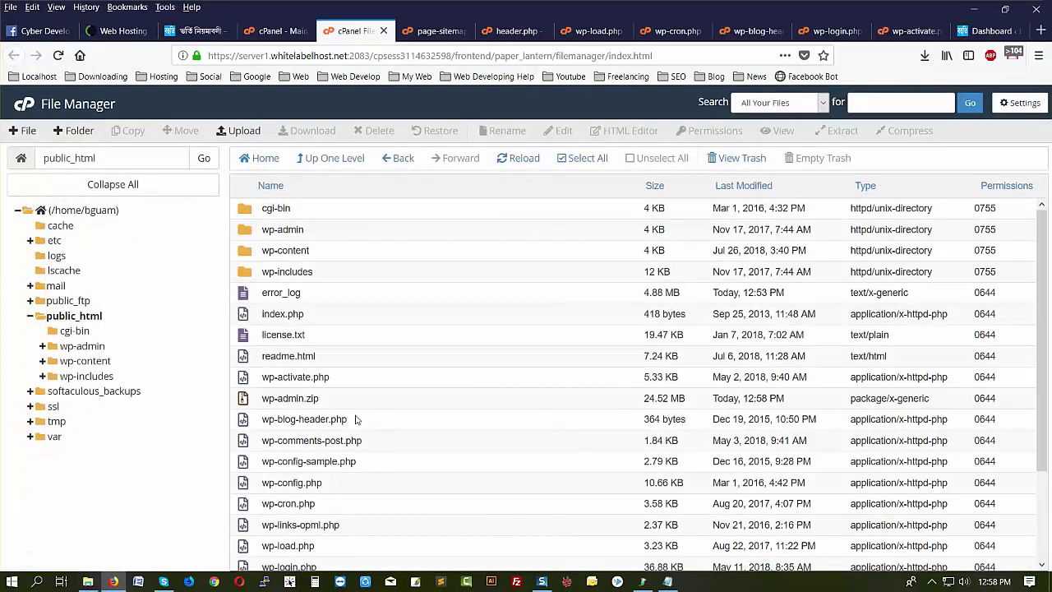
scroll(356, 415, "down", 3)
left_click(347, 287)
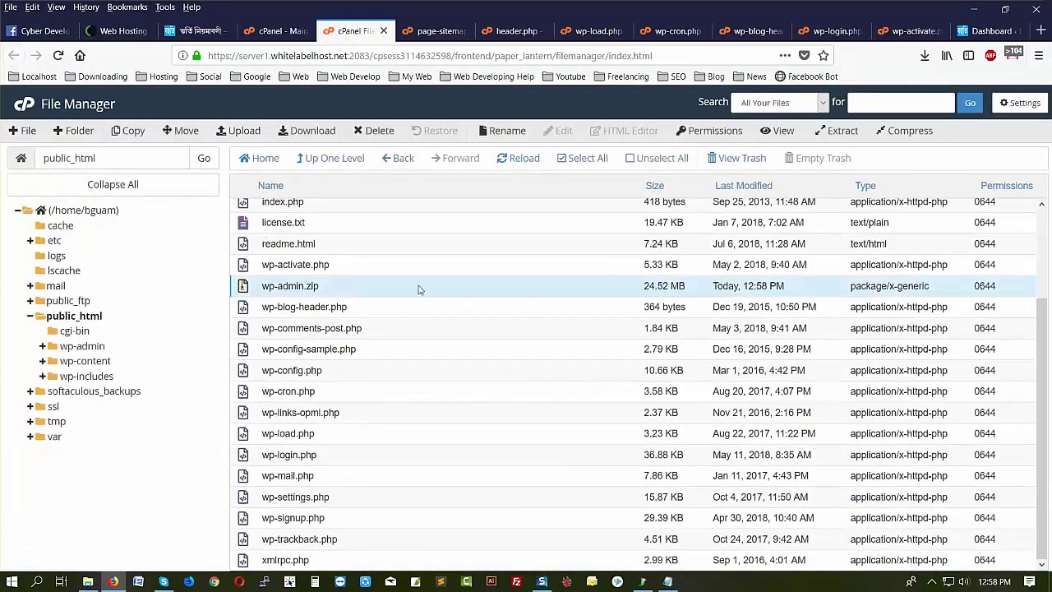
left_click(298, 133)
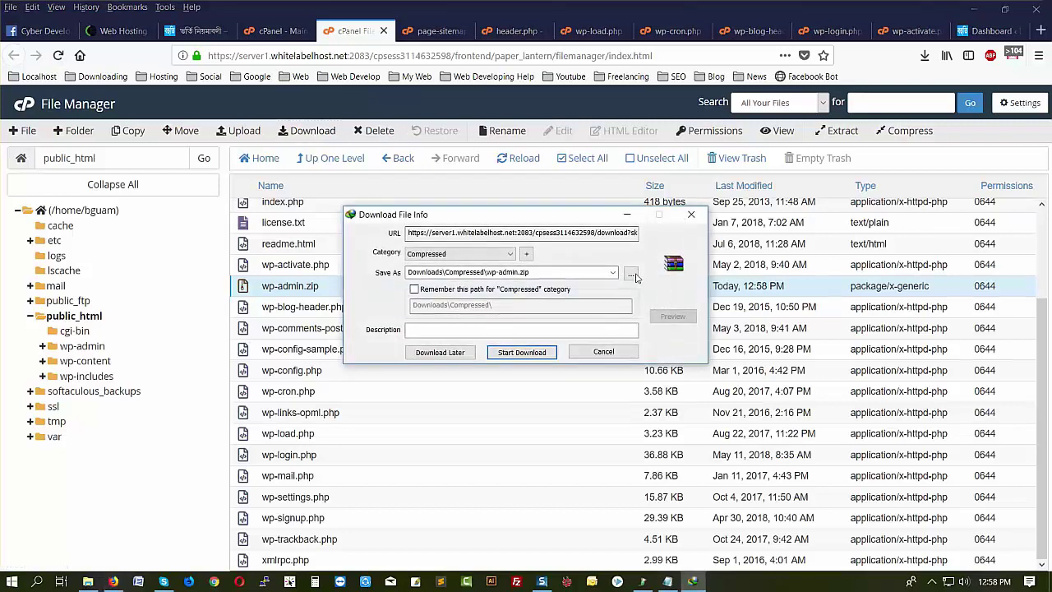
- Save wp-admin.zip into Desktop\New folder (15) and let the download finish
left_click(613, 273)
left_click(630, 274)
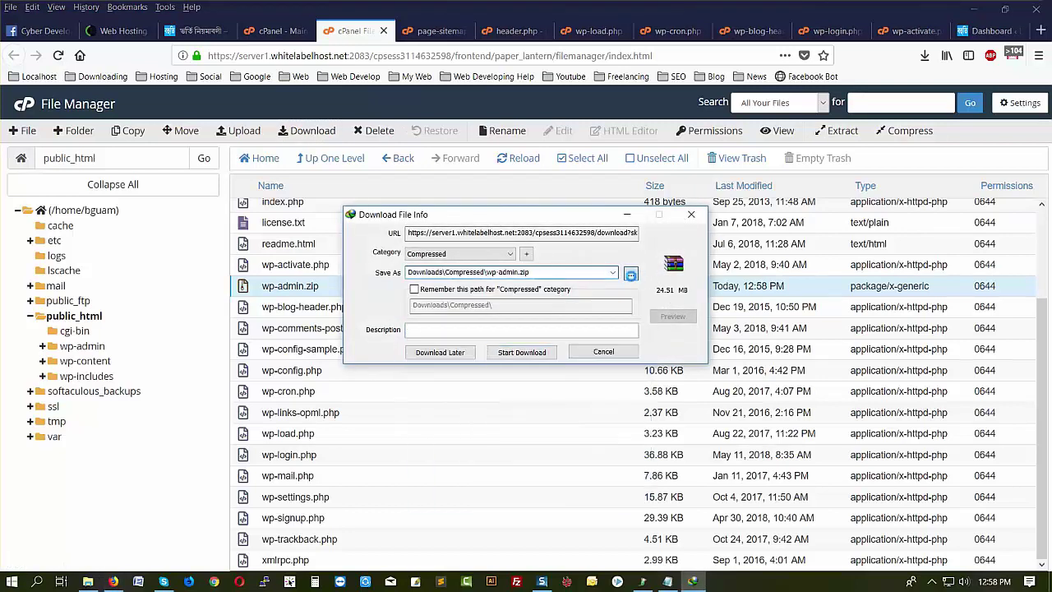
left_click(630, 274)
left_click(366, 197)
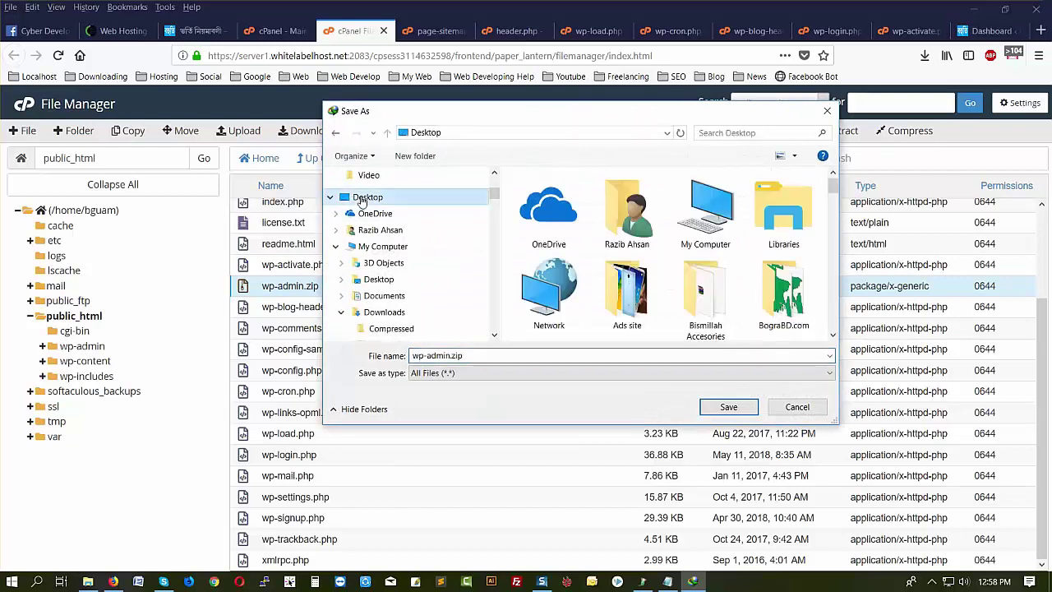
scroll(701, 231, "down", 5)
scroll(703, 246, "down", 1)
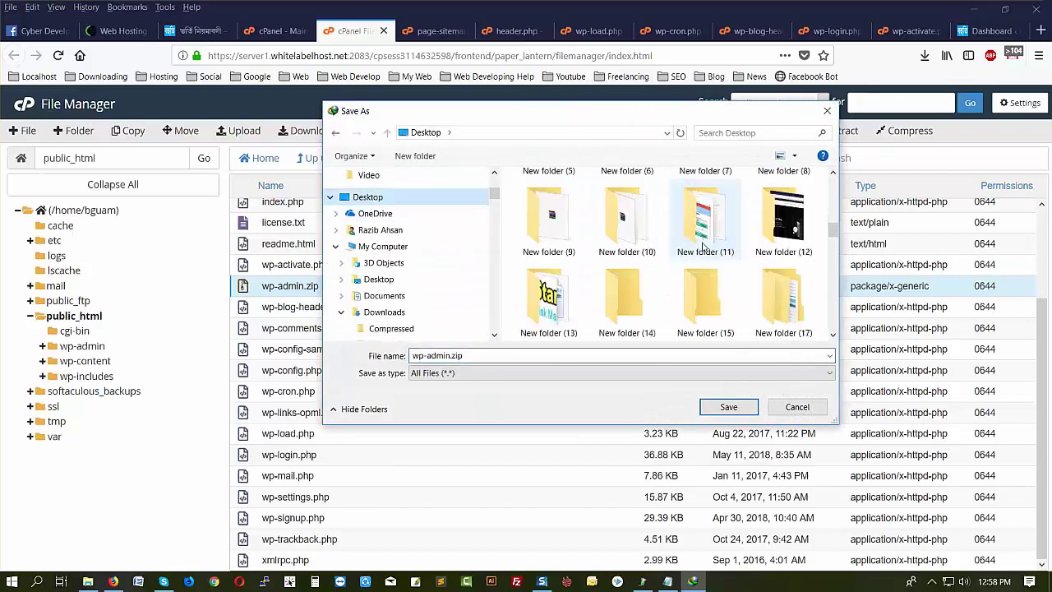
left_click(705, 320)
double_click(705, 320)
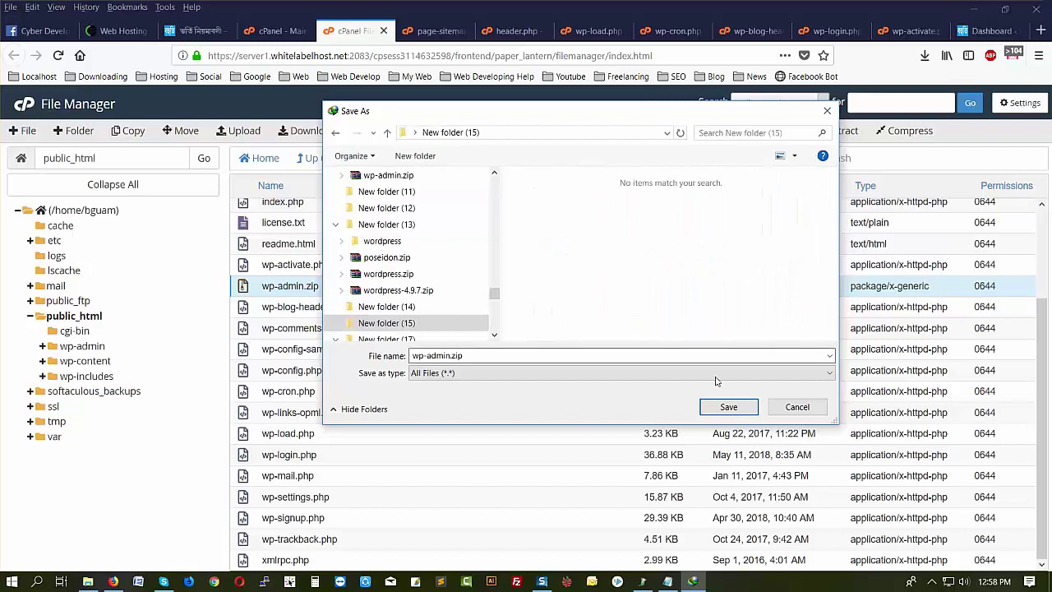
left_click(727, 406)
left_click(542, 353)
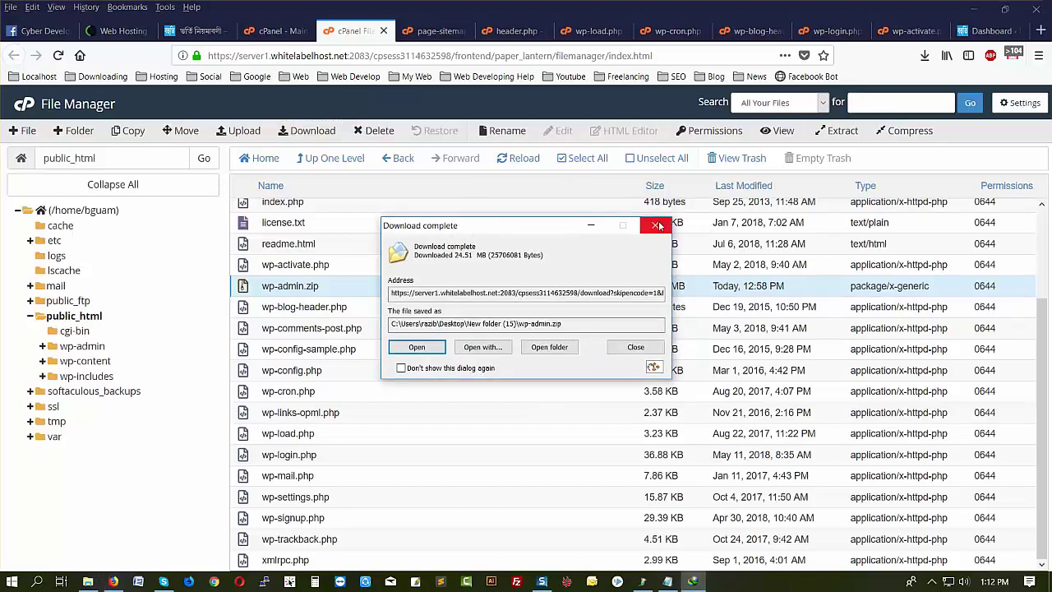
left_click(655, 215)
- Open the Backup Wizard in a new tab at Back Up > MySQL Databases, then return to File Manager
left_click(275, 33)
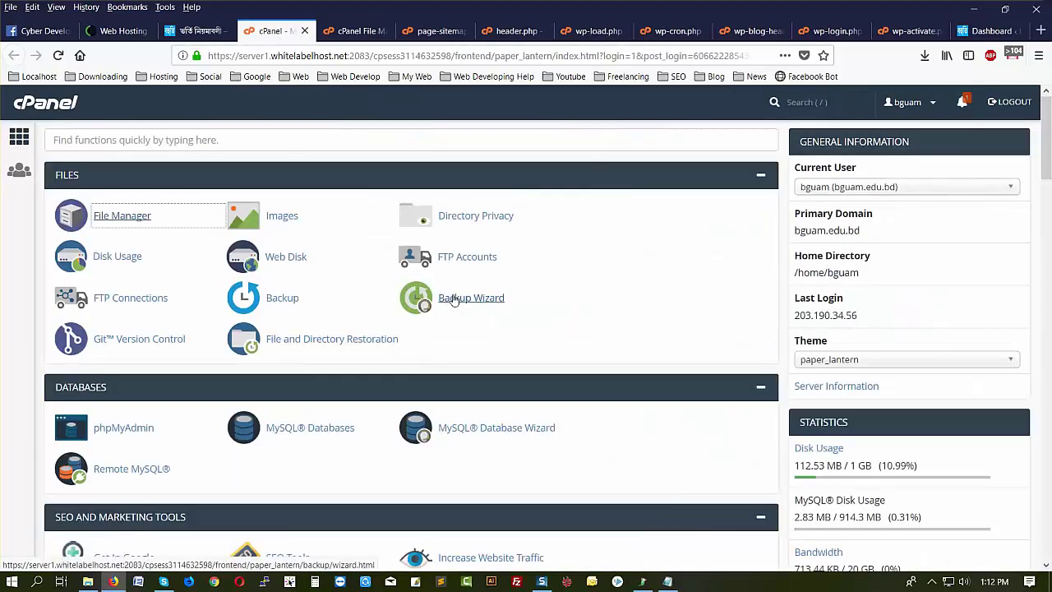
middle_click(461, 305)
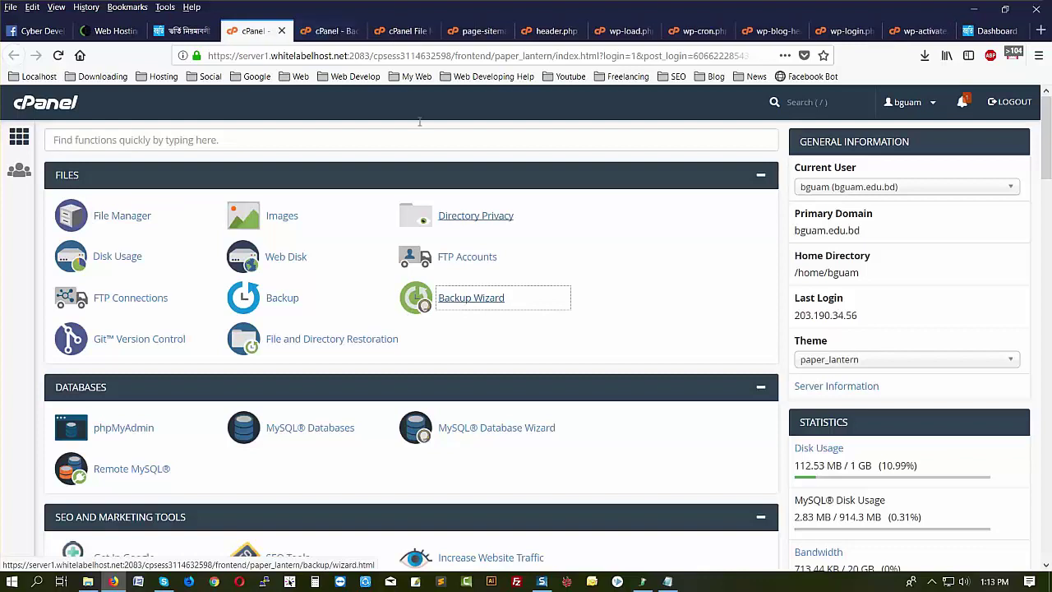
left_click(321, 31)
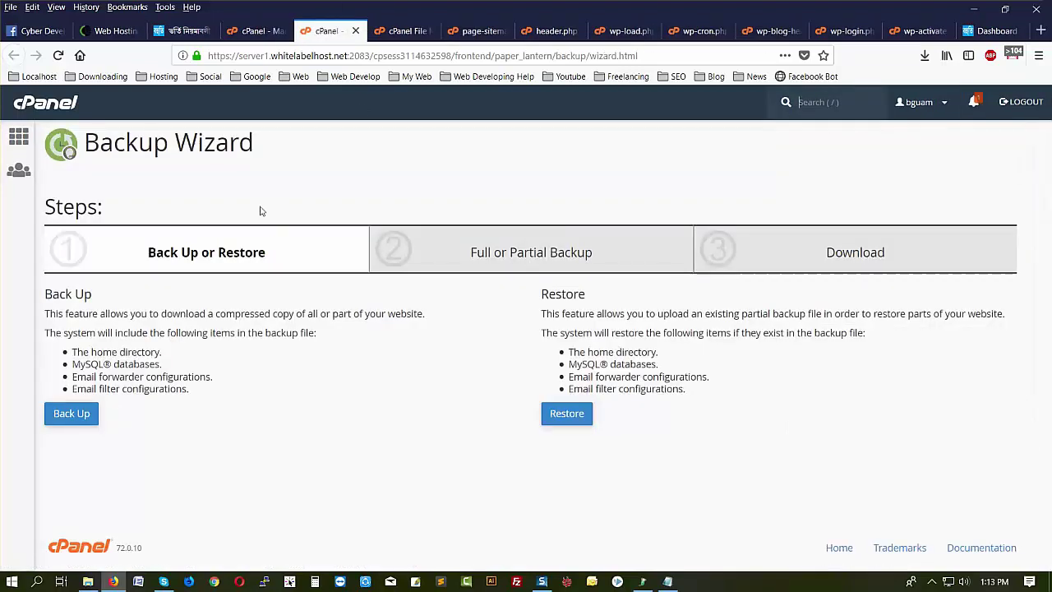
left_click(70, 414)
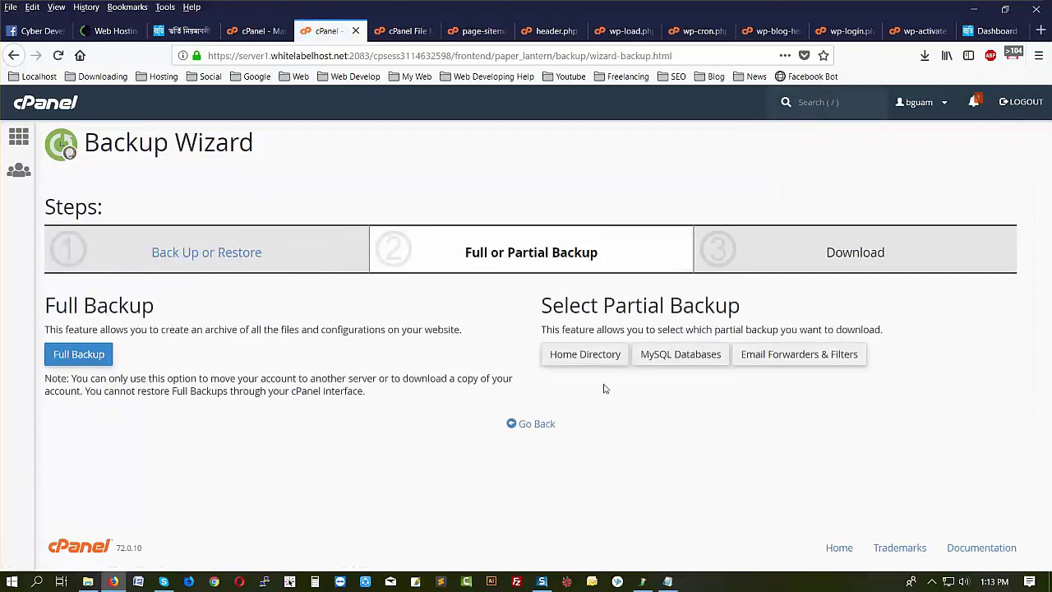
left_click(688, 360)
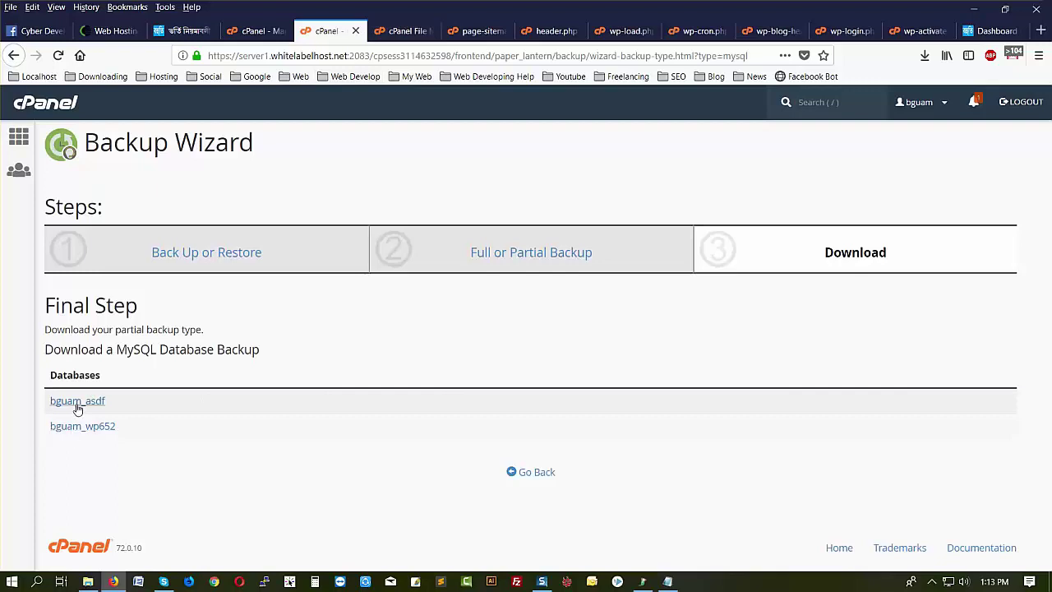
left_click(403, 30)
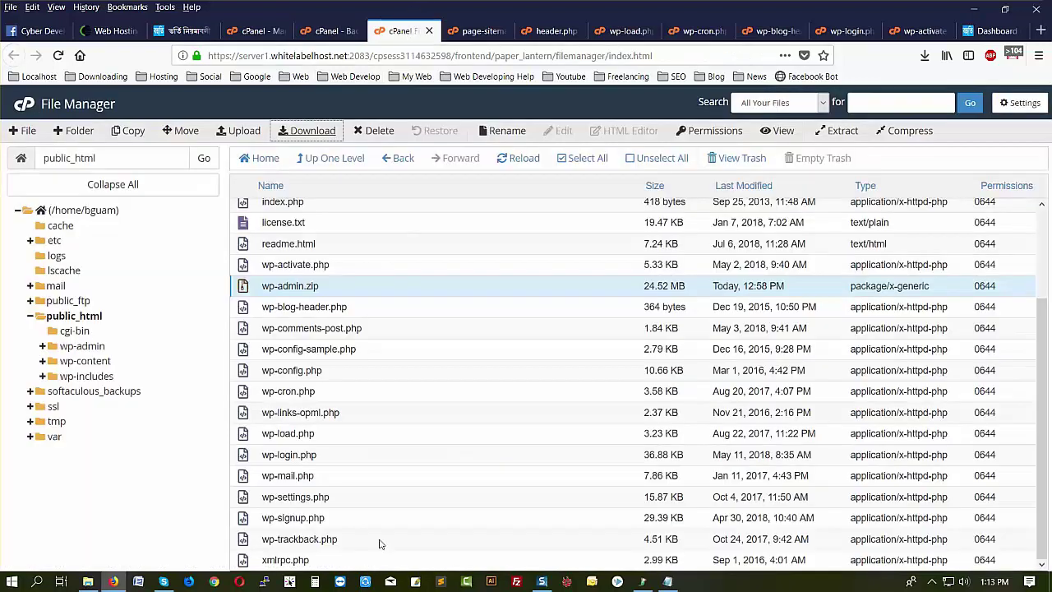
- Open wp-config.php in the code editor and scroll to its MySQL database settings
left_click(337, 32)
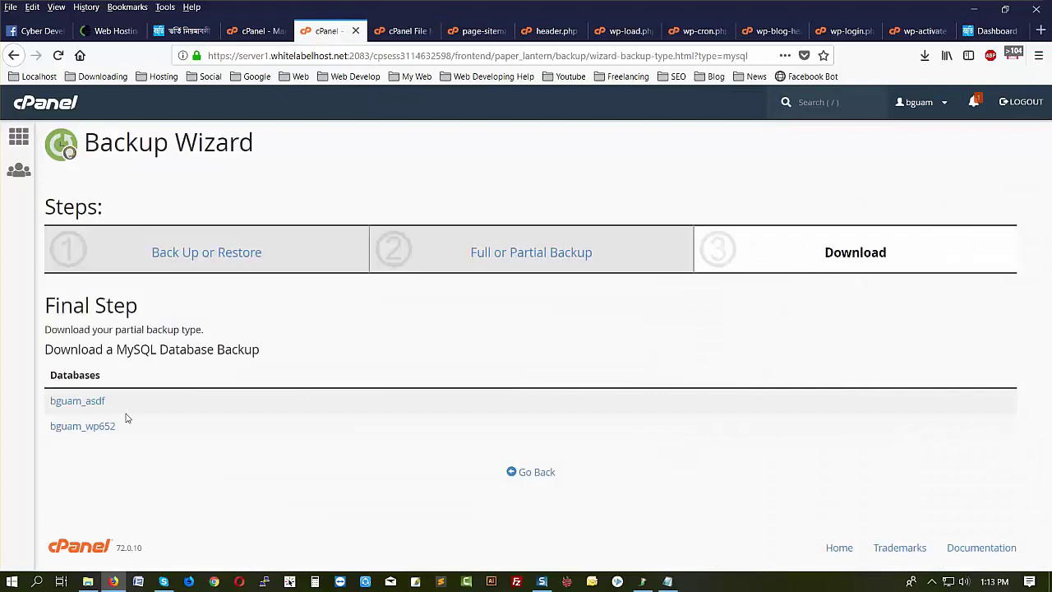
left_click(411, 30)
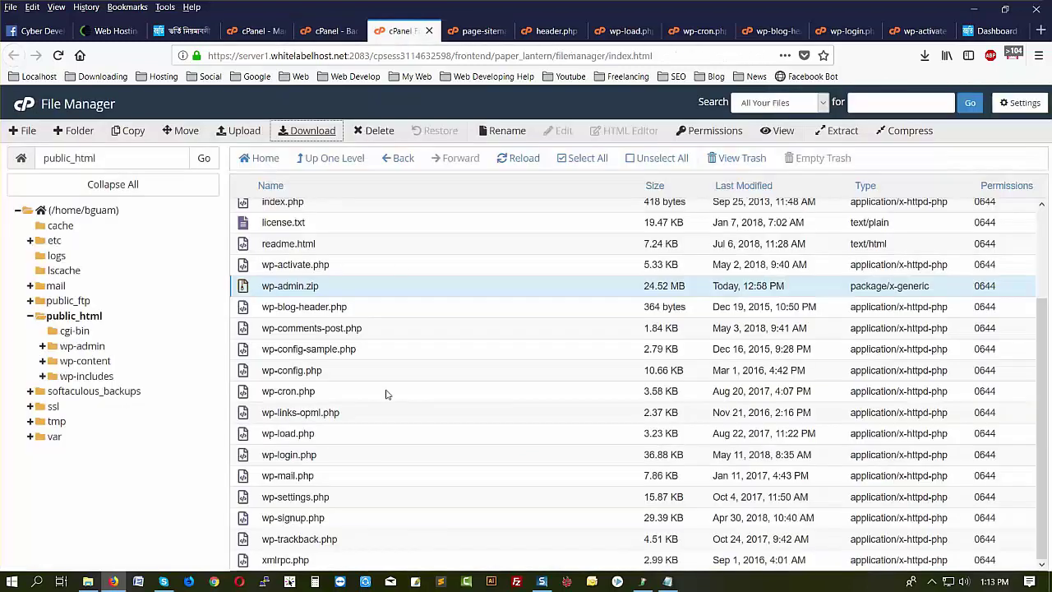
left_click(336, 374)
left_click(563, 131)
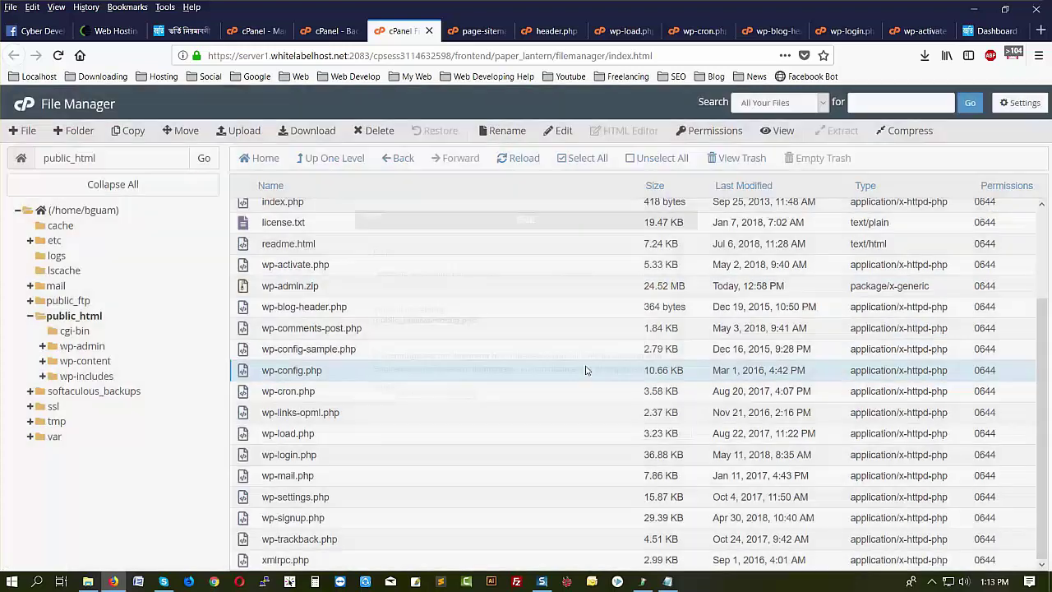
left_click(650, 434)
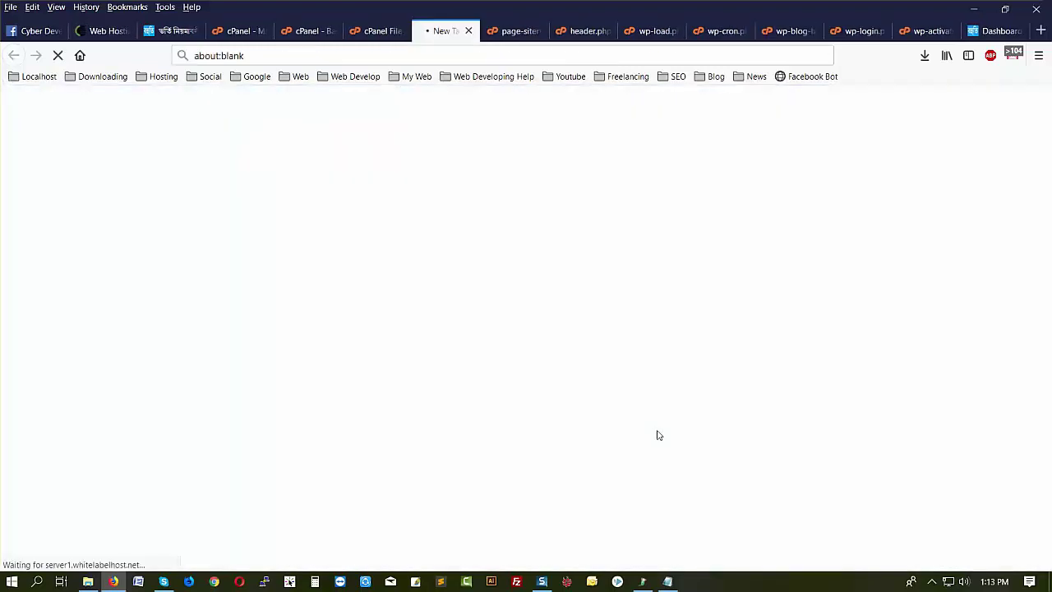
scroll(460, 454, "down", 15)
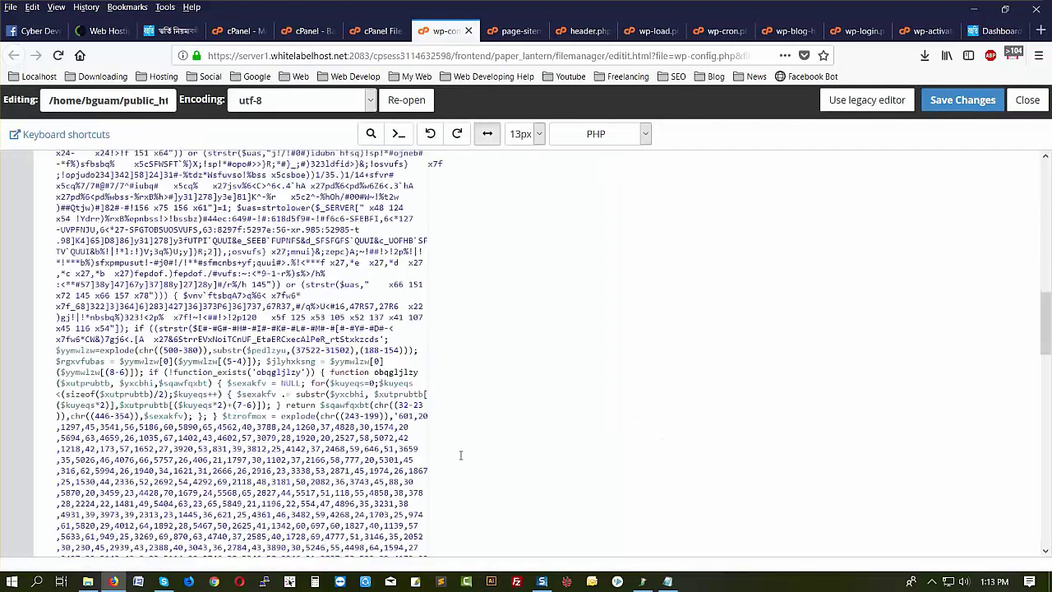
scroll(460, 455, "down", 1)
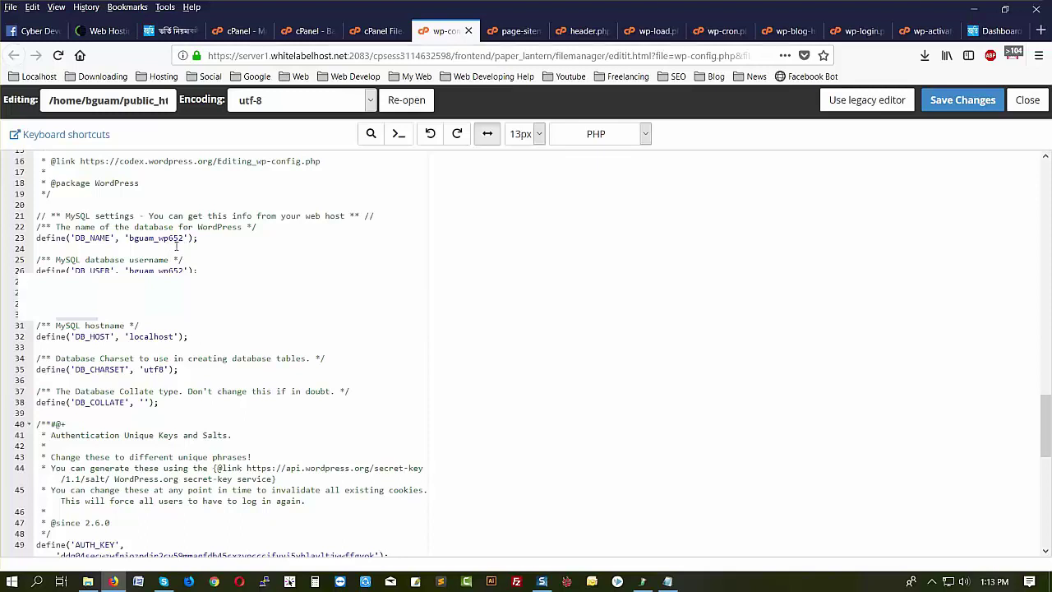
- Start downloading the WordPress database backup and browse the Desktop for a save location
left_click(306, 30)
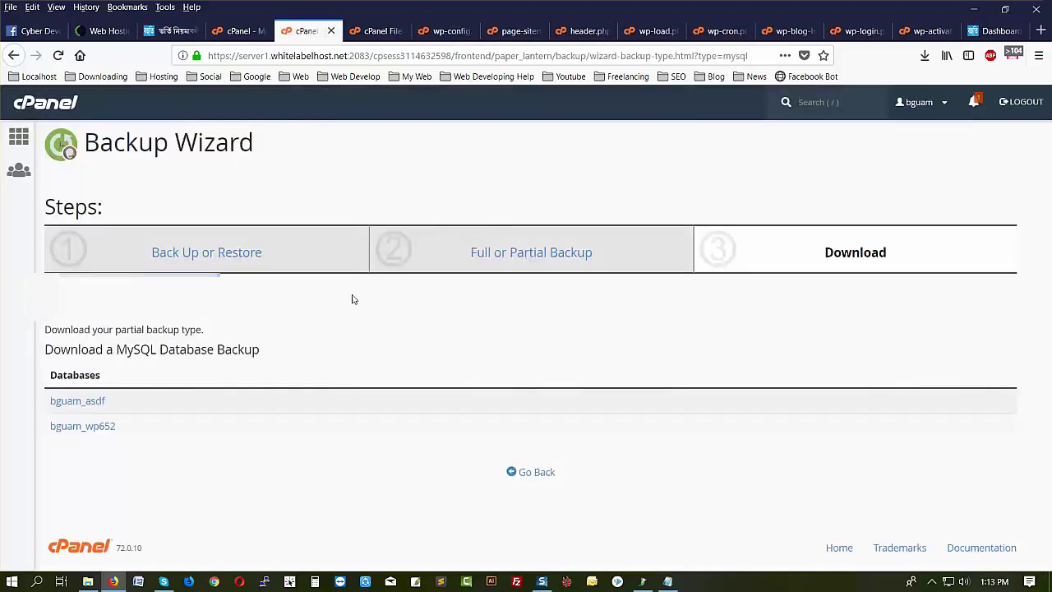
left_click(96, 427)
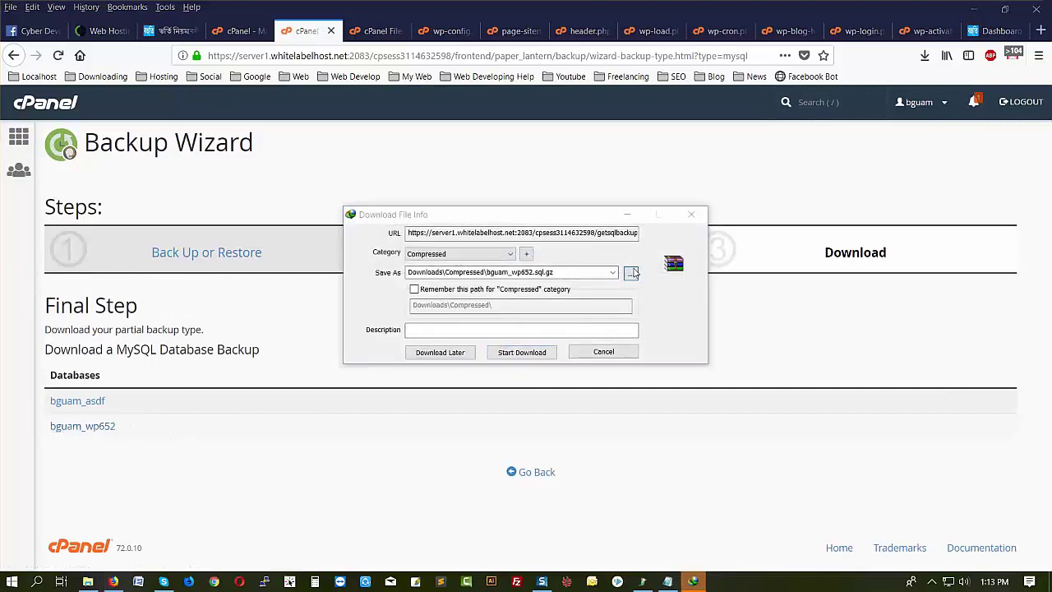
left_click(631, 273)
left_click(367, 197)
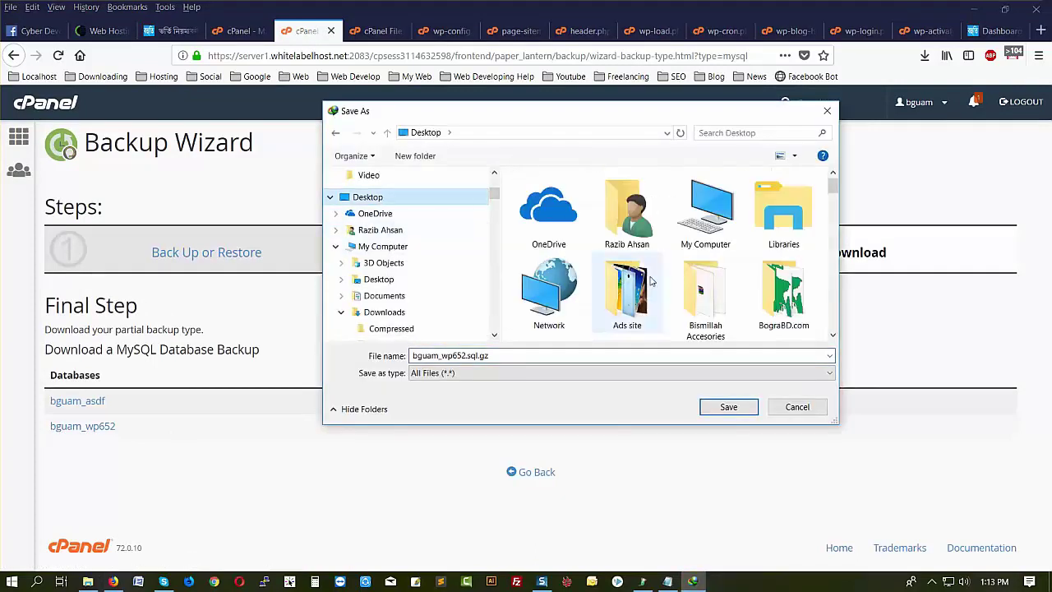
scroll(649, 281, "down", 3)
scroll(655, 283, "down", 3)
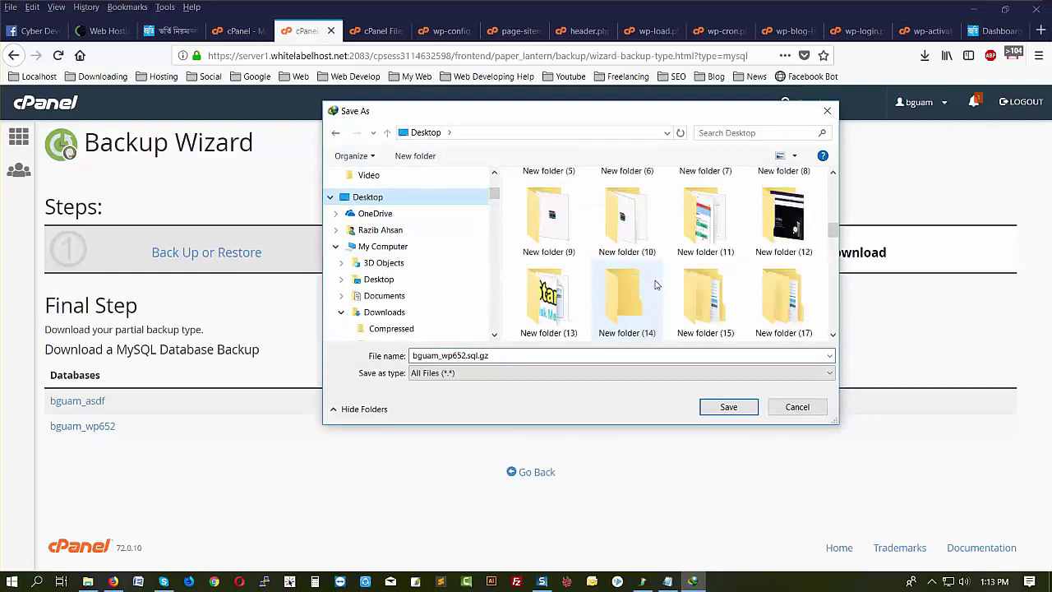
scroll(656, 284, "down", 1)
- Save bguam_wp652.sql.gz into New folder (15) and close the Backup Wizard page
left_click(725, 203)
double_click(725, 204)
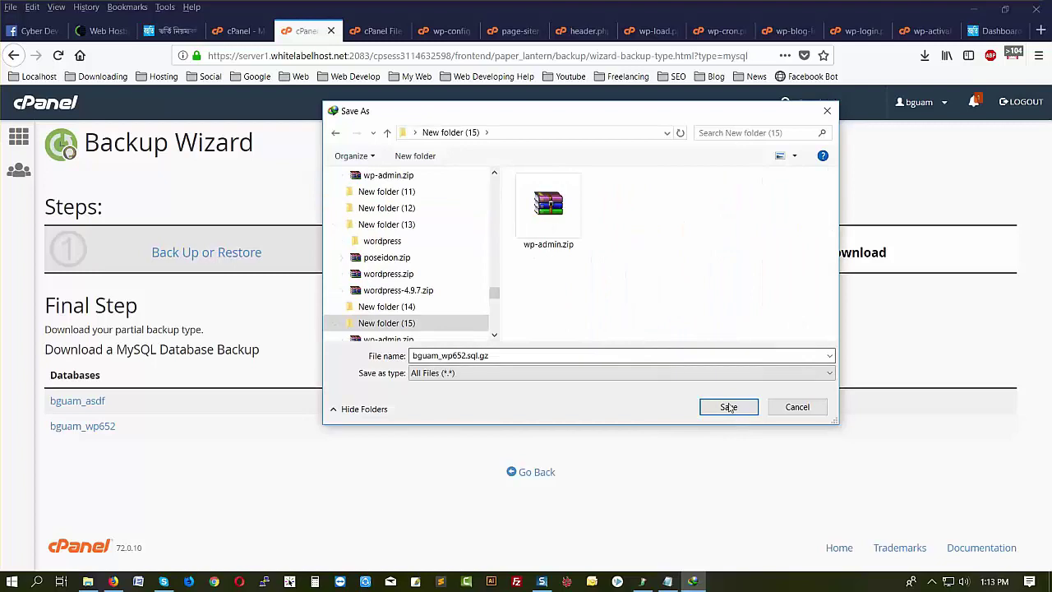
left_click(729, 407)
left_click(523, 354)
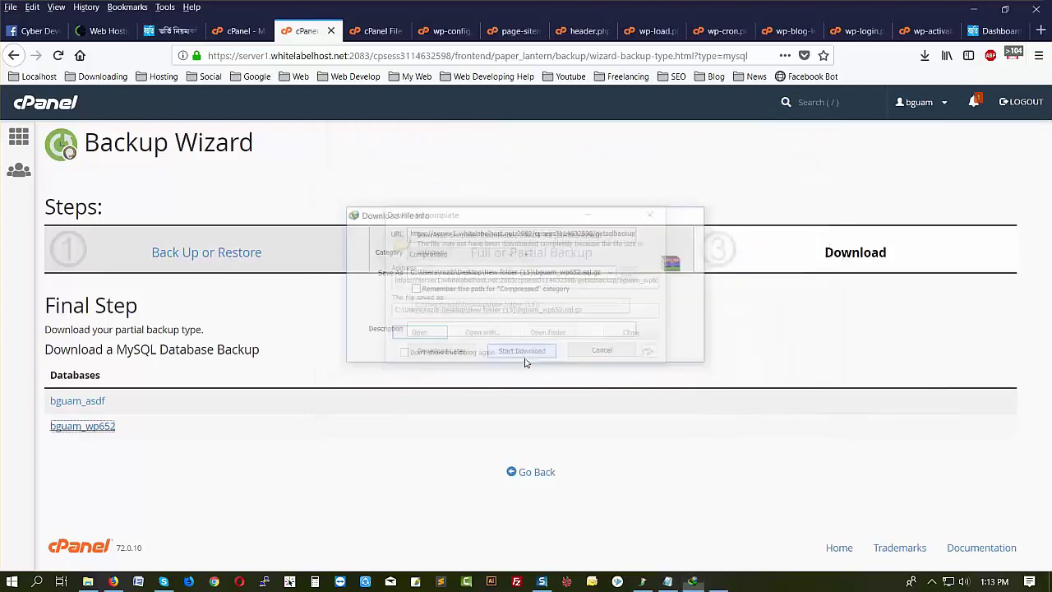
left_click(655, 214)
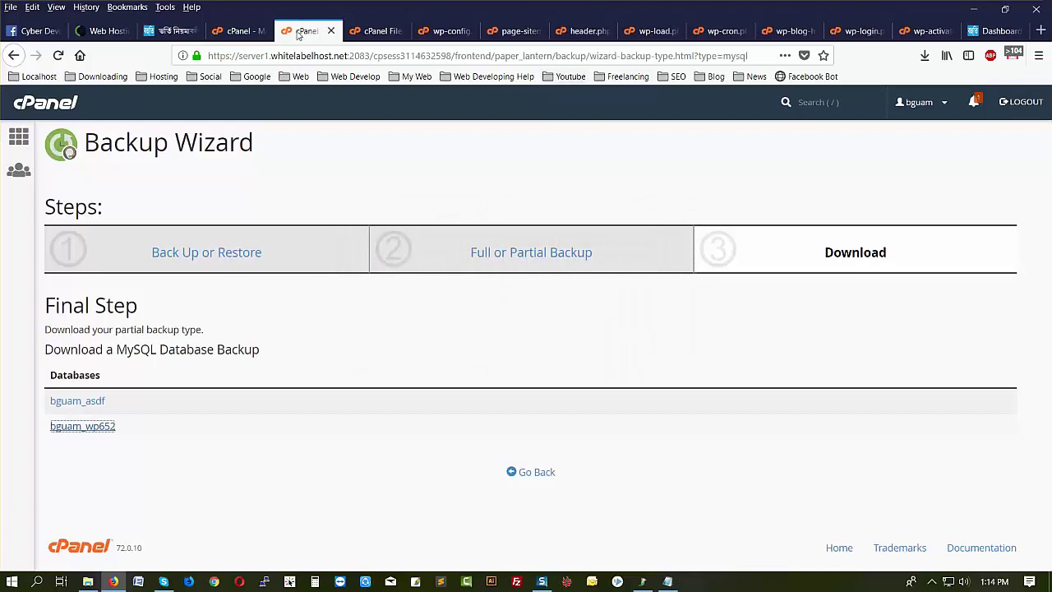
left_click(331, 31)
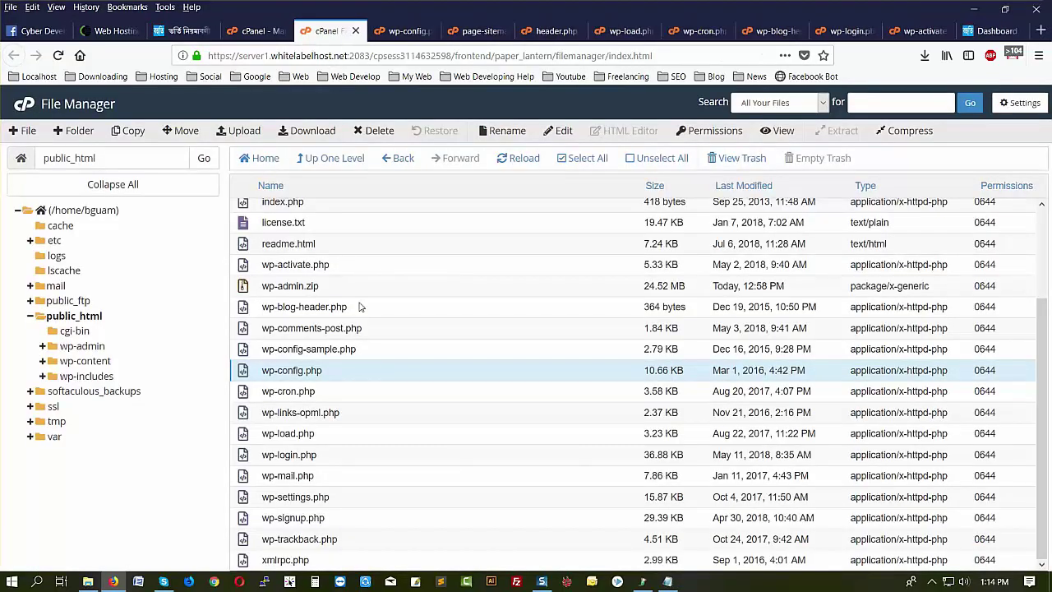
- Delete every file and folder in public_html except wp-content
scroll(375, 419, "up", 3)
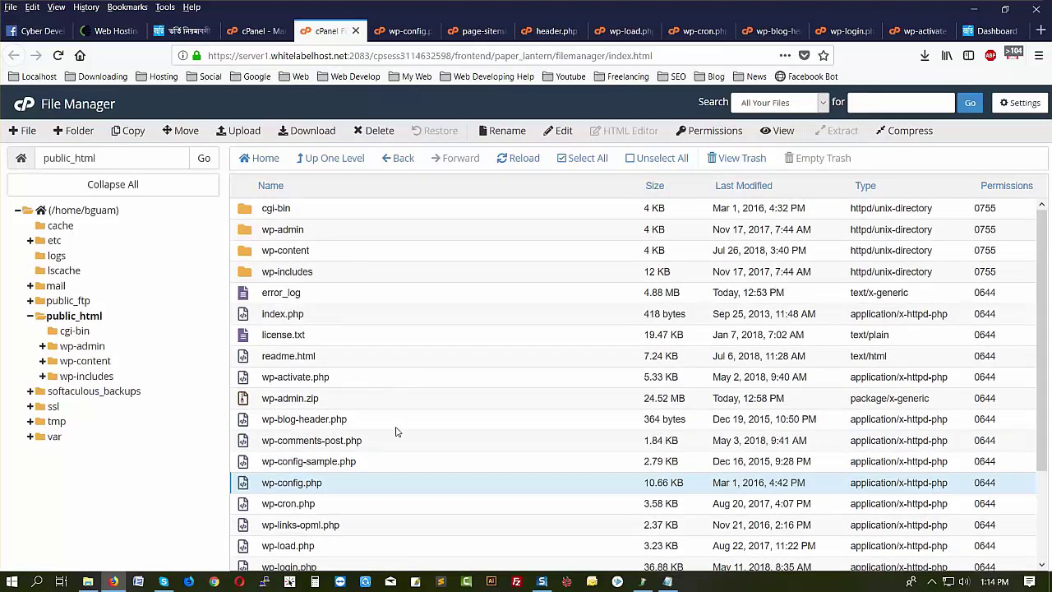
left_click(588, 161)
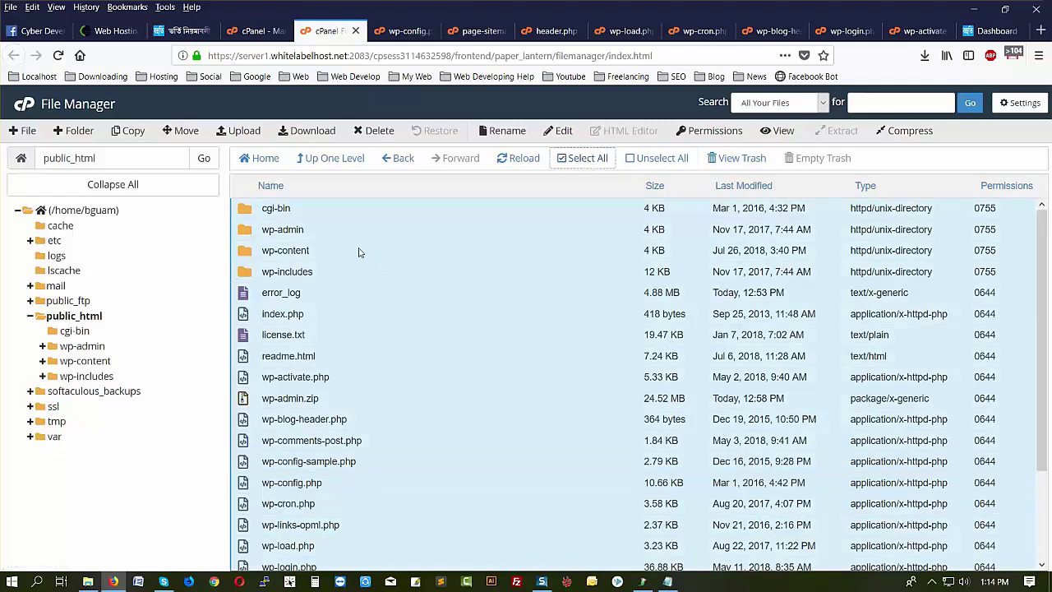
scroll(495, 427, "down", 3)
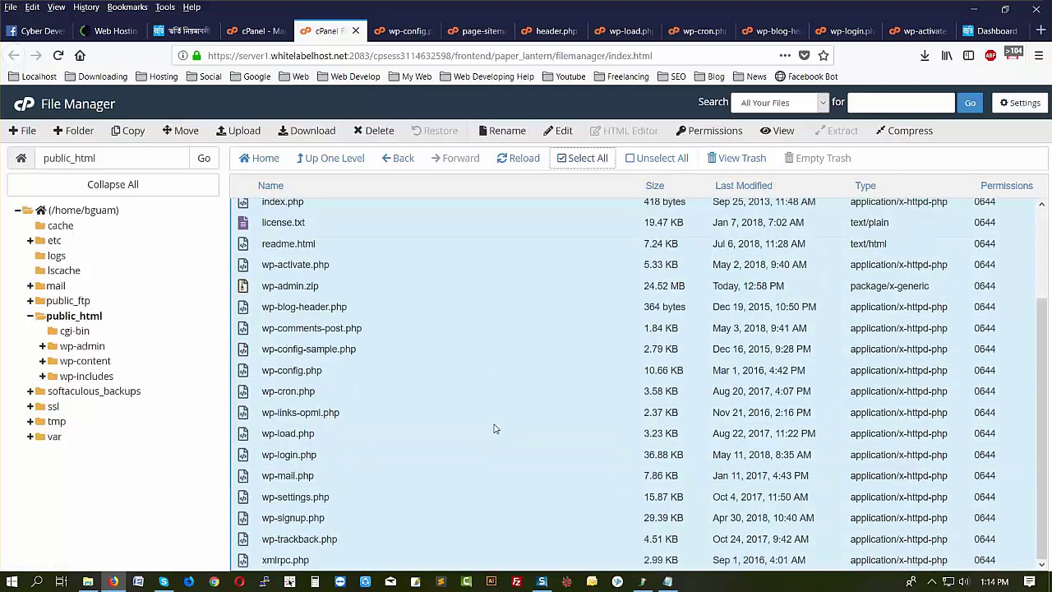
scroll(495, 427, "up", 3)
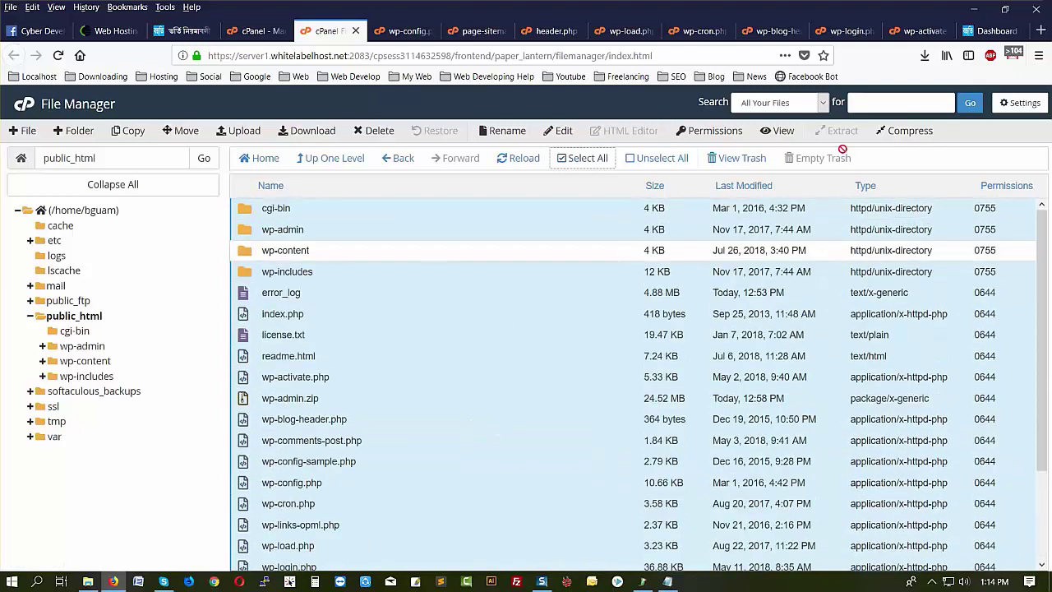
left_click(374, 130)
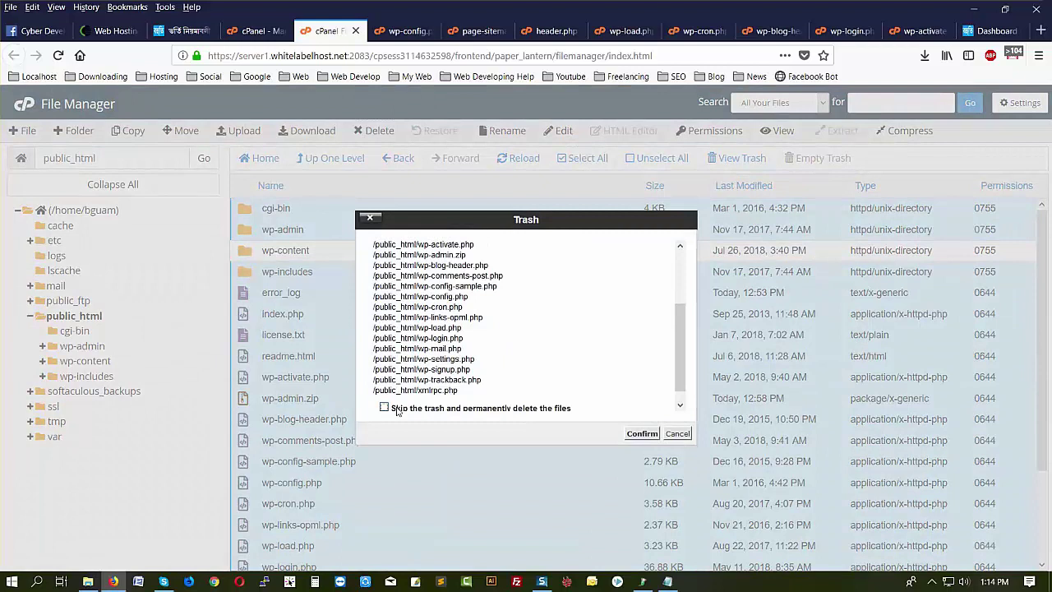
left_click(642, 434)
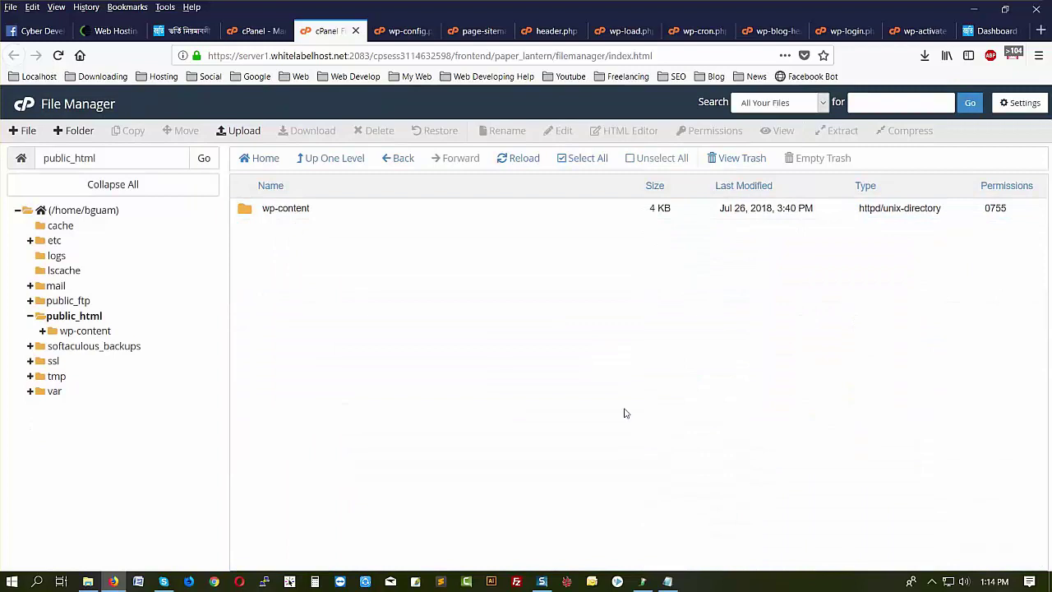
left_click(993, 32)
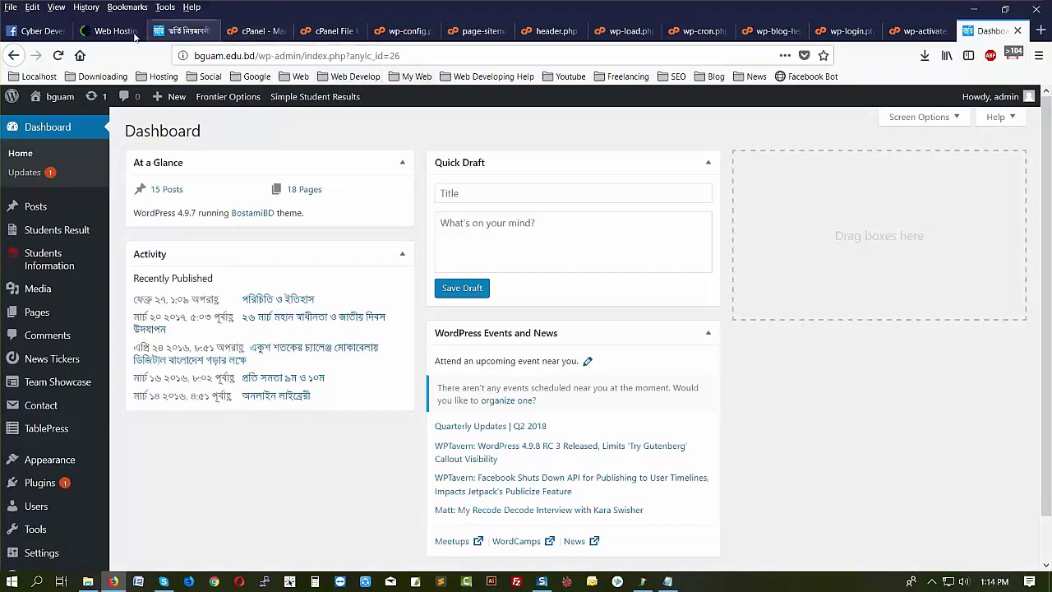
- Reload the live site to confirm it shows only an 'Index of /' listing with wp-content, then open a blank tab
left_click(192, 37)
left_click(58, 55)
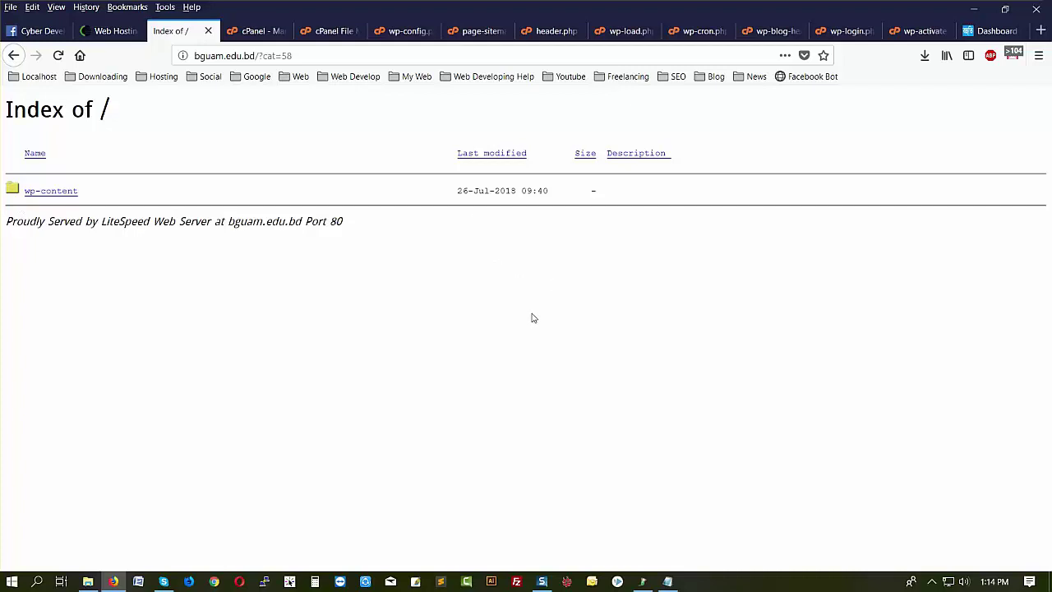
left_click(1041, 31)
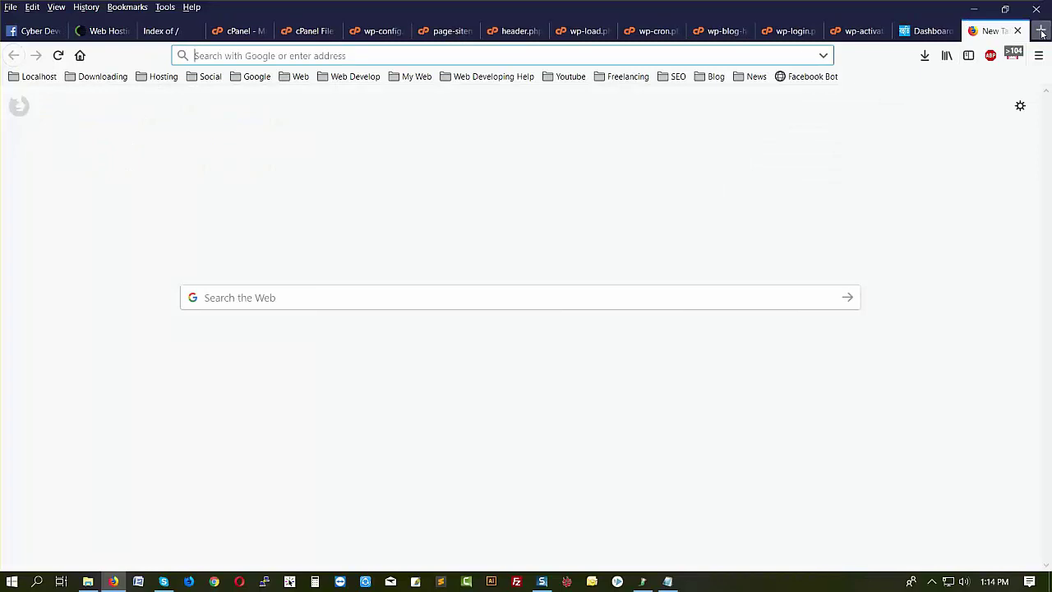
- Load wordpress.org and clear all completed downloads from Internet Download Manager
type("wor")
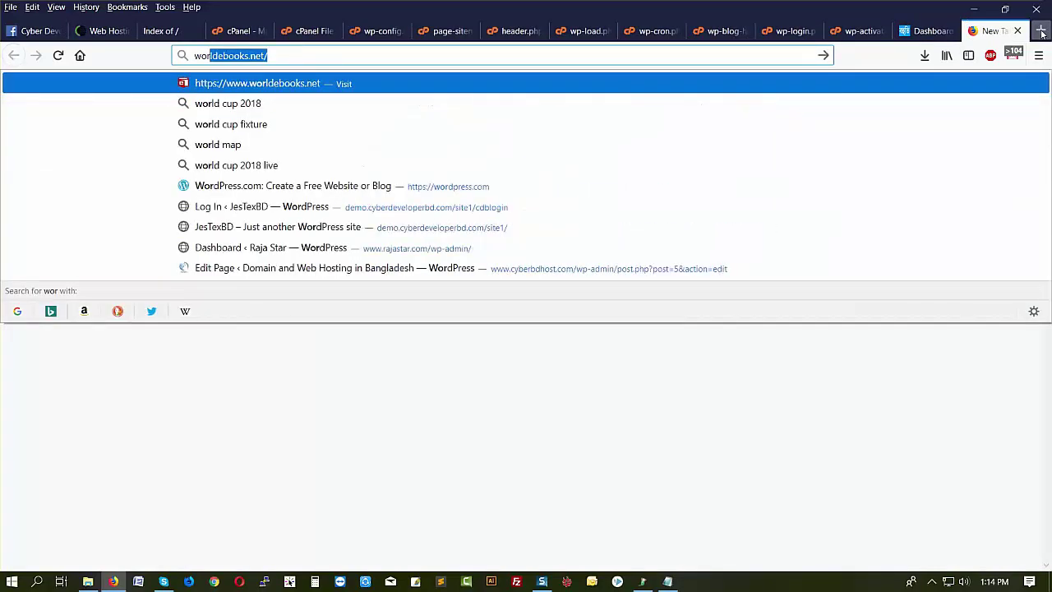
type("d")
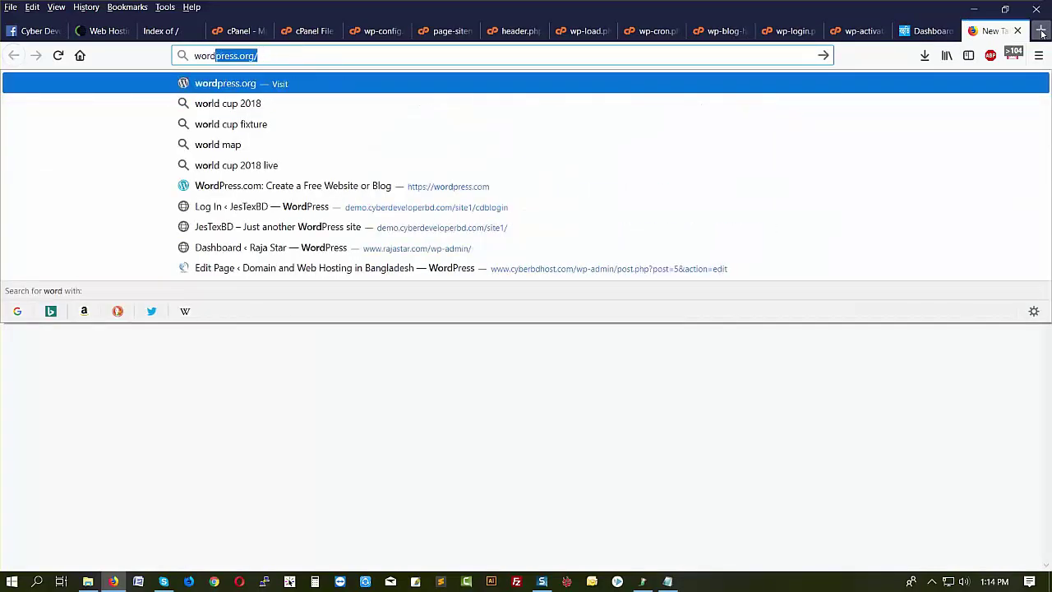
key("Return")
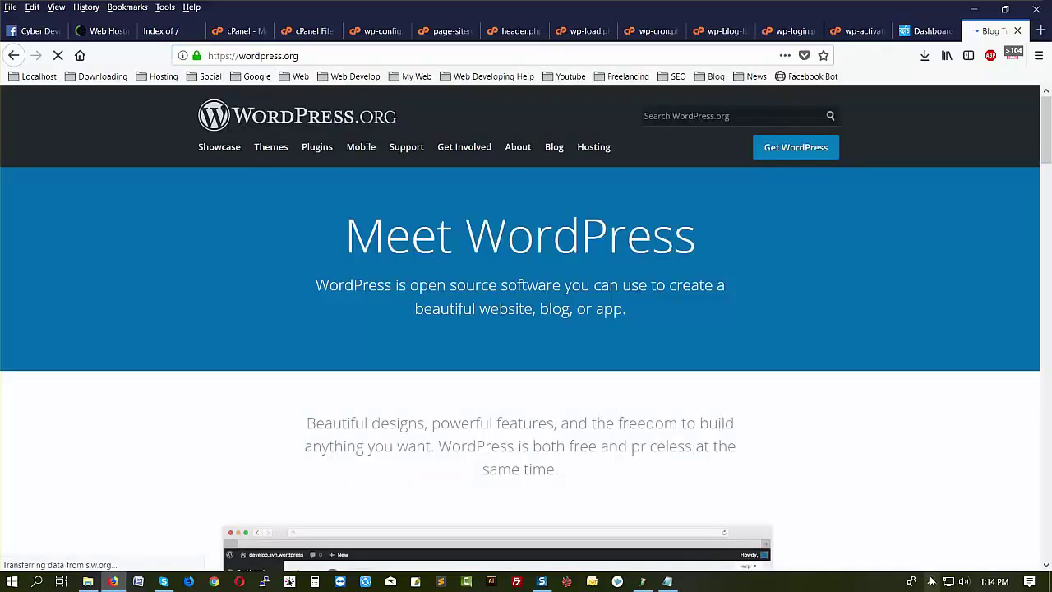
left_click(931, 581)
left_click(972, 504)
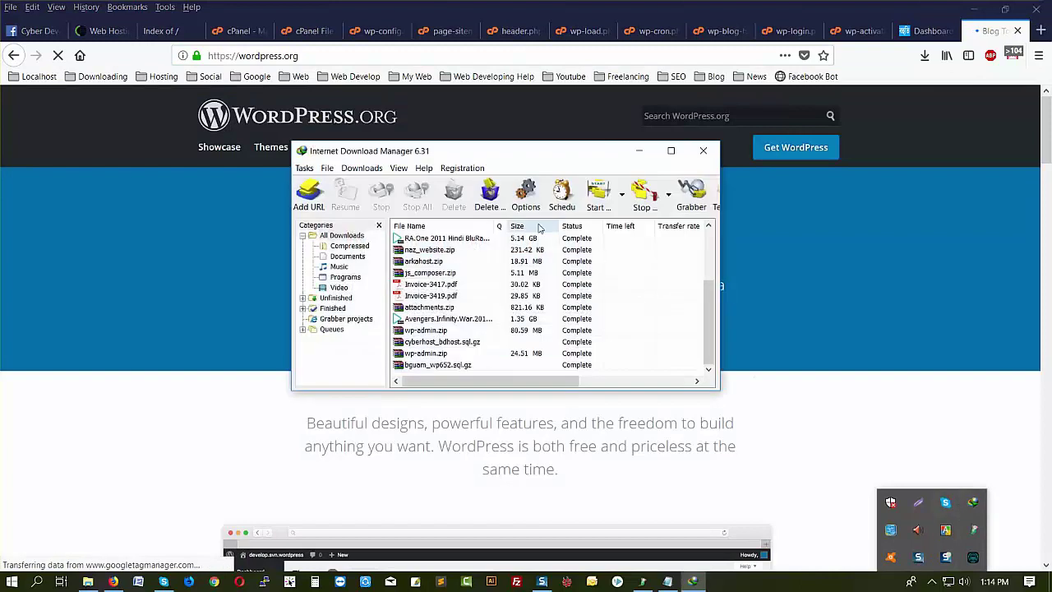
left_click(490, 197)
left_click(542, 303)
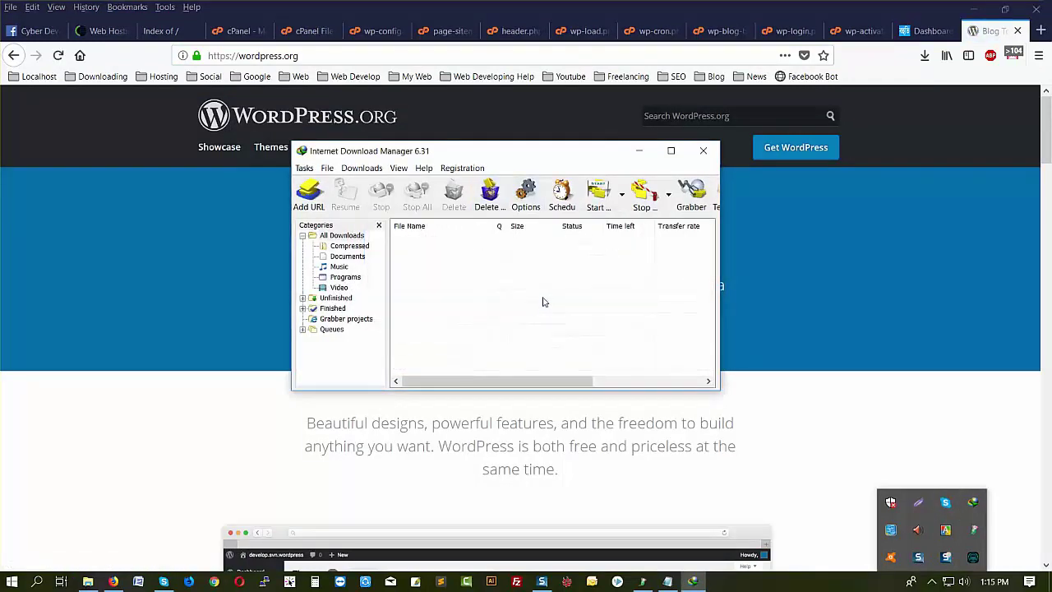
left_click(703, 151)
- Download wordpress-4.9.7.zip from the Get WordPress page into New folder (15)
scroll(764, 240, "down", 5)
scroll(766, 239, "up", 5)
left_click(789, 151)
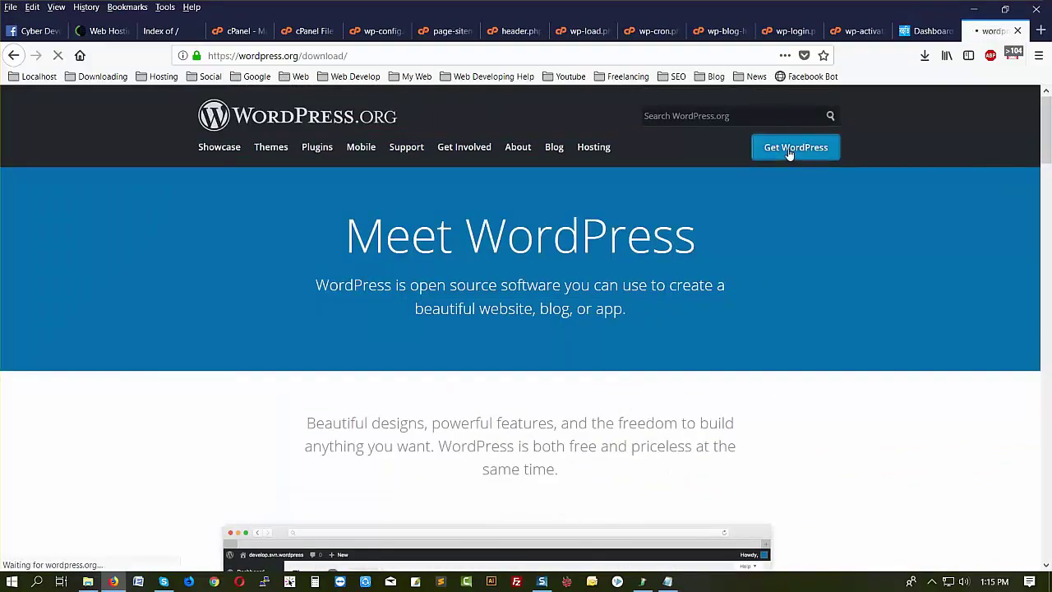
scroll(718, 281, "down", 4)
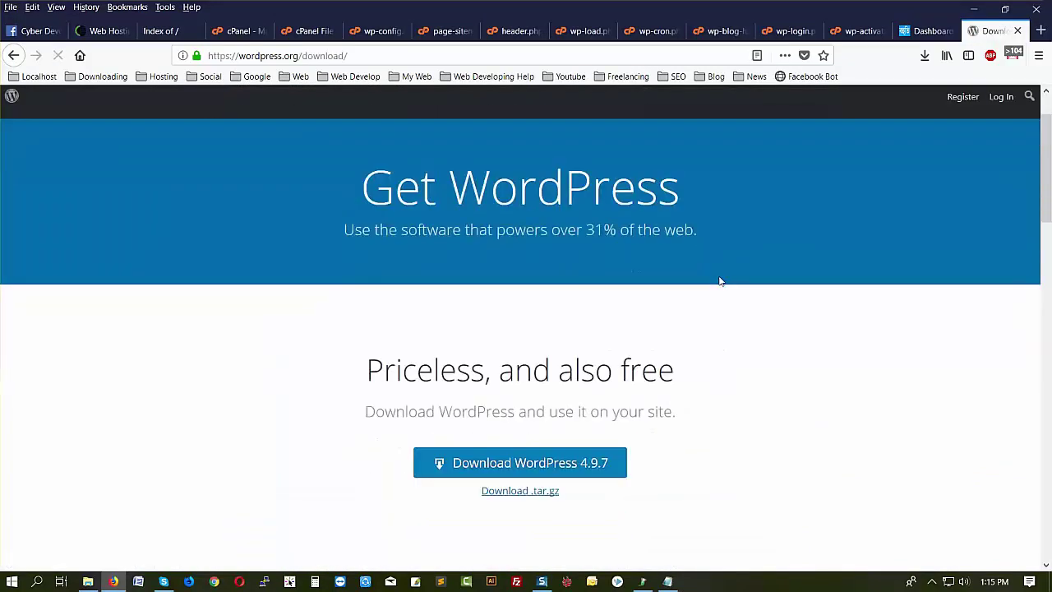
left_click(580, 231)
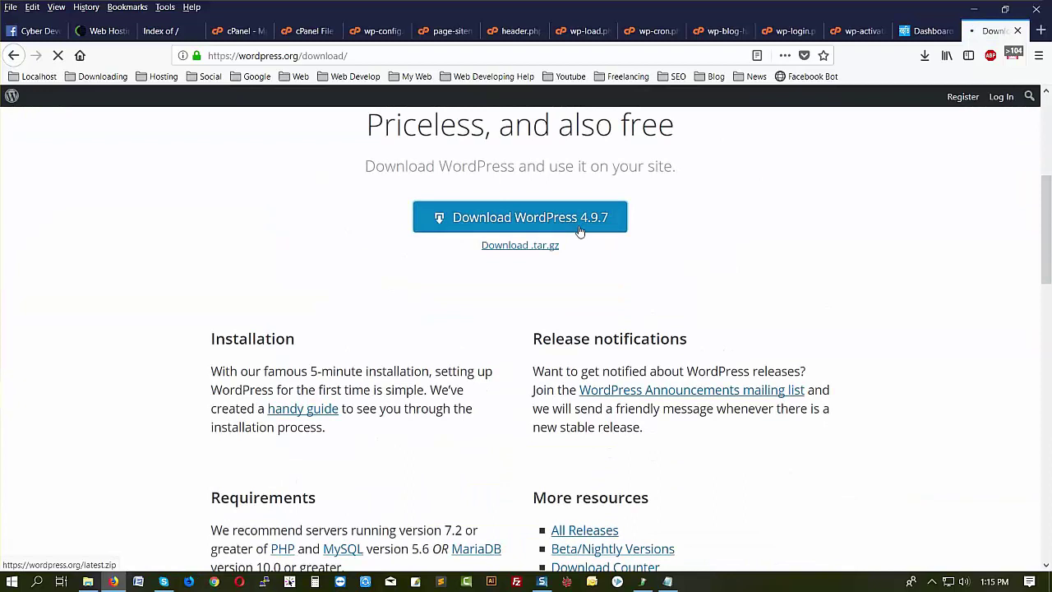
left_click(630, 272)
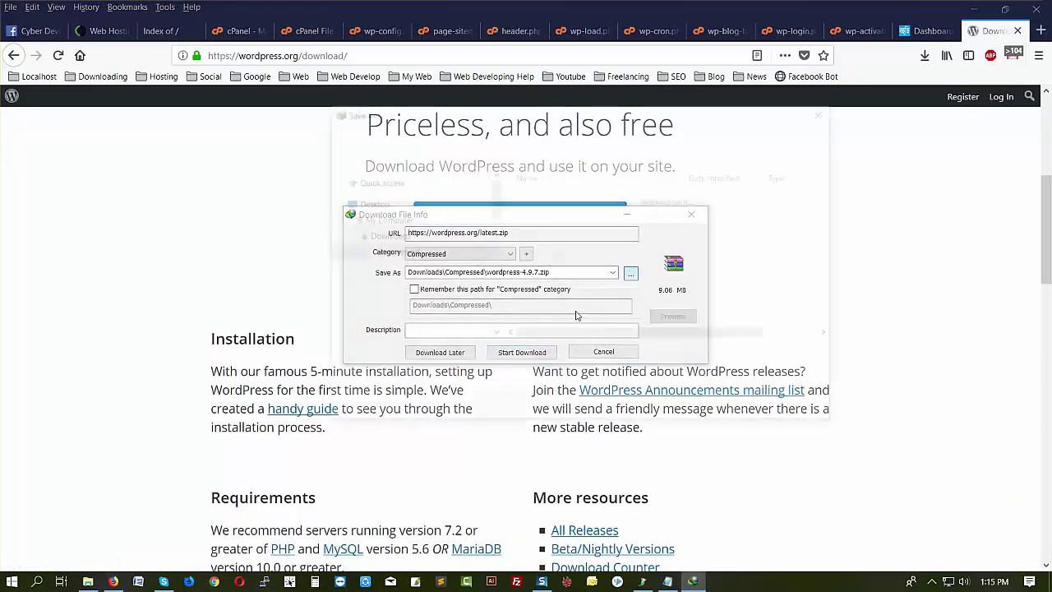
left_click(367, 196)
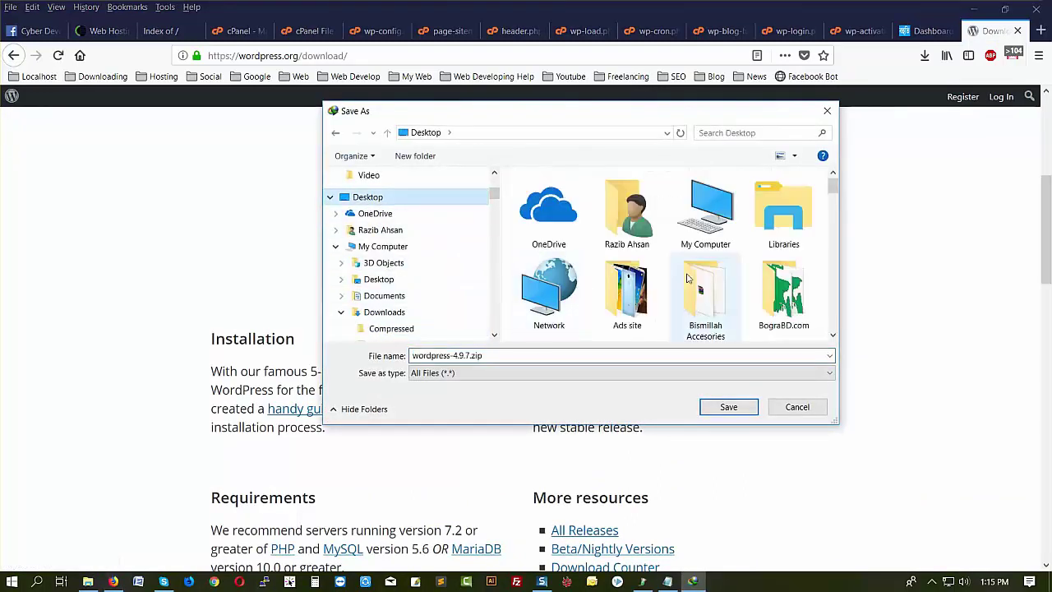
scroll(699, 292, "down", 6)
scroll(746, 306, "down", 2)
double_click(739, 304)
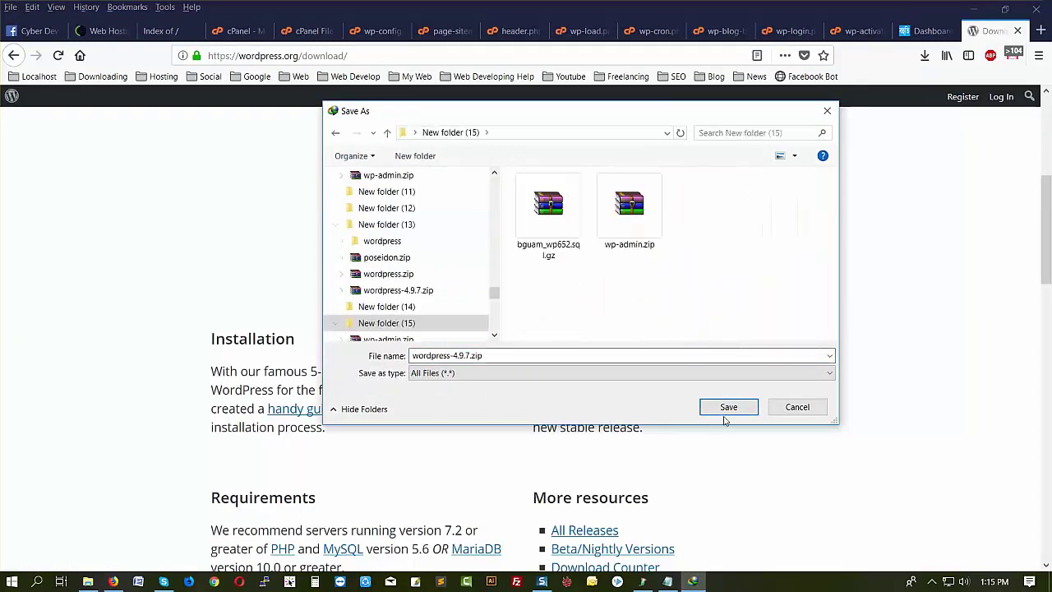
left_click(726, 414)
left_click(521, 351)
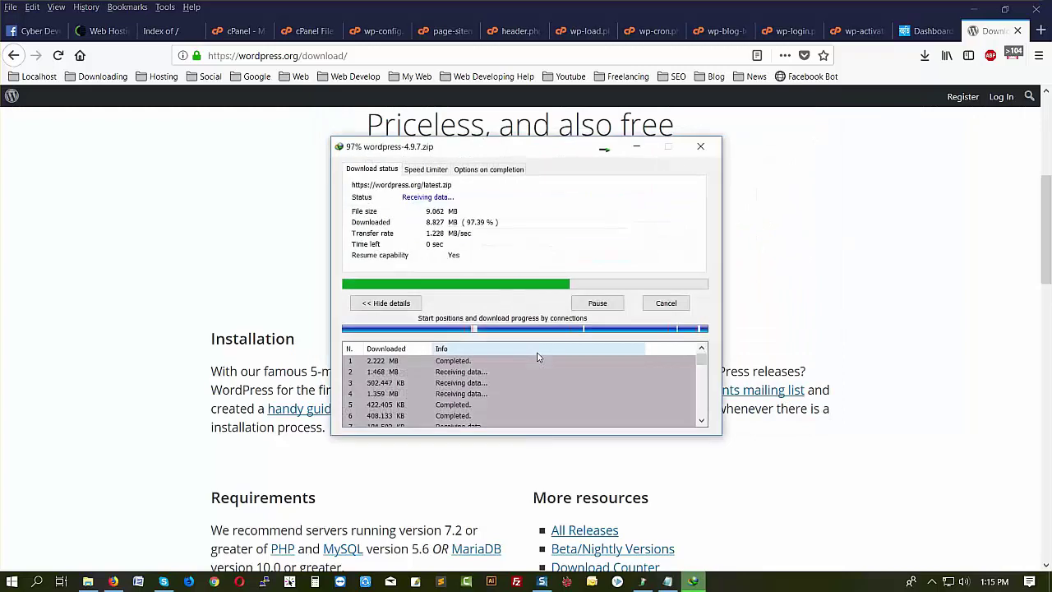
left_click(659, 214)
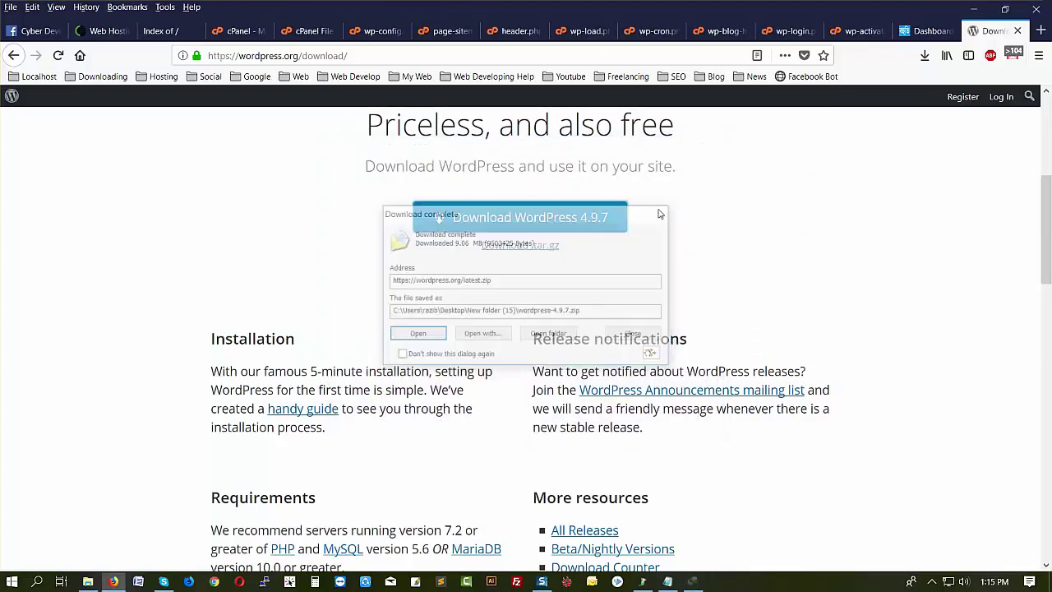
- Extract wordpress-4.9.7.zip here and open the extracted wordpress folder
left_click(86, 582)
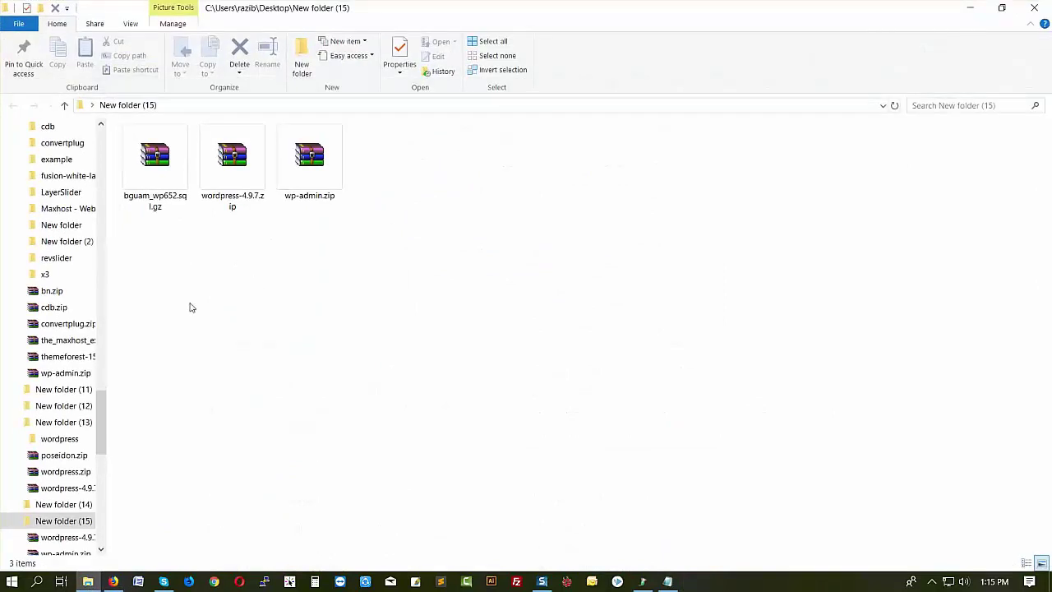
left_click(220, 177)
right_click(220, 175)
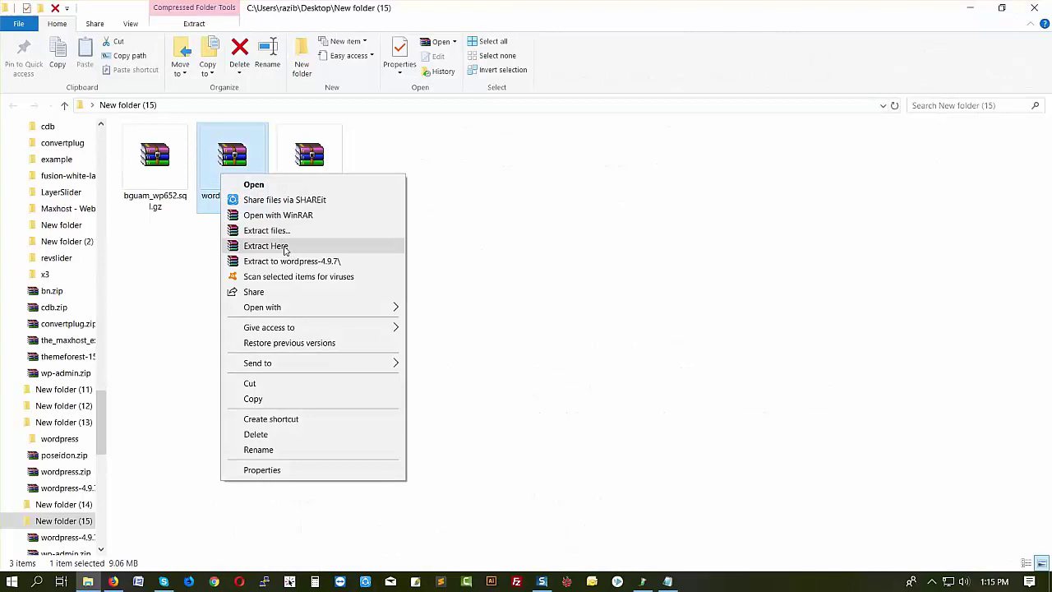
left_click(265, 246)
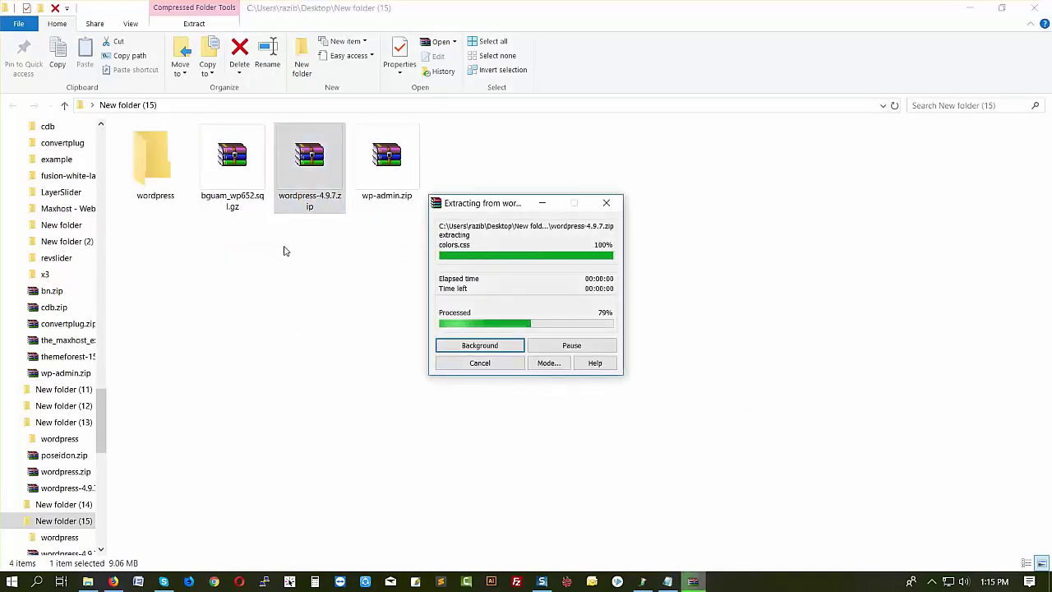
left_click(212, 302)
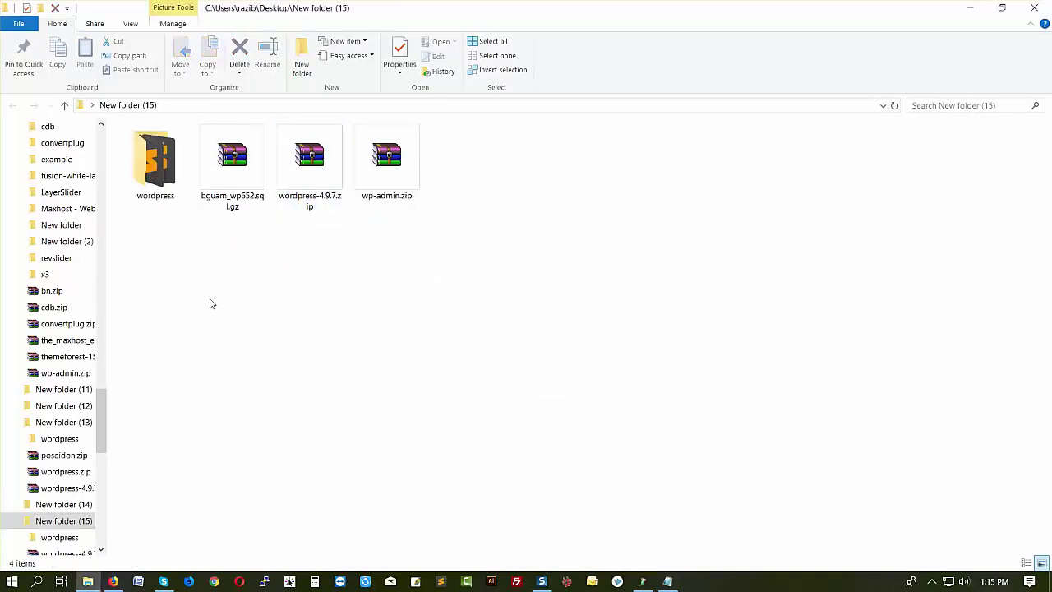
double_click(160, 197)
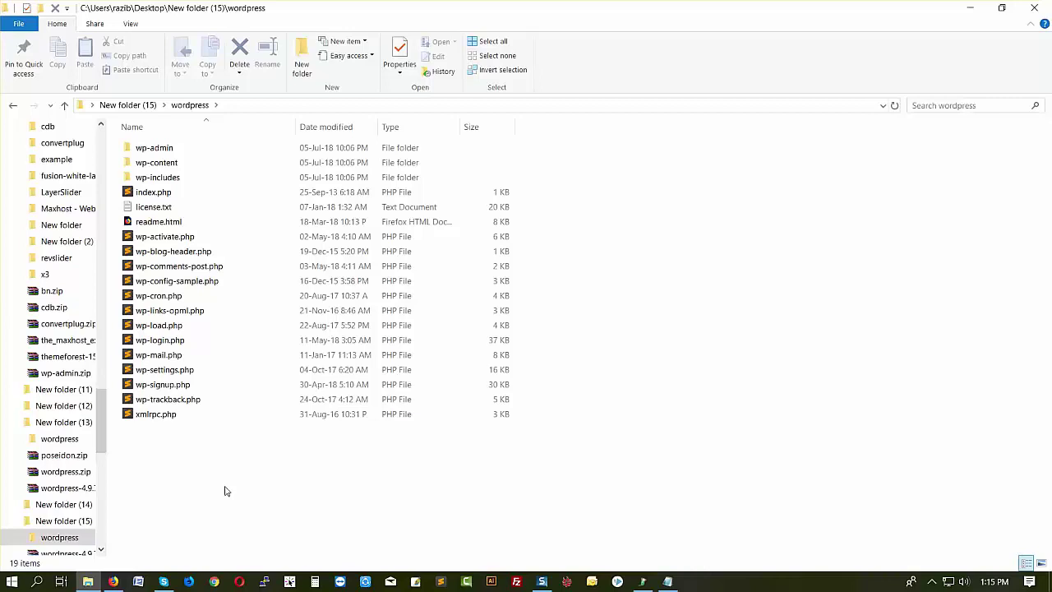
- Select every file in the wordpress folder except wp-content and choose WinRAR's Add to archive
key("ctrl+a")
left_click(169, 165, "ctrl")
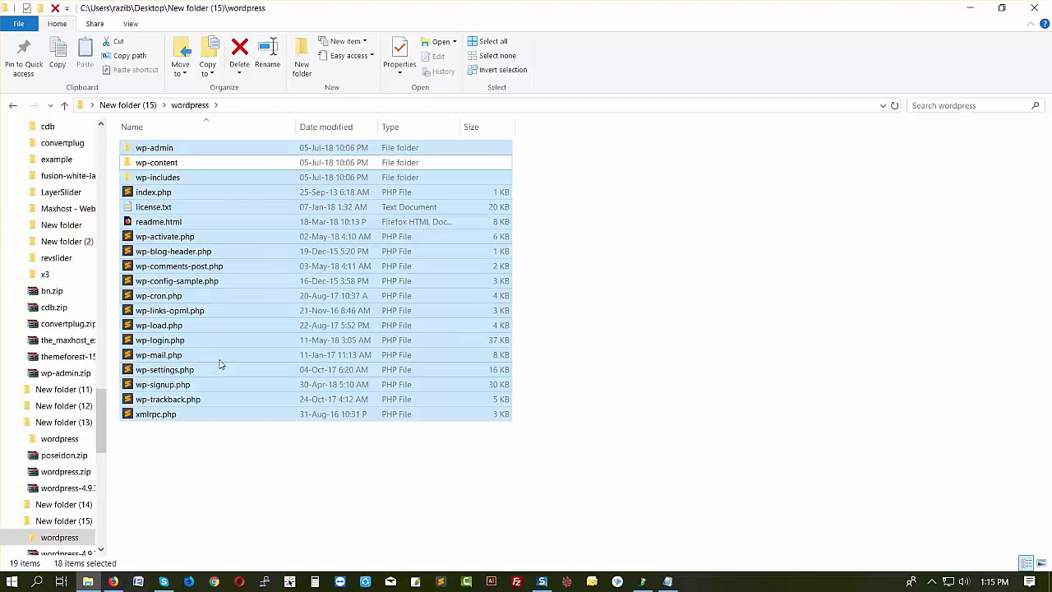
right_click(173, 225)
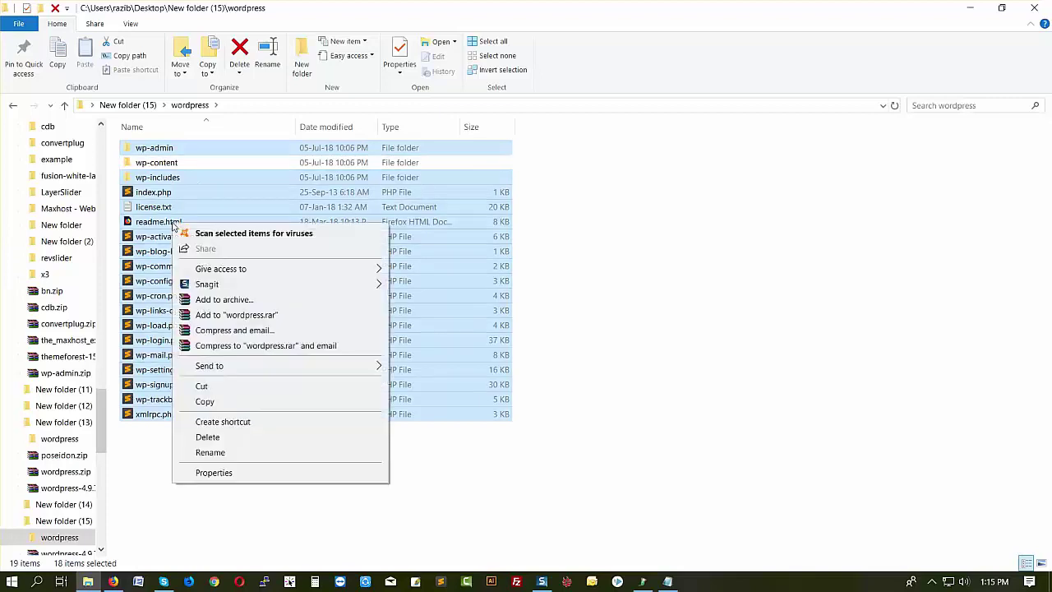
left_click(224, 299)
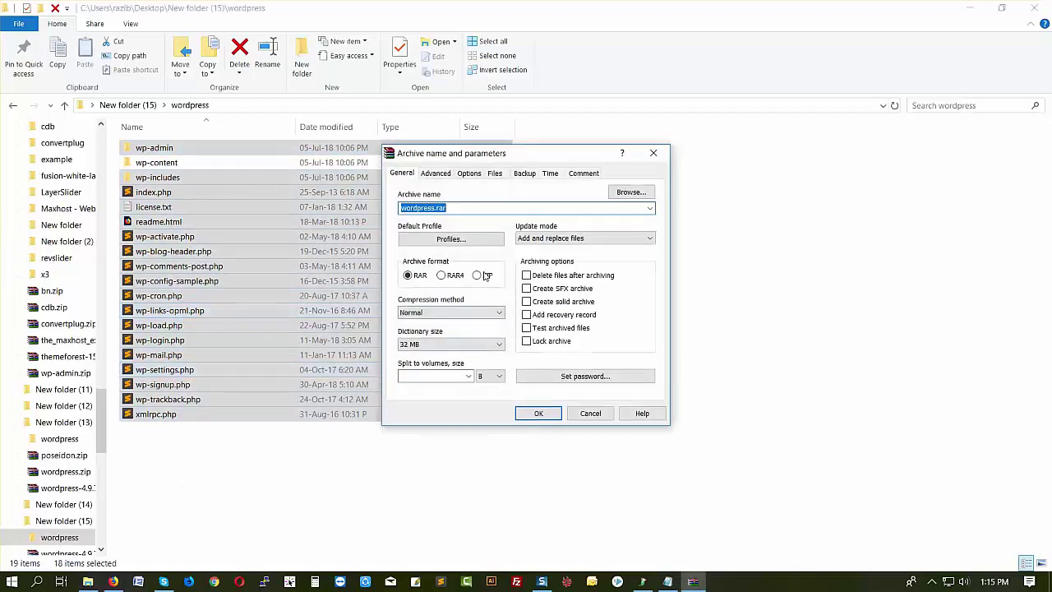
- Pack the selected WordPress files into wordpress.zip using ZIP format
left_click(483, 276)
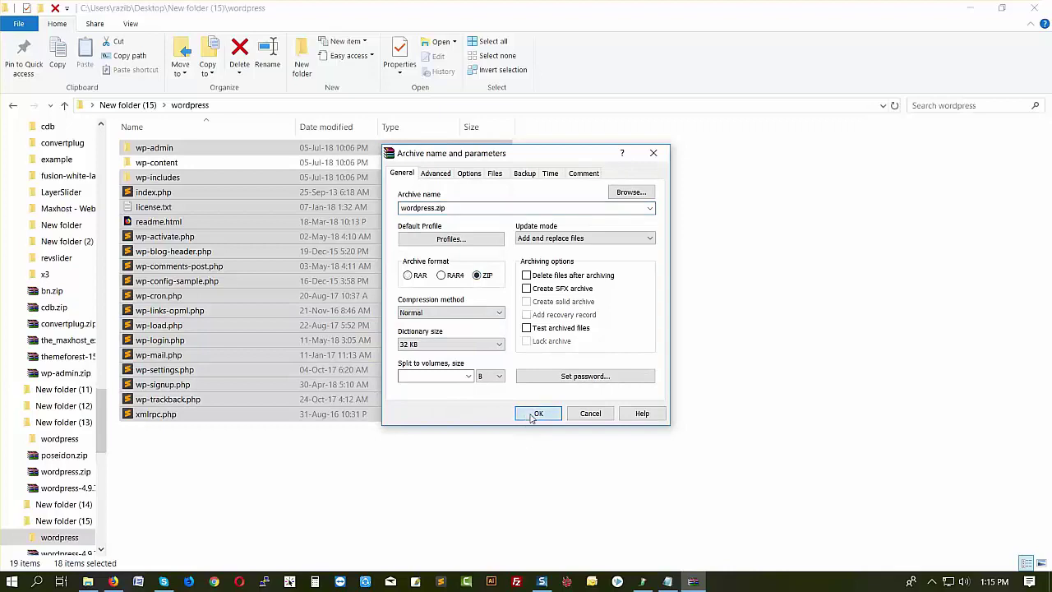
left_click(532, 416)
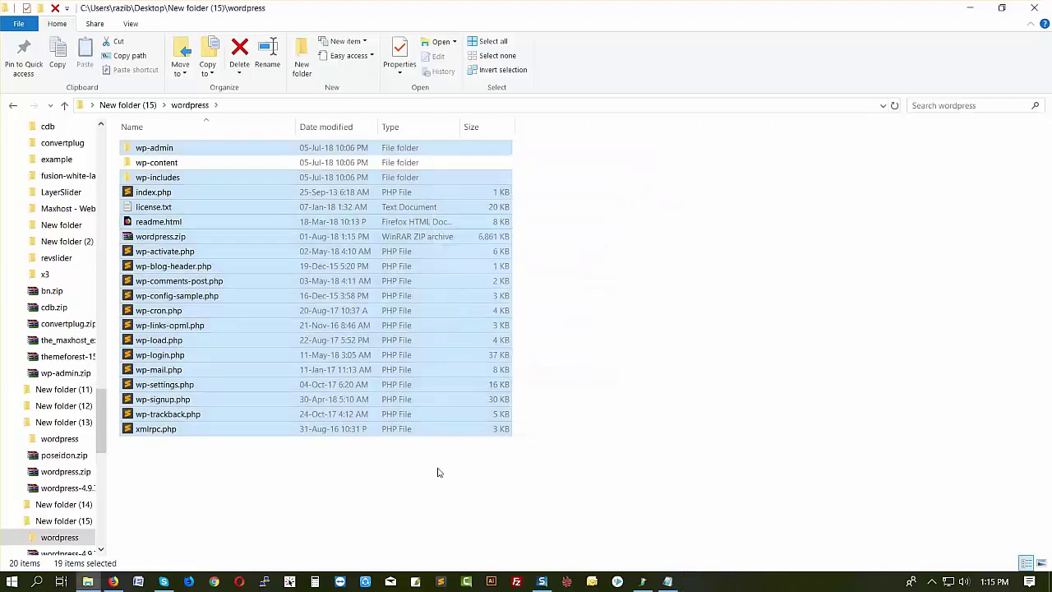
left_click(282, 511)
- Move wordpress.zip up into New folder (15) by cutting and pasting it
left_click(161, 239)
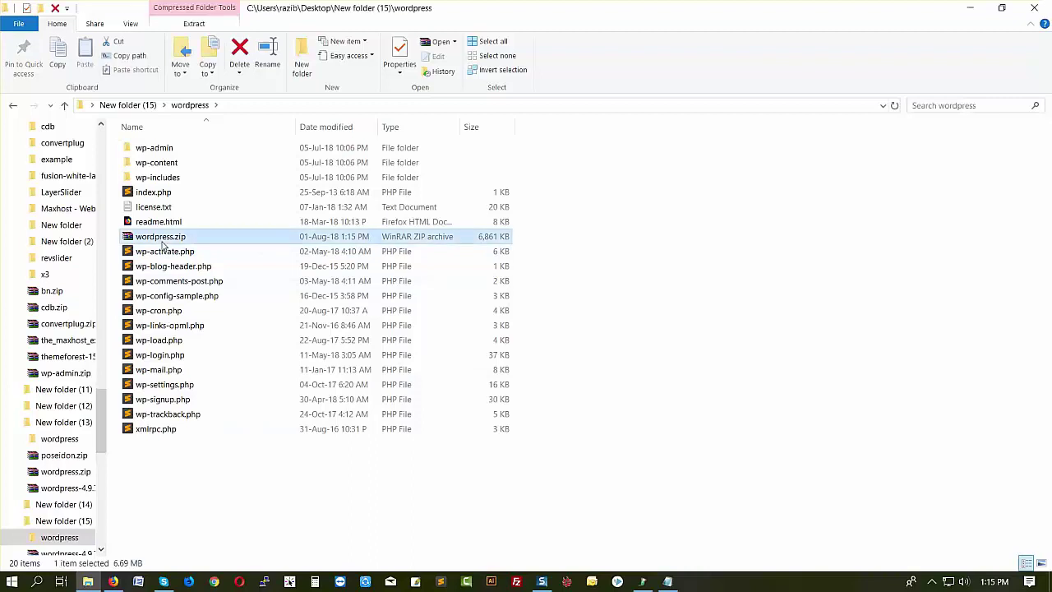
right_click(163, 244)
left_click(198, 453)
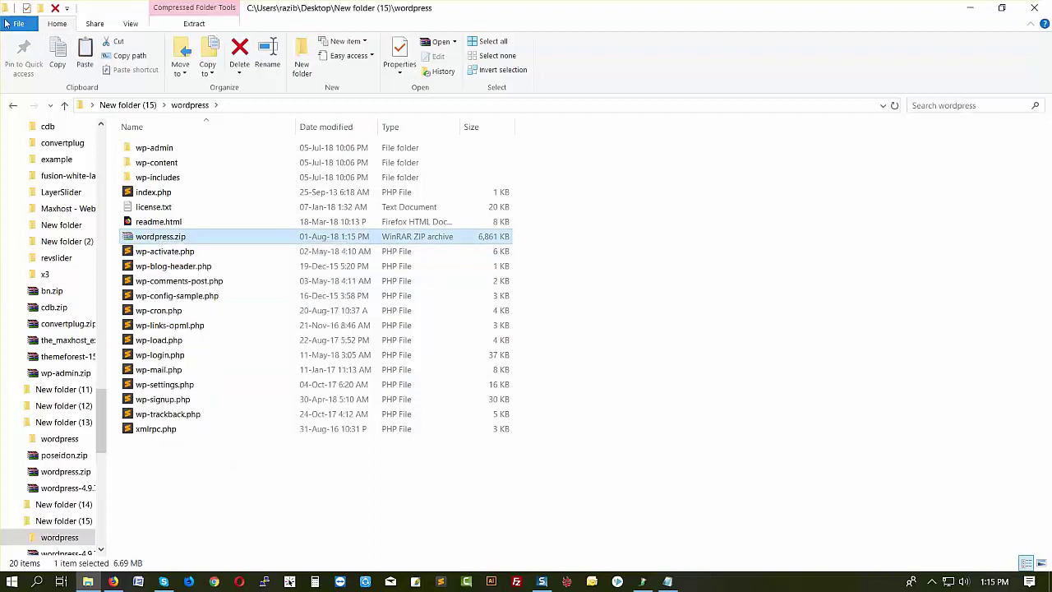
left_click(12, 105)
right_click(263, 409)
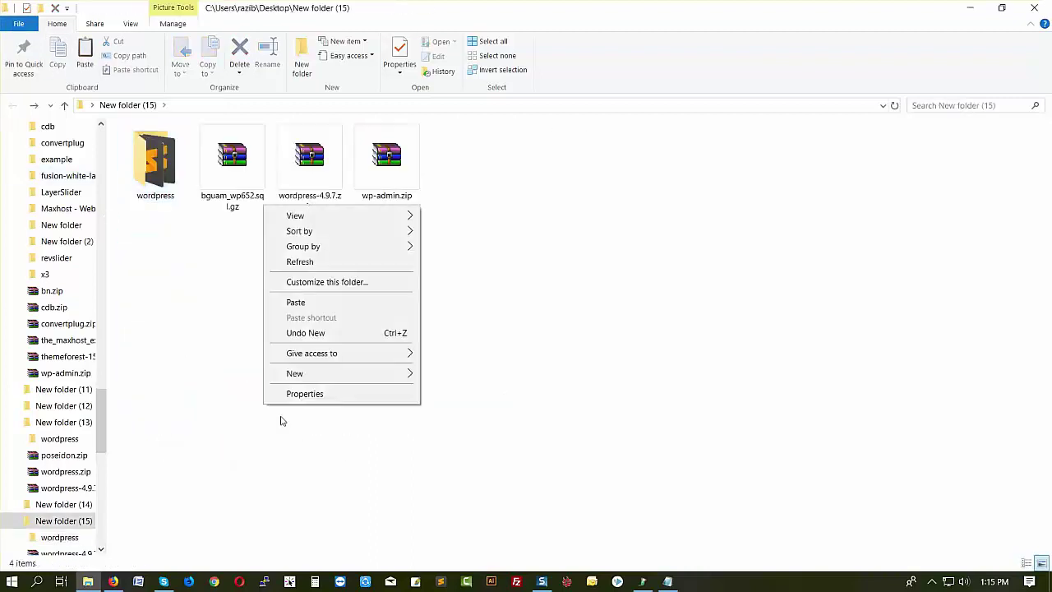
left_click(298, 302)
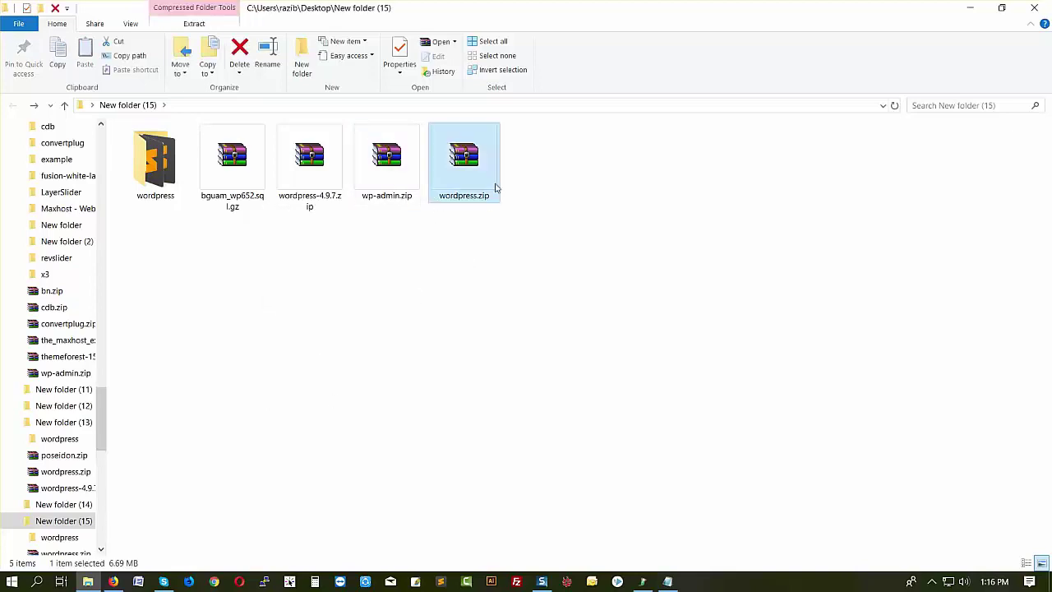
left_click(113, 581)
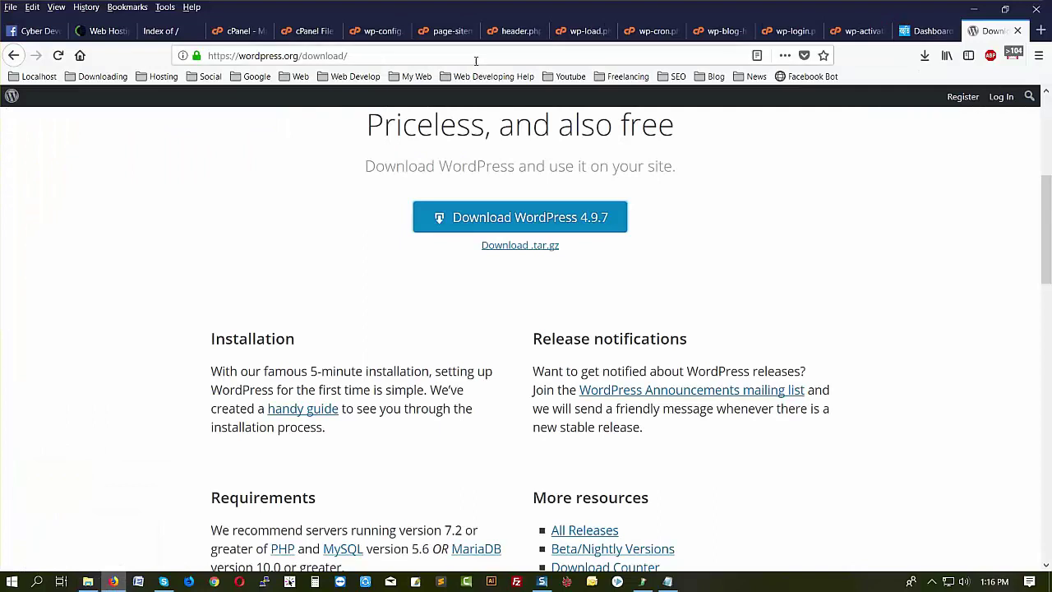
- Upload wordpress.zip from the local folder into public_html via File Manager's upload page
left_click(309, 36)
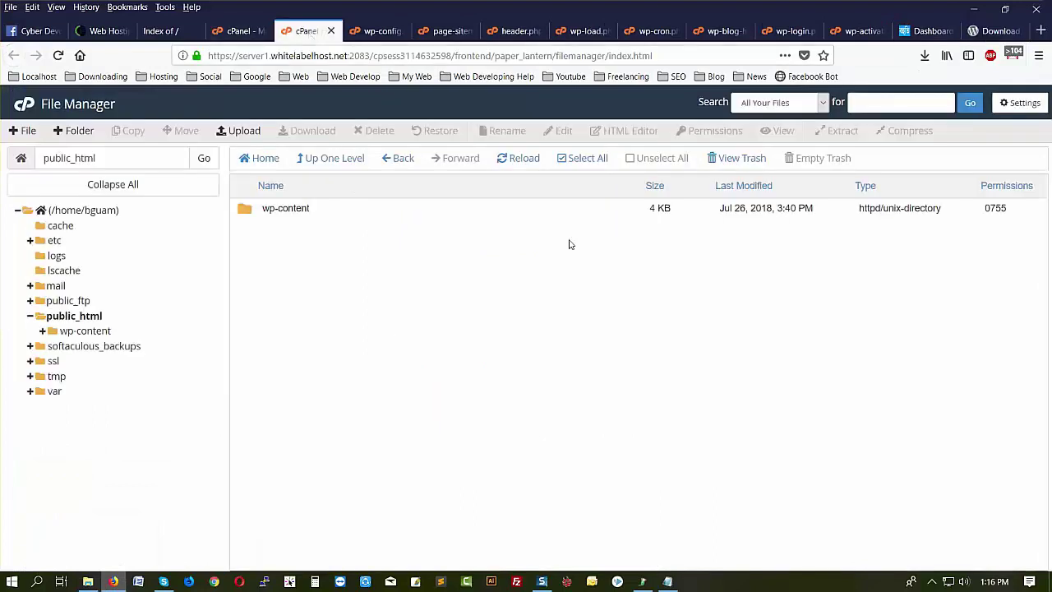
left_click(244, 131)
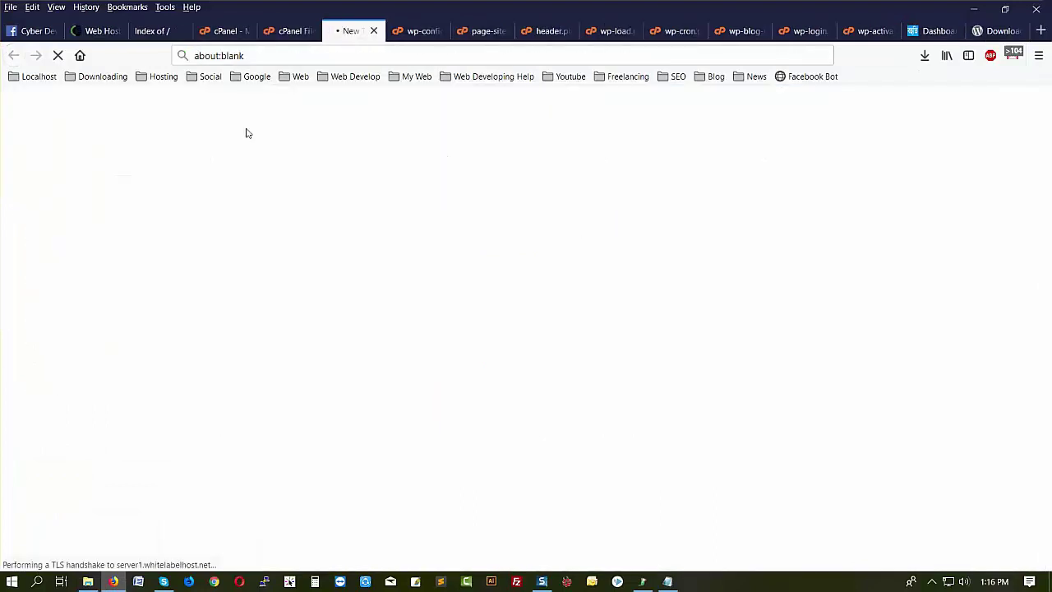
left_click(87, 583)
left_click_drag(455, 199, 251, 312)
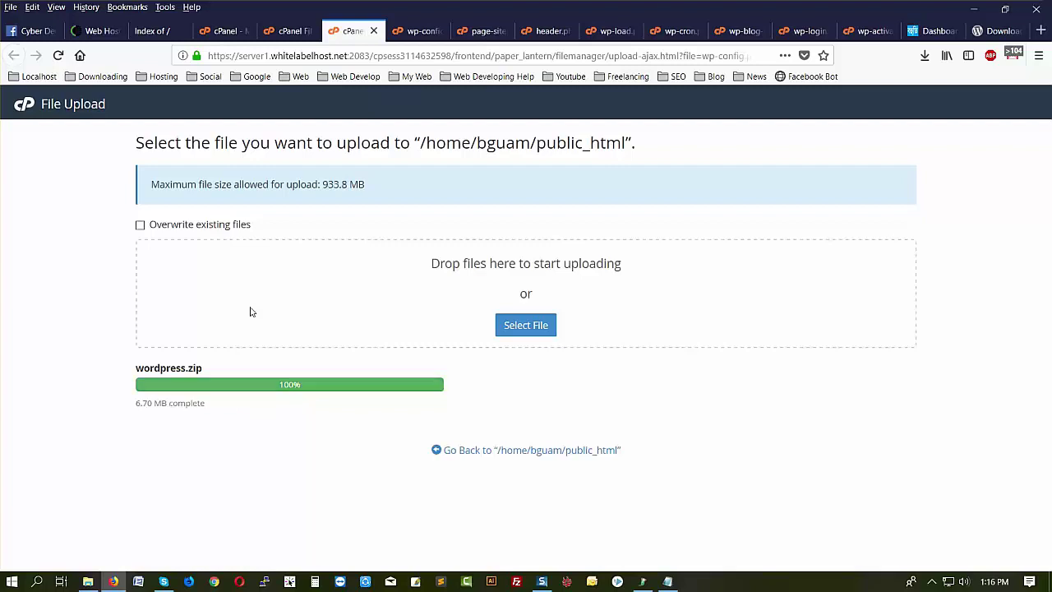
- Refresh the listing and extract wordpress.zip into /public_html
left_click(294, 30)
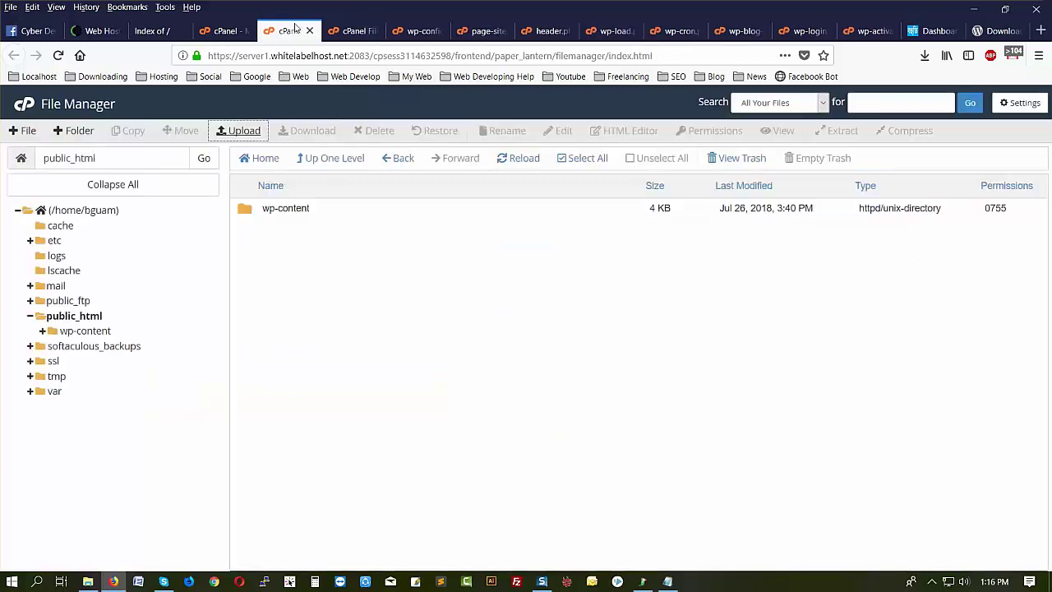
left_click(512, 158)
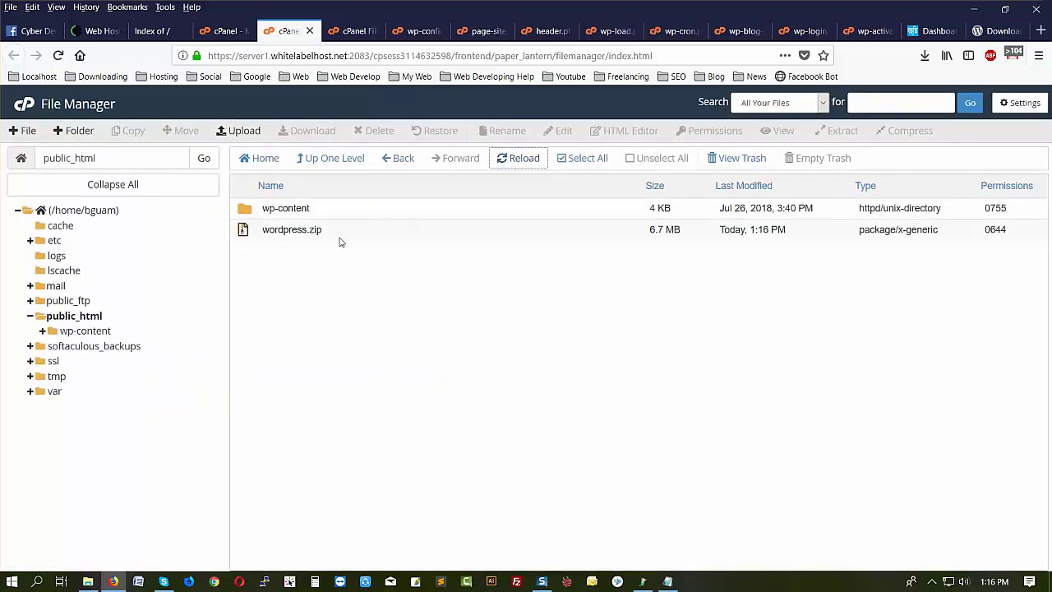
left_click(340, 236)
left_click(837, 134)
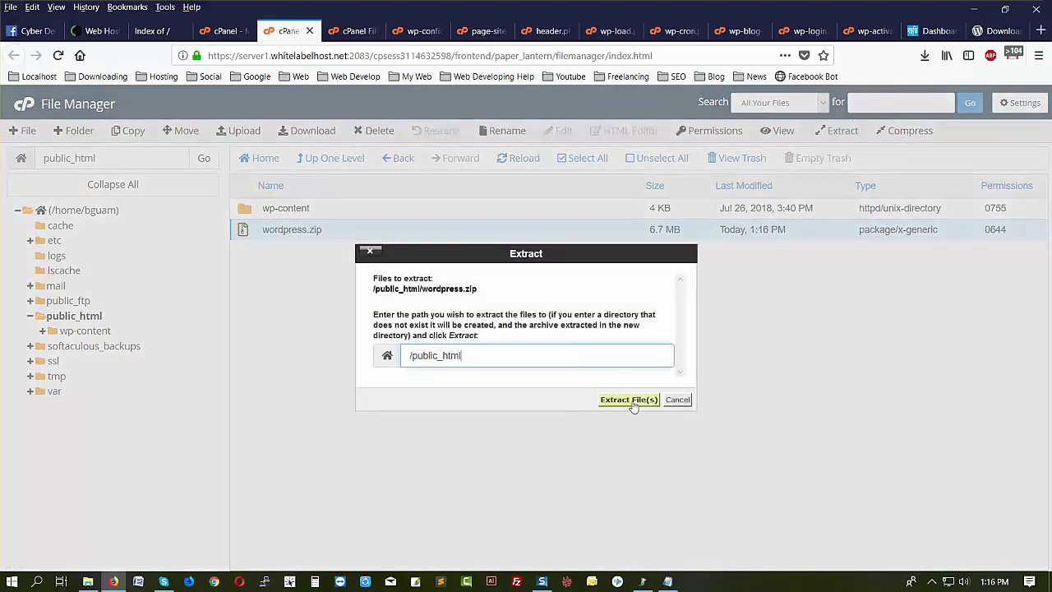
left_click(631, 404)
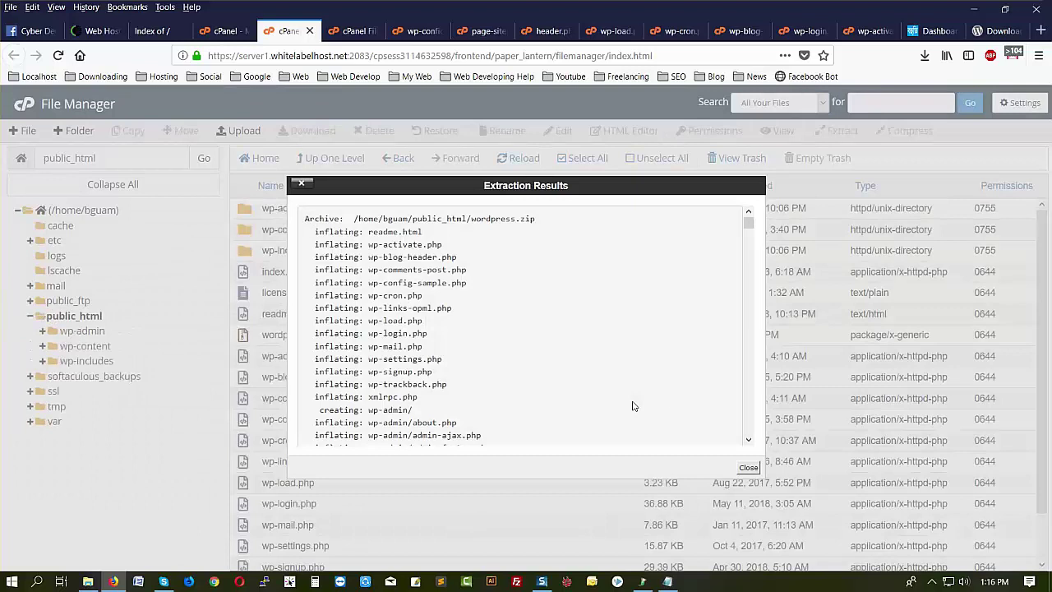
left_click(748, 469)
- Delete wordpress.zip permanently with 'Skip the trash' checked
left_click(325, 339)
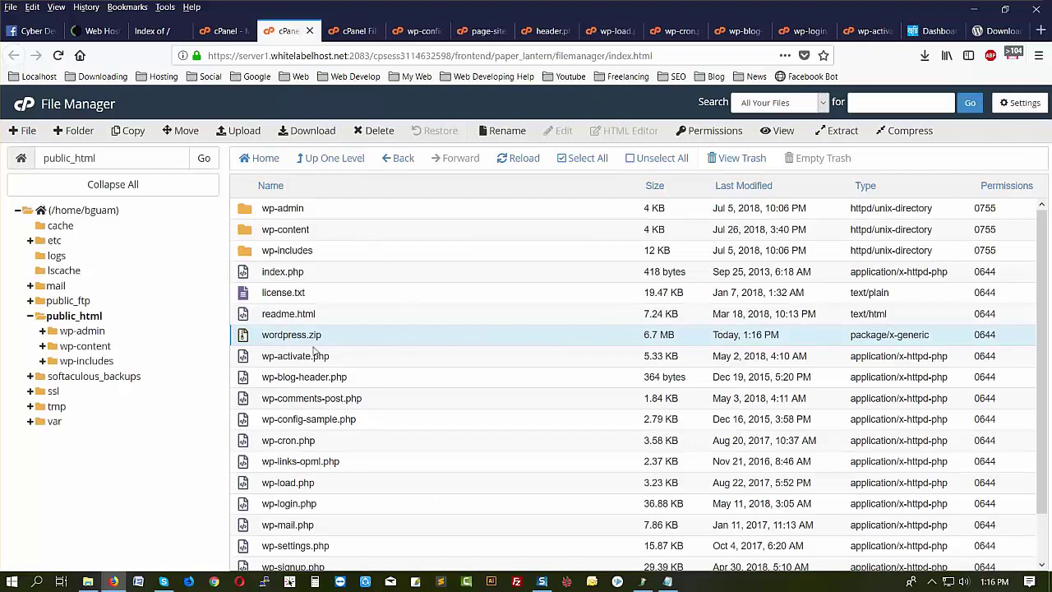
left_click(380, 131)
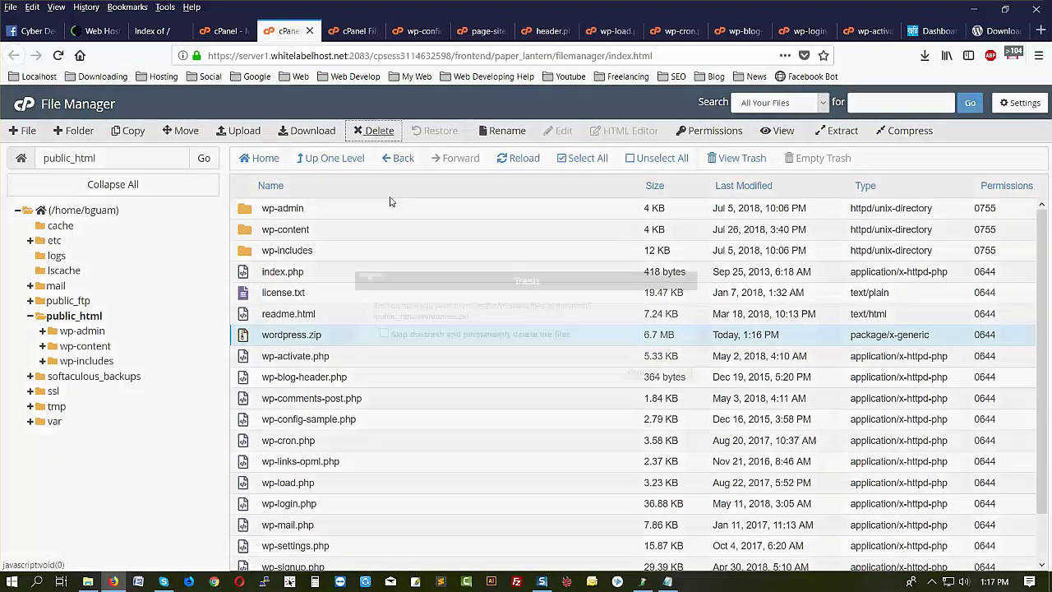
left_click(400, 339)
left_click(646, 374)
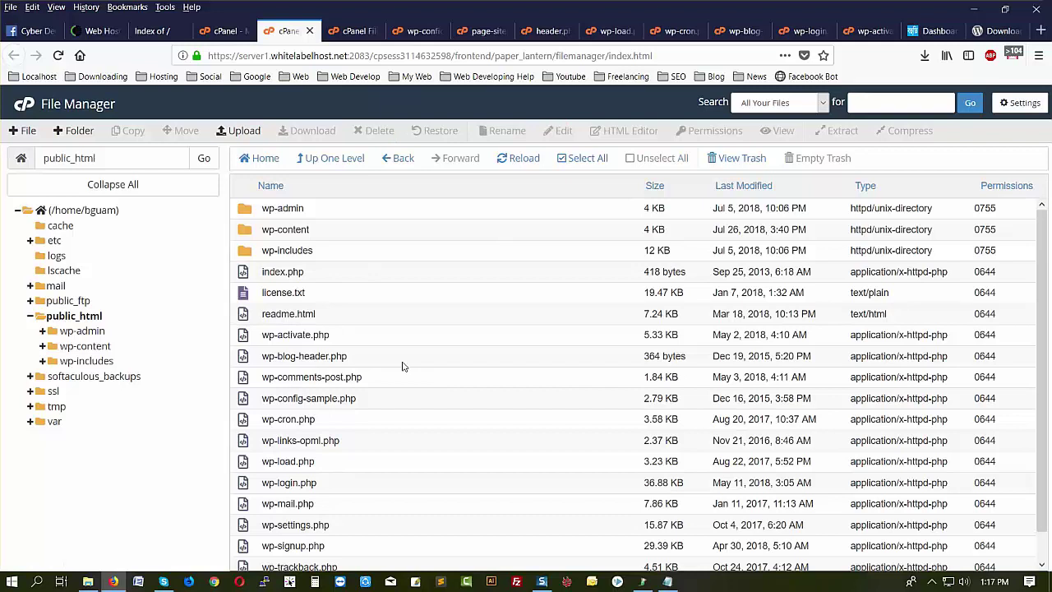
- Reload the site and begin the WordPress installer in English (United States), reaching the database form
left_click(157, 30)
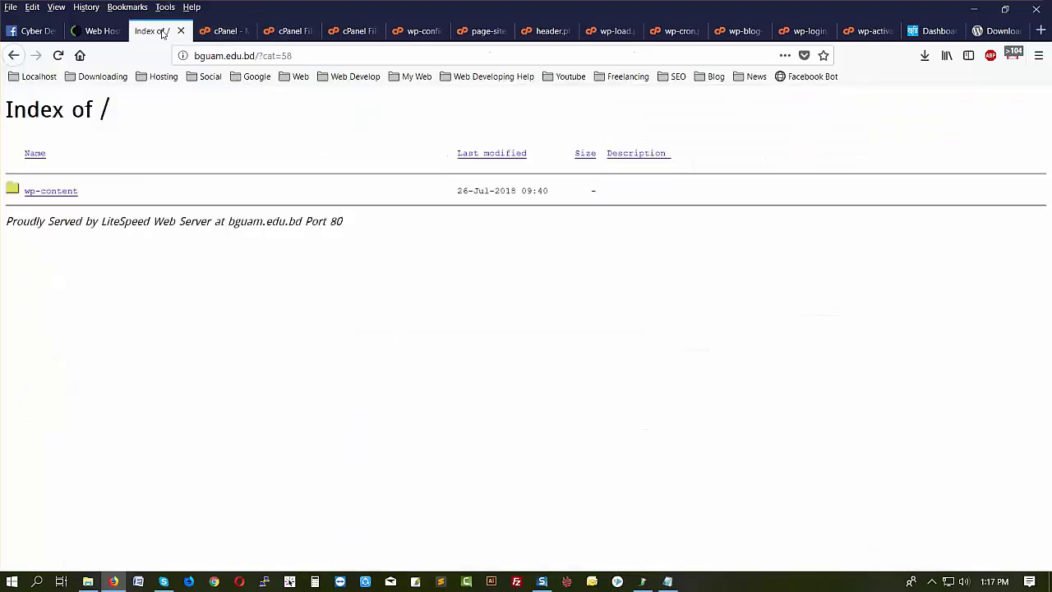
left_click(58, 56)
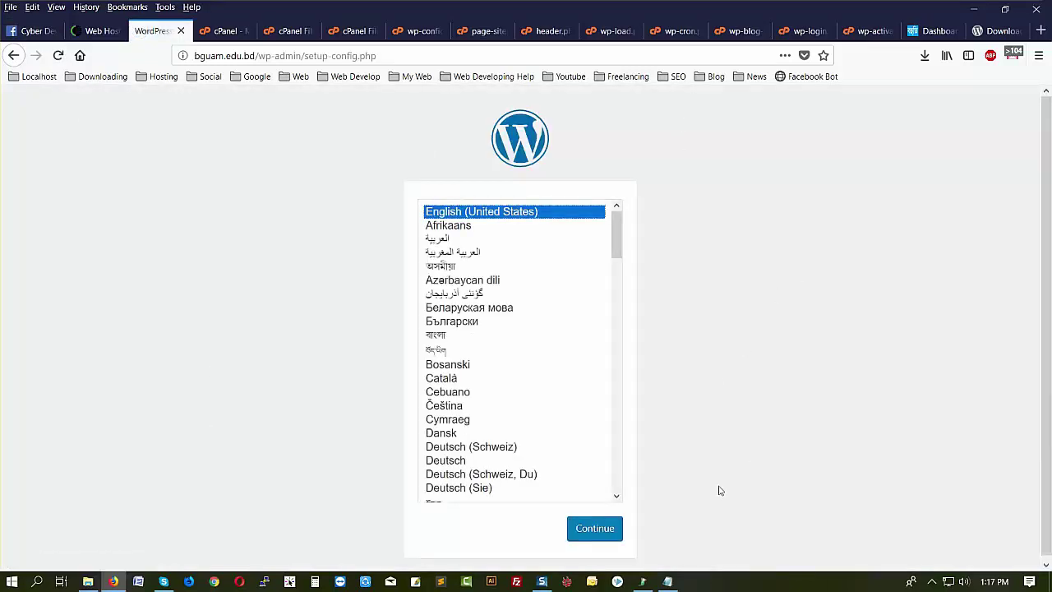
left_click(593, 528)
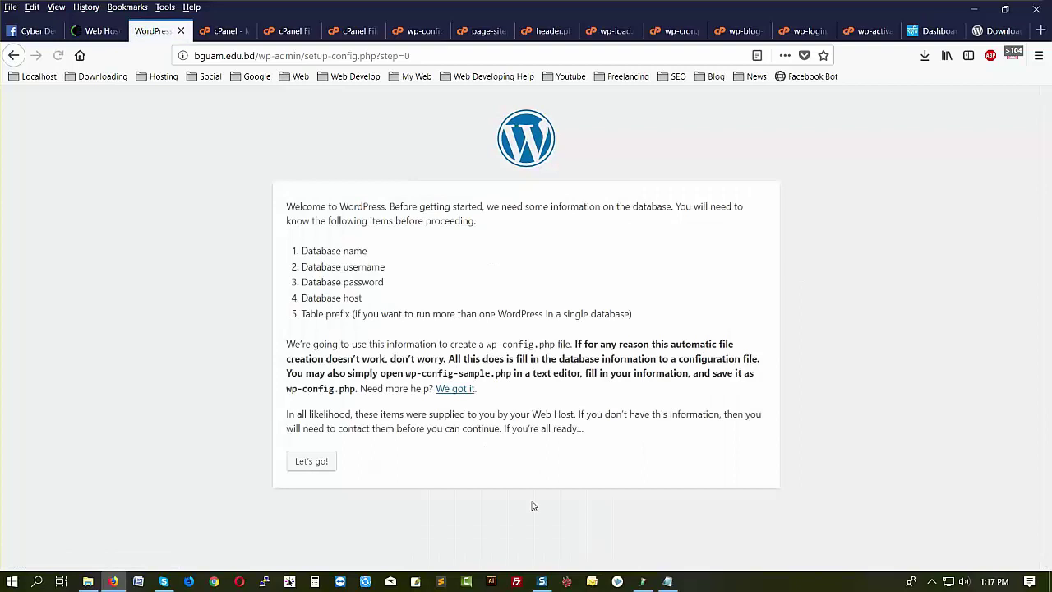
left_click(311, 461)
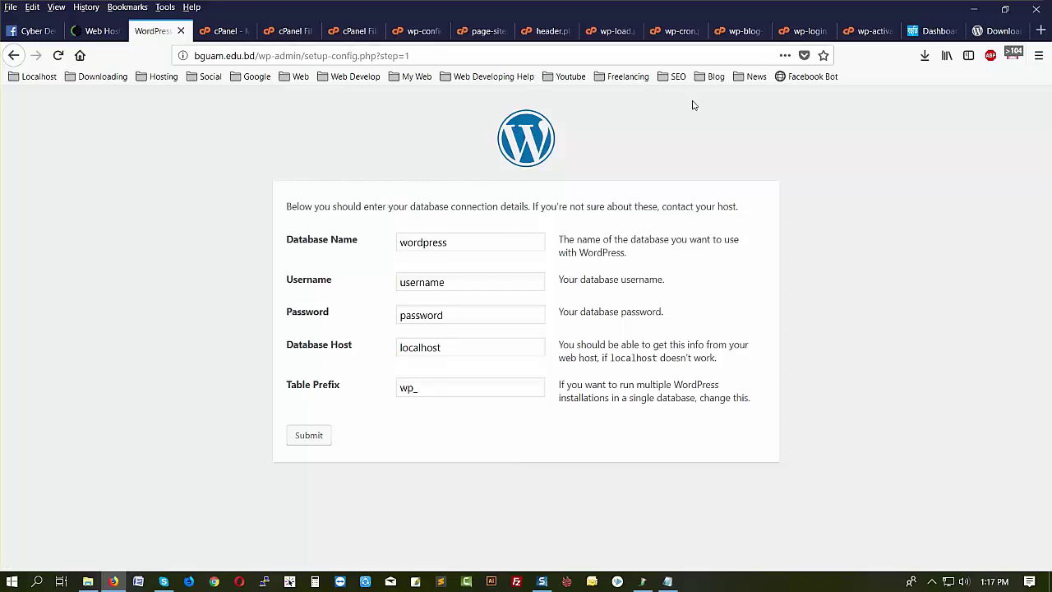
left_click(88, 582)
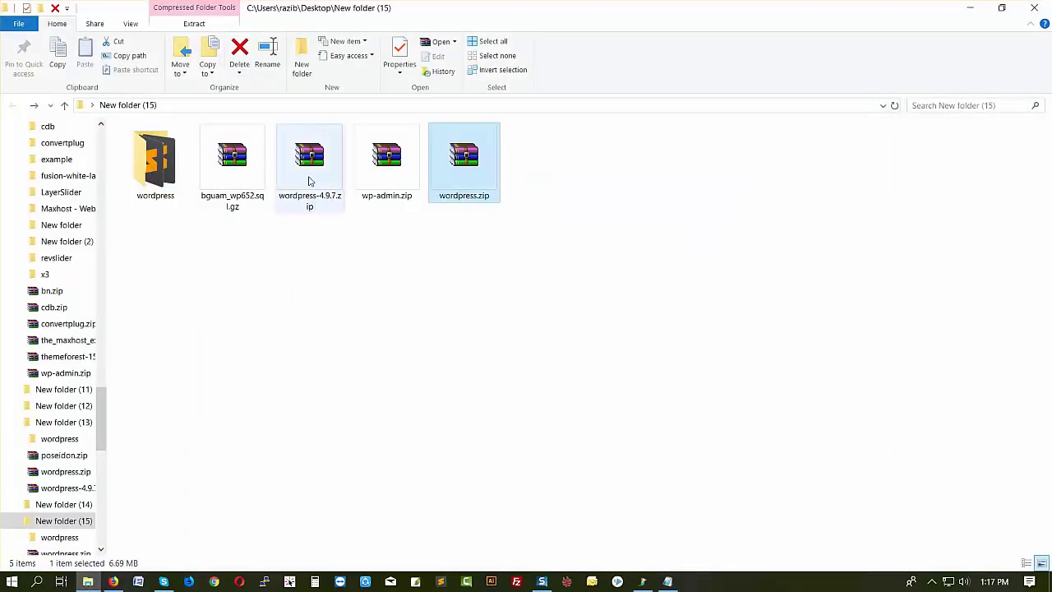
- Extract wp-config.php from the wp-admin.zip backup into New folder (15) and open it in Sublime Text
double_click(382, 194)
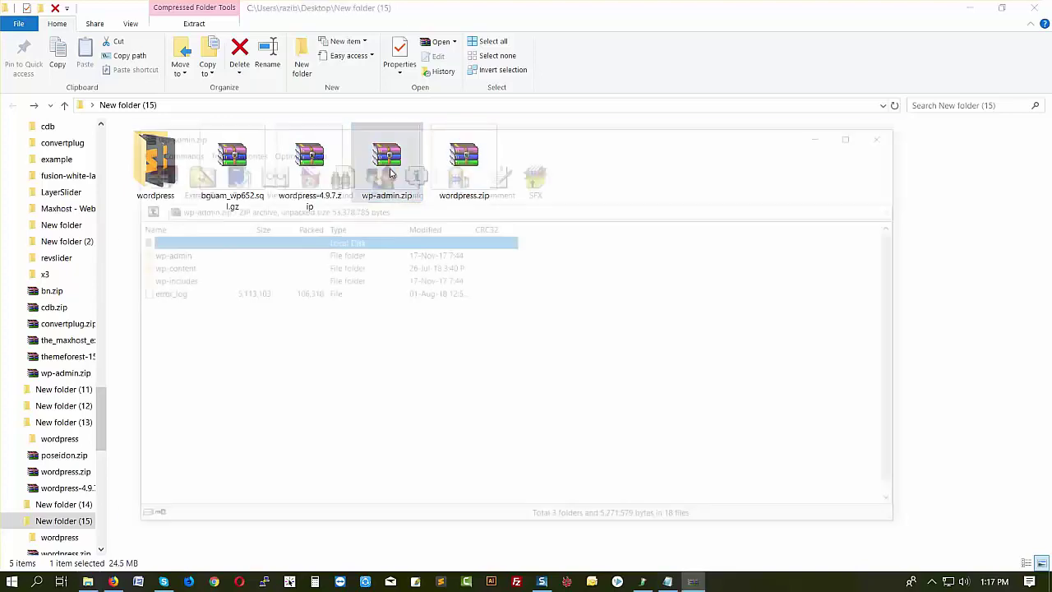
scroll(236, 407, "down", 1)
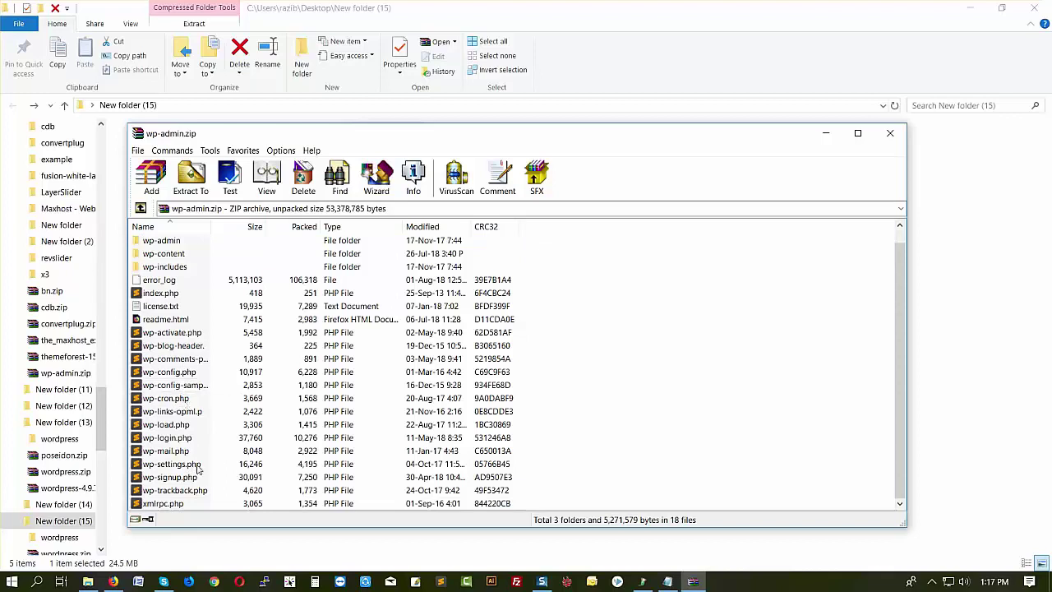
left_click(177, 372)
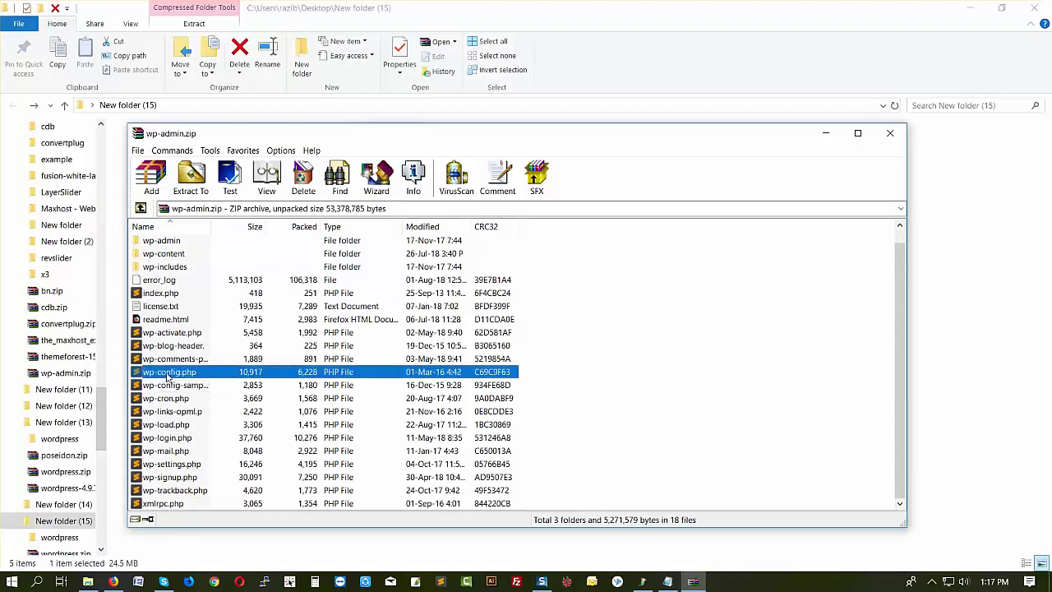
left_click_drag(946, 401, 944, 398)
double_click(551, 187)
scroll(375, 347, "down", 10)
scroll(374, 346, "down", 5)
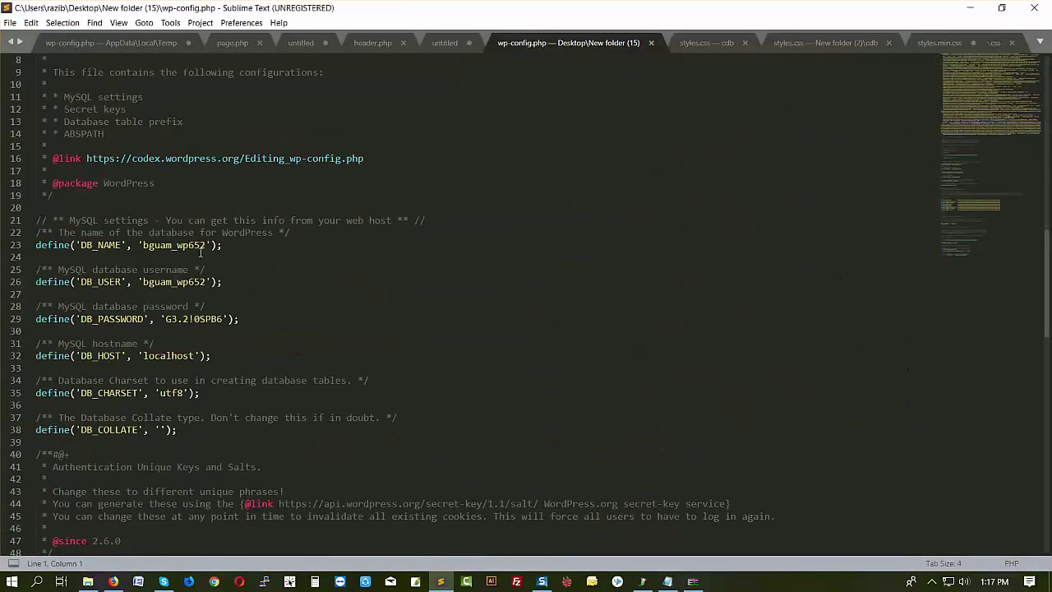
- Copy the database name from wp-config.php into the setup form's Database Name field
left_click_drag(143, 245, 206, 245)
key("ctrl+c")
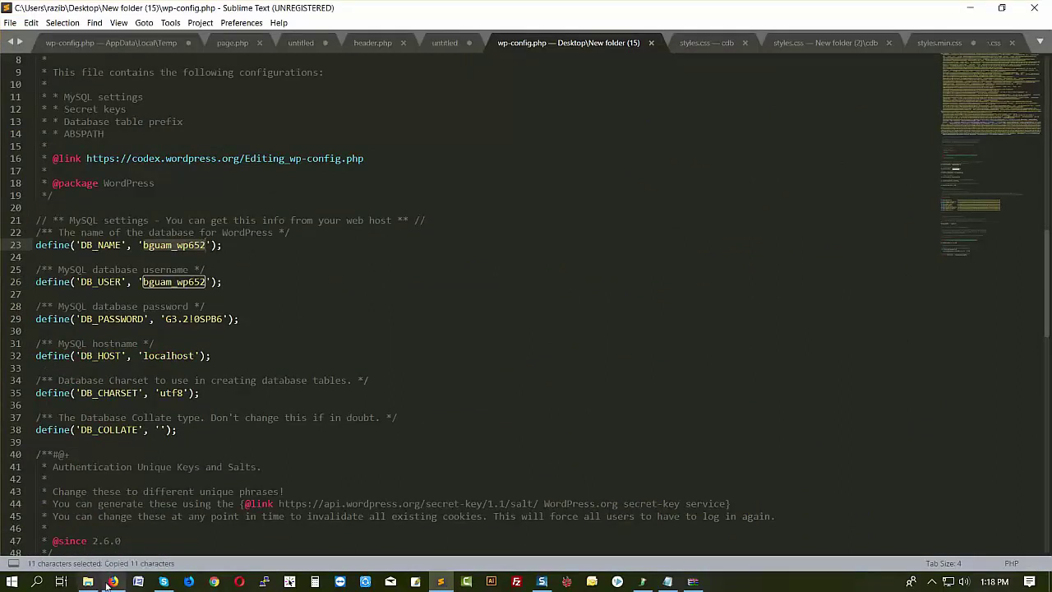
left_click(114, 581)
left_click_drag(453, 245, 325, 260)
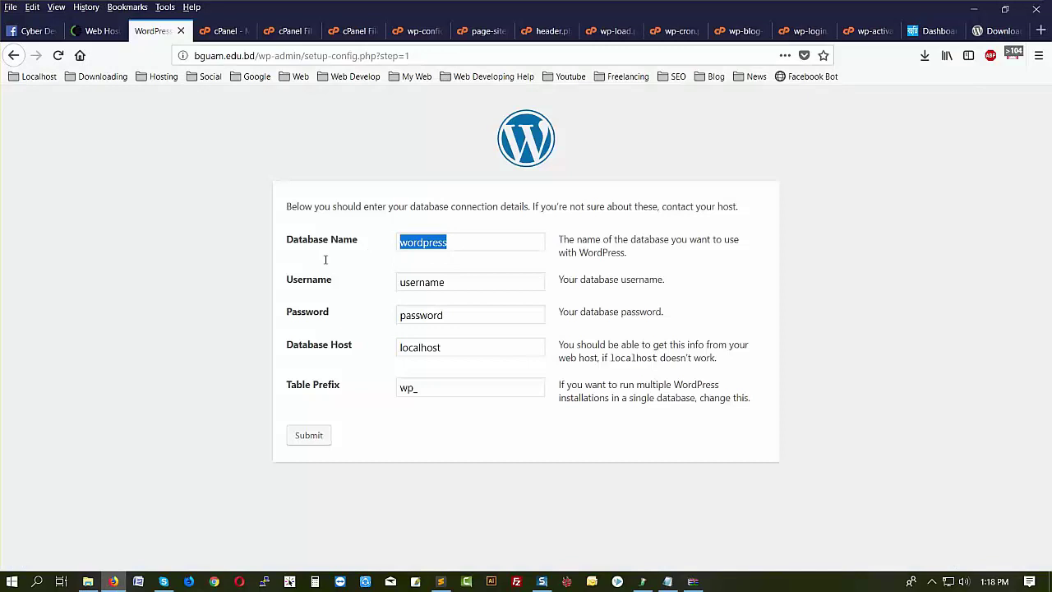
key("ctrl+v")
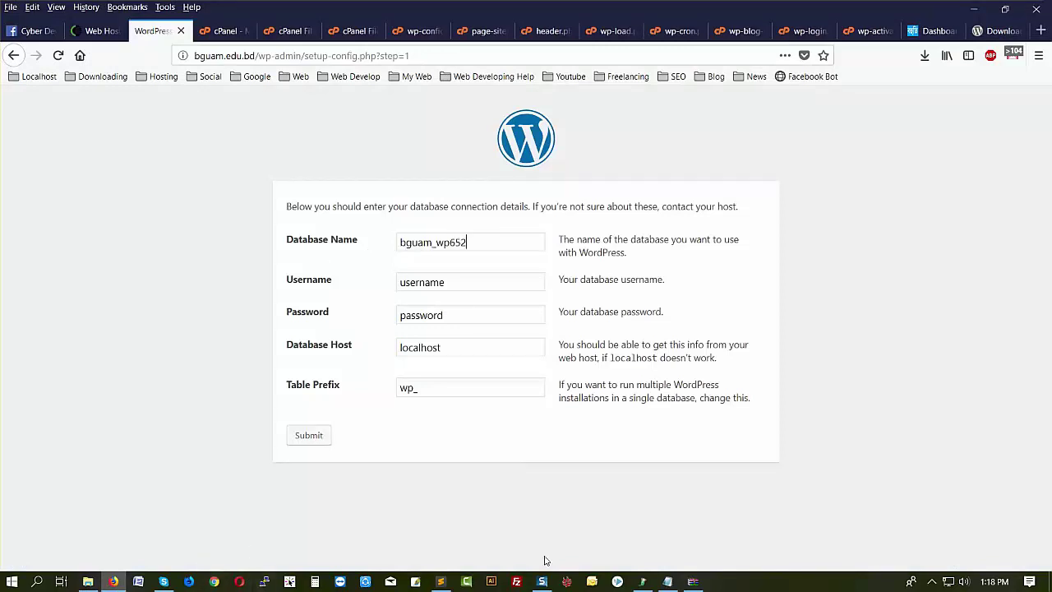
- Copy the database username from wp-config.php into the form's Username field
left_click(441, 581)
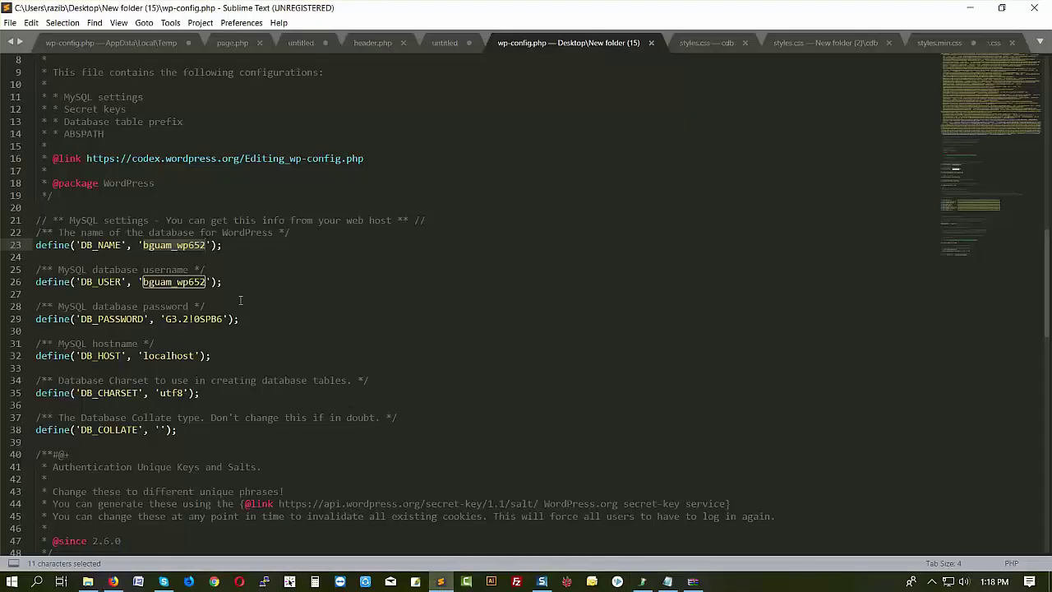
left_click_drag(143, 281, 207, 281)
key("ctrl+c")
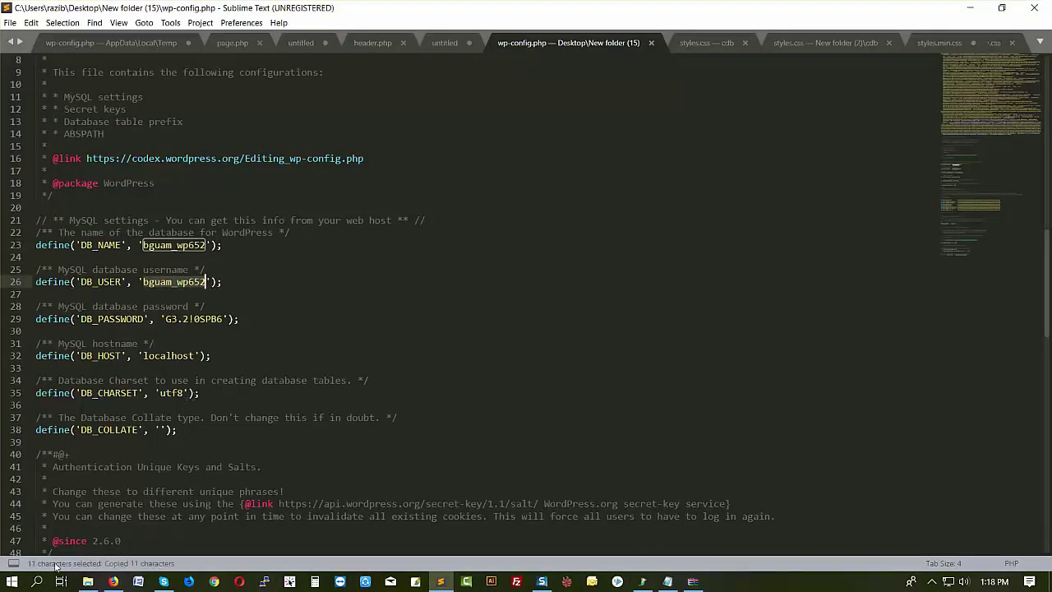
left_click(113, 581)
left_click_drag(475, 287, 325, 284)
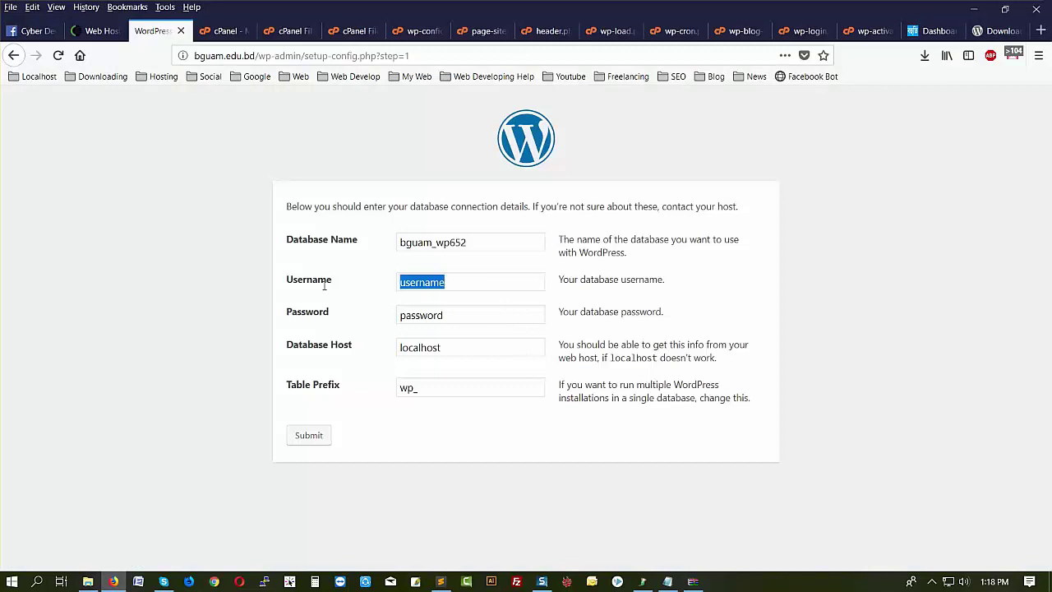
key("ctrl+v")
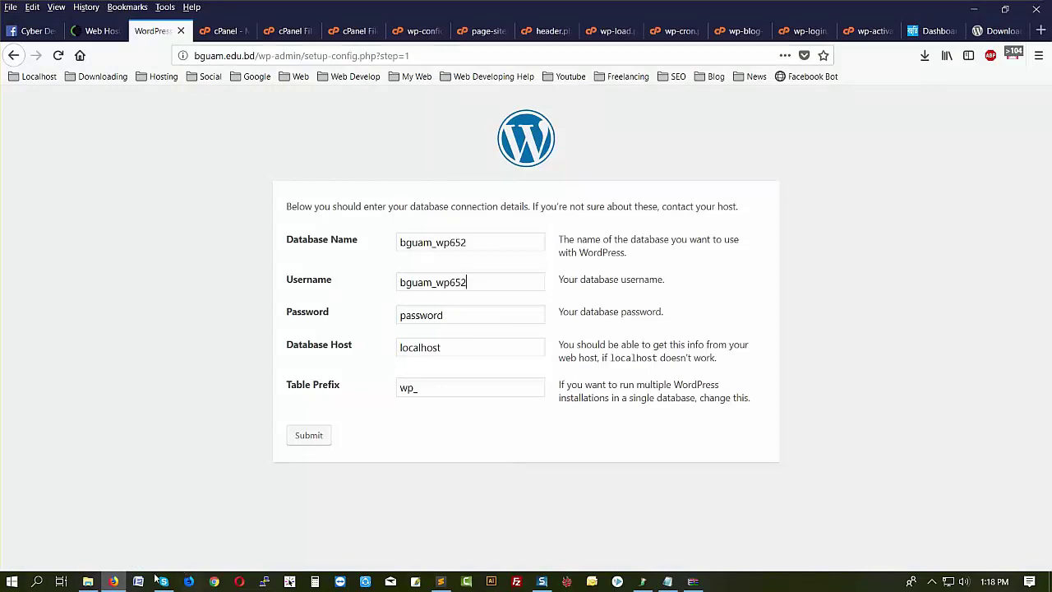
- Copy the database password from wp-config.php into the form's Password field
left_click(441, 581)
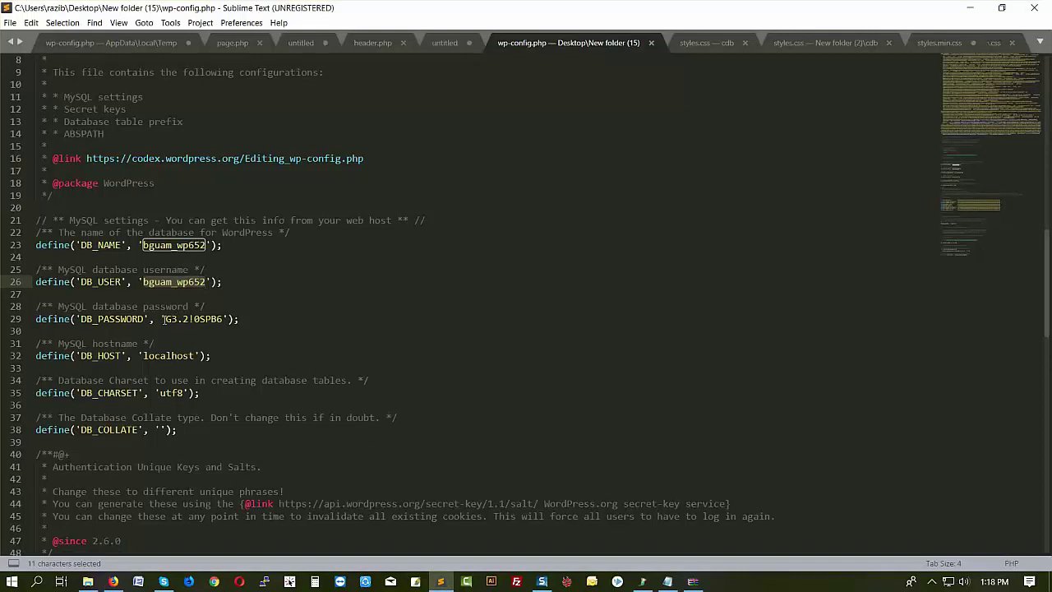
left_click_drag(163, 319, 224, 319)
key("ctrl+c")
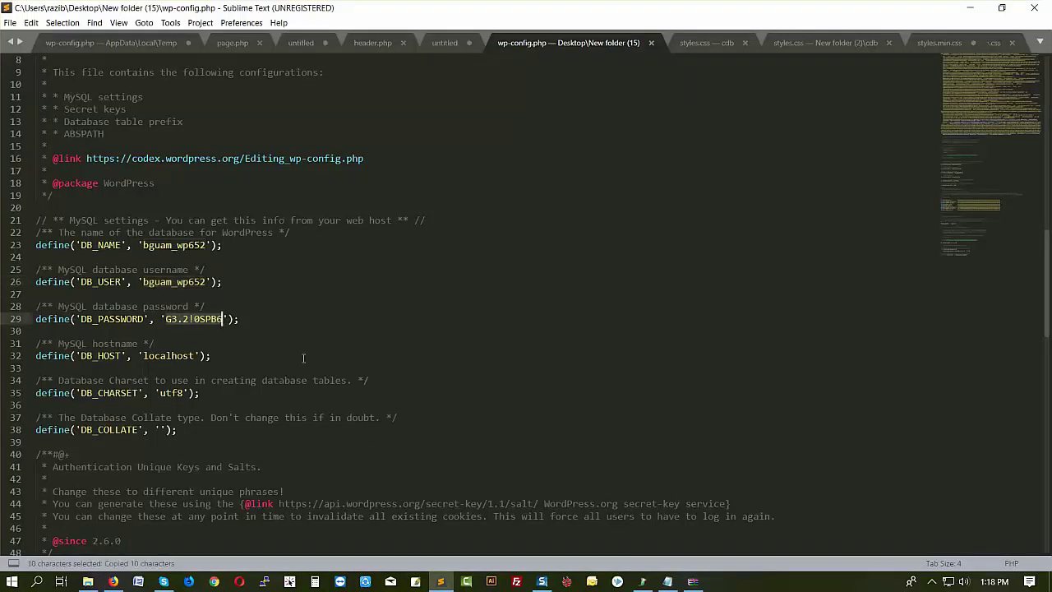
scroll(303, 358, "down", 6)
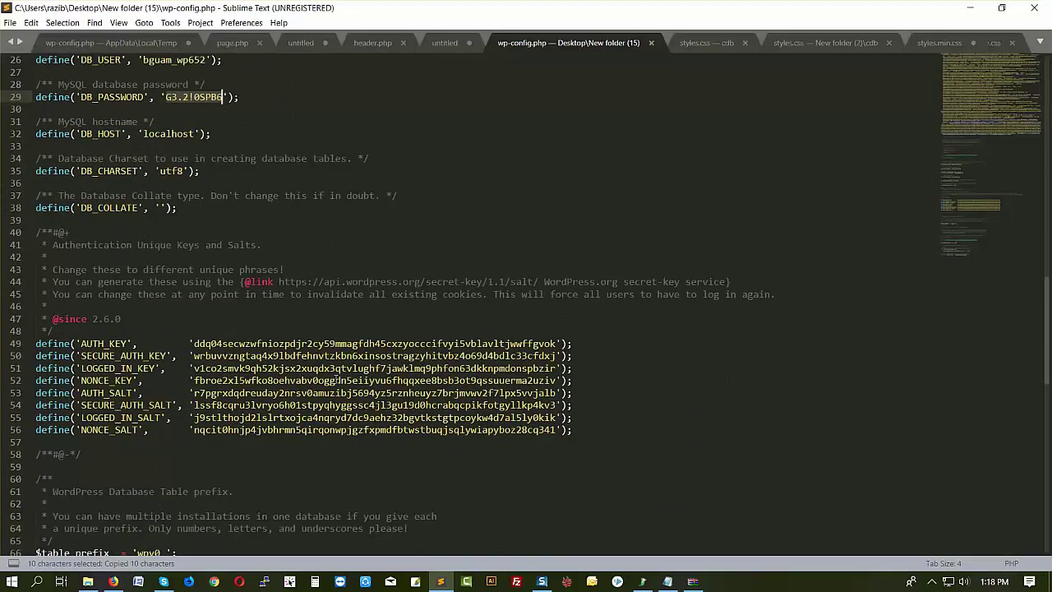
scroll(335, 378, "down", 6)
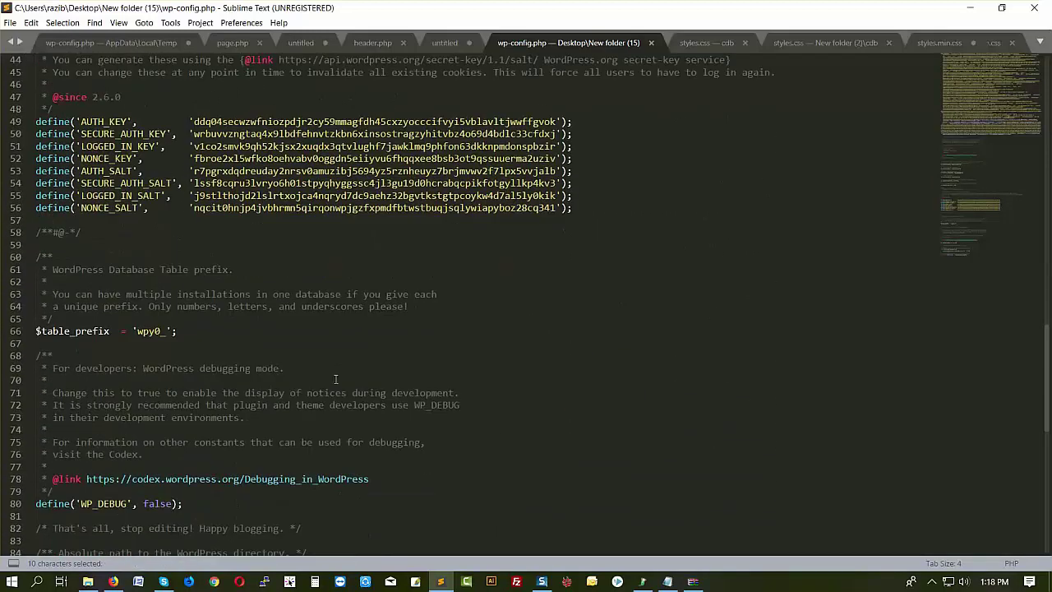
left_click(113, 581)
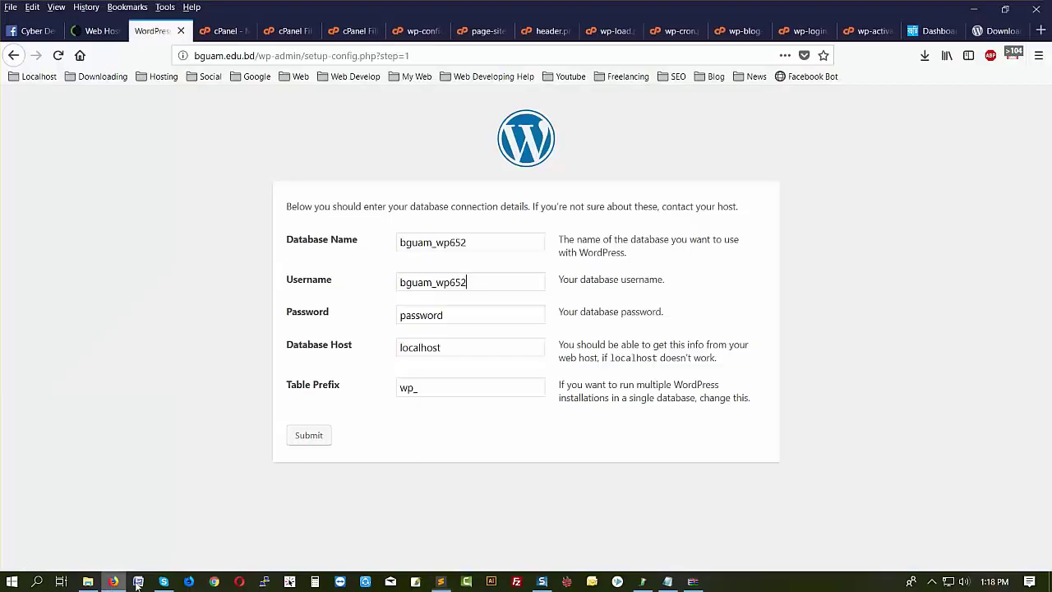
double_click(455, 319)
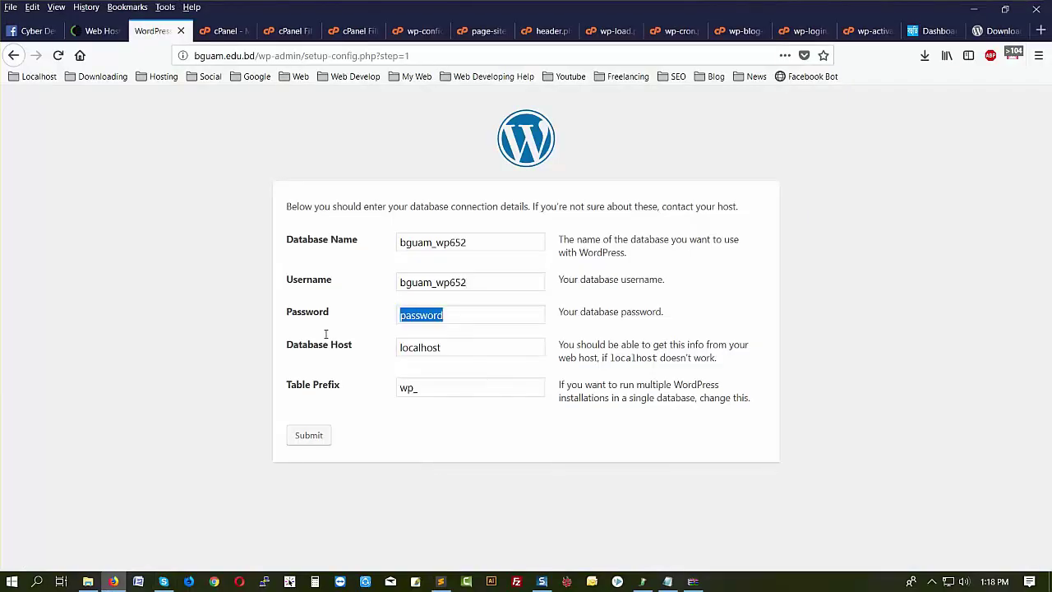
key("ctrl+v")
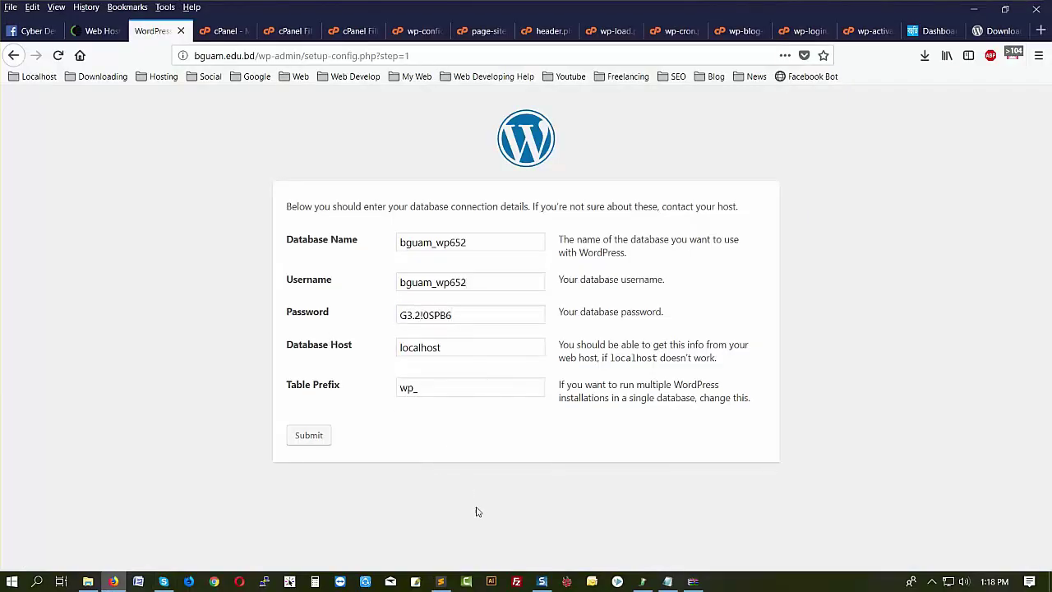
- Set the table prefix to wpy0_ from wp-config.php and submit the database details
left_click(441, 582)
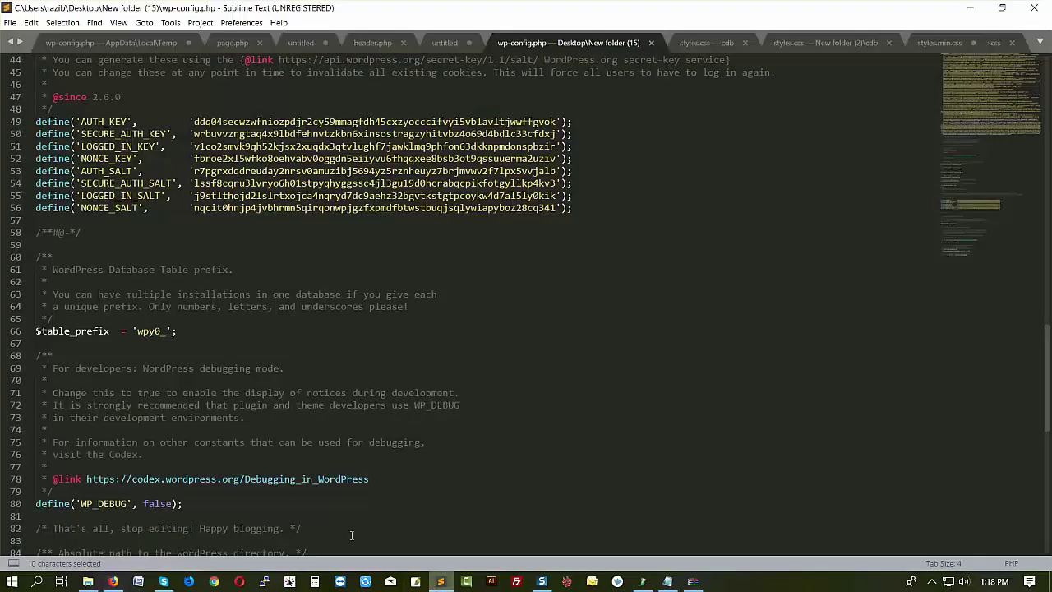
left_click_drag(136, 332, 156, 331)
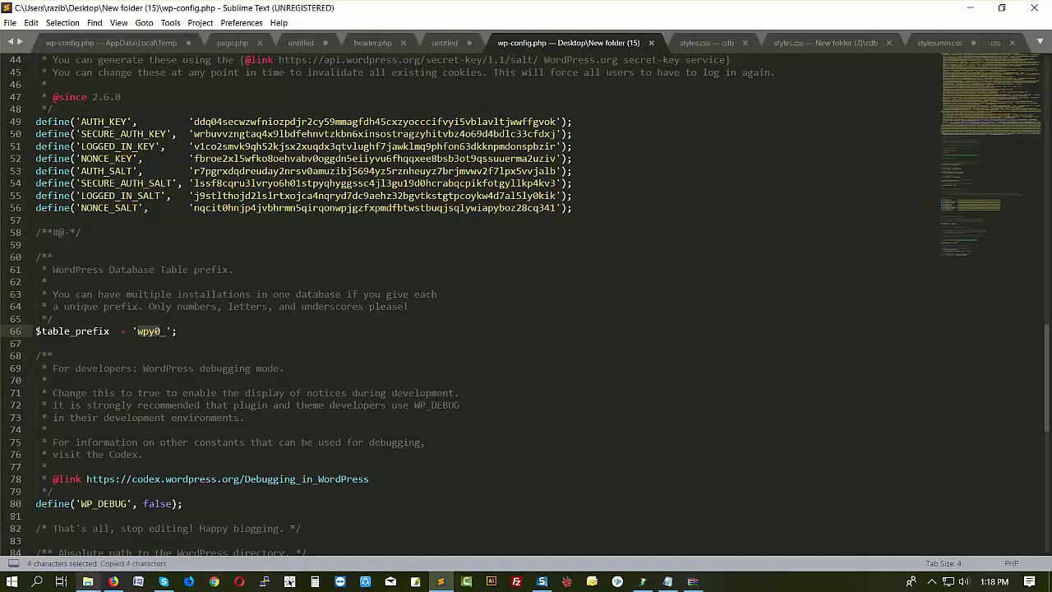
left_click(113, 581)
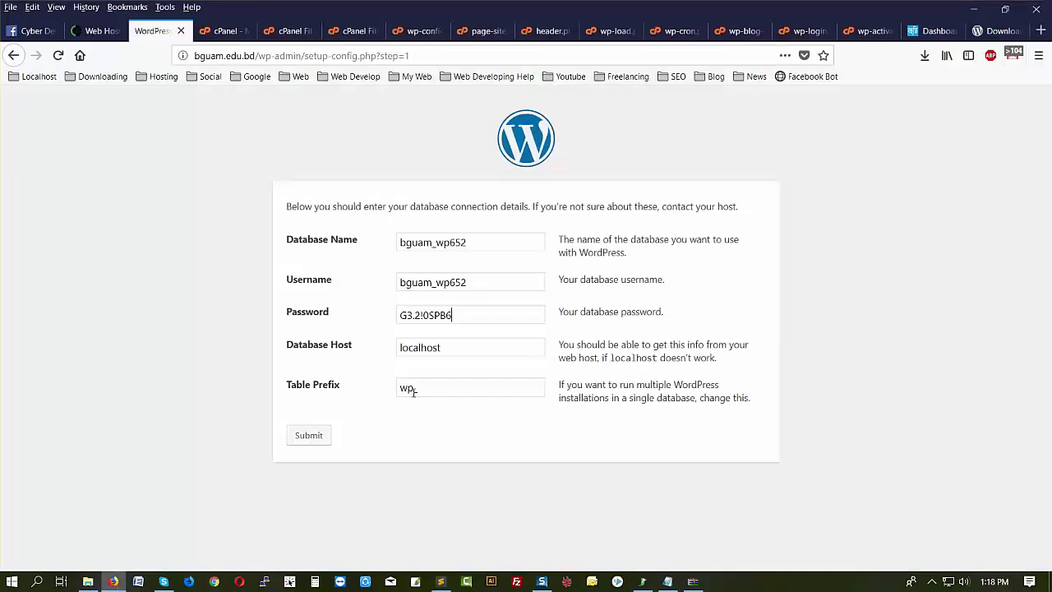
left_click_drag(415, 393, 369, 393)
key("ctrl+v")
left_click(315, 438)
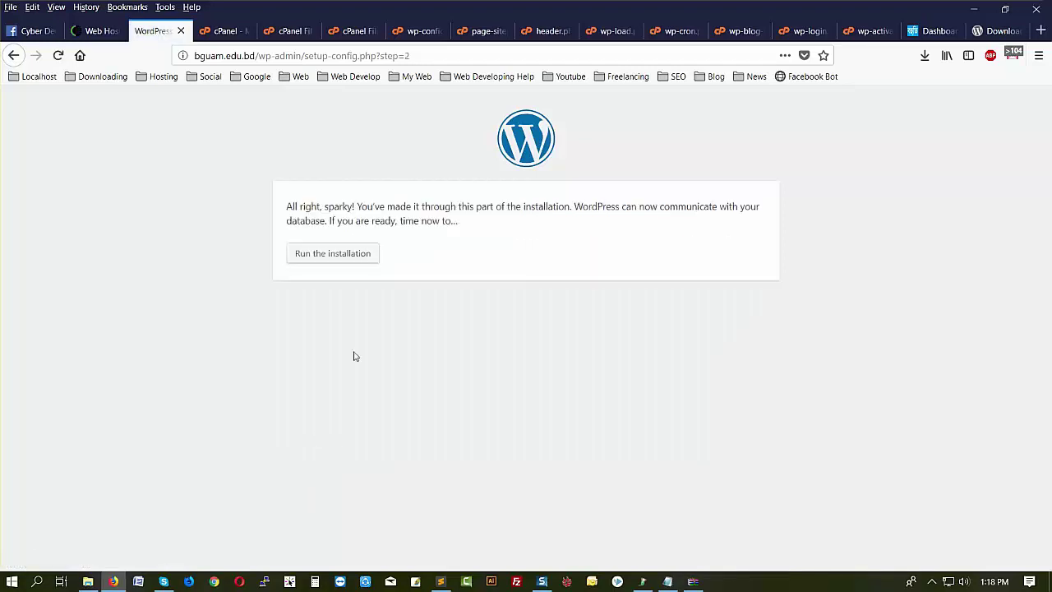
- Run the installation and, on the Already Installed page, go to the wp-login.php login page
left_click(331, 258)
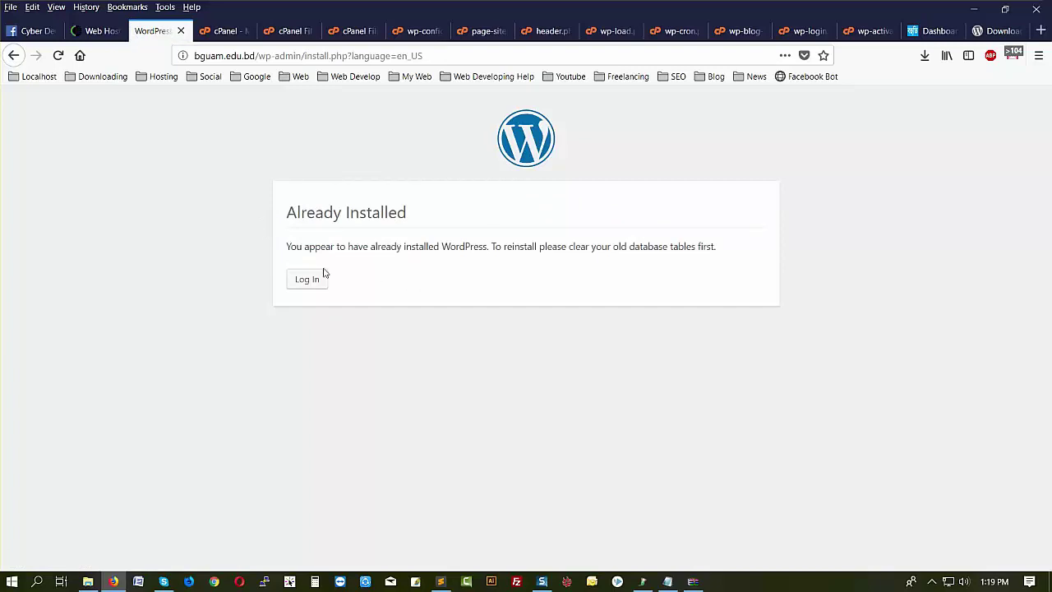
left_click(298, 286)
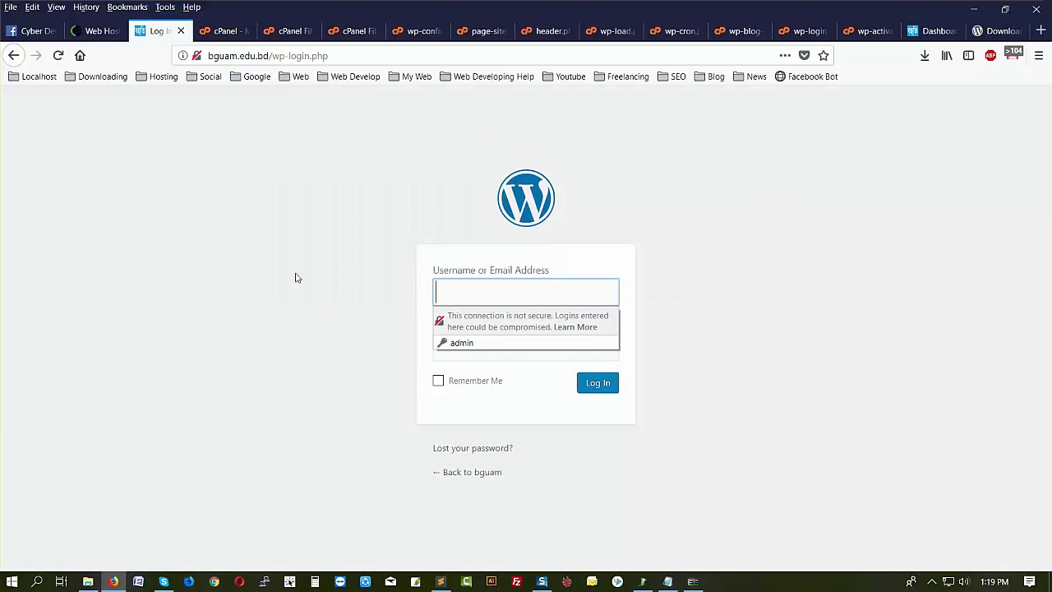
- Paste the saved admin username from Notepad into the WordPress login form
left_click(670, 582)
left_click_drag(492, 356, 439, 362)
key("ctrl+c")
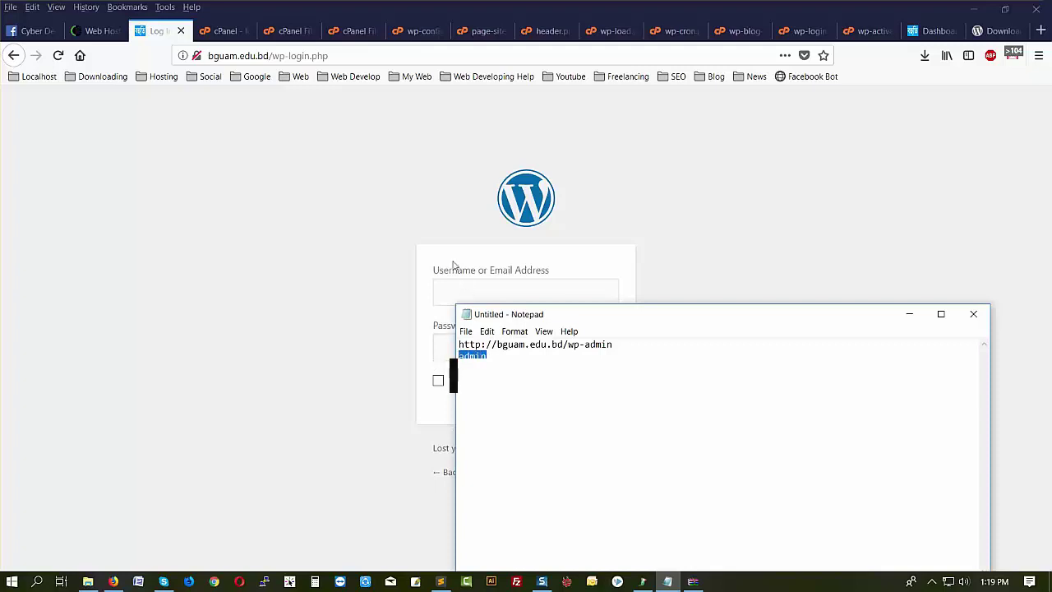
left_click(452, 260)
left_click(455, 300)
left_click(456, 300)
key("ctrl+v")
left_click(522, 419)
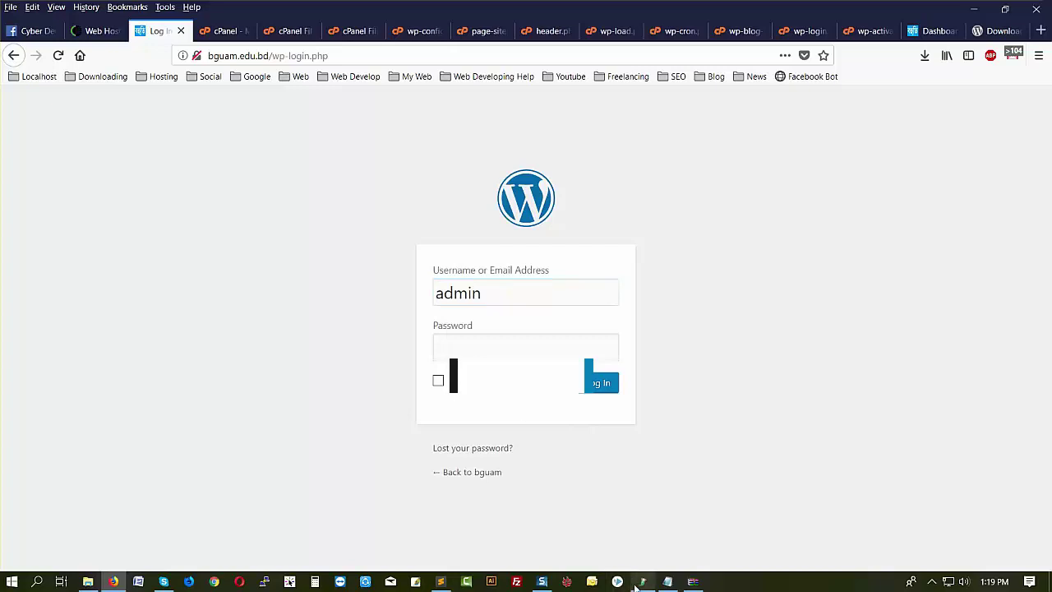
- Paste the saved password, tick Remember Me, and log in to the Dashboard
left_click(667, 582)
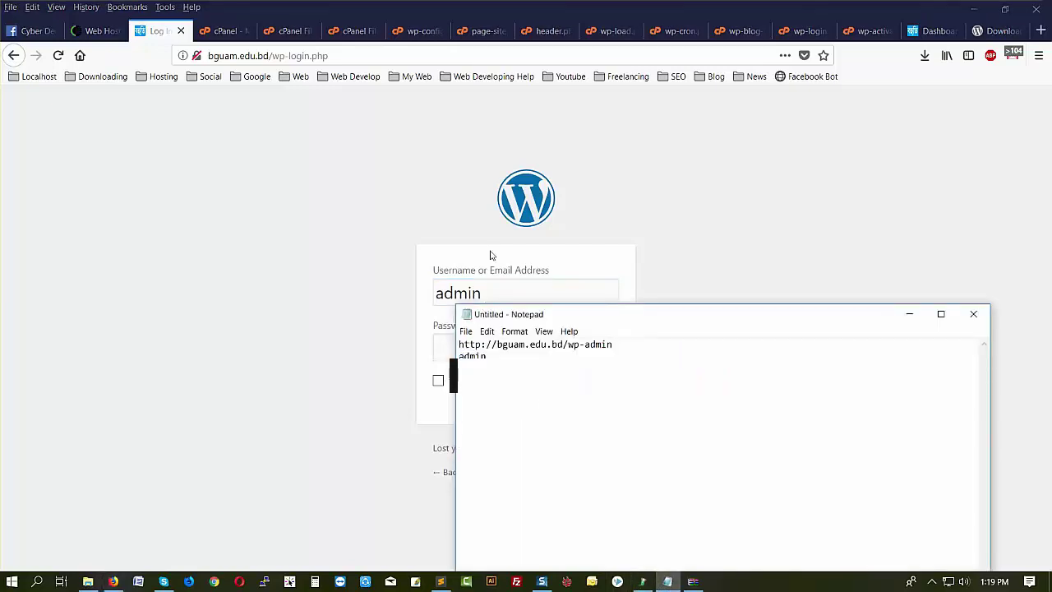
left_click(491, 256)
left_click(465, 349)
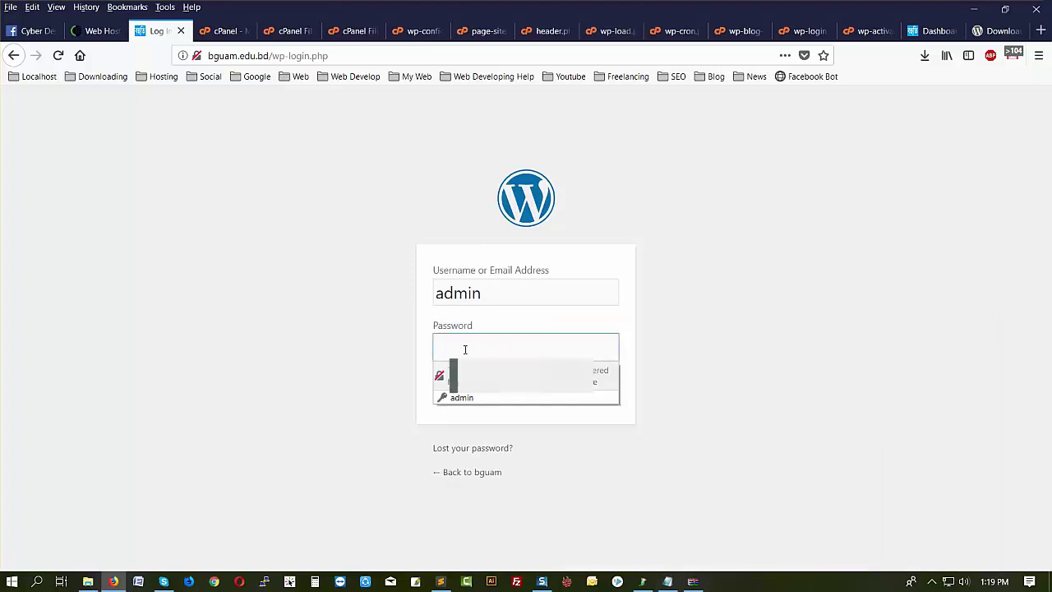
key("ctrl+v")
left_click(454, 381)
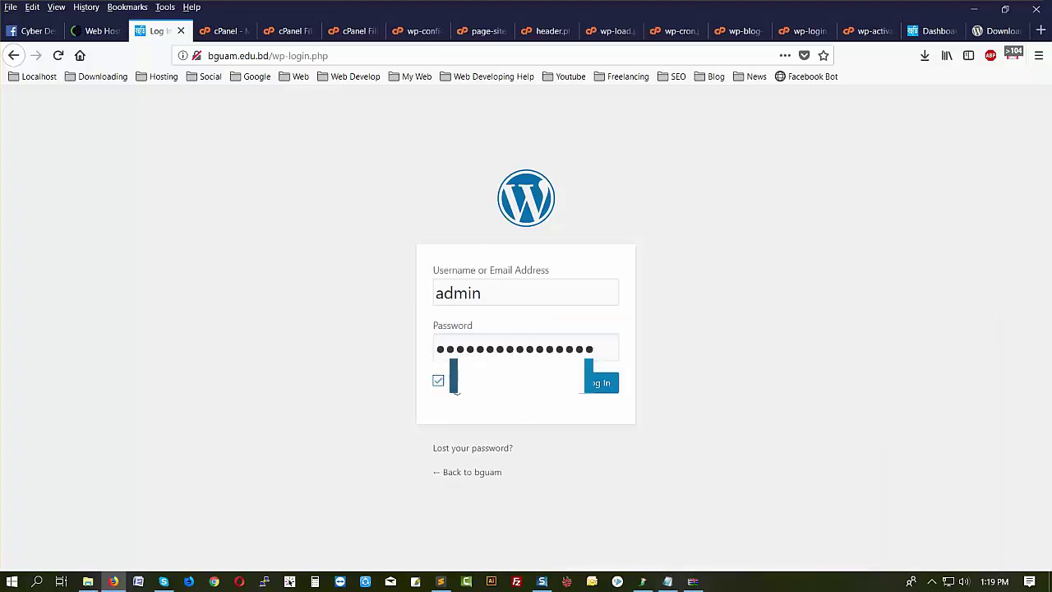
left_click(606, 382)
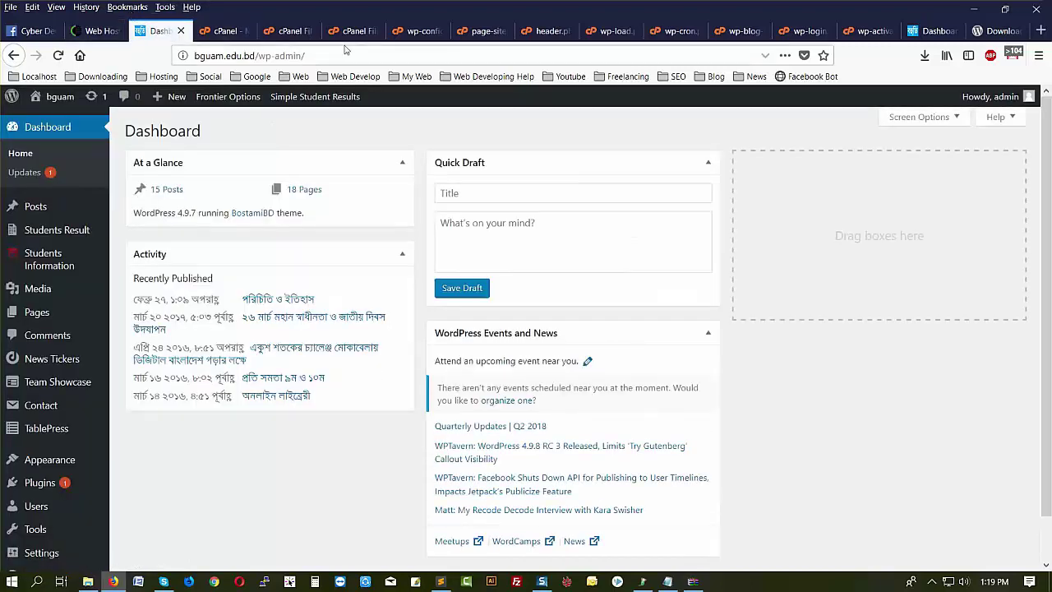
- Open the live bguam.edu.bd site from the WordPress Dashboard
left_click(228, 36)
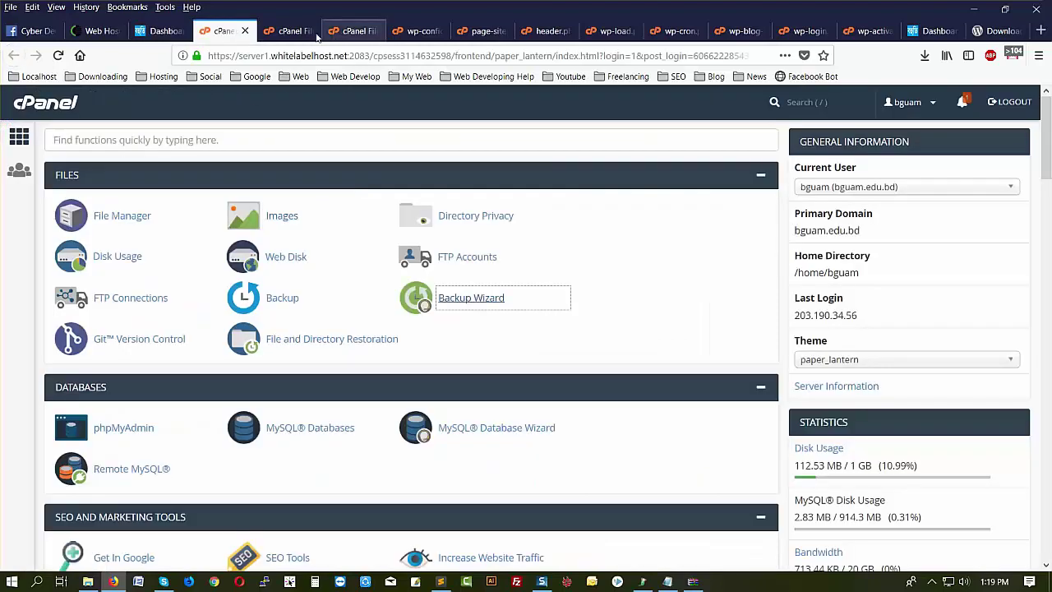
left_click(299, 34)
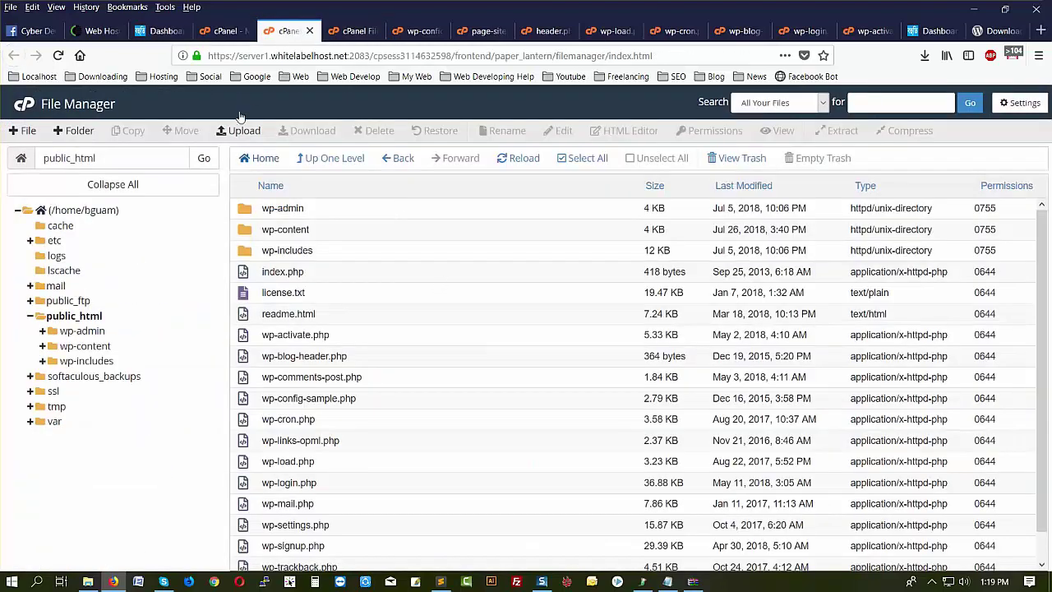
left_click(160, 31)
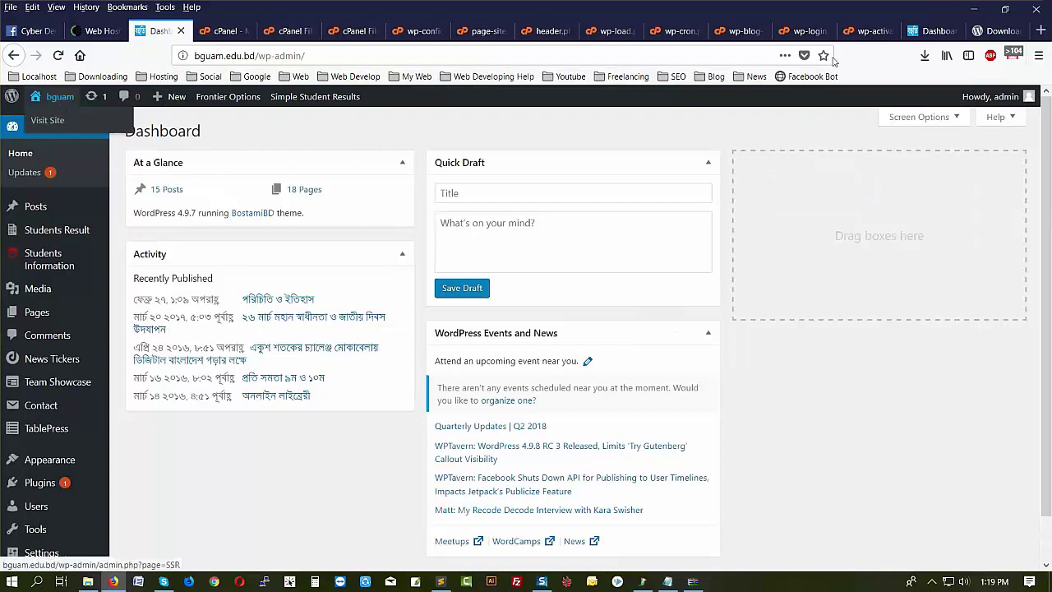
left_click(934, 30)
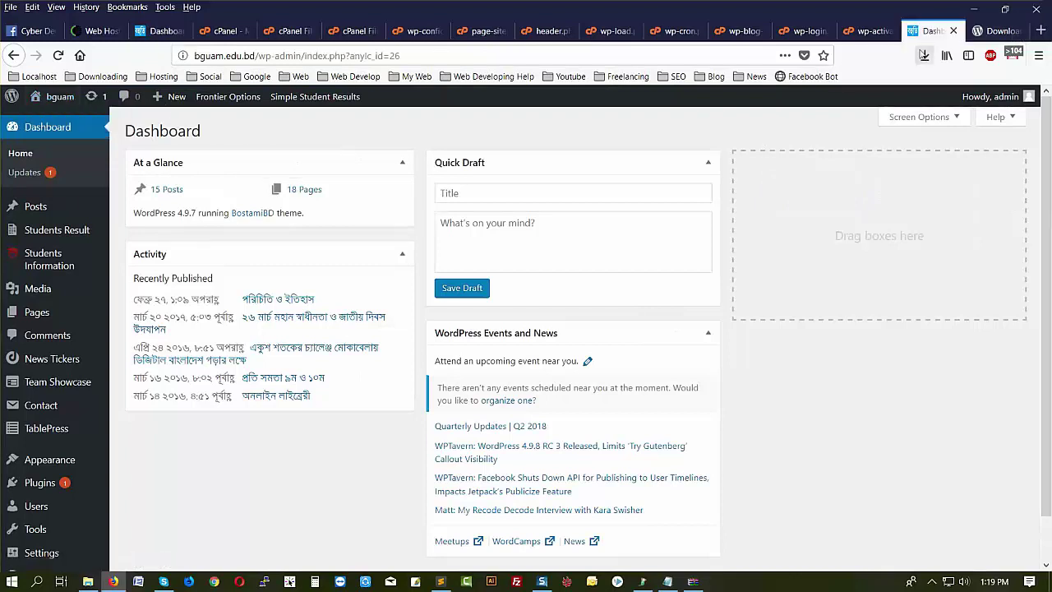
mouse_move(59, 97)
left_click(51, 121)
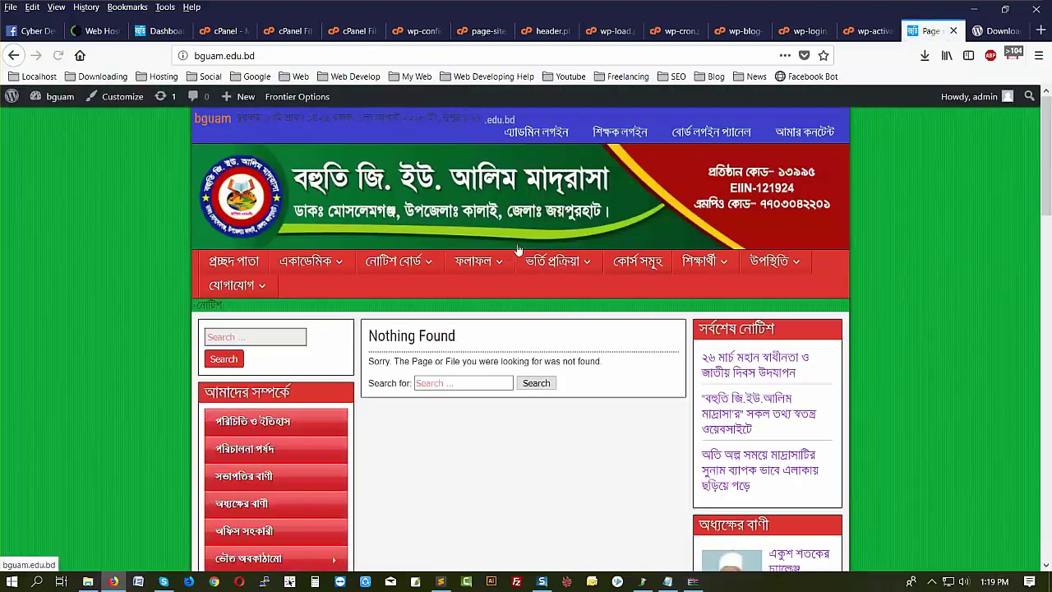
- View a নোটিশ বোর্ড category page, then go back to cPanel's home page
mouse_move(409, 267)
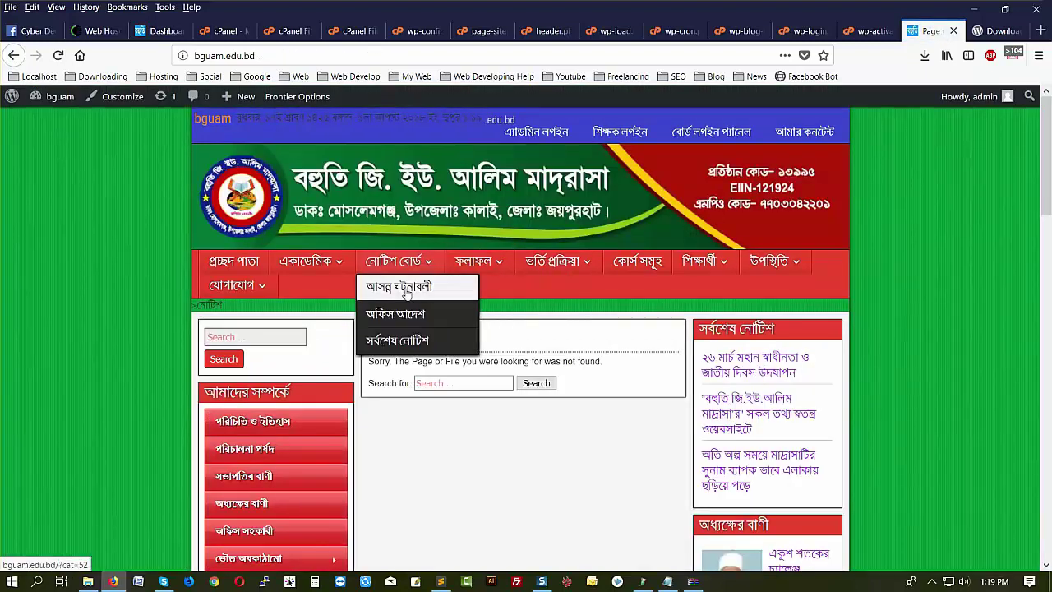
left_click(444, 311)
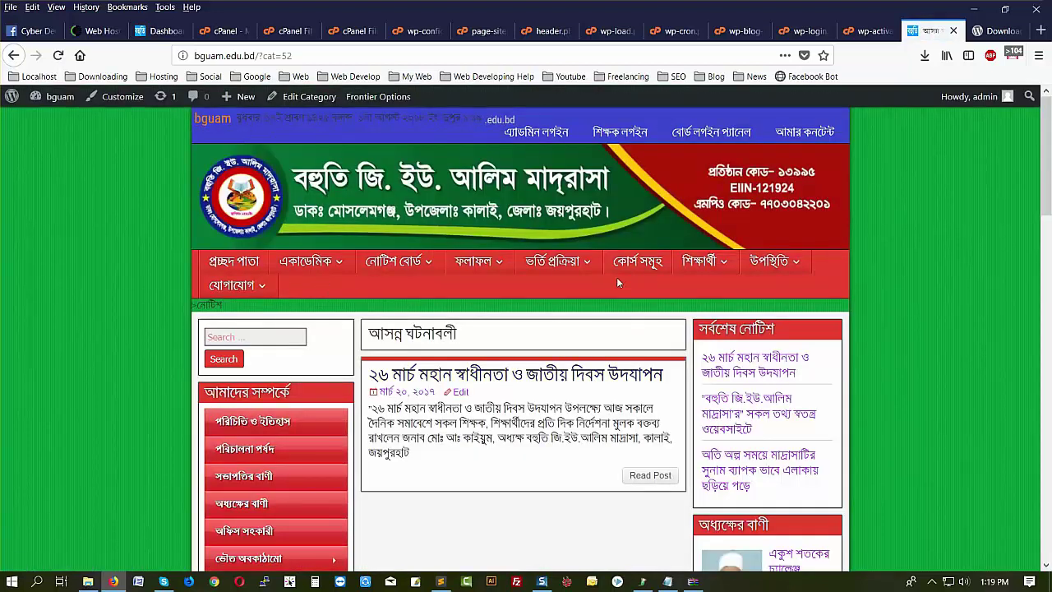
left_click(223, 30)
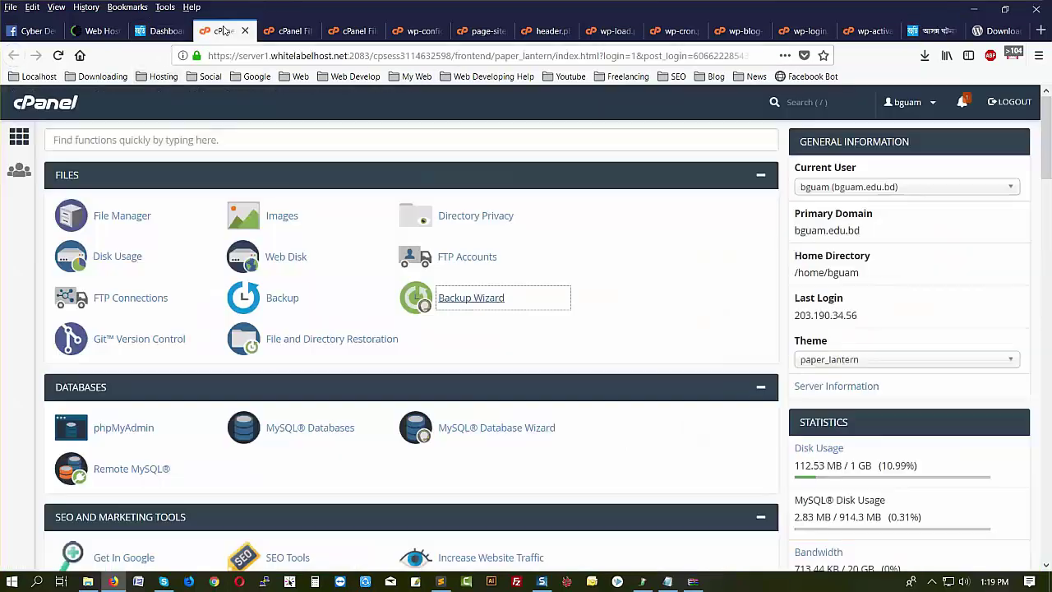
- Navigate File Manager to wp-content/plugins, listing its 15 plugin folders
left_click(287, 31)
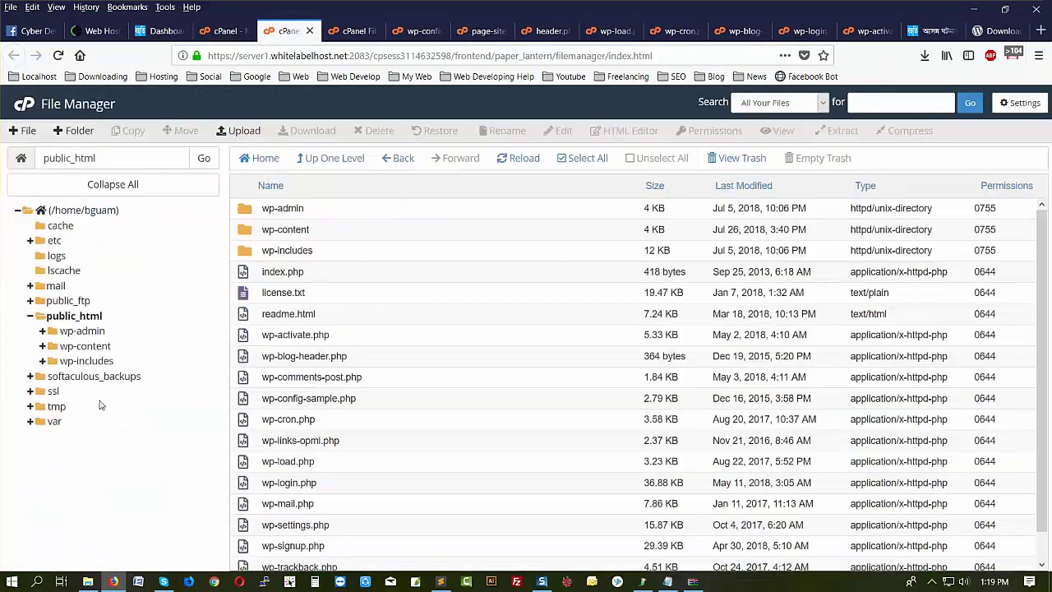
left_click(92, 346)
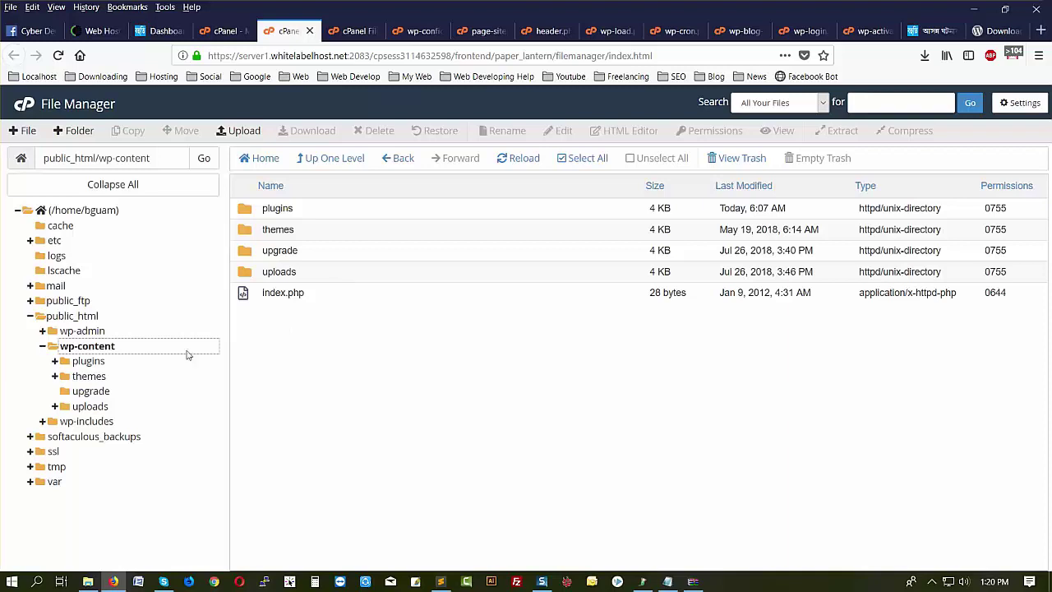
left_click(102, 377)
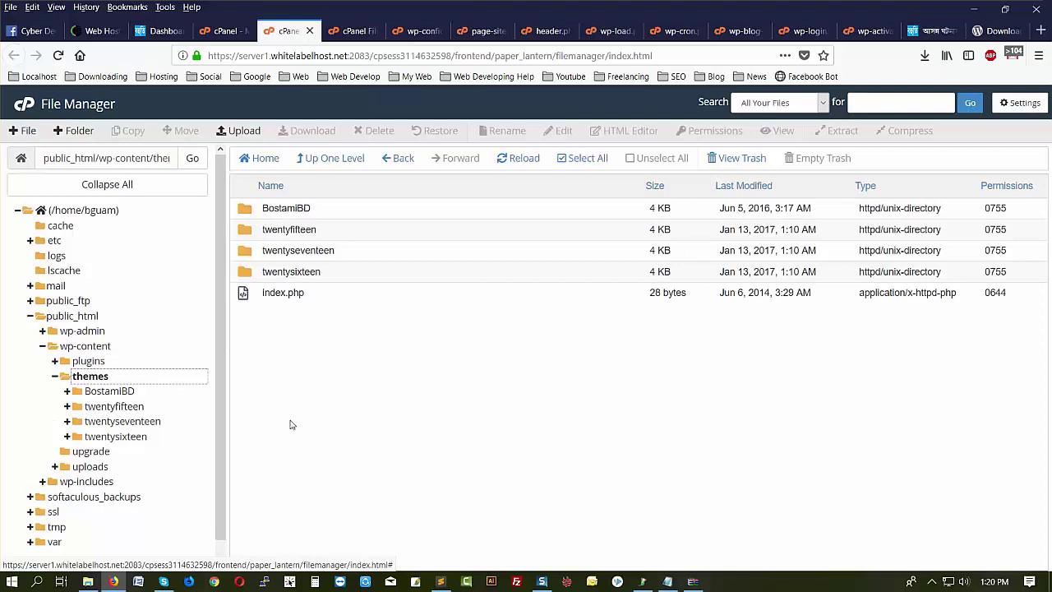
left_click(90, 362)
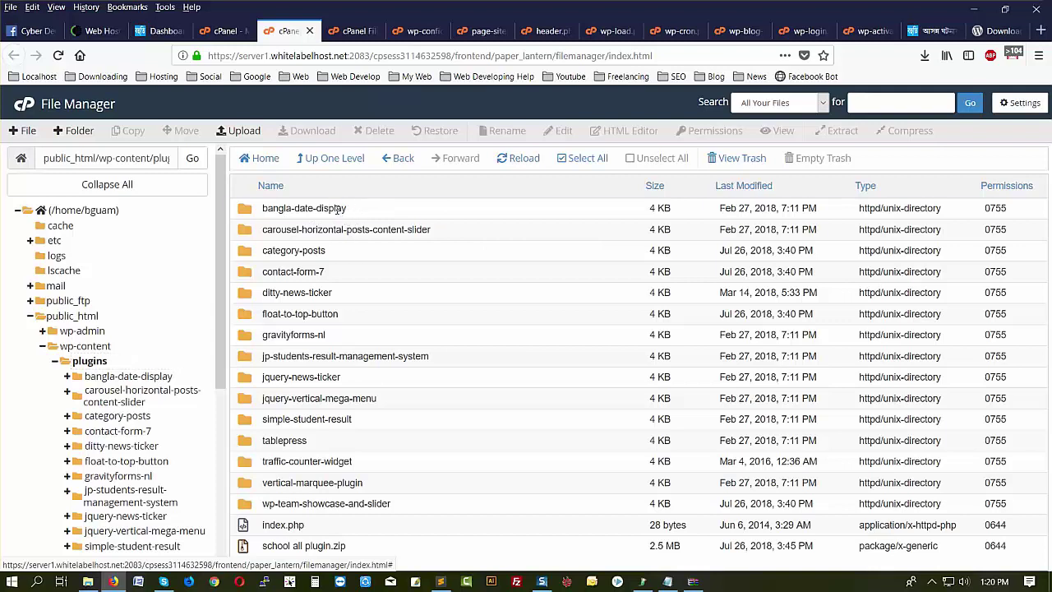
- Copy the bangla-date-display folder name and start a blank browser tab
left_click(339, 209)
left_click(339, 209)
double_click(337, 209)
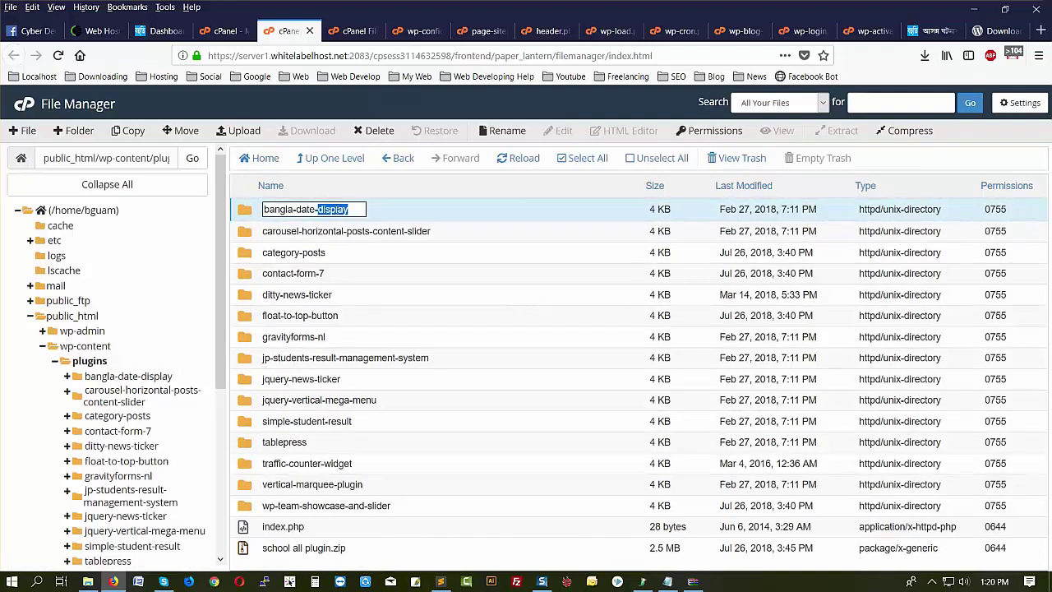
key("ctrl+a")
key("ctrl+c")
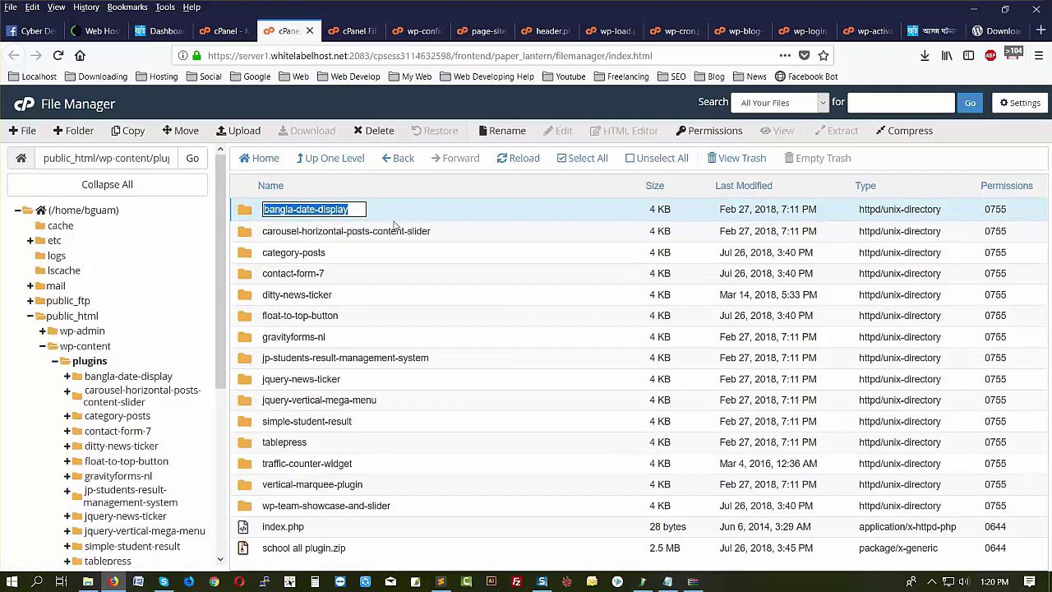
left_click(1043, 30)
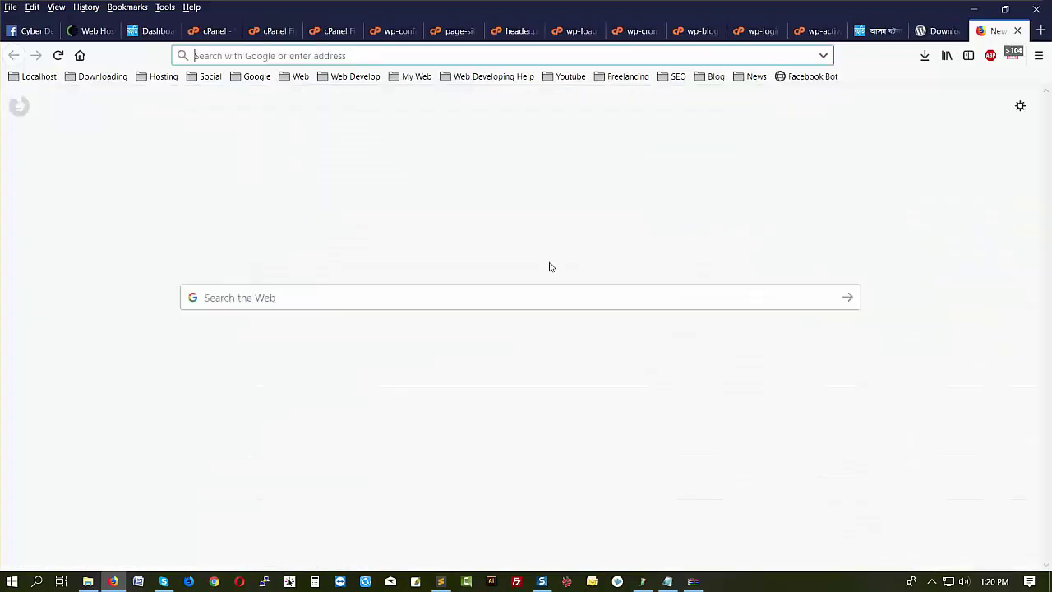
- Search the web for bangla-date-display and open its WordPress.org plugin page
right_click(263, 301)
left_click(292, 355)
left_click(847, 297)
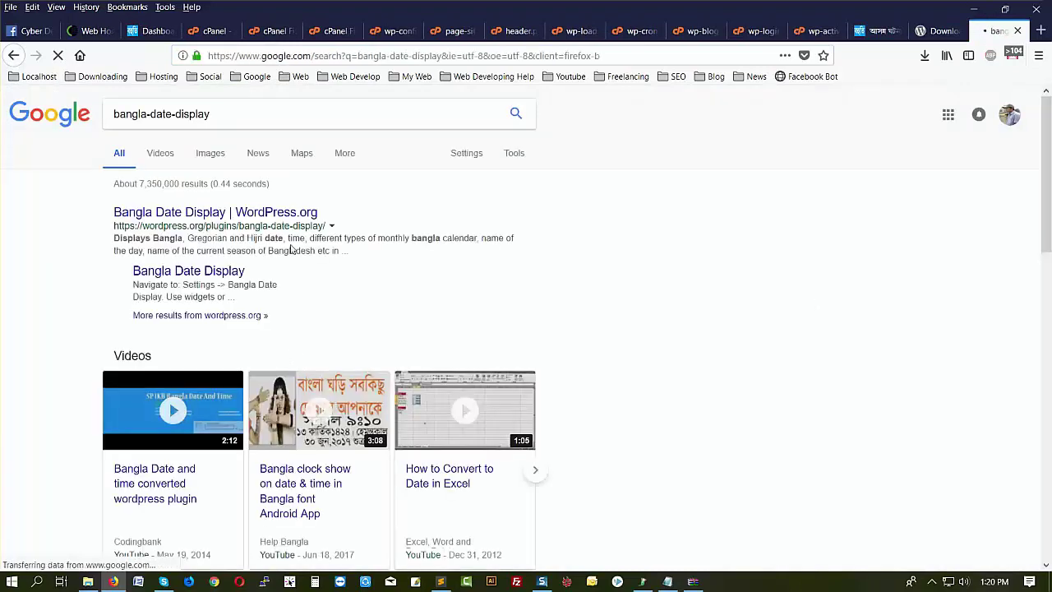
middle_click(271, 219)
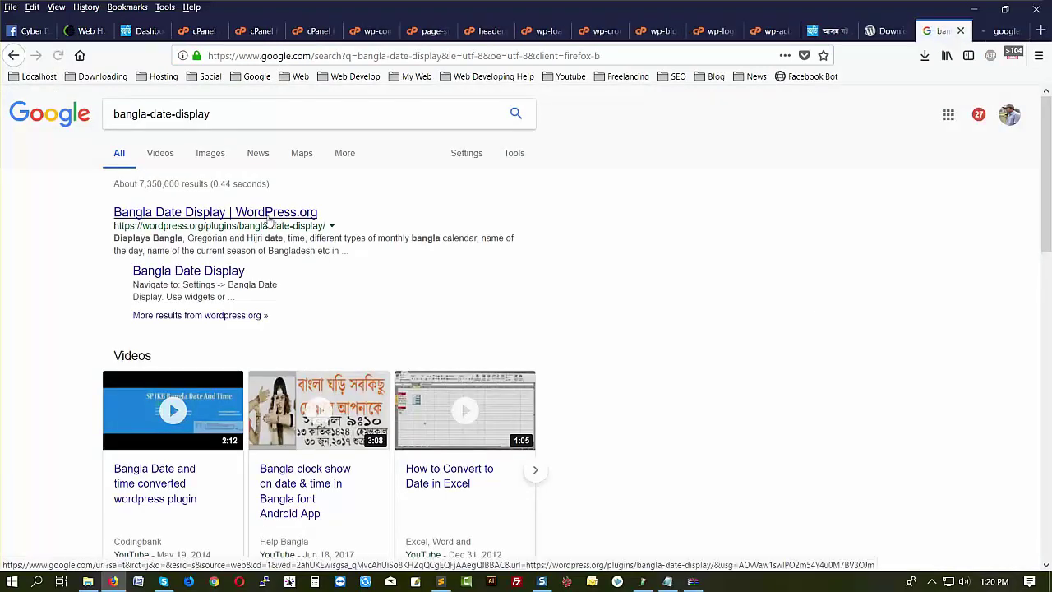
left_click(999, 31)
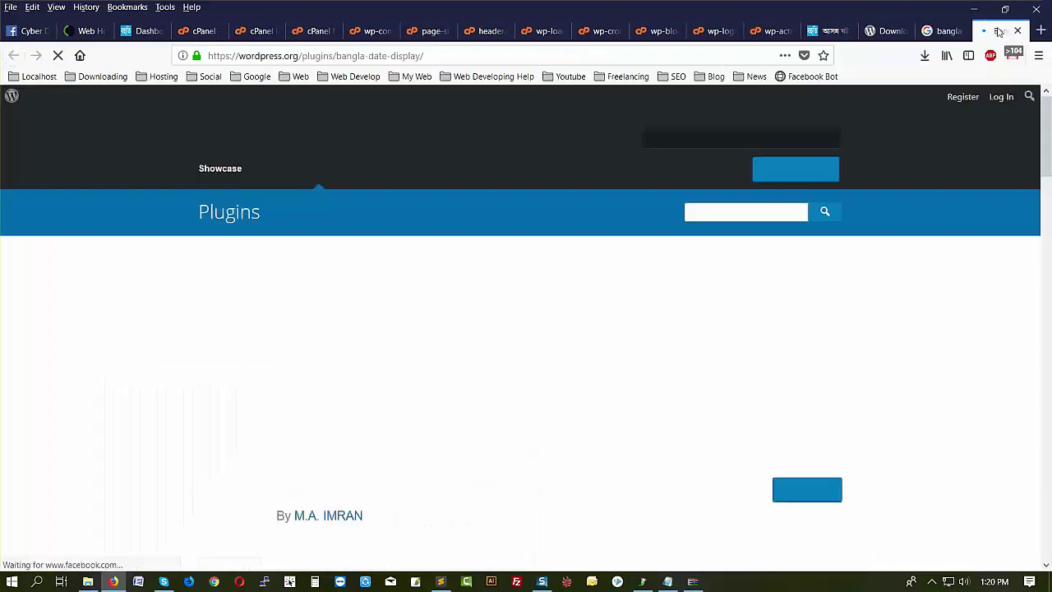
scroll(731, 443, "down", 3)
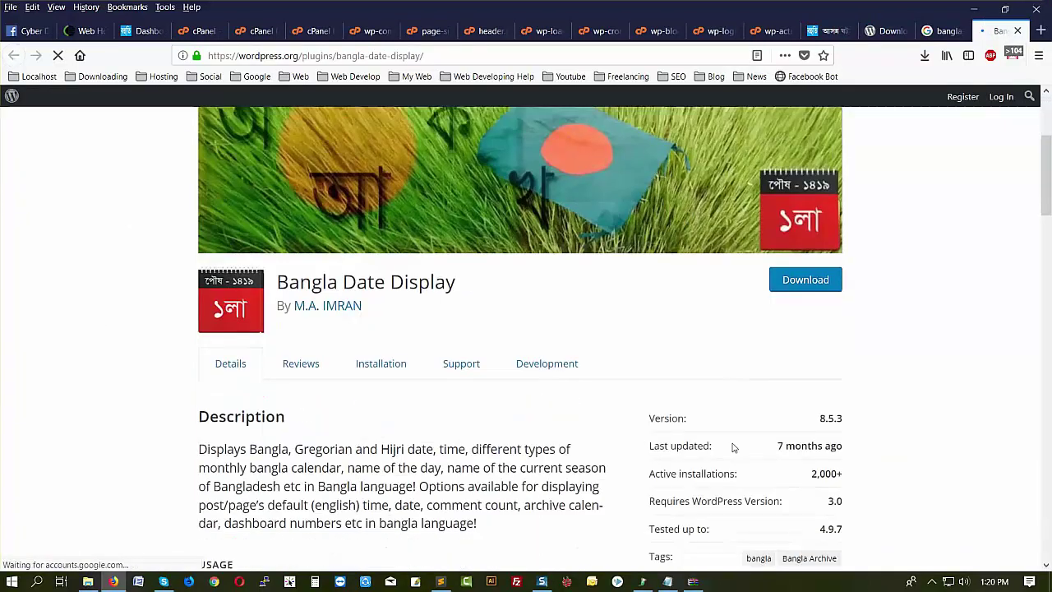
- Download the plugin zip into Desktop > New folder (15)
left_click(805, 280)
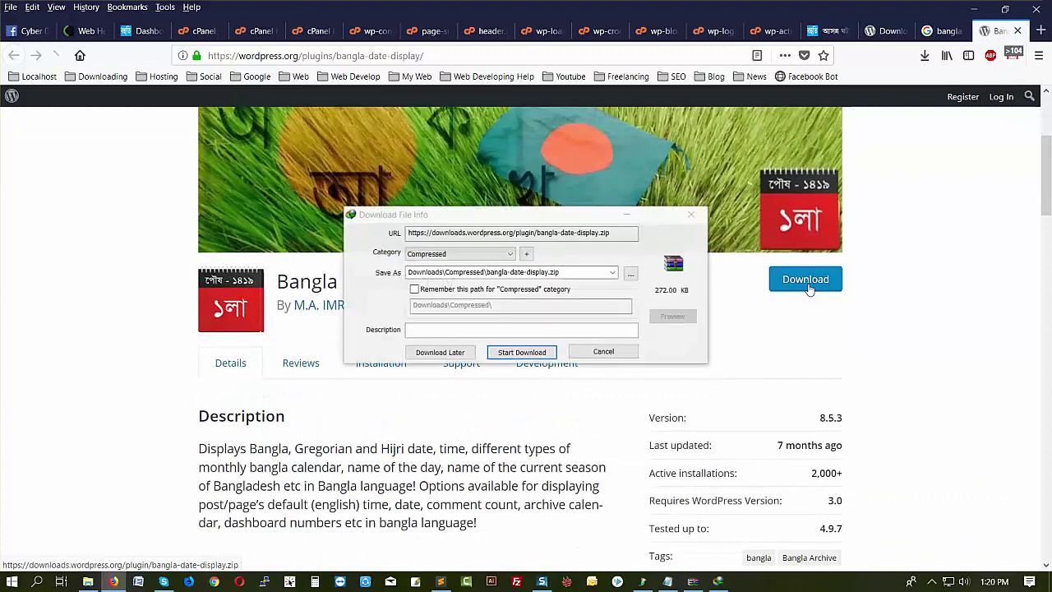
left_click(631, 274)
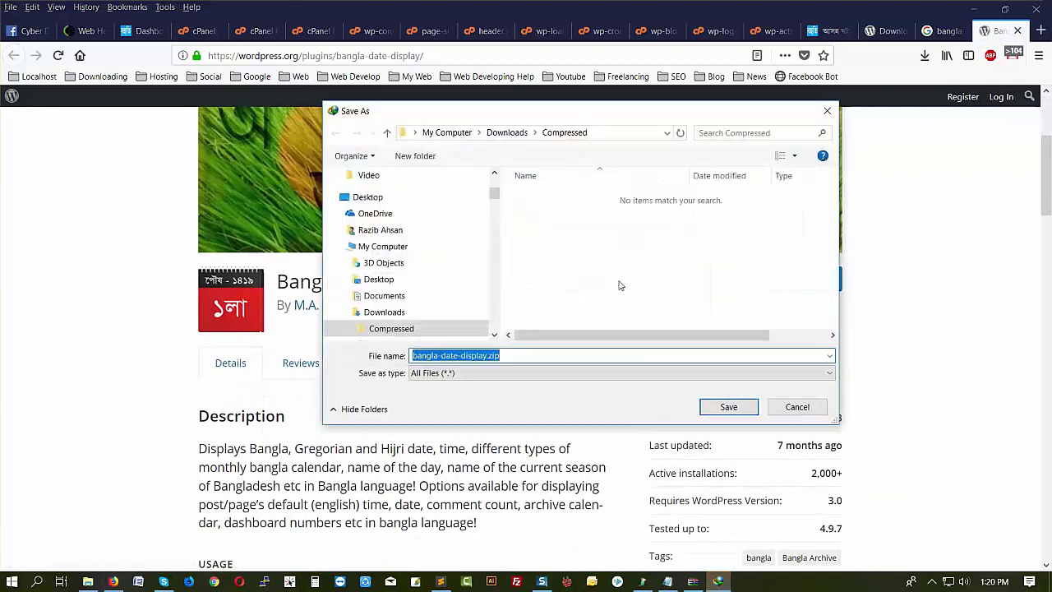
left_click(365, 202)
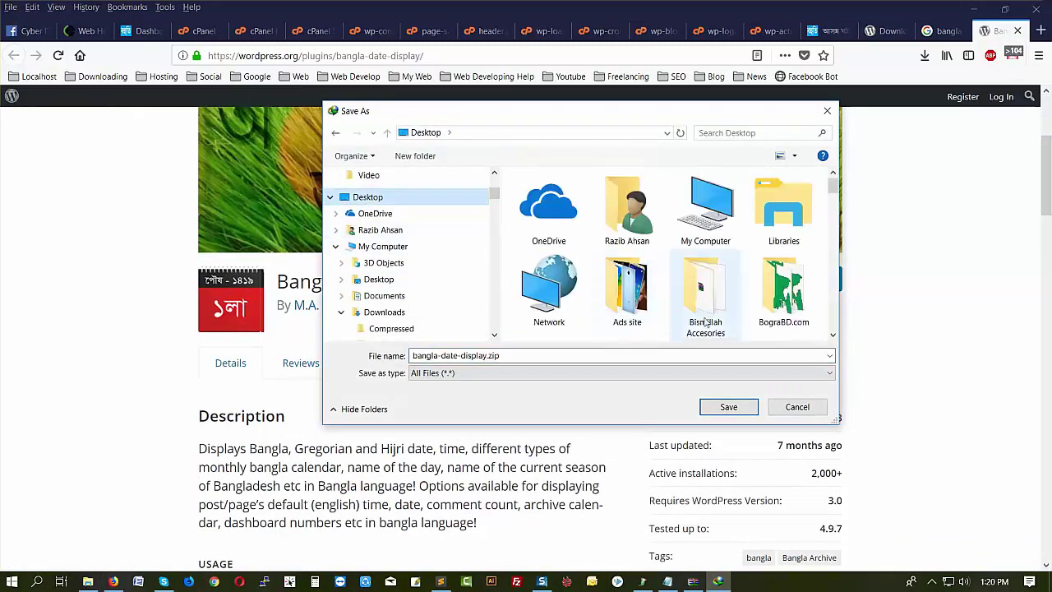
scroll(705, 320, "down", 3)
double_click(706, 322)
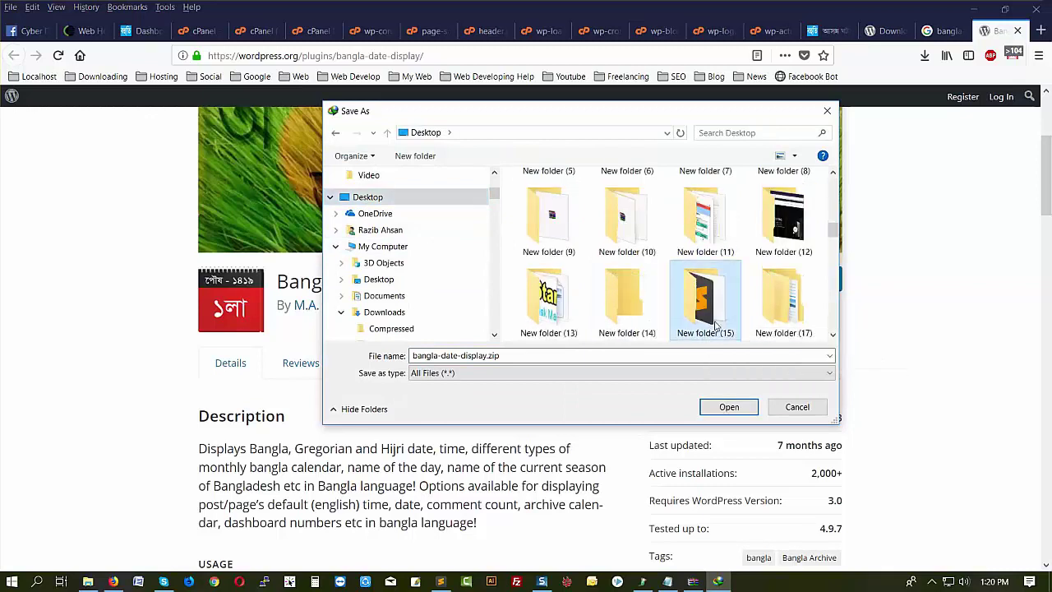
left_click(714, 411)
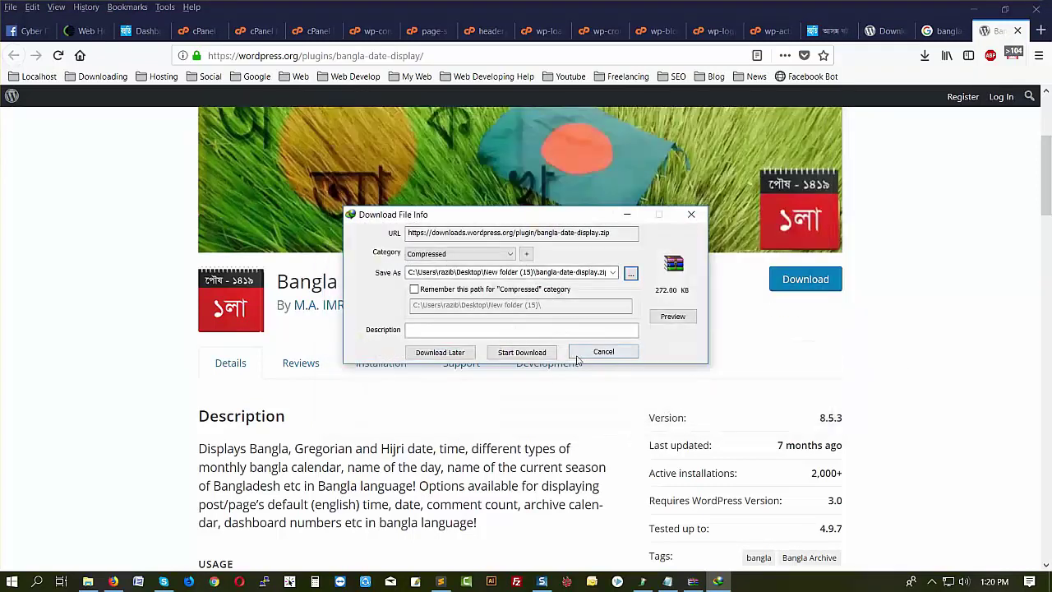
left_click(538, 355)
left_click(654, 213)
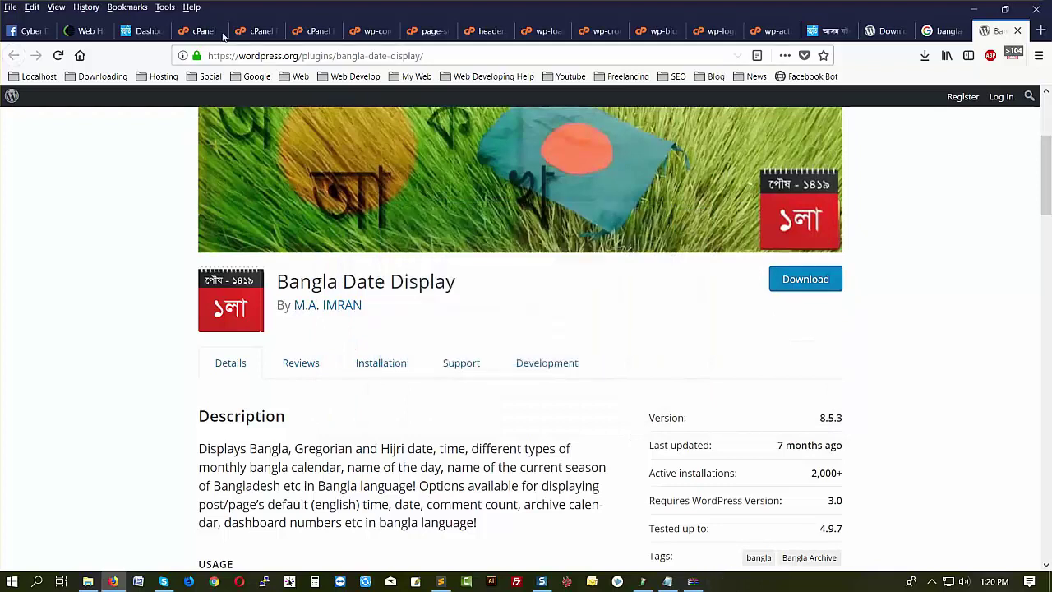
left_click(227, 31)
left_click(238, 31)
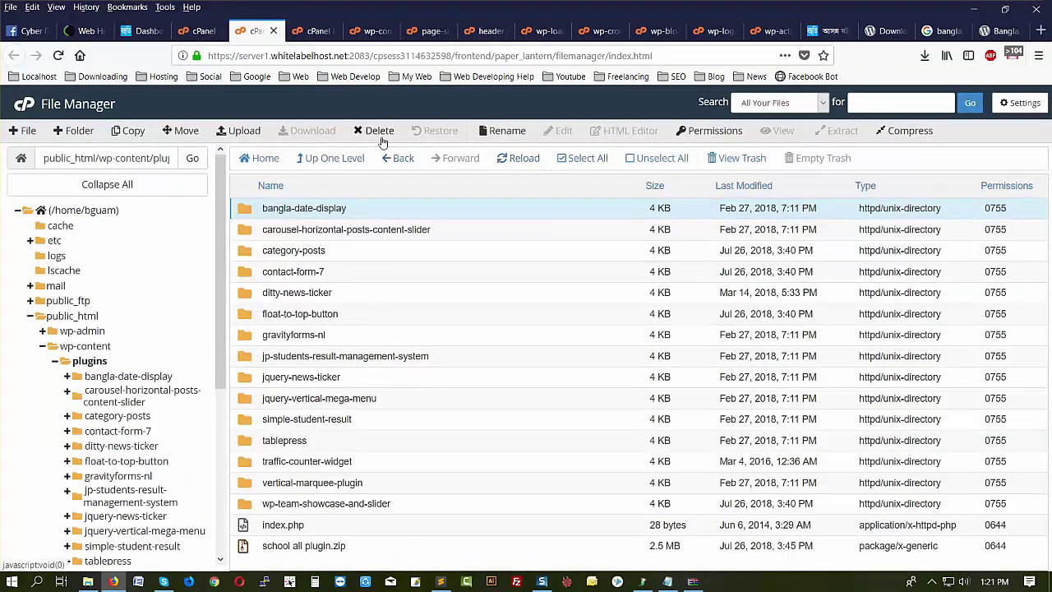
- Permanently delete the old bangla-date-display folder, skipping the trash
left_click(379, 131)
left_click(386, 336)
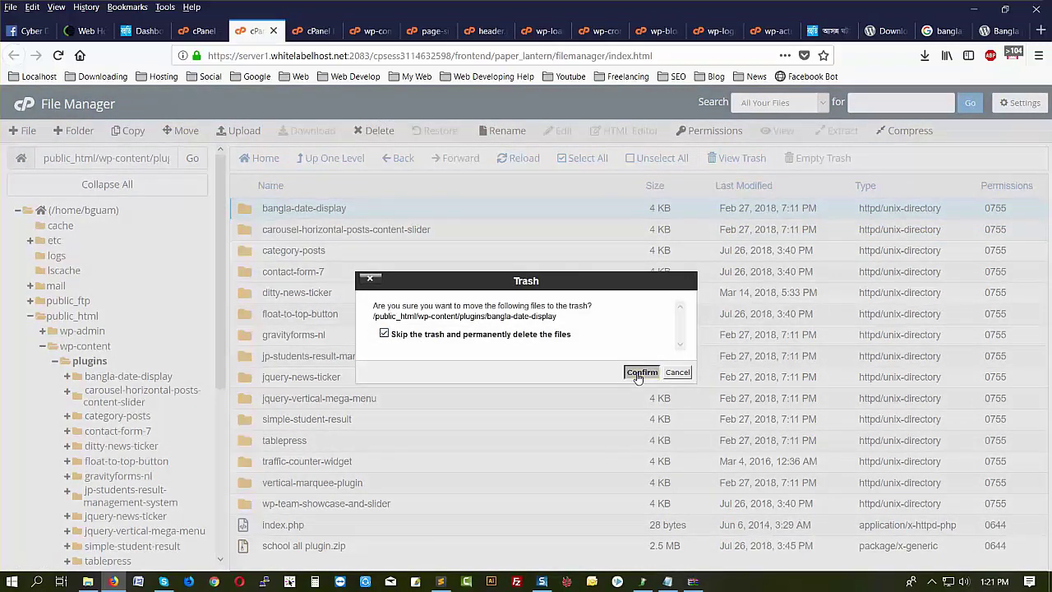
left_click(415, 338)
left_click(646, 376)
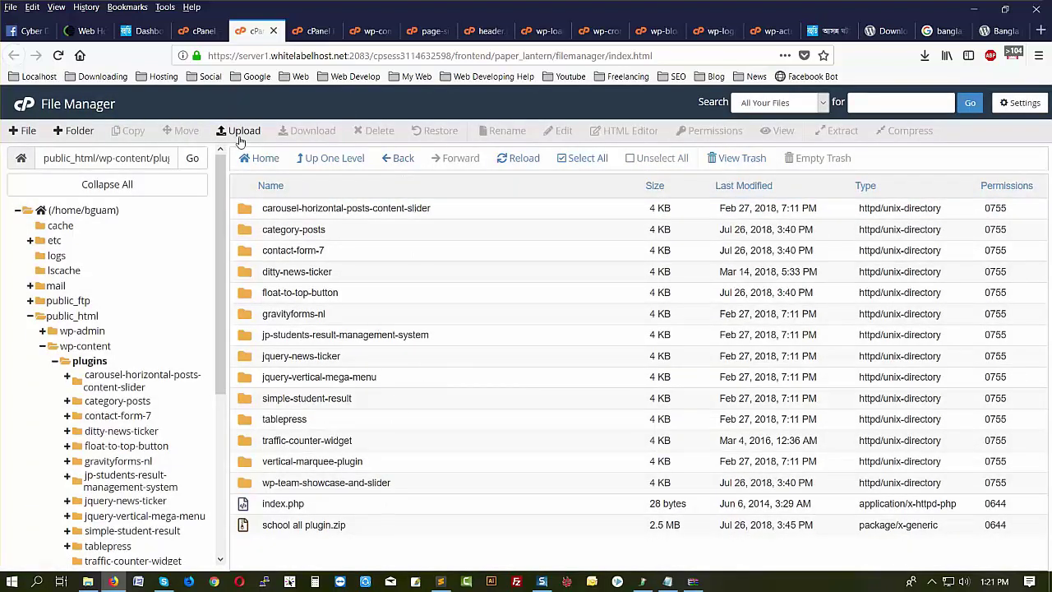
left_click(245, 131)
- Upload bangla-date-display.zip from the Desktop folder into plugins and refresh the listing
left_click(88, 581)
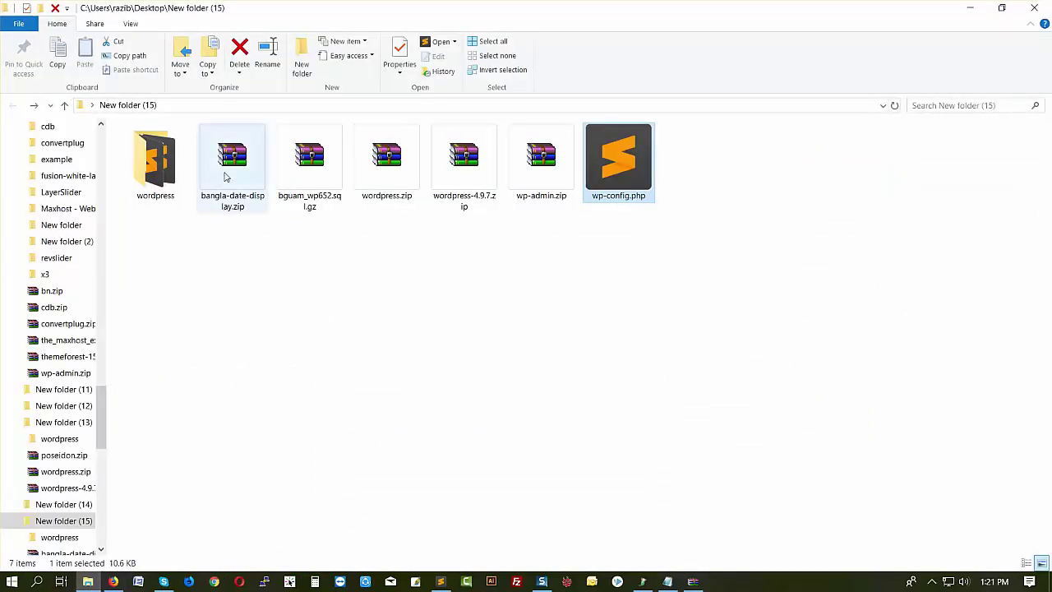
left_click_drag(228, 175, 251, 297)
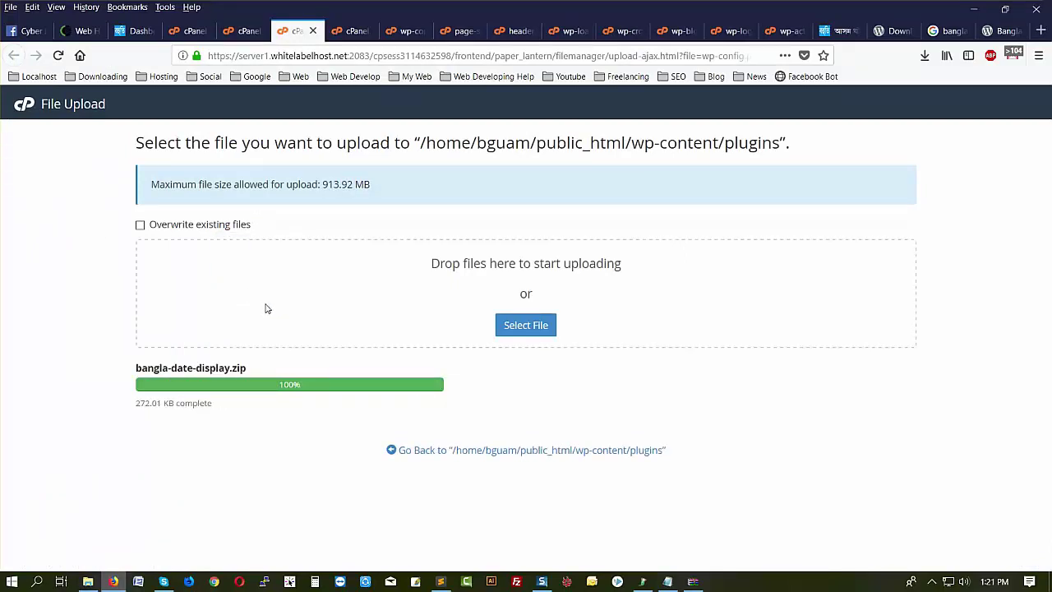
left_click(312, 30)
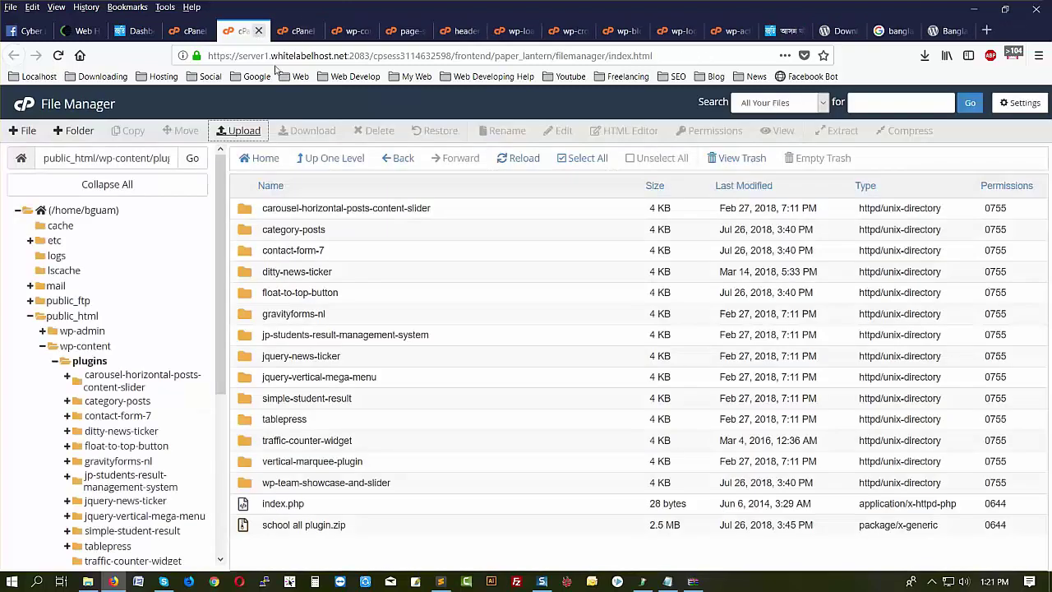
left_click(526, 160)
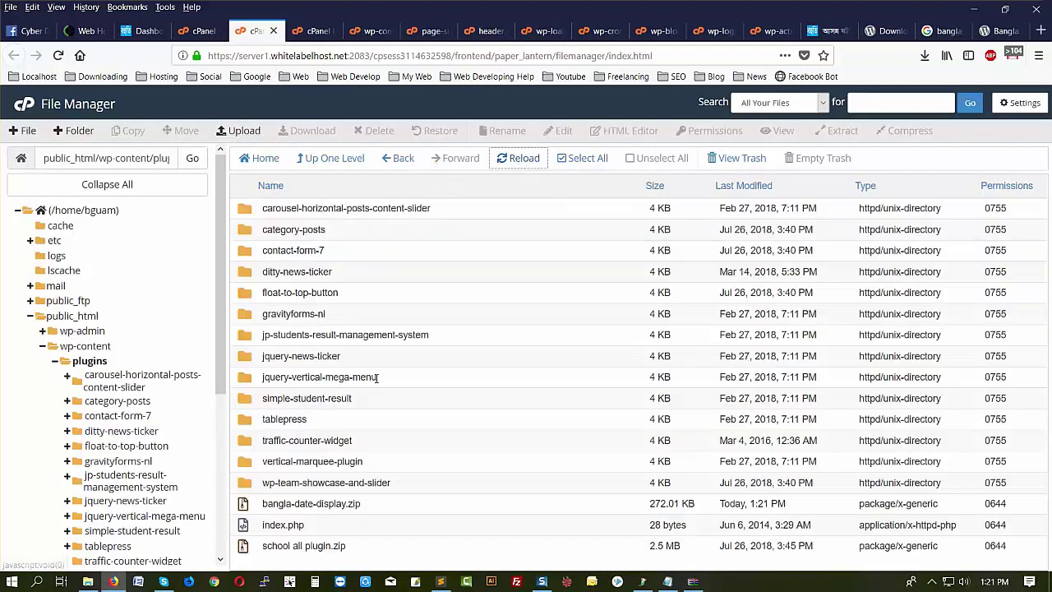
- Extract bangla-date-display.zip into /public_html/wp-content/plugins
left_click(388, 510)
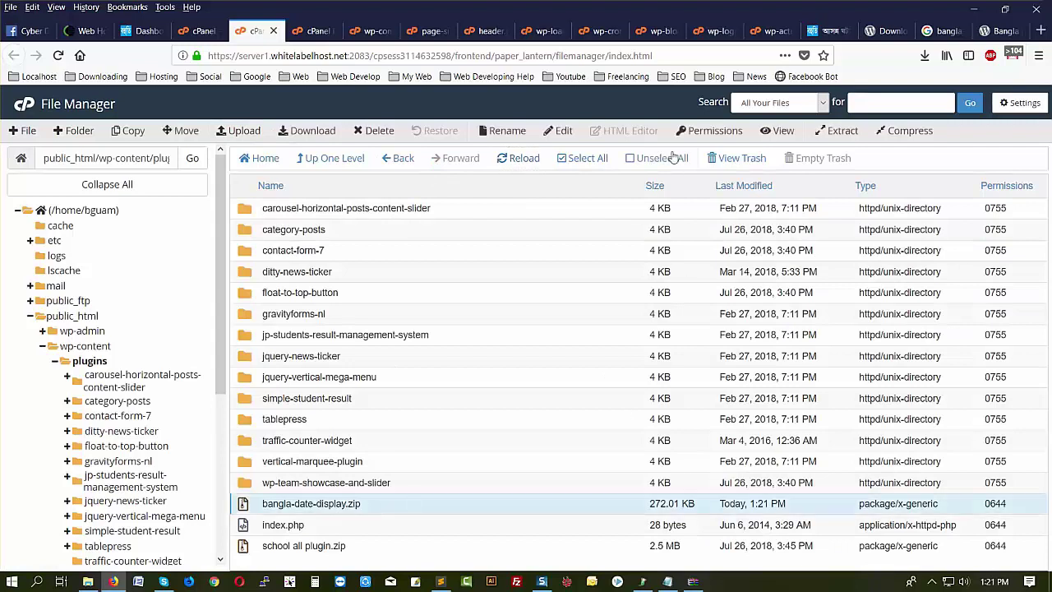
left_click(840, 133)
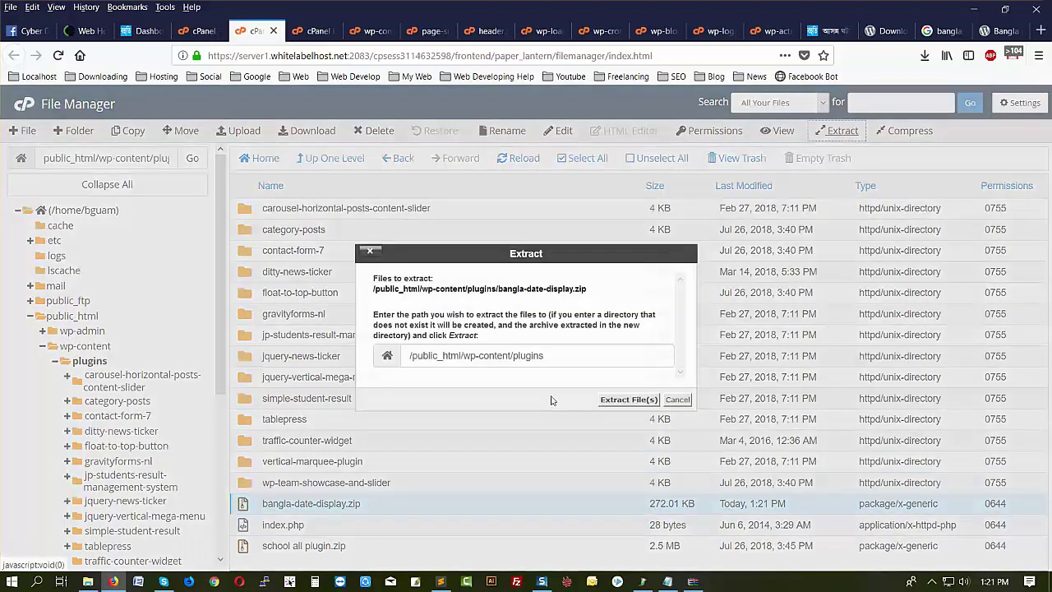
left_click(616, 400)
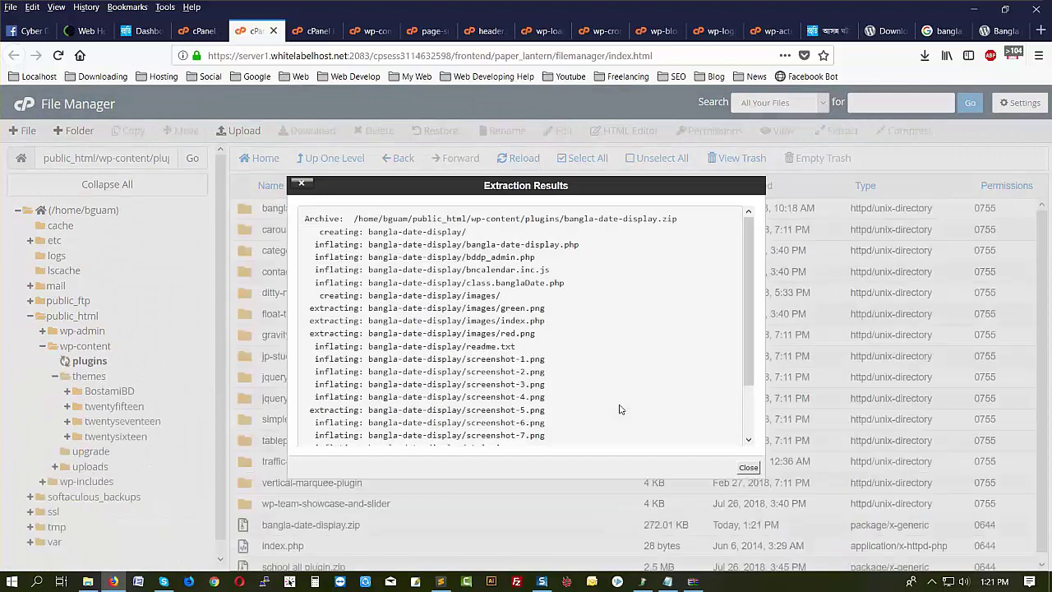
left_click(747, 467)
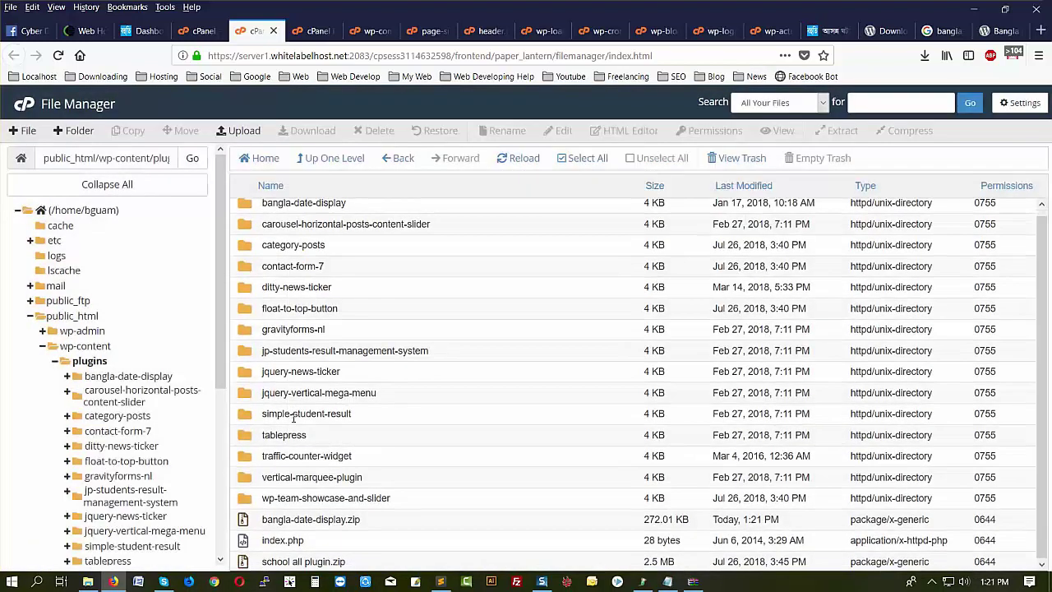
- Permanently delete bangla-date-display.zip from plugins, skipping the trash
left_click(386, 522)
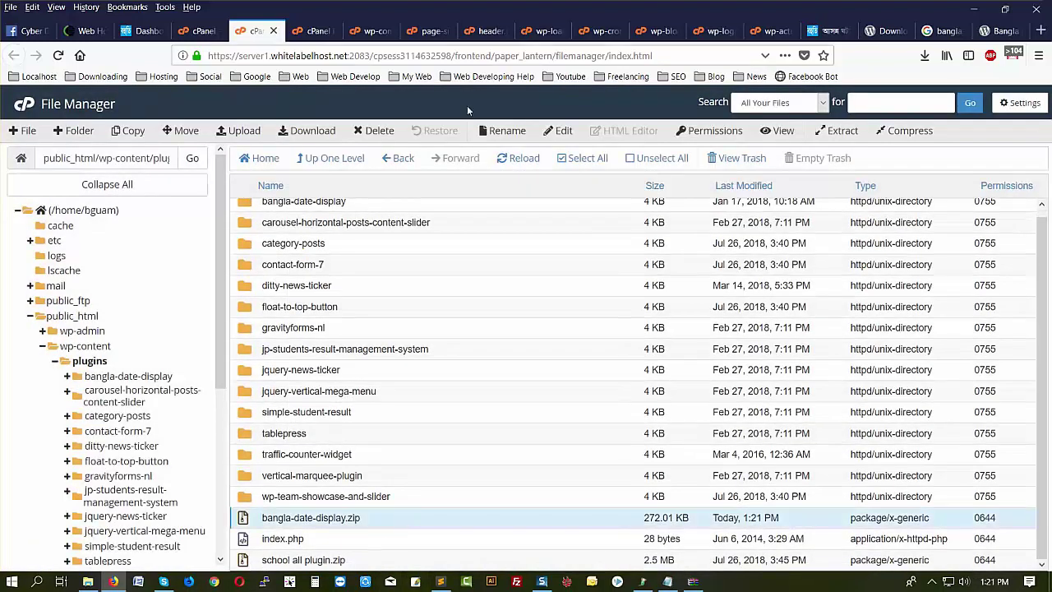
left_click(372, 136)
left_click(421, 337)
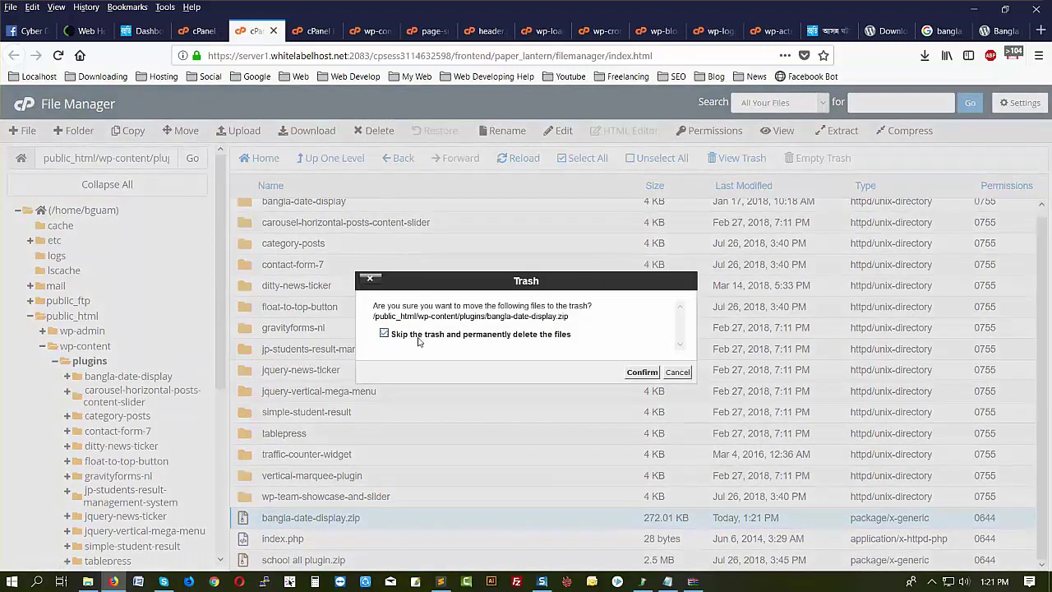
left_click(641, 373)
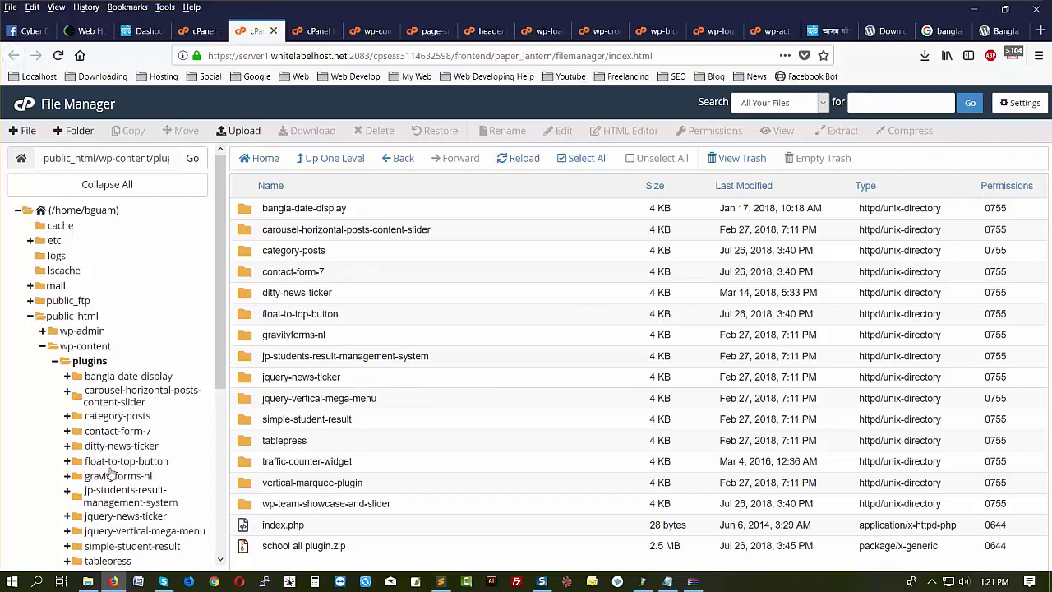
scroll(109, 472, "down", 3)
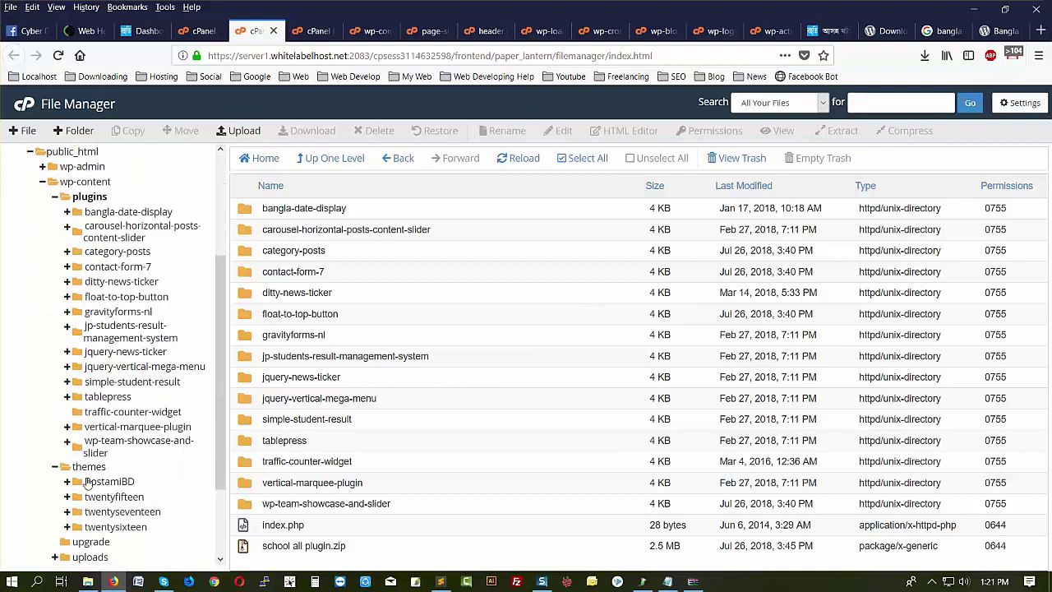
- Browse through wp-content to the uploads folder and select its 8.1 KB index.php
left_click(88, 467)
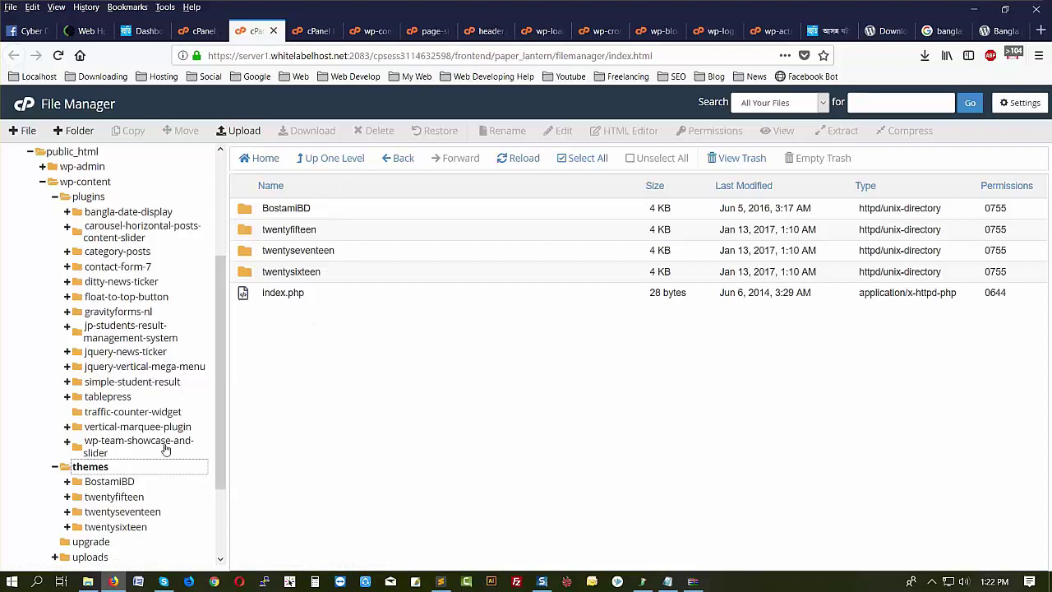
scroll(169, 448, "down", 3)
scroll(173, 438, "up", 5)
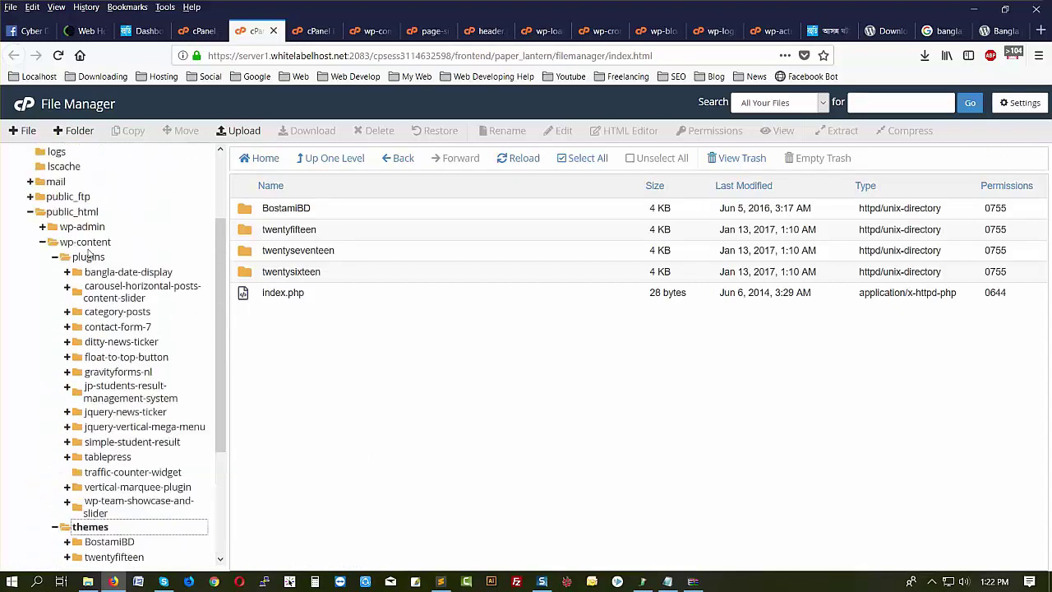
left_click(78, 240)
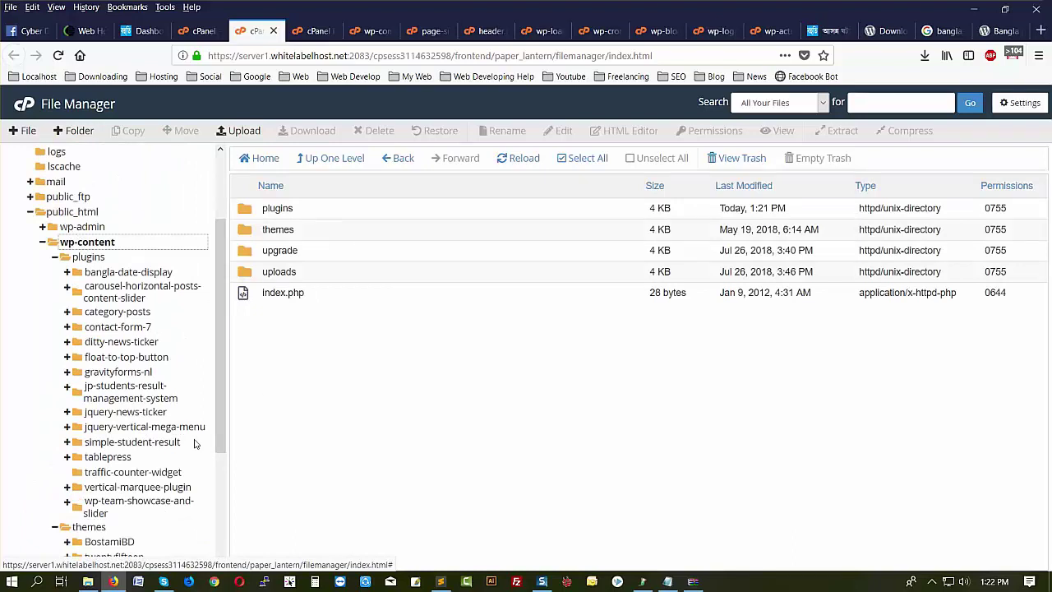
scroll(173, 453, "down", 4)
left_click(92, 438)
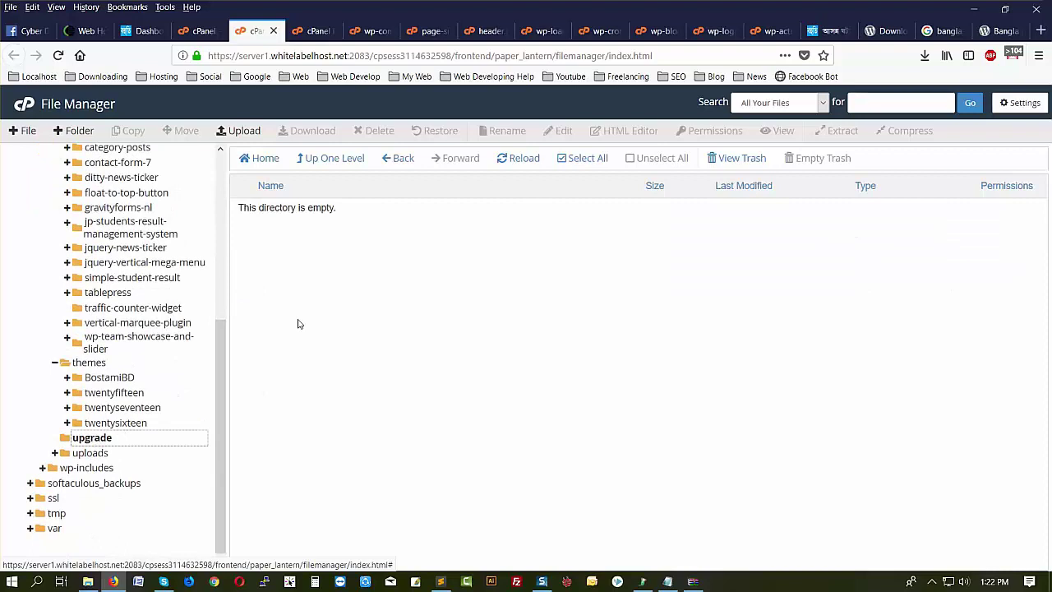
left_click(97, 453)
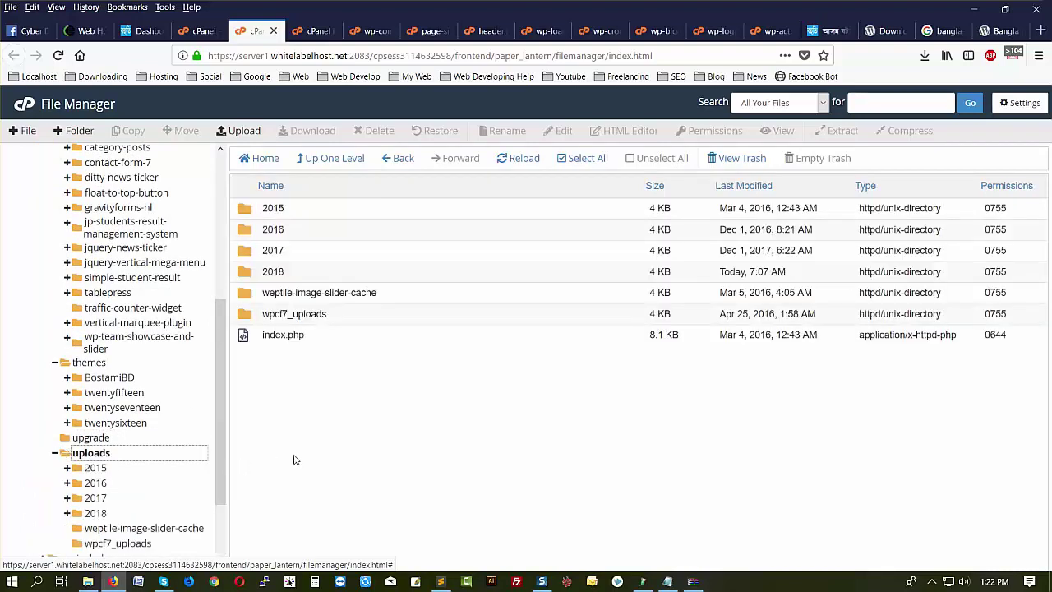
left_click(320, 338)
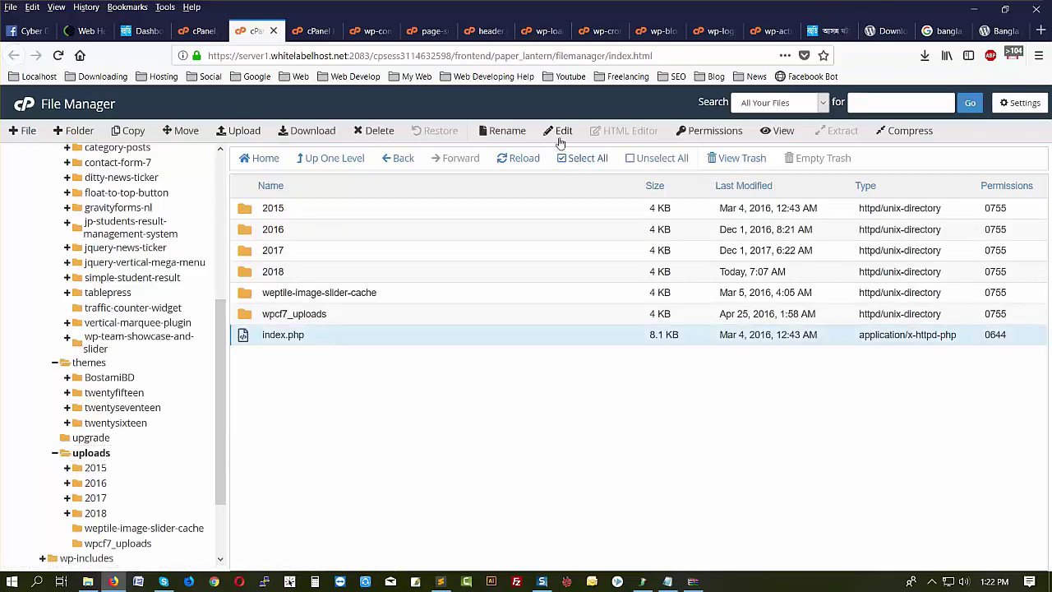
- Open uploads/index.php in the editor and delete the obfuscated code on line 1
left_click(560, 142)
left_click(654, 438)
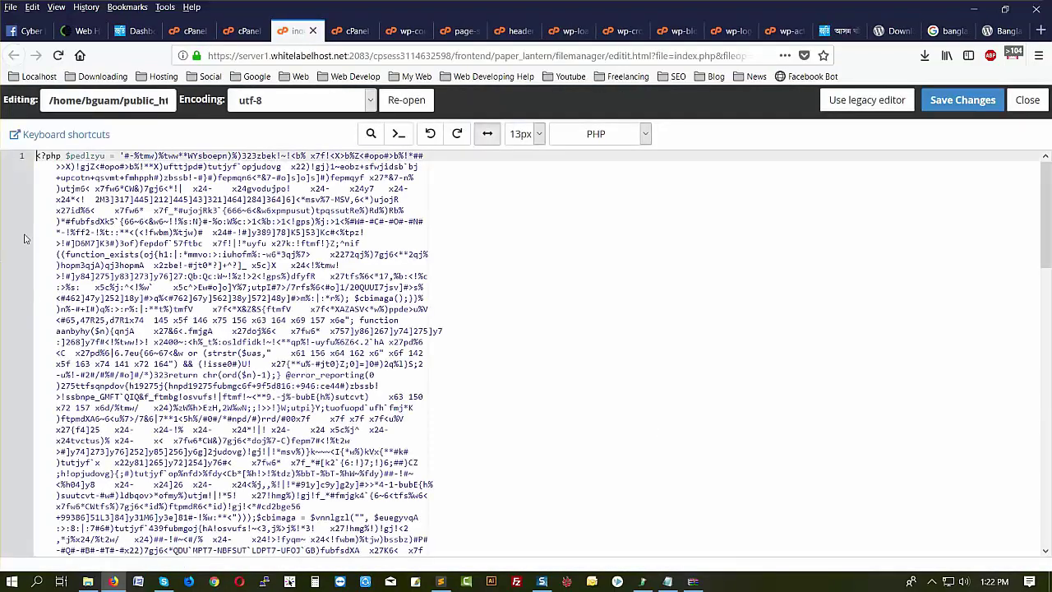
scroll(141, 386, "down", 15)
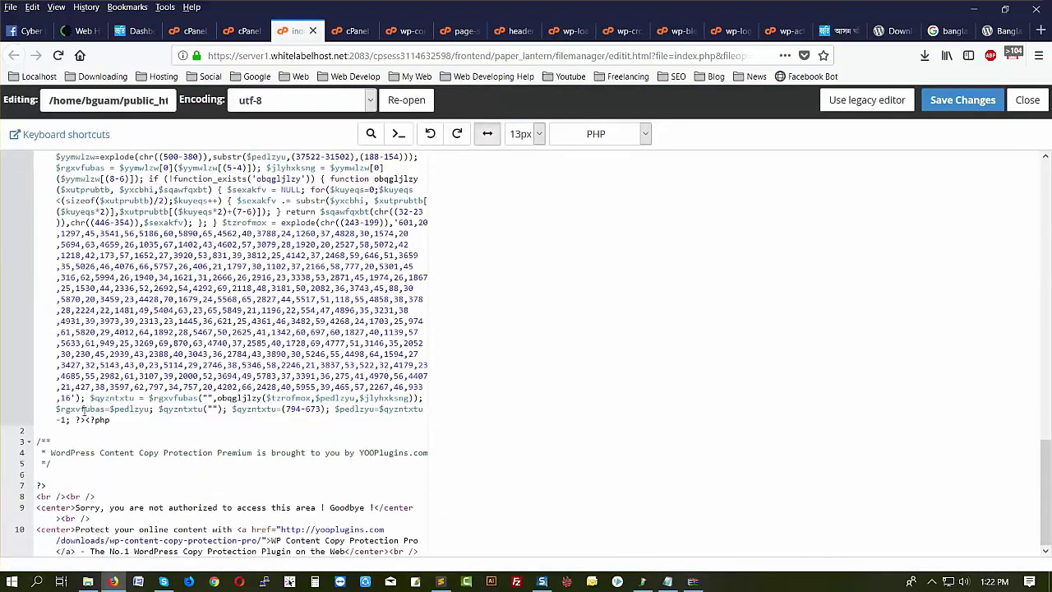
left_click_drag(88, 420, 3, 91)
scroll(242, 457, "down", 12)
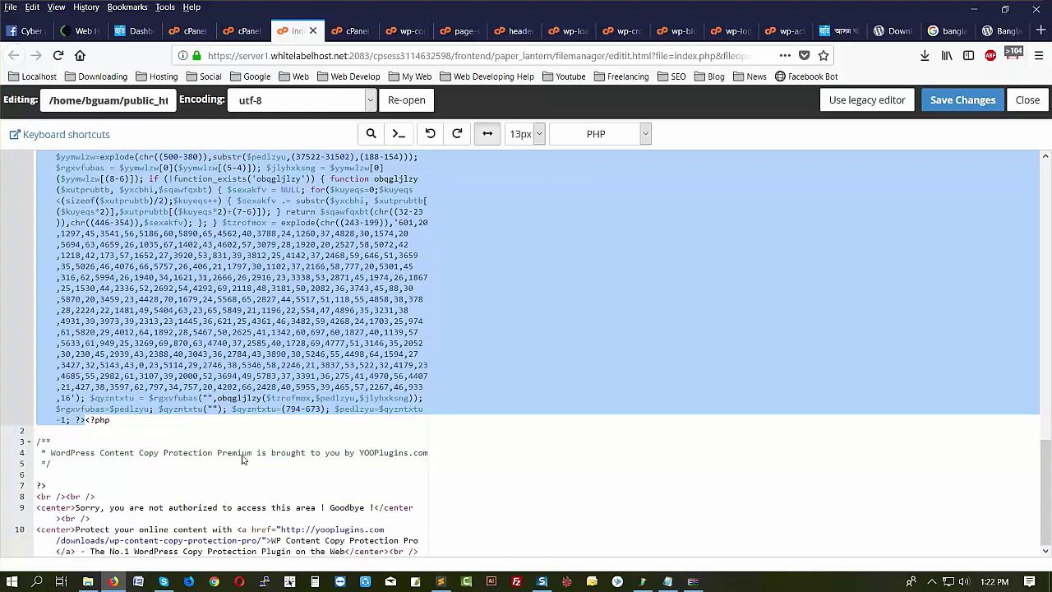
key("Delete")
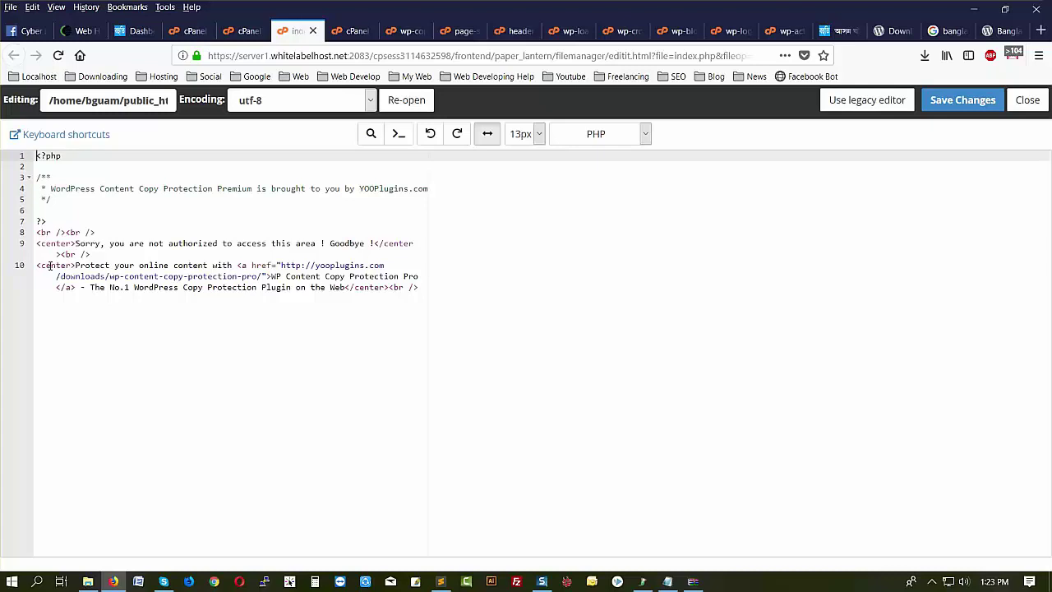
- Delete the copy-protection HTML on lines 8–10 and save the file
left_click_drag(425, 291, 171, 265)
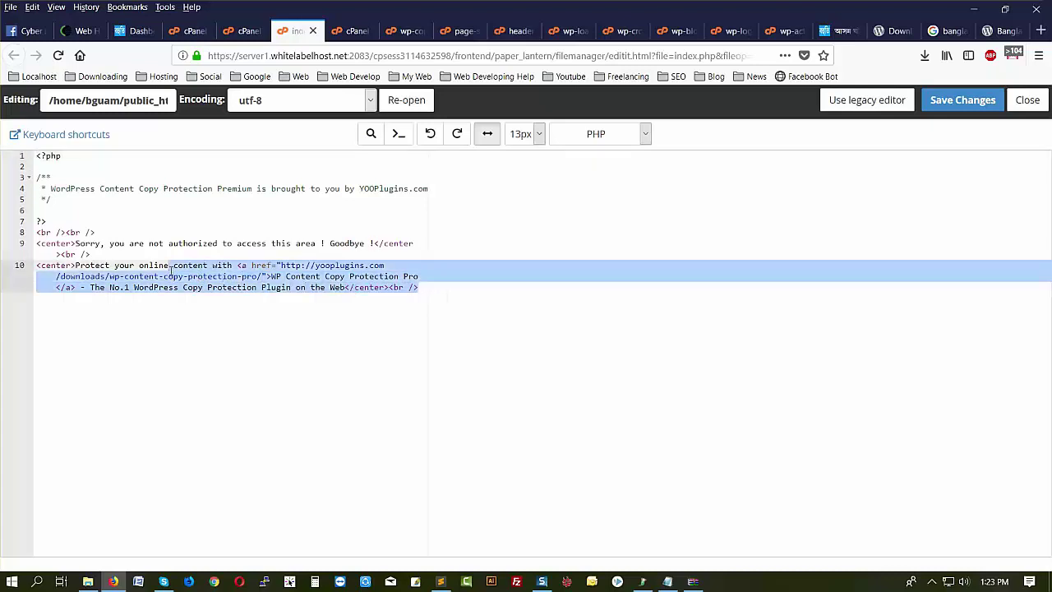
left_click(238, 292)
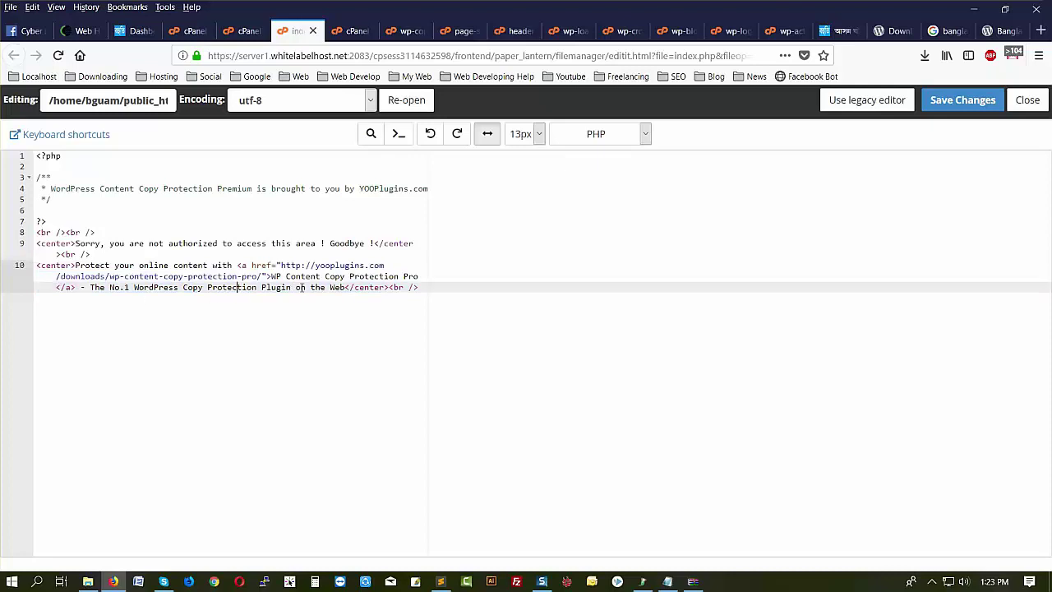
left_click_drag(428, 288, 6, 249)
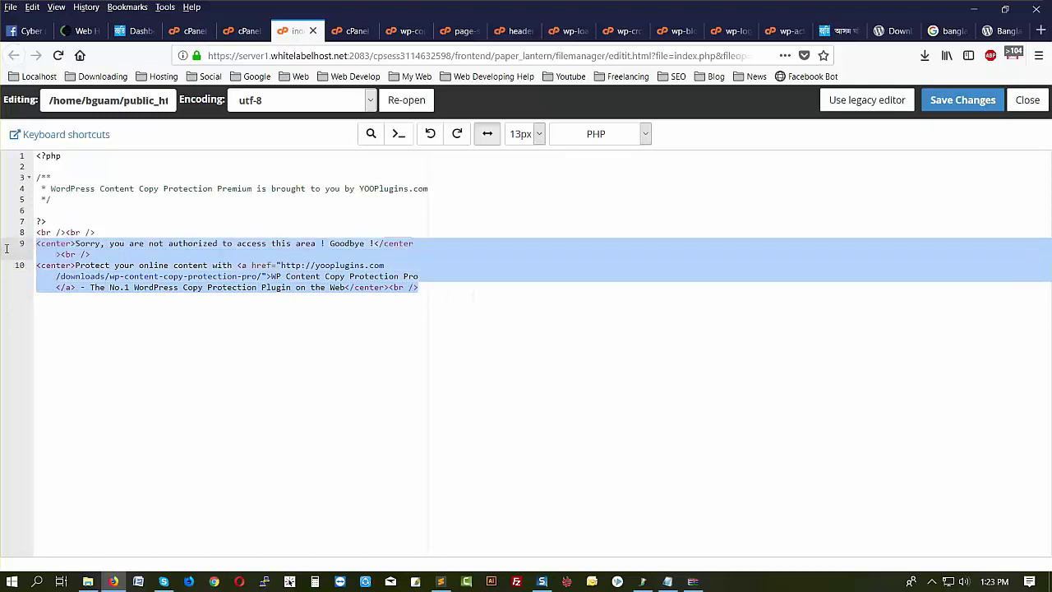
left_click_drag(6, 248, 14, 161)
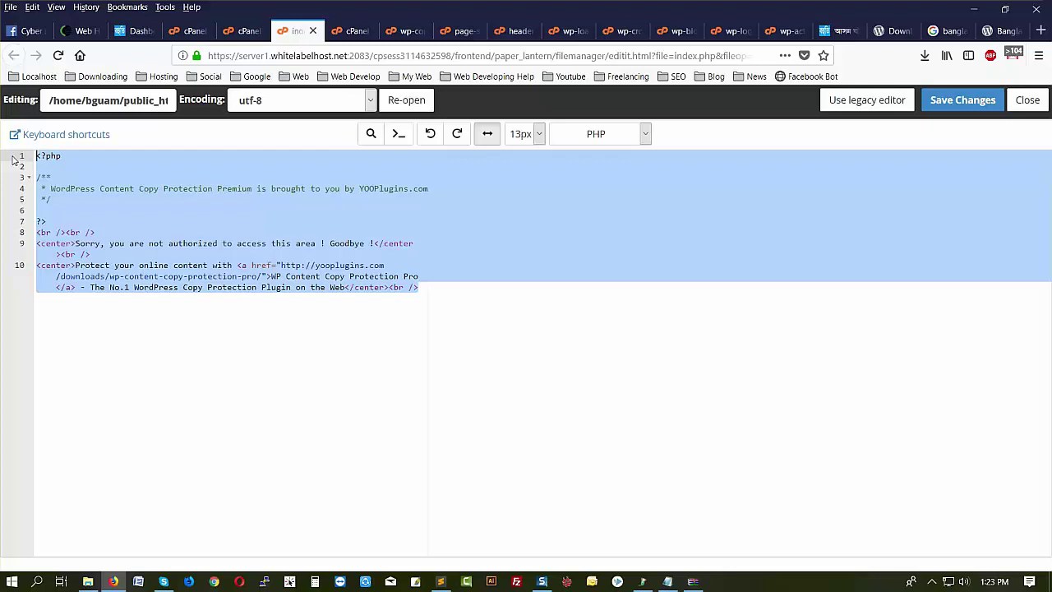
left_click_drag(419, 287, 19, 233)
key("Delete")
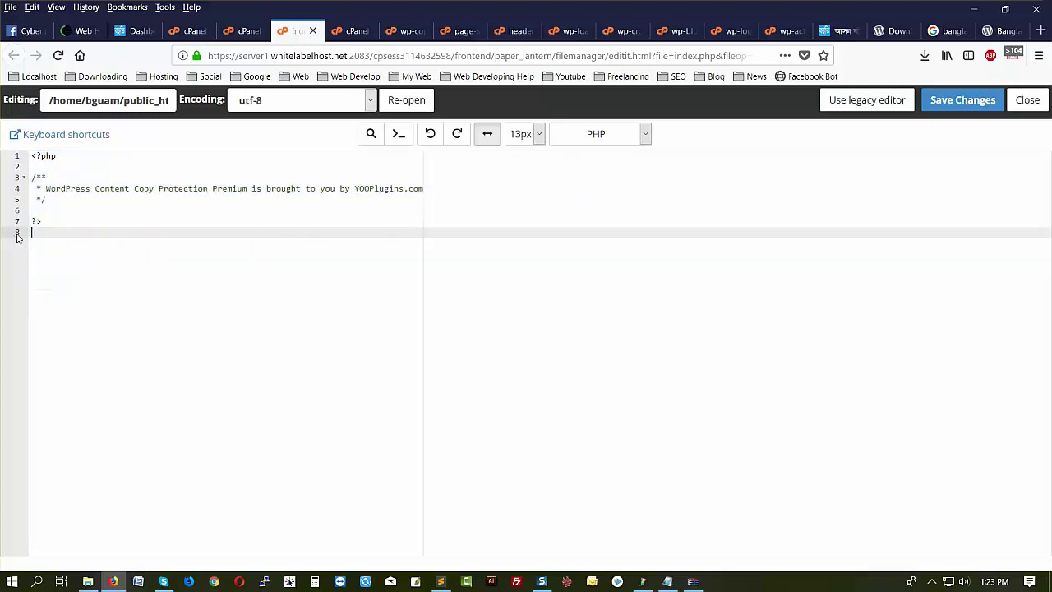
left_click(972, 103)
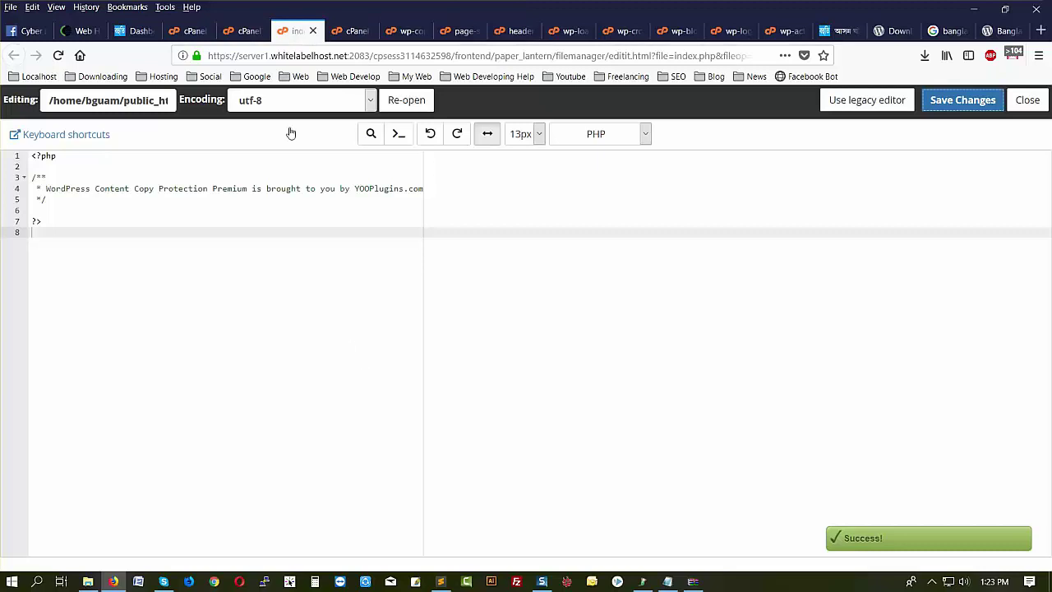
left_click(246, 31)
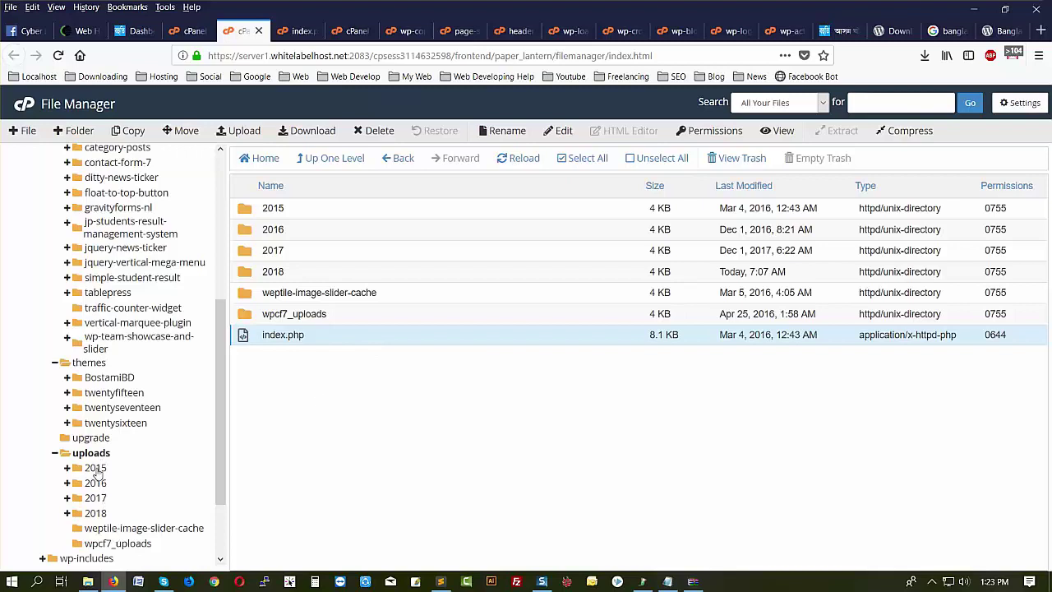
- Open uploads/2015/index.php in the editor and delete line 1's obfuscated code
left_click(95, 468)
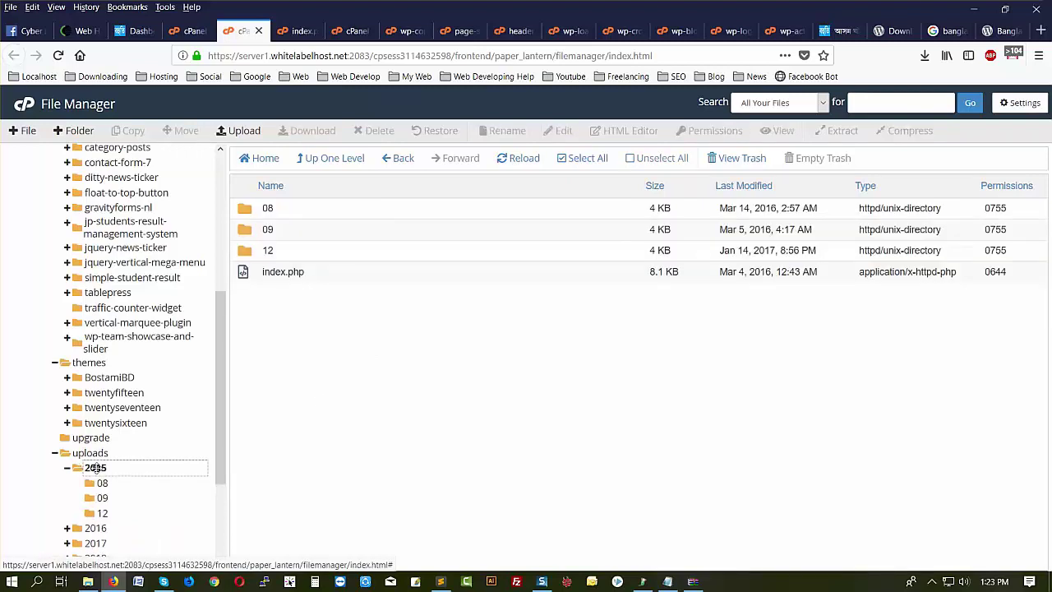
left_click(320, 276)
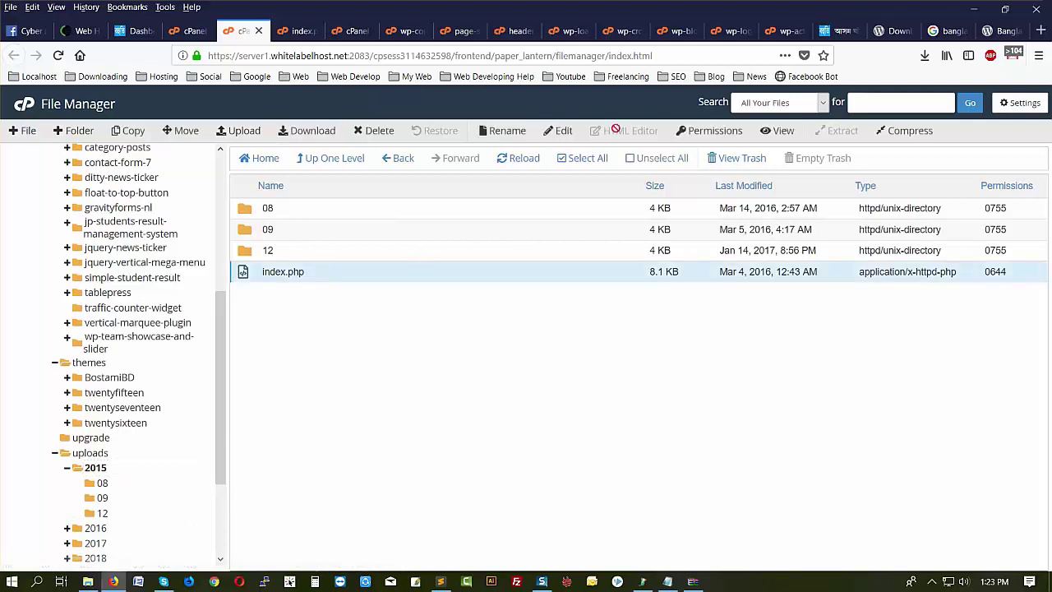
left_click(563, 133)
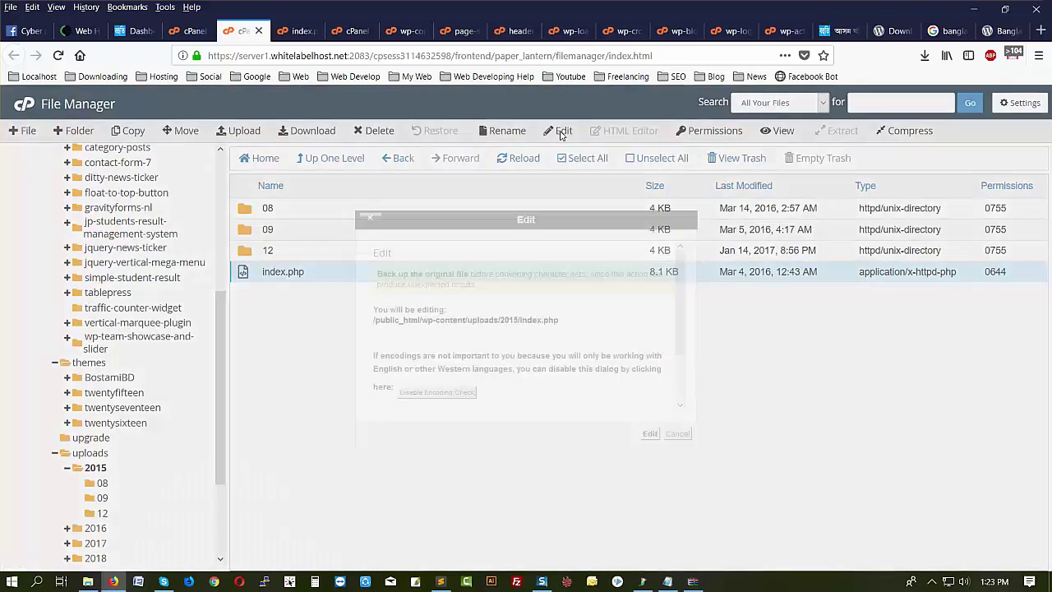
left_click(650, 434)
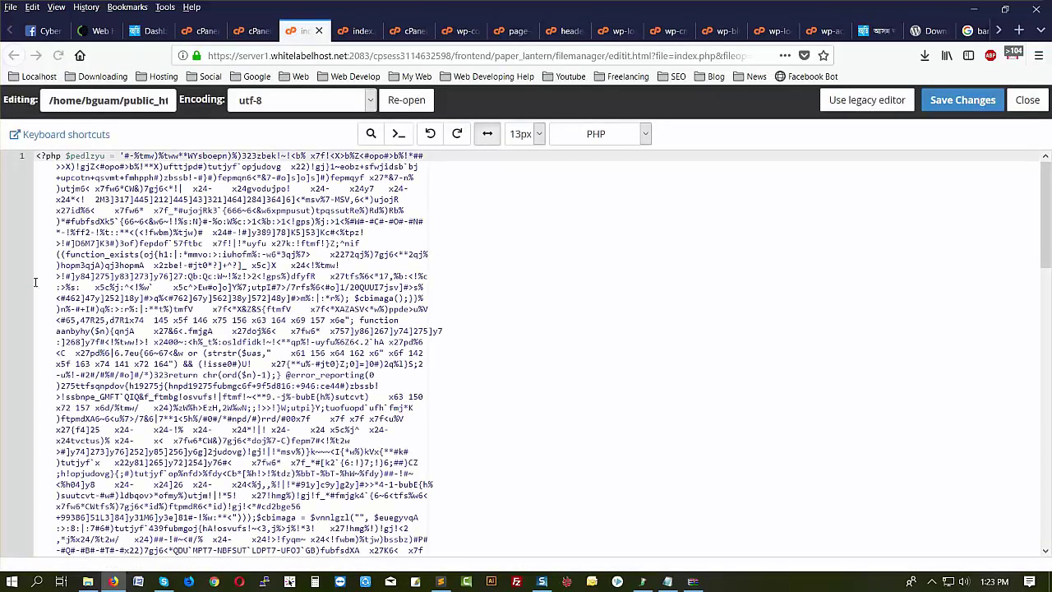
left_click_drag(37, 156, 51, 442)
left_click_drag(263, 404, 80, 420)
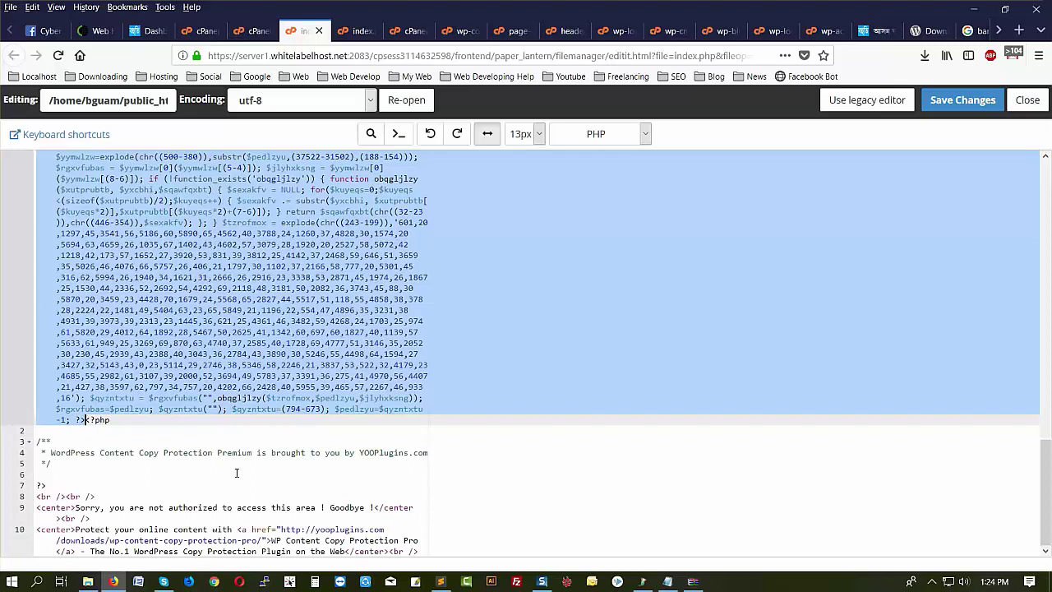
key("BackSpace")
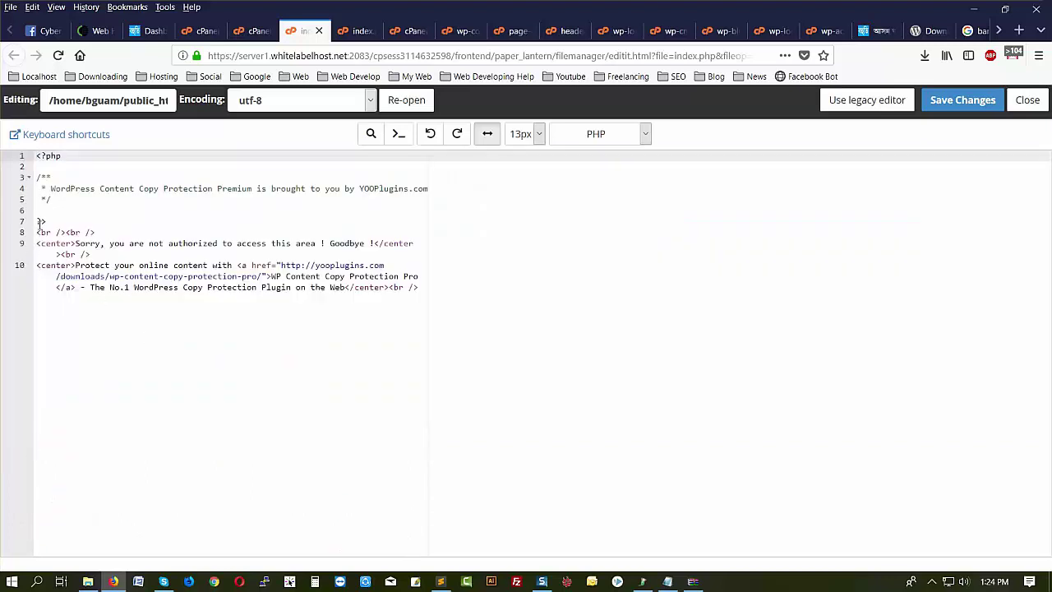
- Delete the leftover HTML on lines 8–10 and save the file
left_click_drag(37, 235, 323, 303)
key("BackSpace")
key("BackSpace")
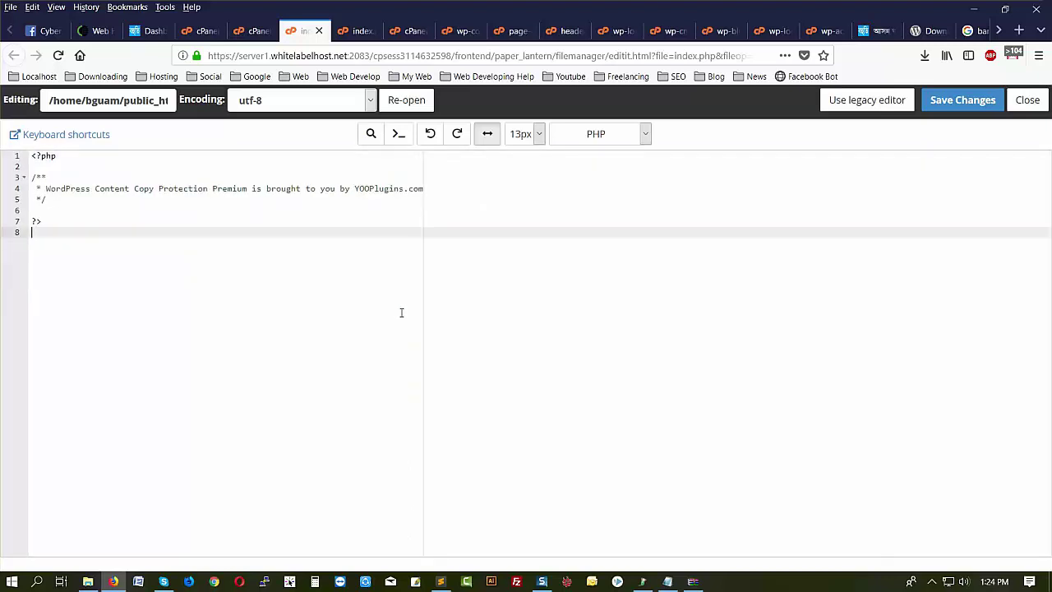
left_click(967, 101)
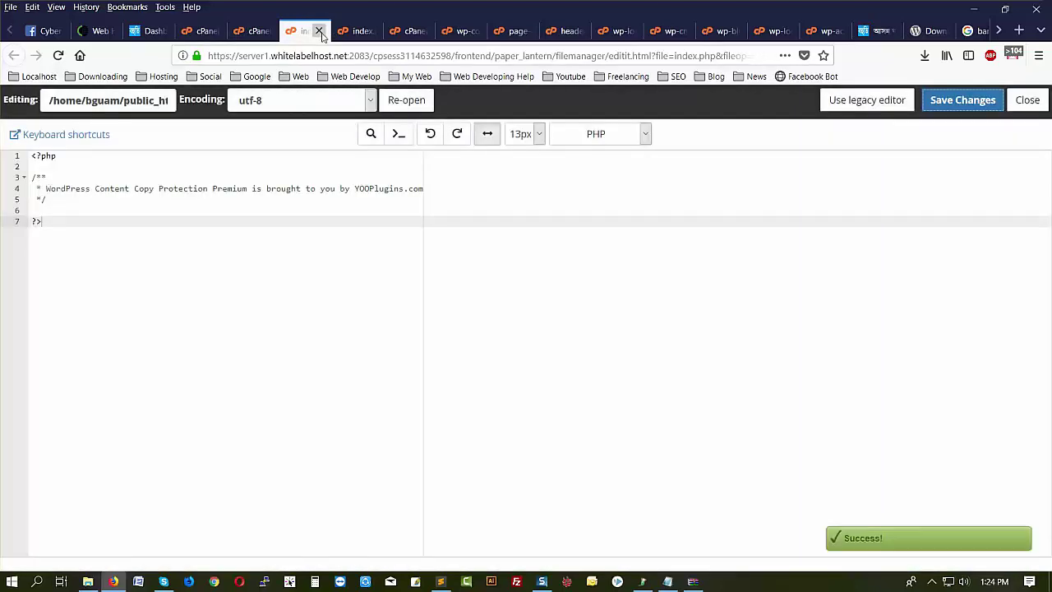
left_click(319, 30)
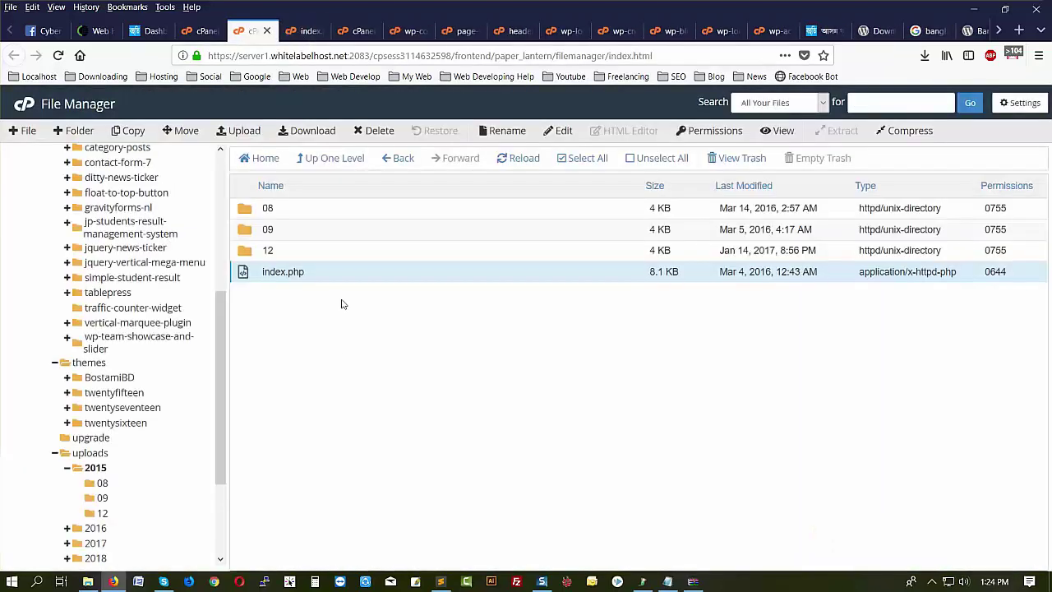
- Open the index.php in uploads/2015/08 in the code editor
left_click(101, 485)
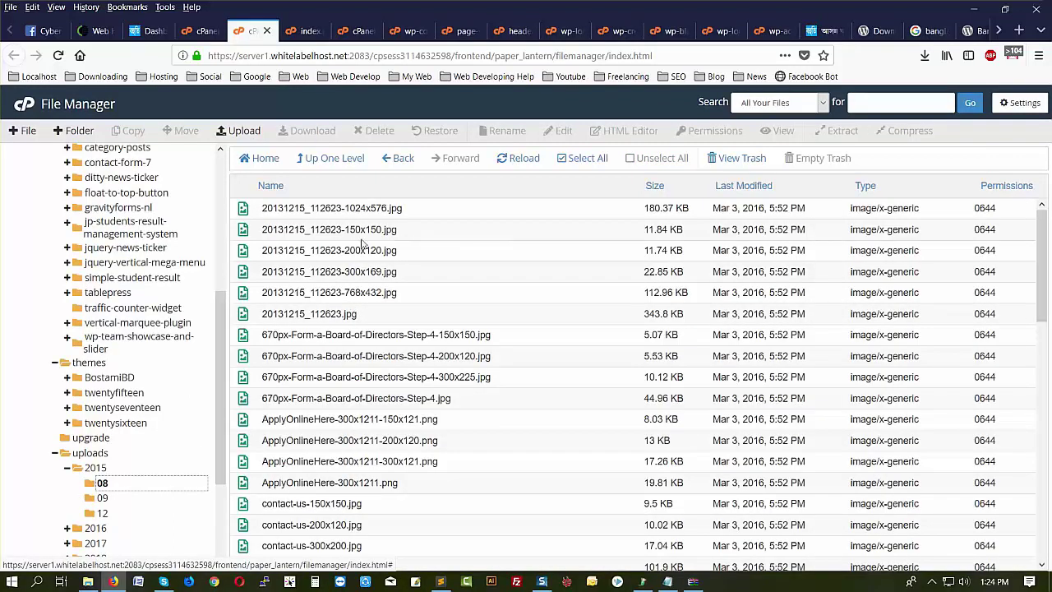
scroll(362, 247, "down", 5)
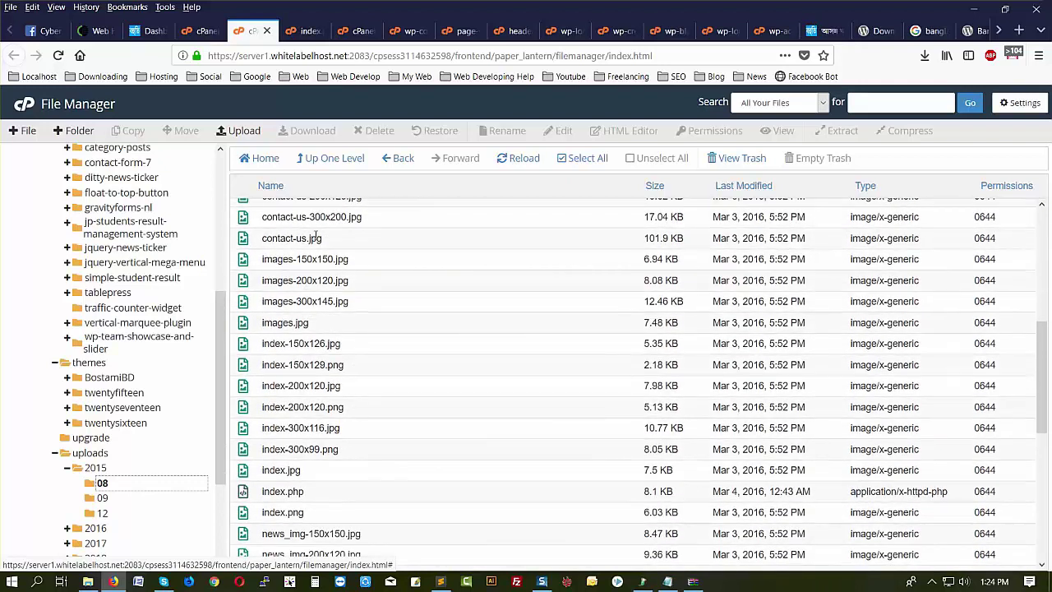
scroll(244, 408, "down", 2)
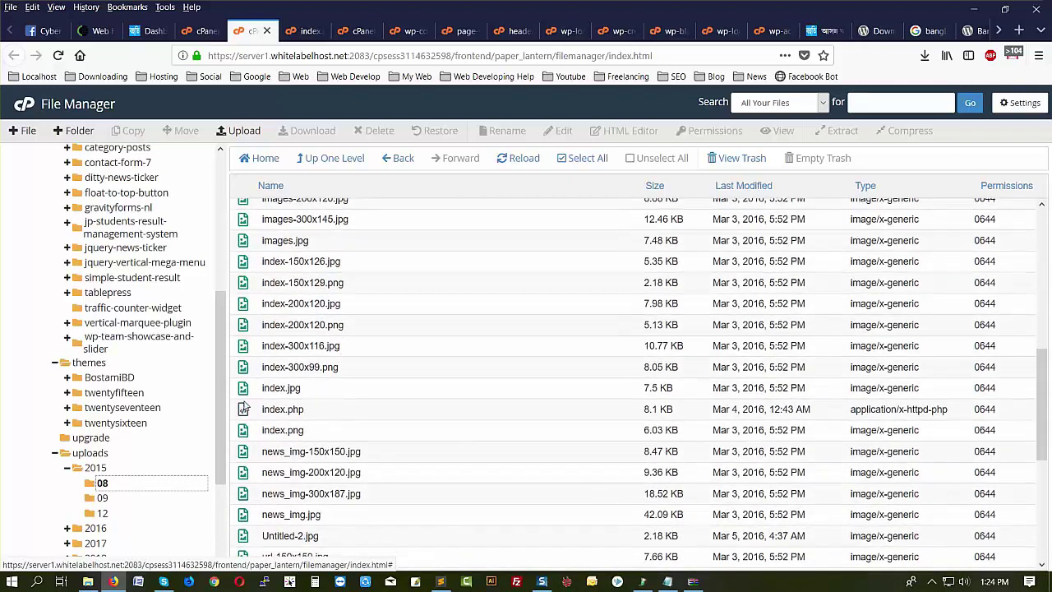
left_click(320, 408)
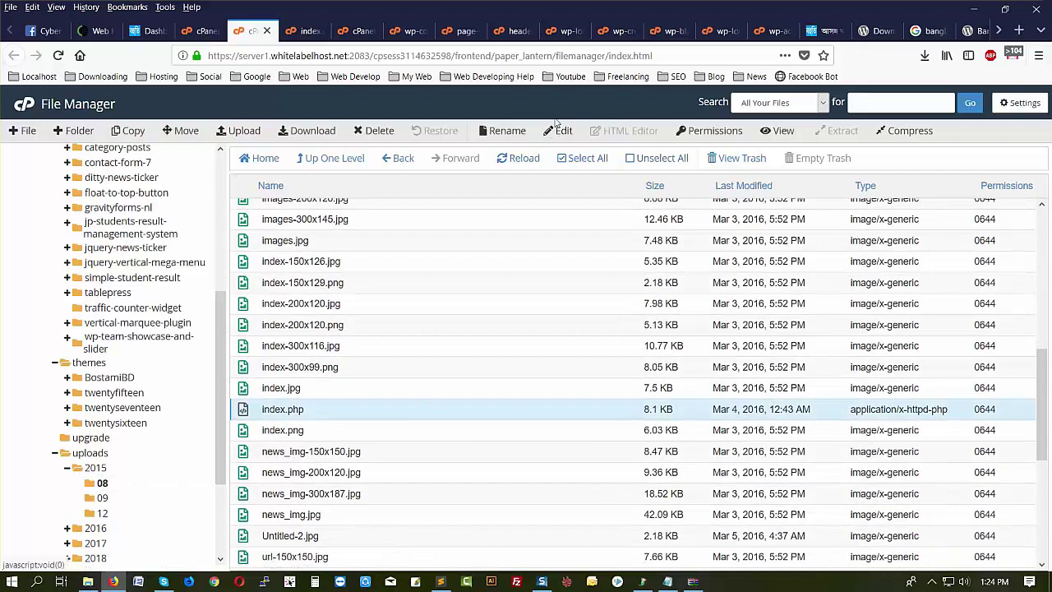
left_click(562, 131)
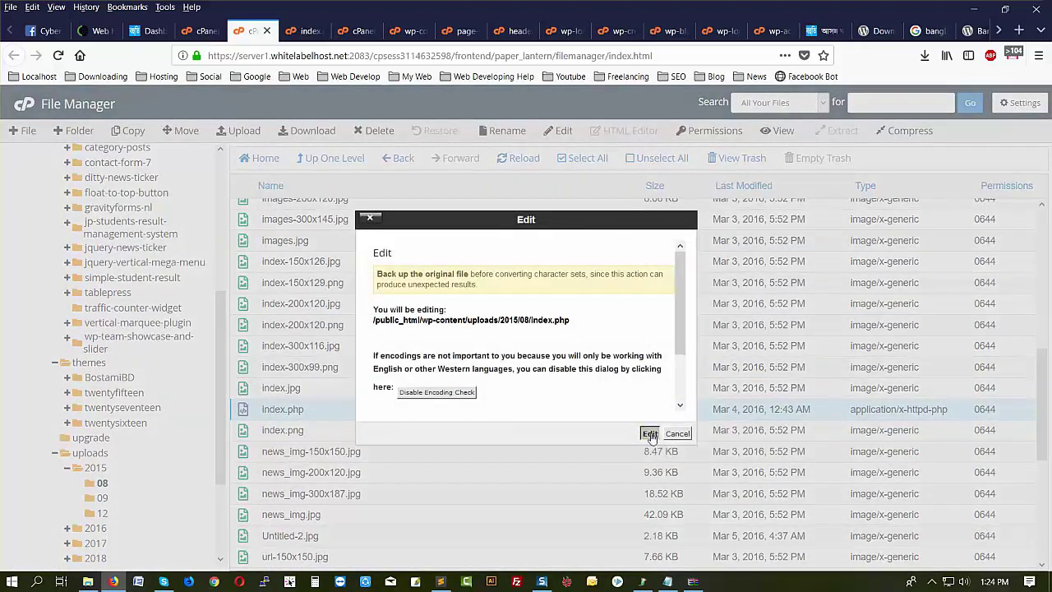
left_click(650, 434)
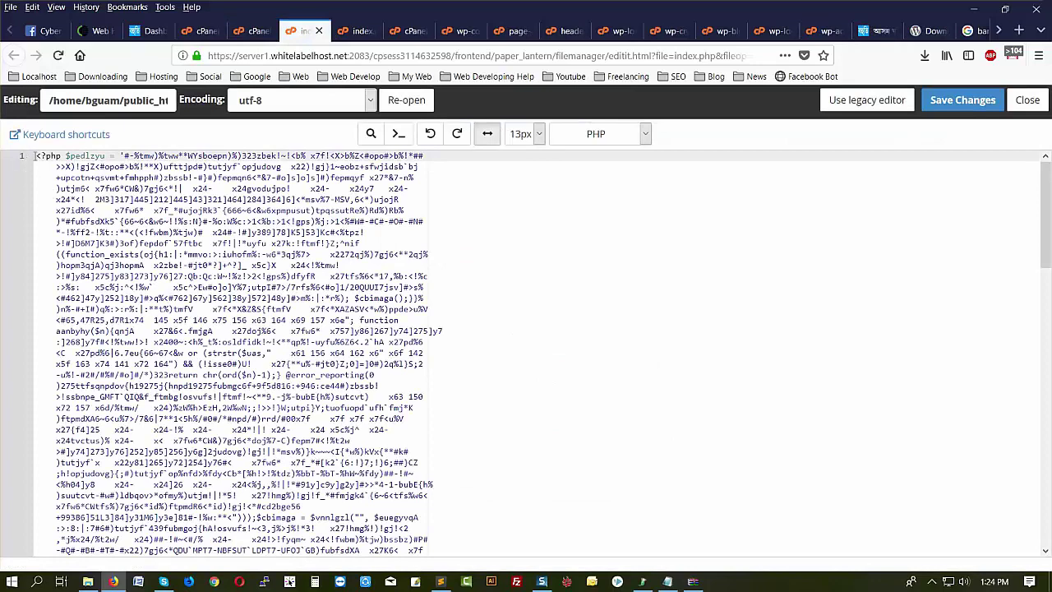
- Delete the obfuscated line-1 code and leftover HTML lines 8–10, then save the file
left_click_drag(37, 156, 86, 421)
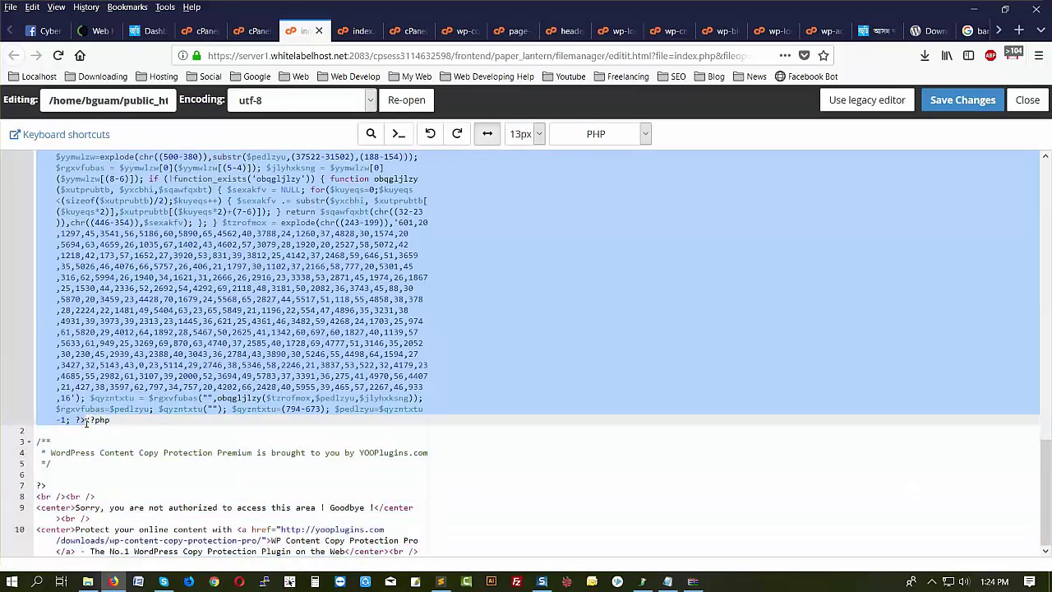
key("Delete")
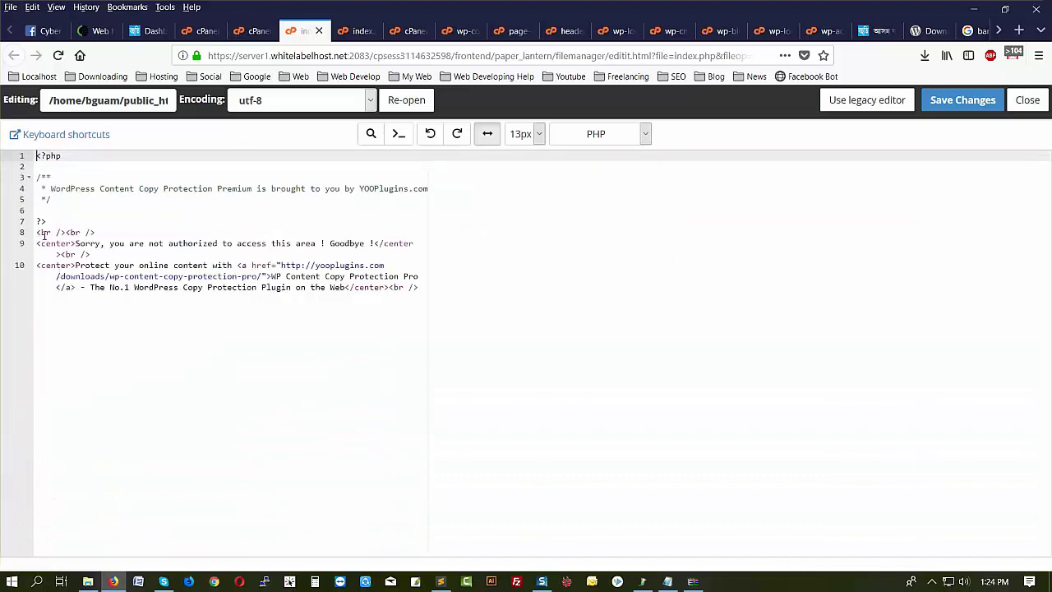
left_click_drag(35, 234, 413, 312)
key("Delete")
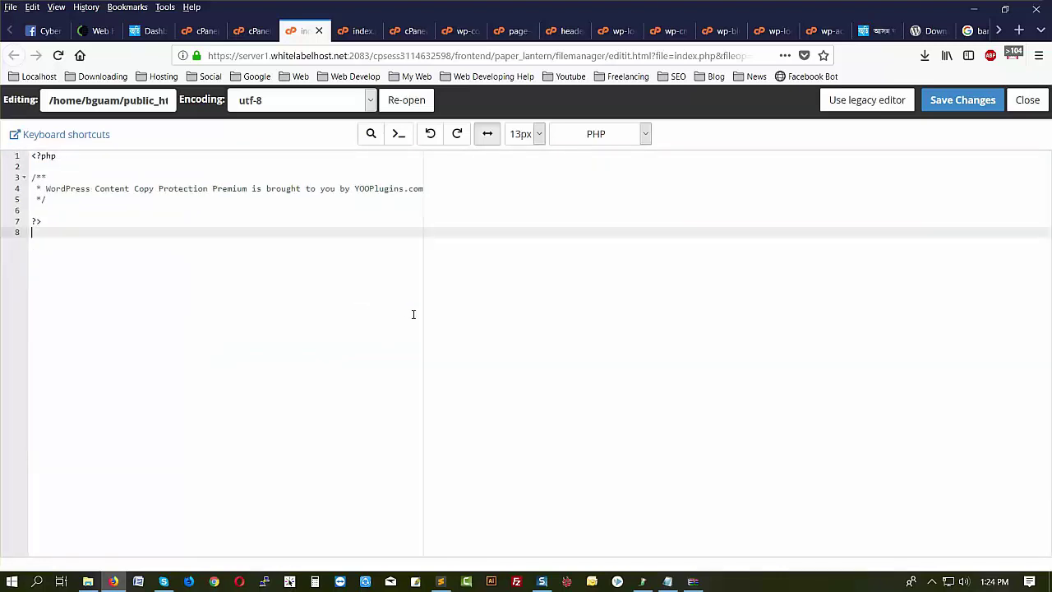
key("BackSpace")
left_click(962, 99)
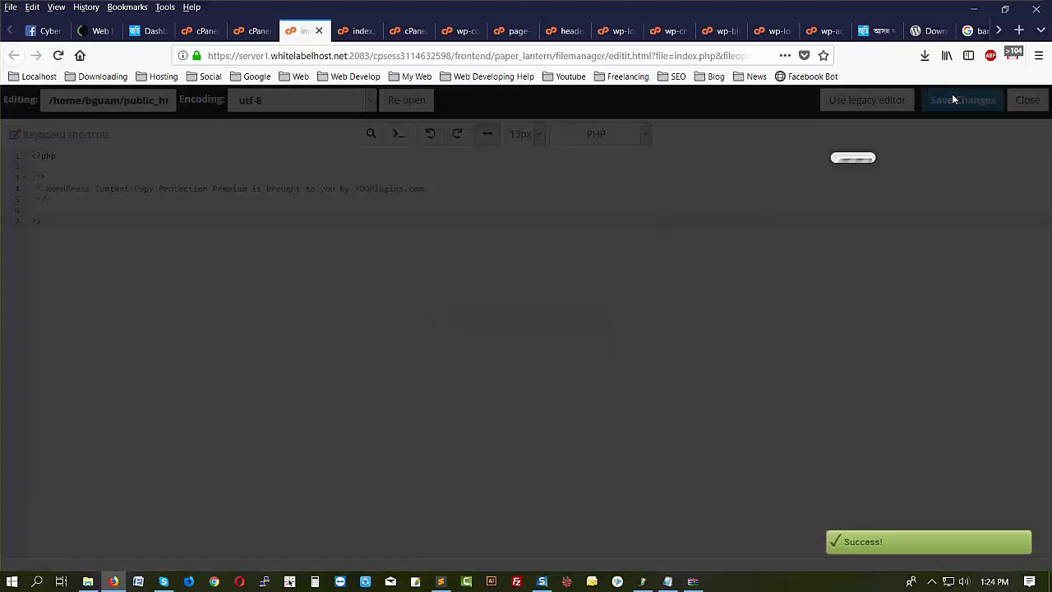
left_click(258, 30)
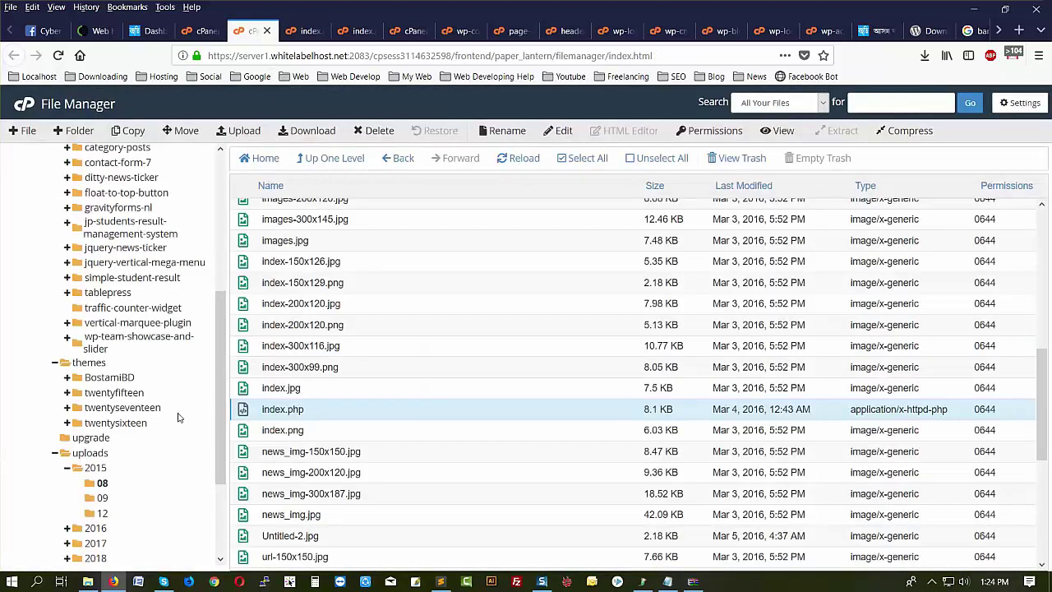
- Open the index.php in uploads/2015/09 in the code editor
left_click(103, 499)
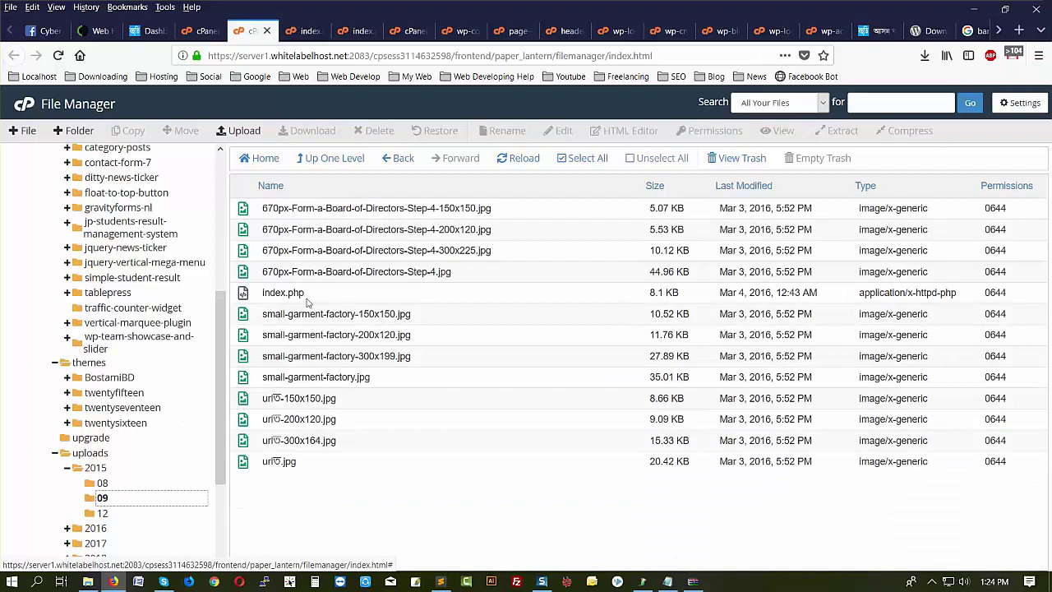
left_click(103, 485)
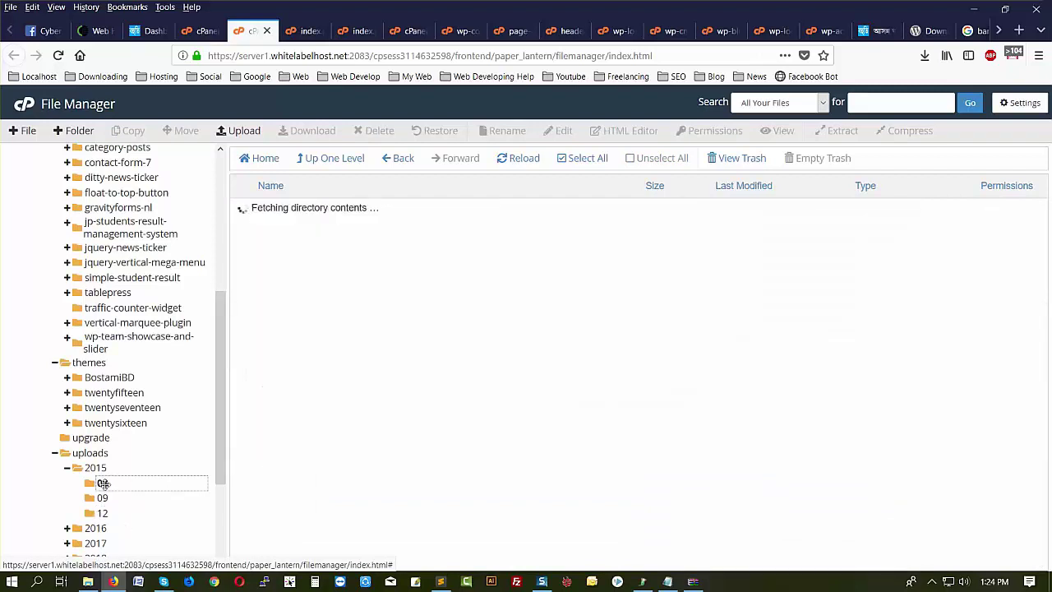
scroll(367, 296, "down", 5)
scroll(357, 378, "down", 5)
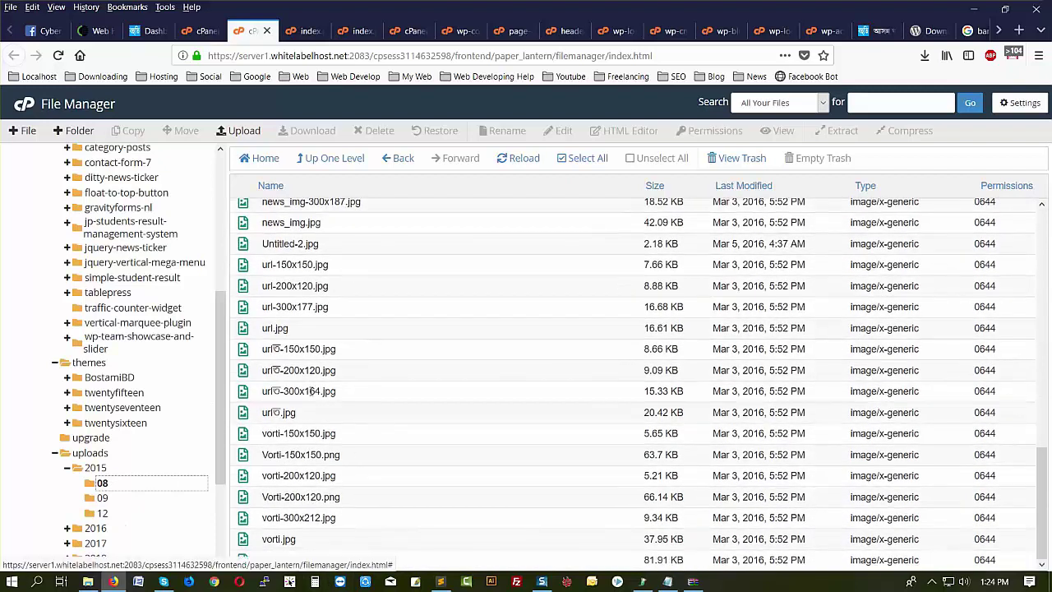
left_click(102, 498)
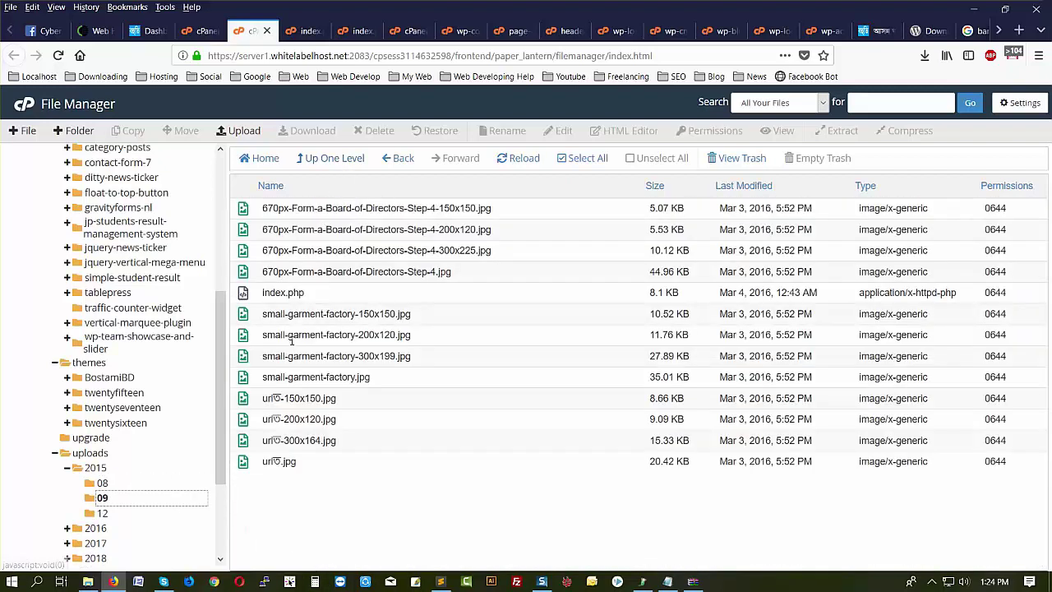
left_click(315, 298)
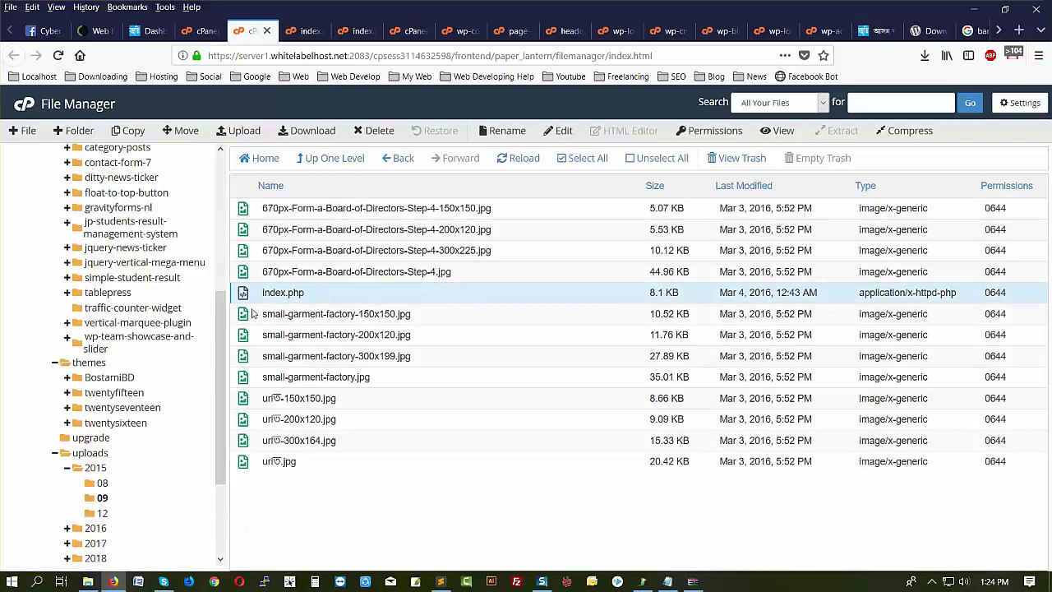
left_click(562, 134)
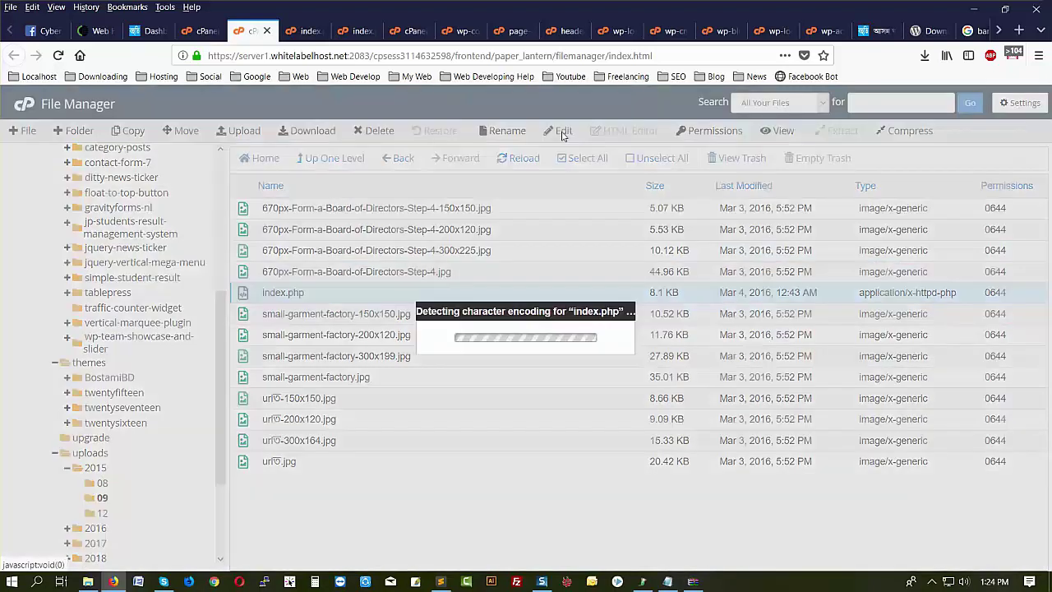
left_click(647, 435)
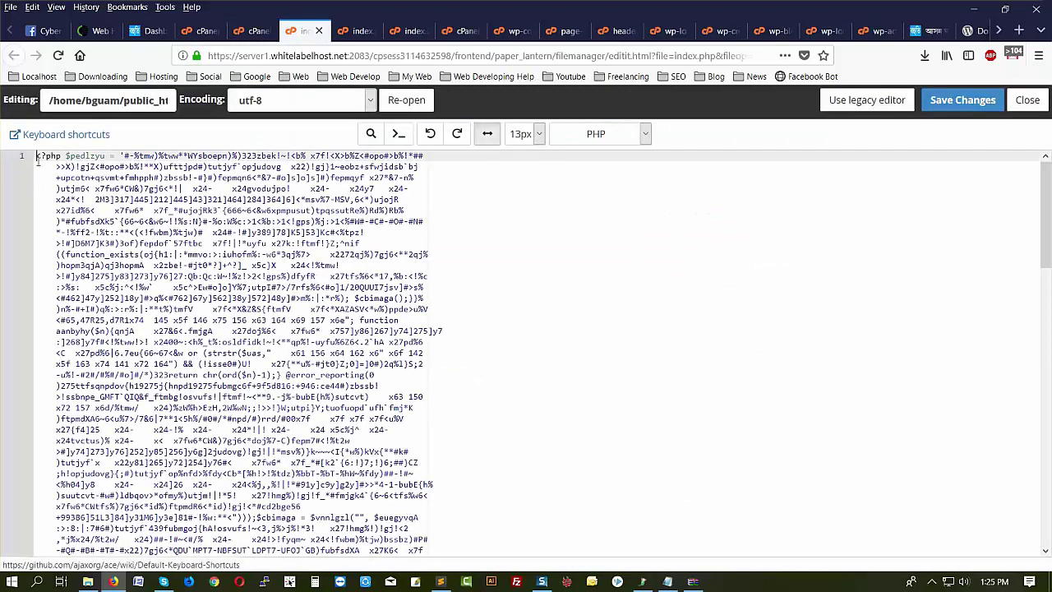
- Strip the obfuscated line-1 code and HTML lines 8–10 from the 09 index.php and save
left_click_drag(37, 158, 86, 420)
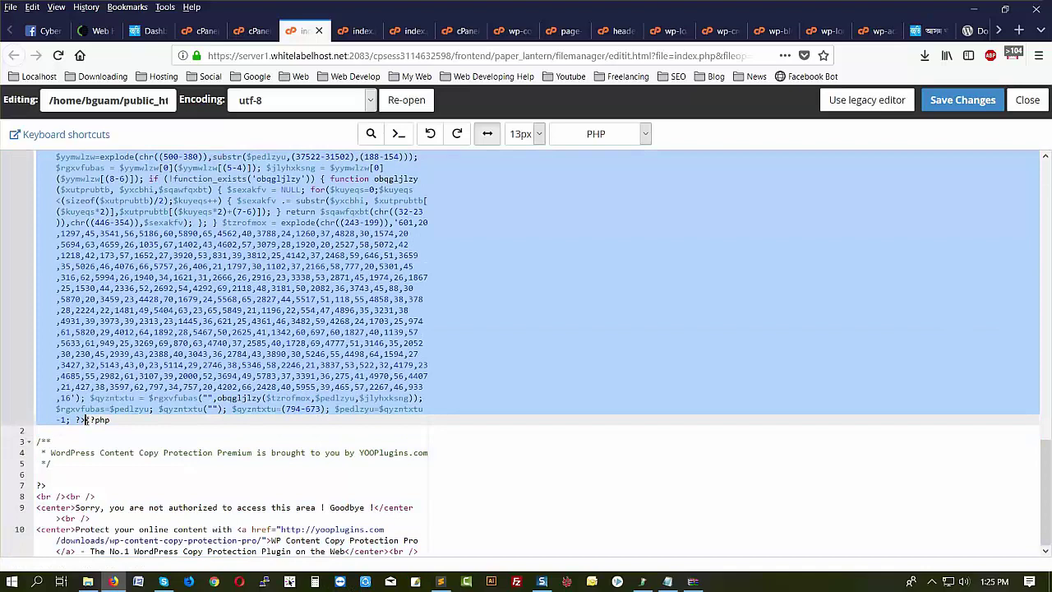
key("Delete")
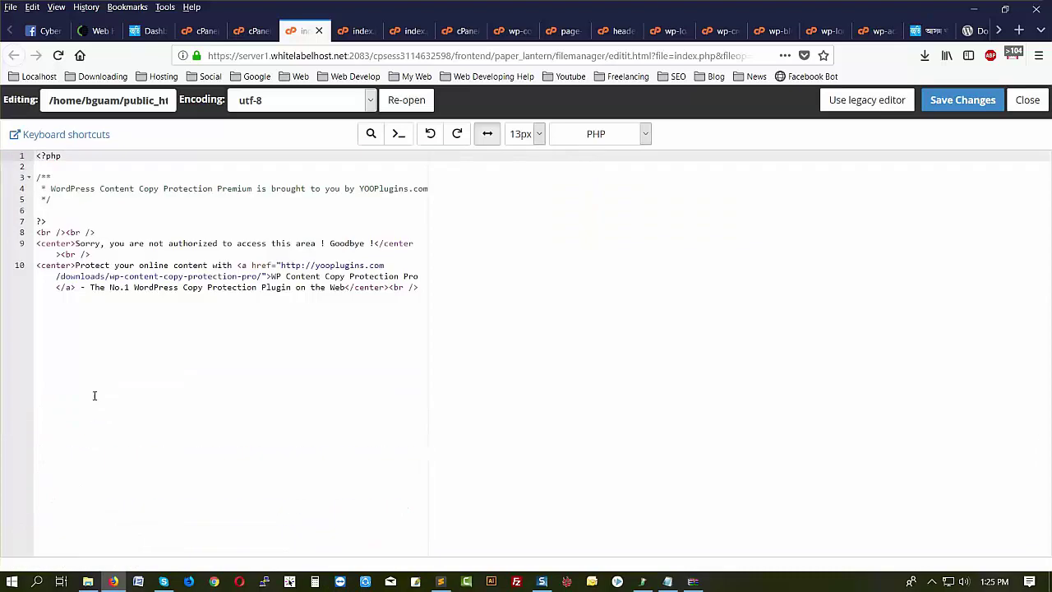
left_click_drag(37, 233, 411, 341)
key("Delete")
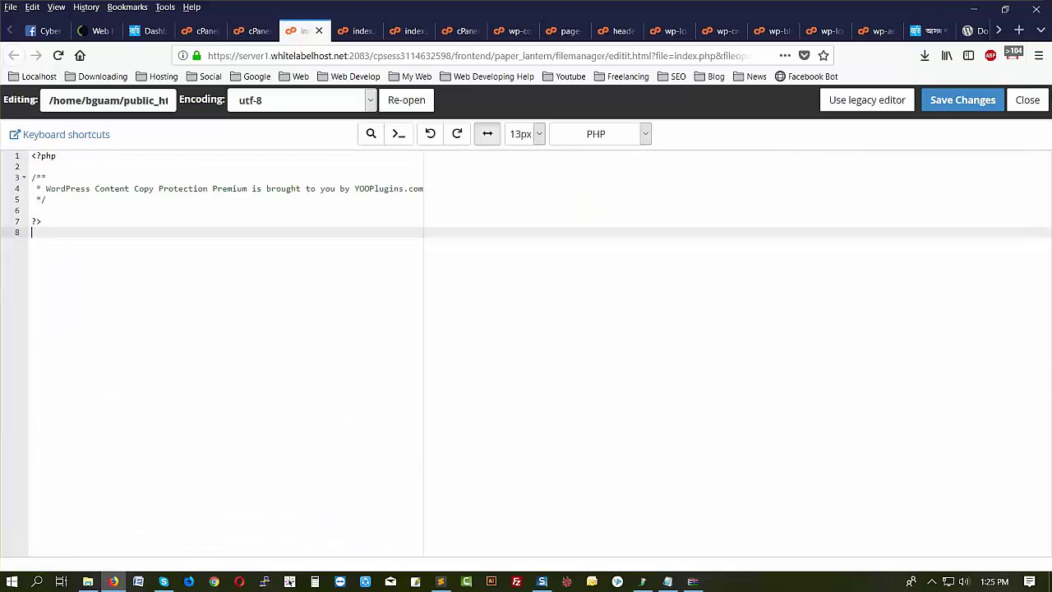
left_click(974, 99)
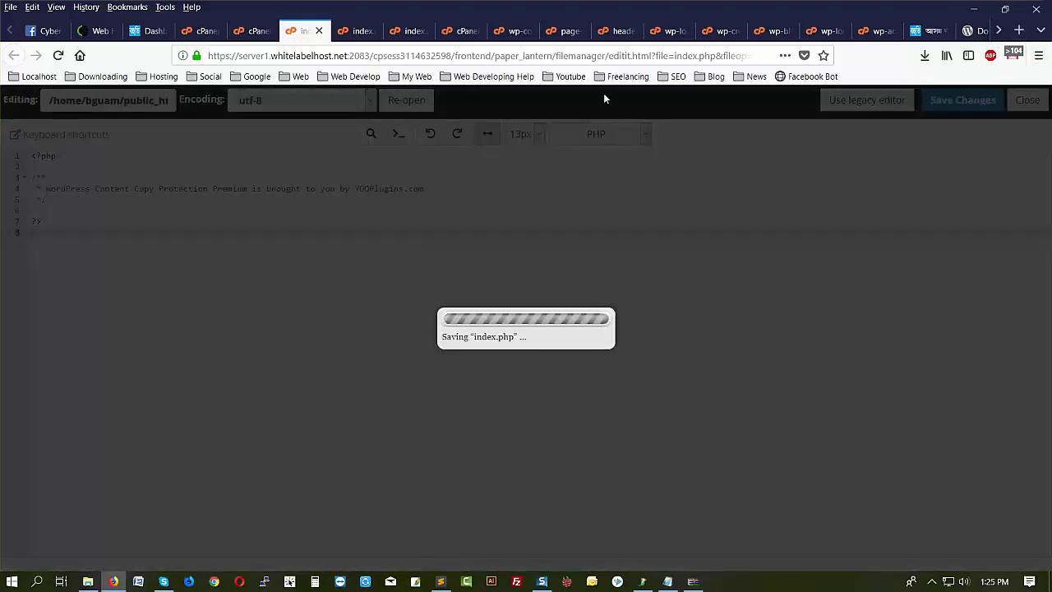
key("ctrl+Page_Up")
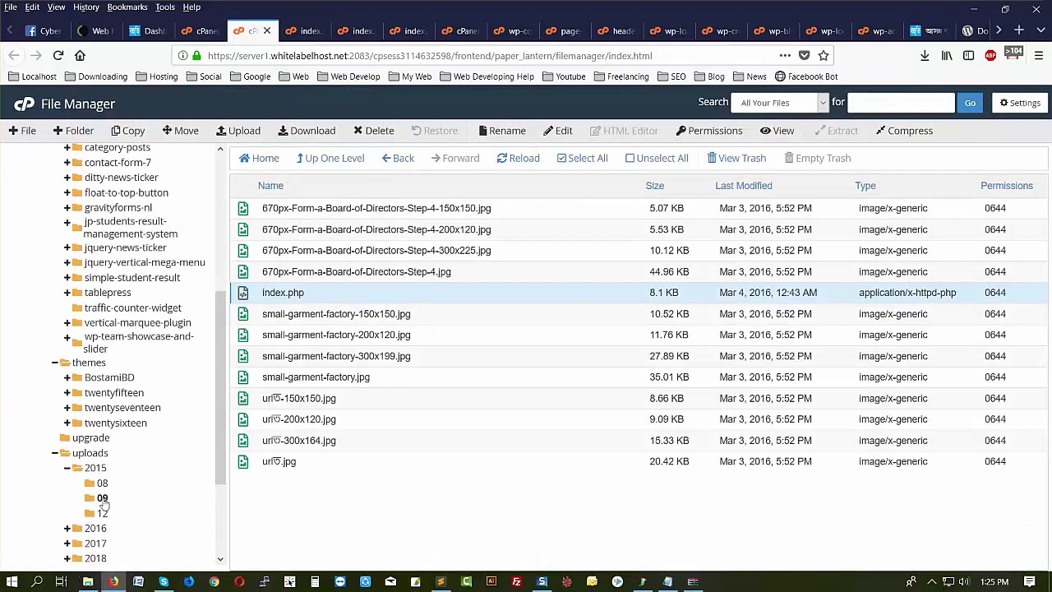
- Open the index.php in uploads/2015/12 in the code editor
left_click(101, 513)
scroll(347, 423, "down", 5)
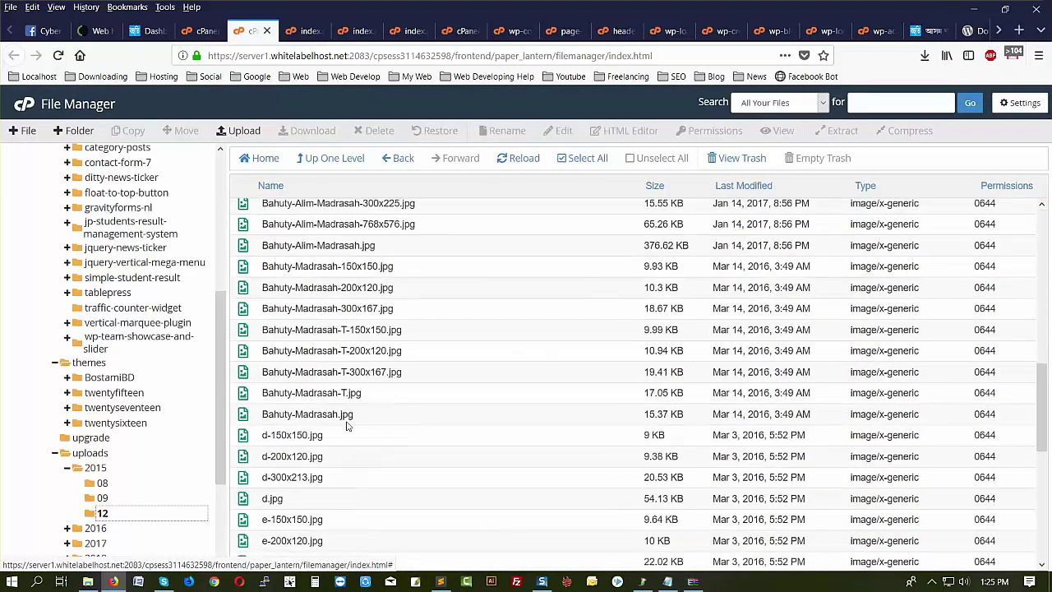
scroll(347, 426, "down", 5)
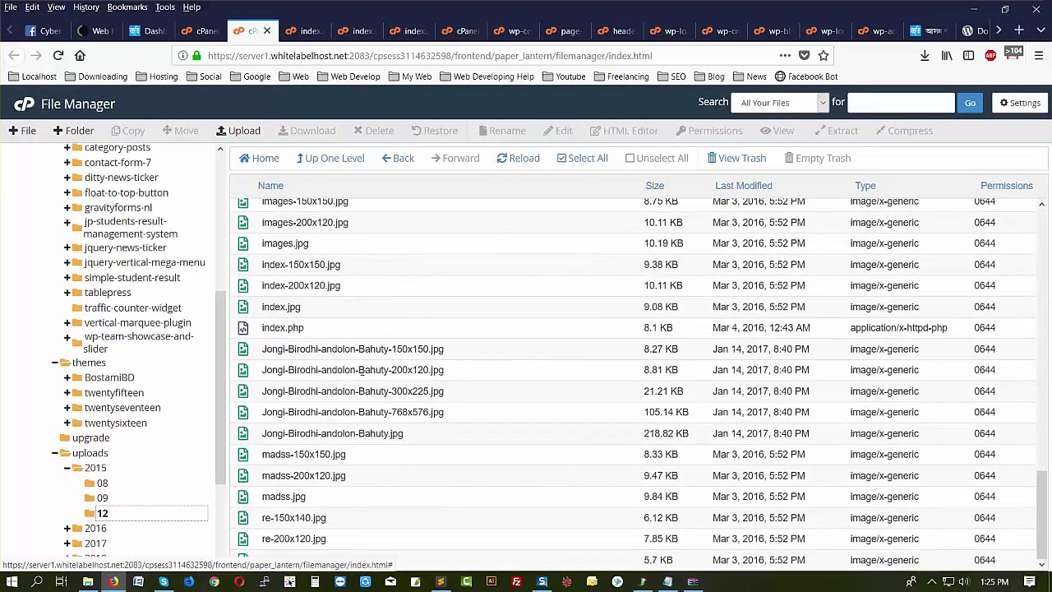
left_click(309, 328)
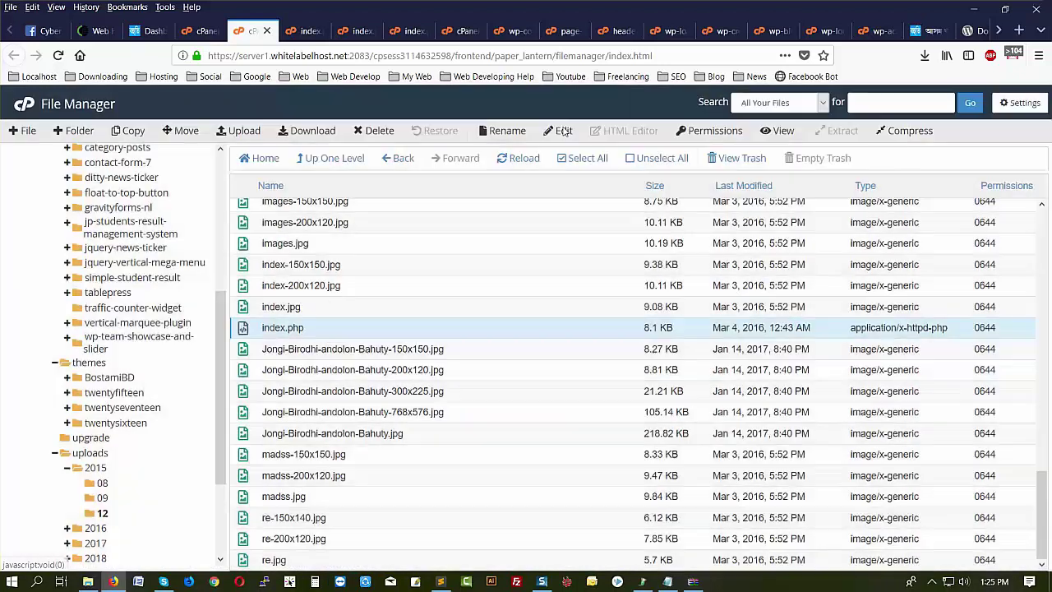
left_click(564, 131)
left_click(649, 431)
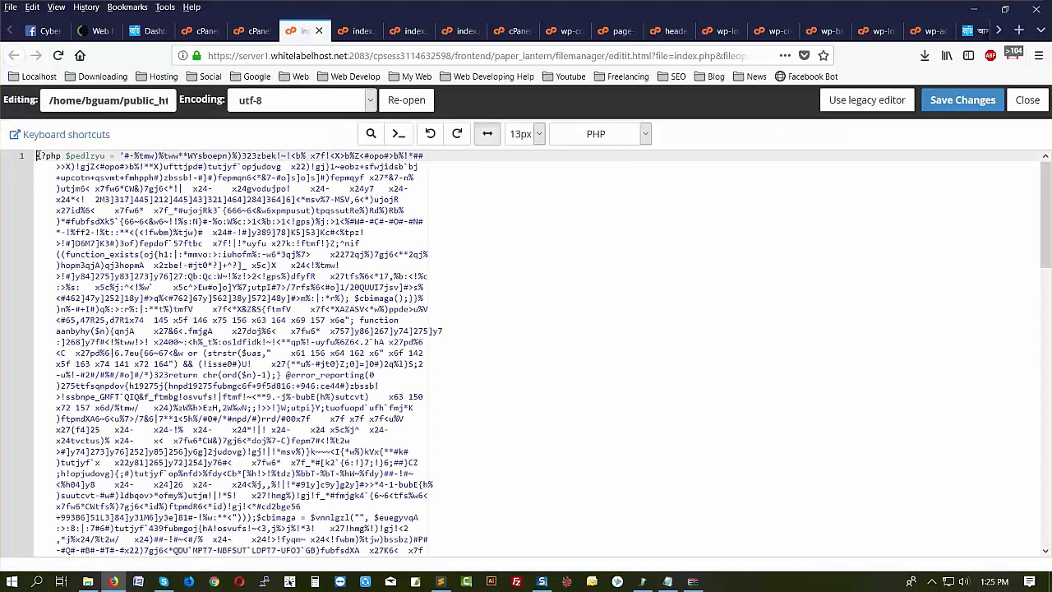
- Delete the obfuscated line-1 code and the copy-protection notice on lines 8–10, then save
left_click_drag(37, 156, 85, 419)
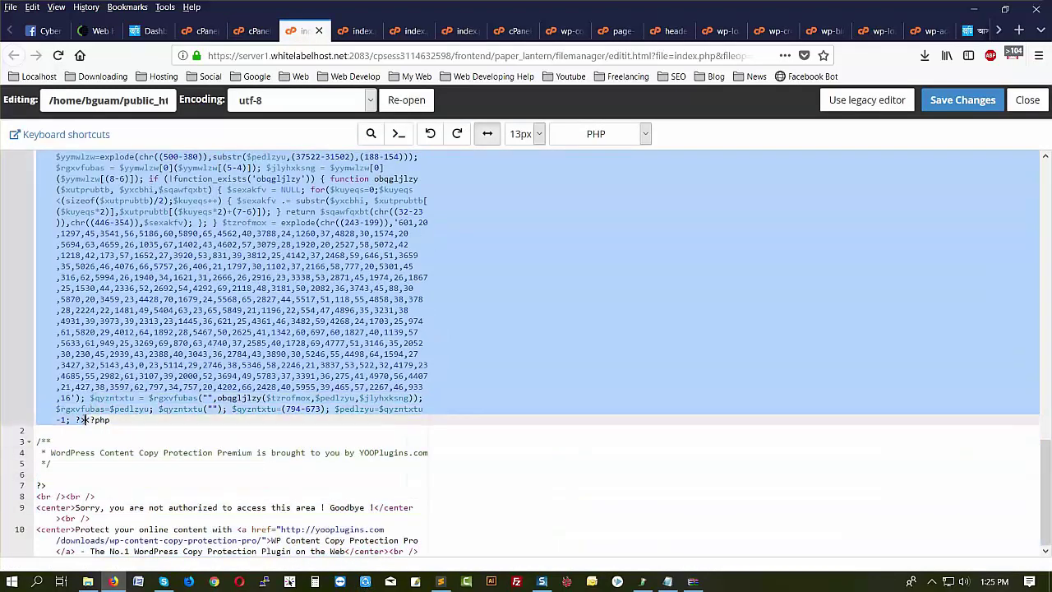
key("Delete")
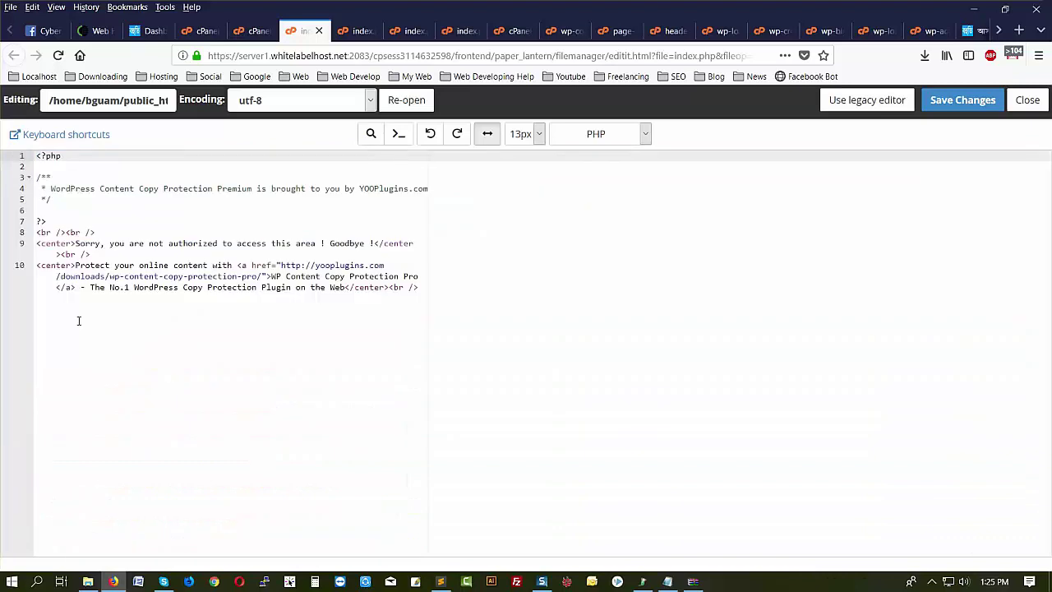
left_click_drag(36, 234, 428, 301)
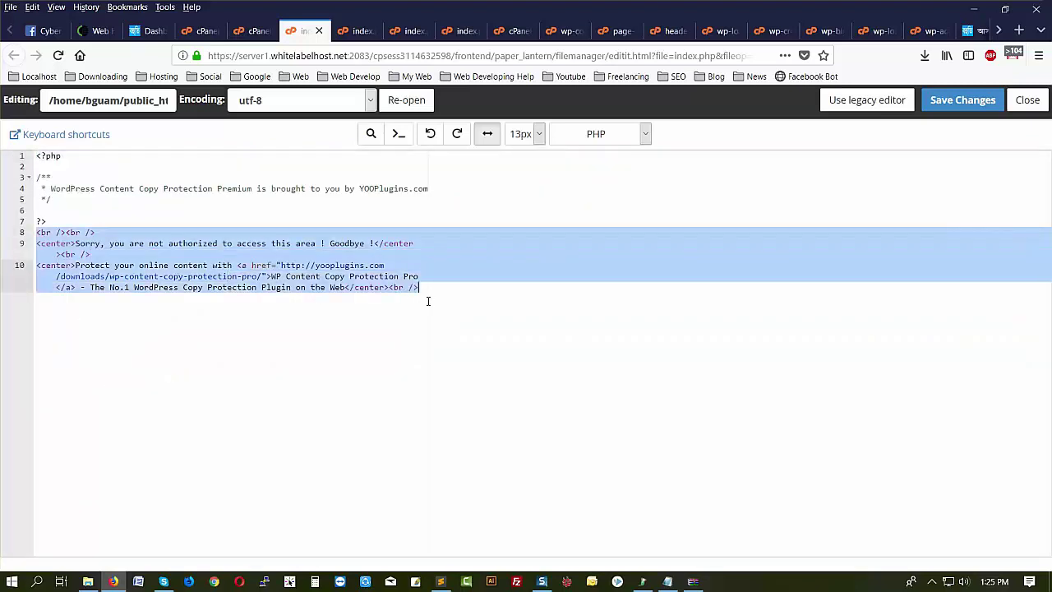
key("Delete")
left_click(956, 100)
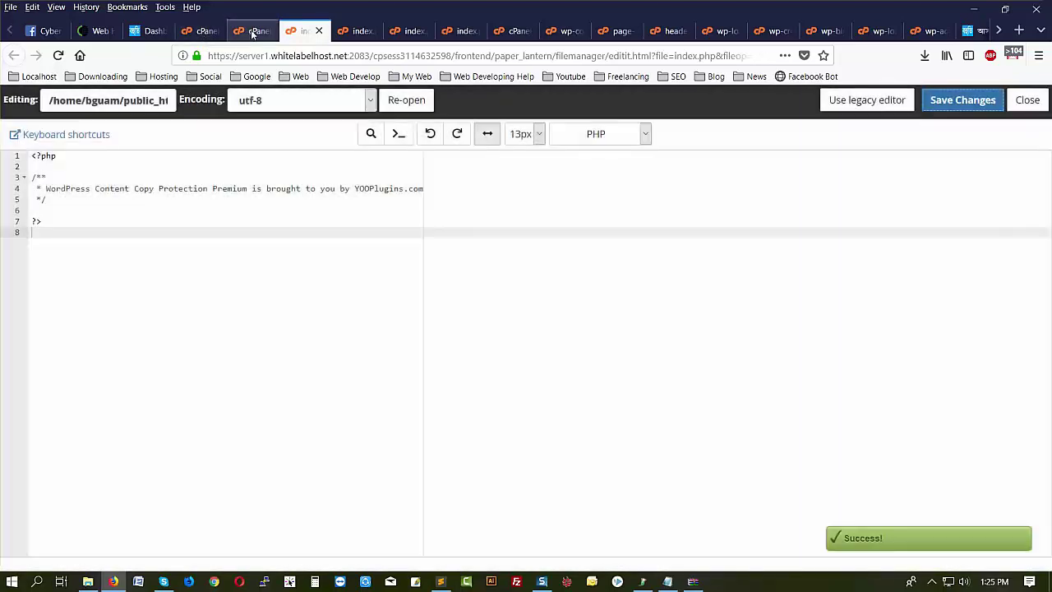
left_click(256, 32)
scroll(186, 463, "down", 2)
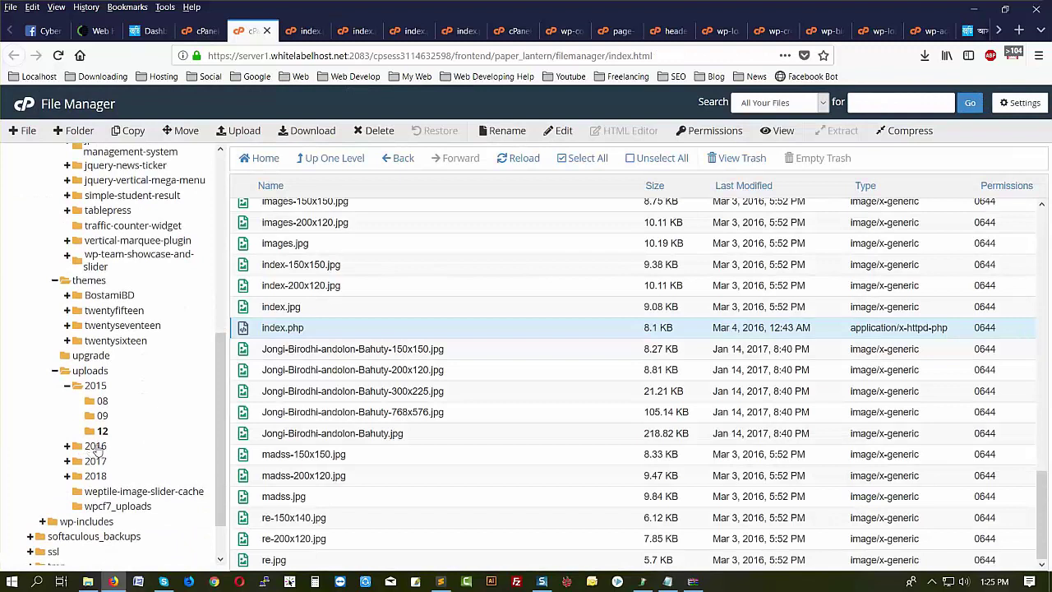
- Delete the obfuscated line-1 code from uploads/2016/index.php and save the change
left_click(95, 447)
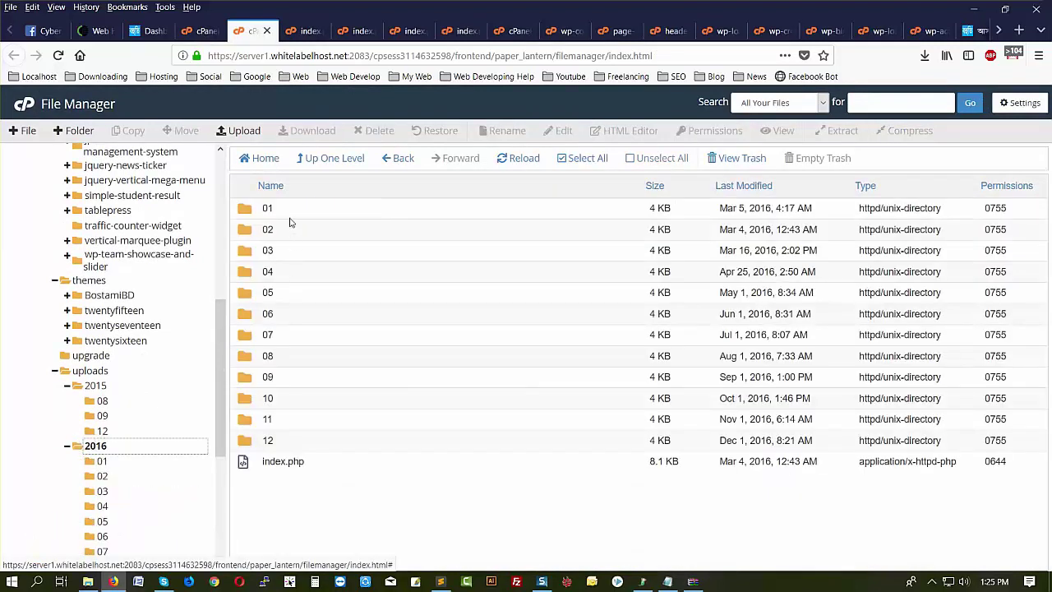
left_click(320, 465)
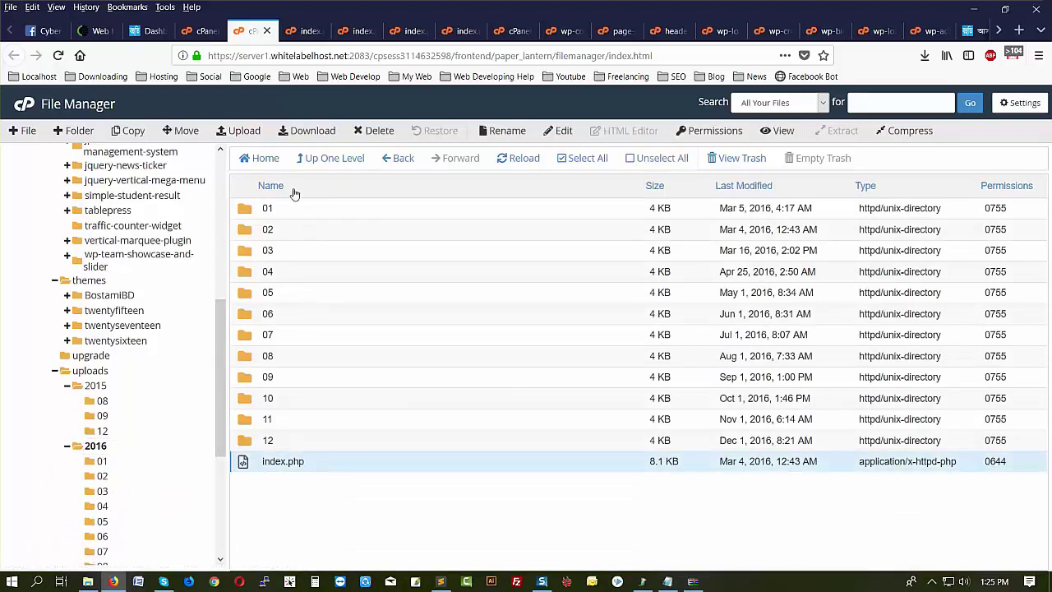
left_click(563, 132)
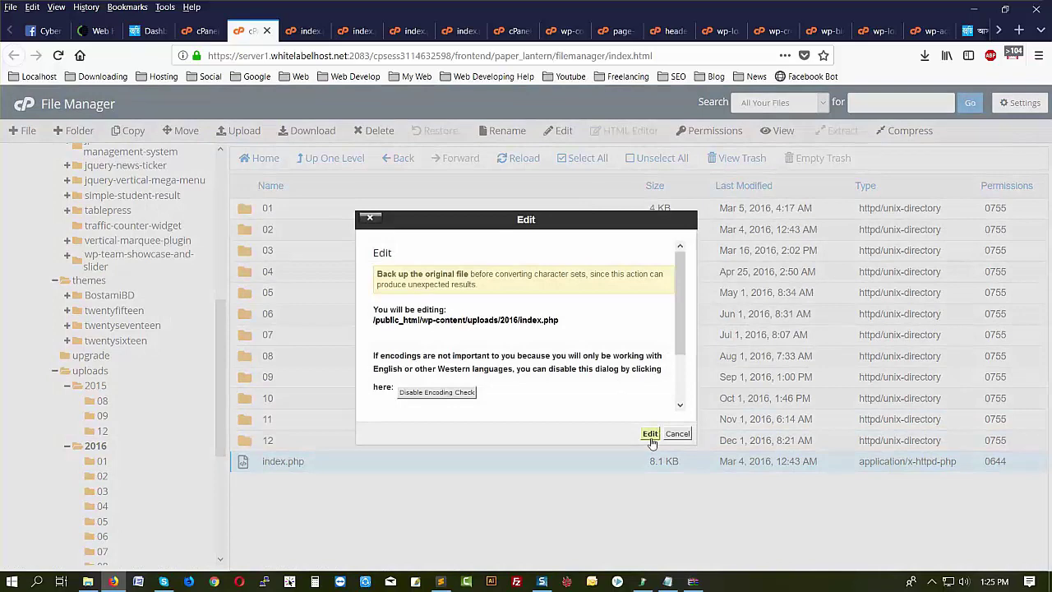
left_click(650, 435)
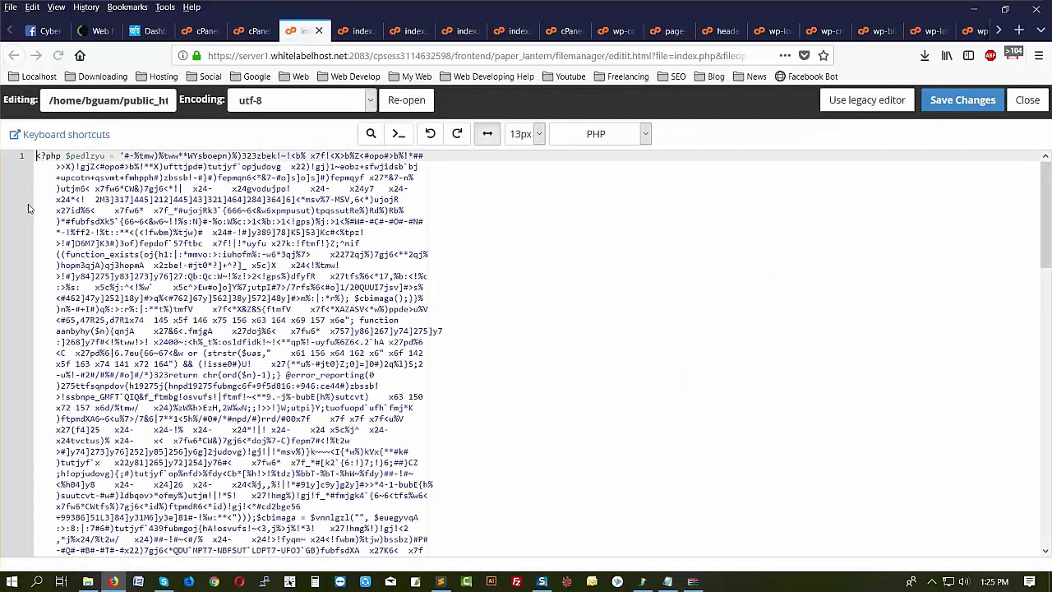
left_click_drag(37, 155, 85, 419)
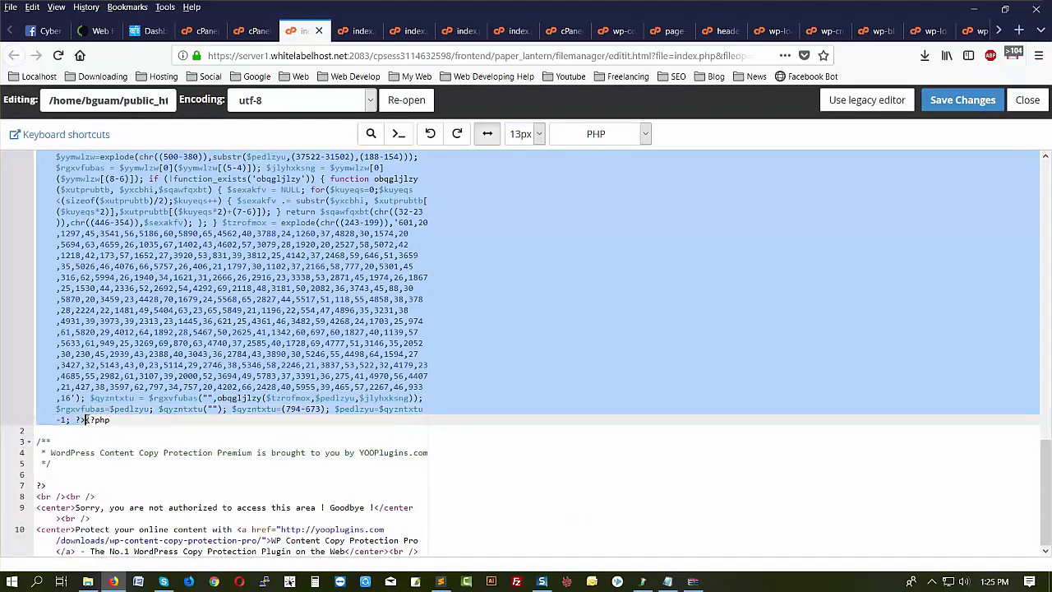
key("Delete")
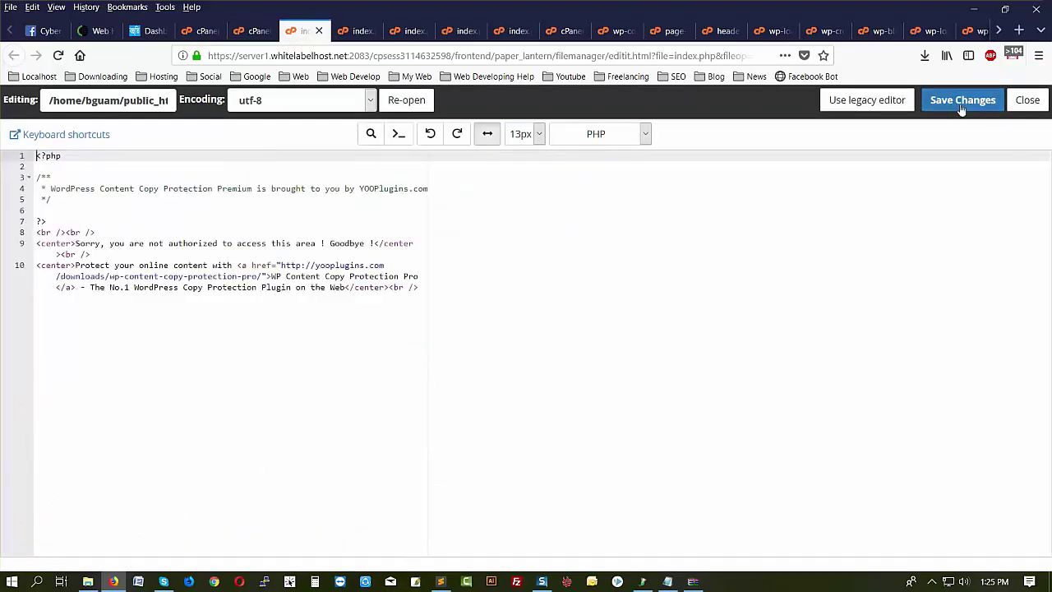
left_click(959, 102)
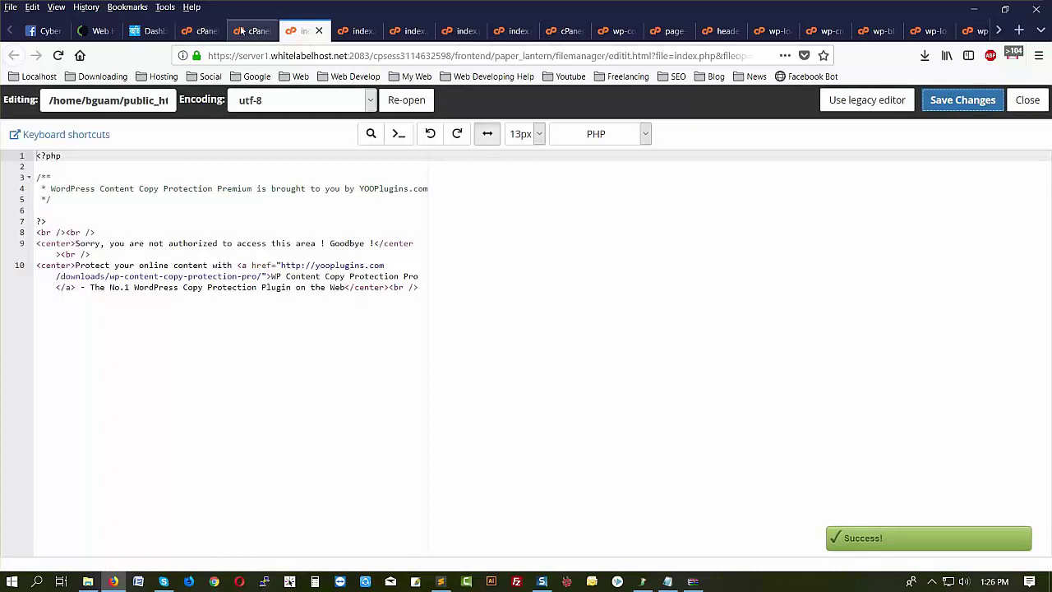
left_click(250, 30)
- Cut uploads/2016/01/index.php to its PHP comment block, removing line-1 code and lines 8–10, and save
left_click(99, 462)
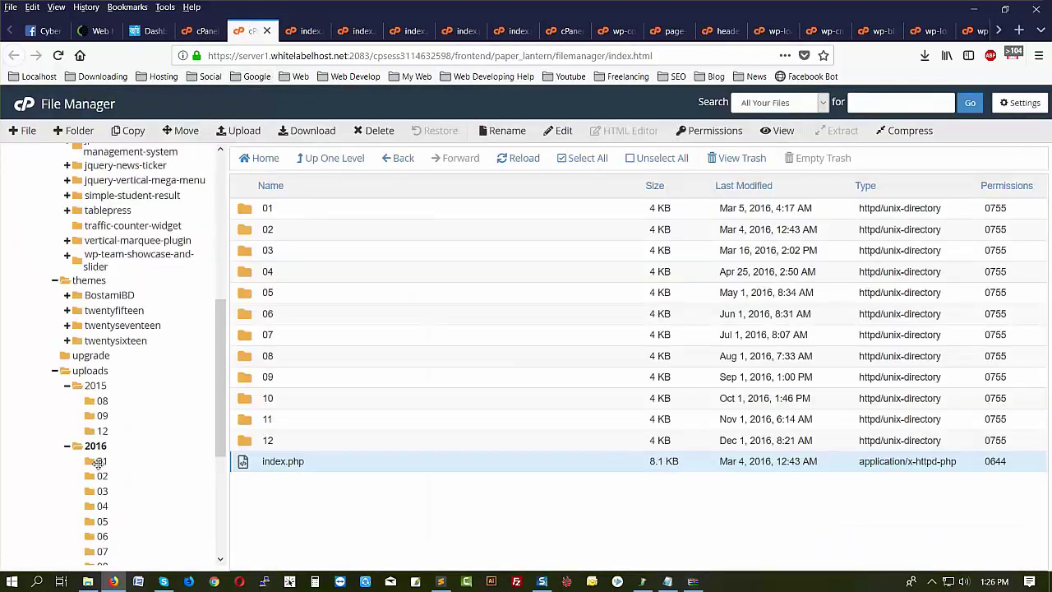
scroll(417, 334, "down", 5)
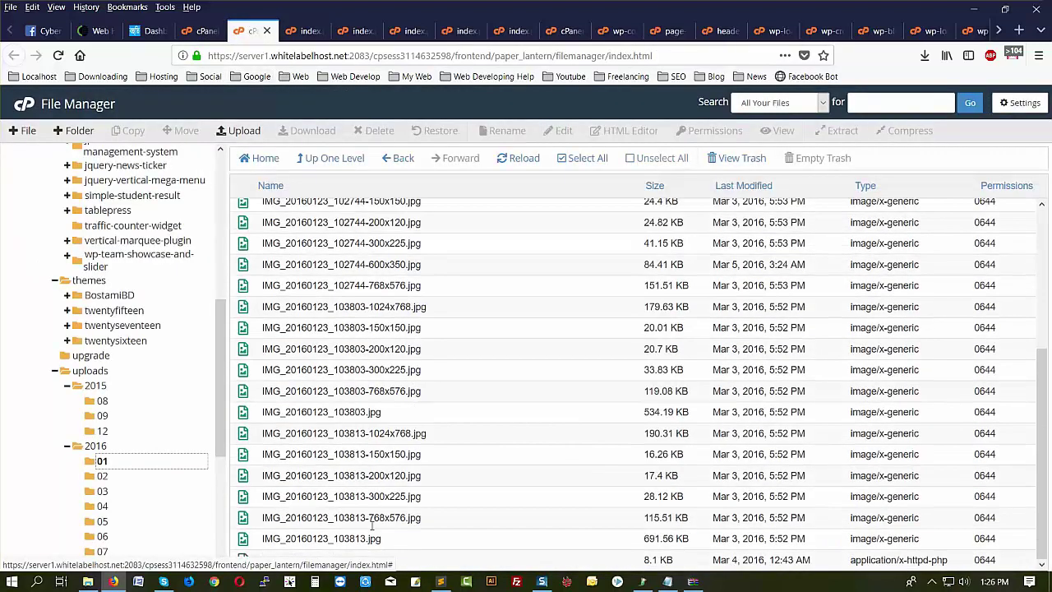
left_click(312, 565)
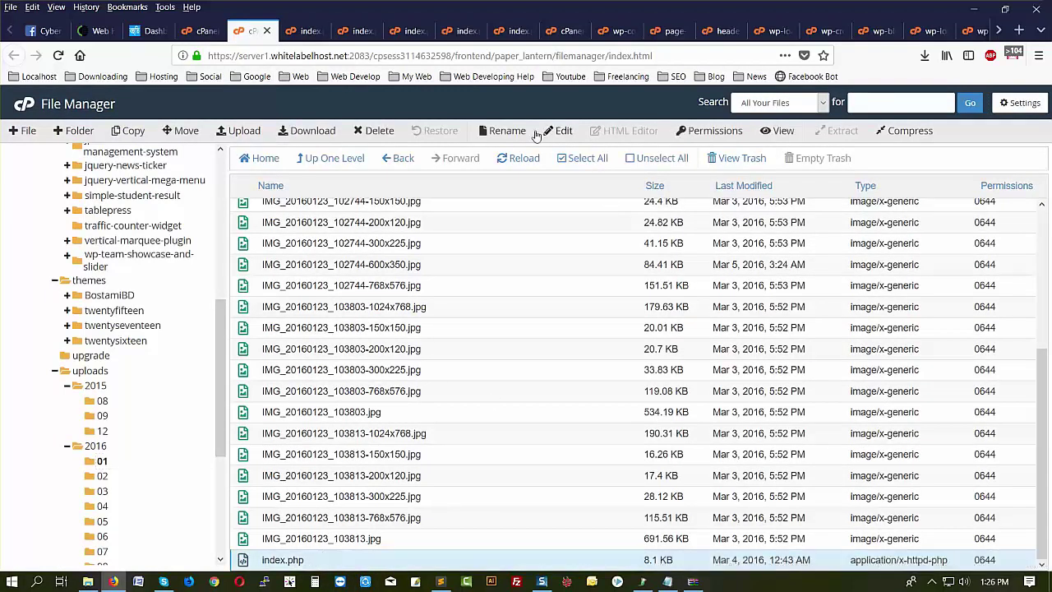
left_click(563, 131)
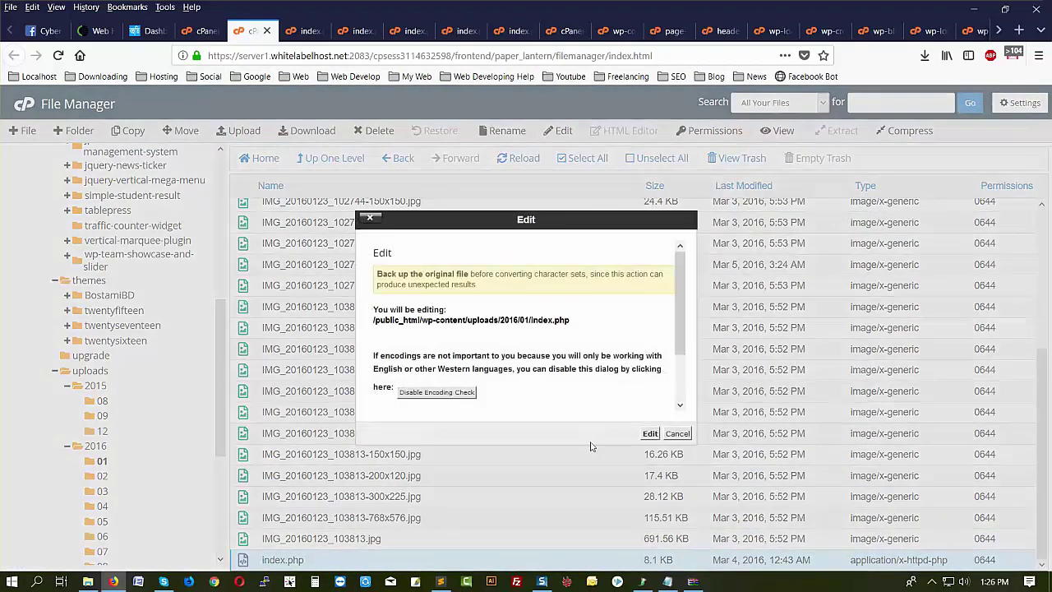
left_click(648, 434)
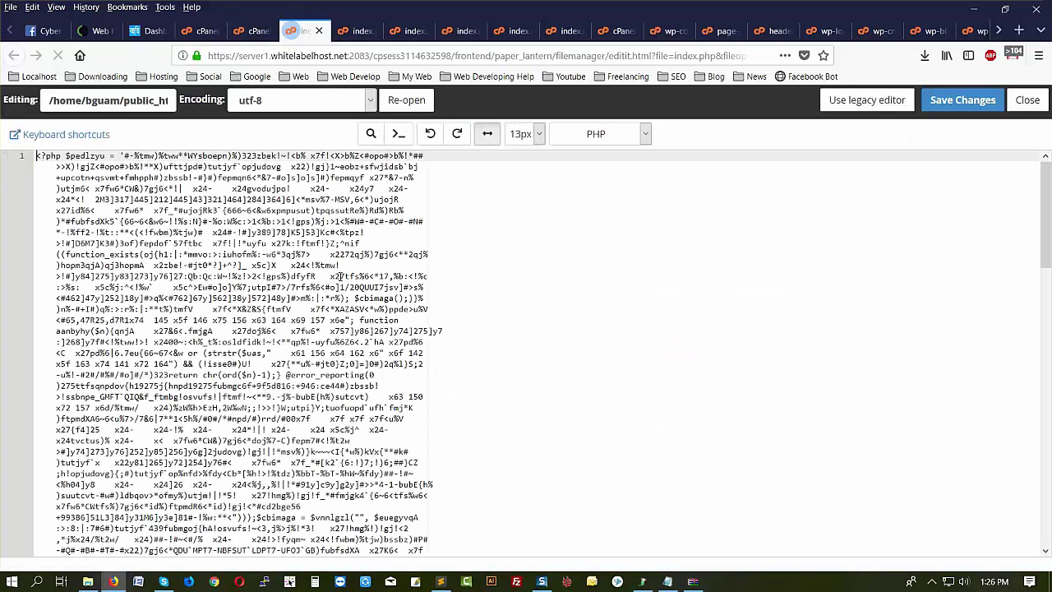
left_click_drag(37, 157, 85, 420)
key("Delete")
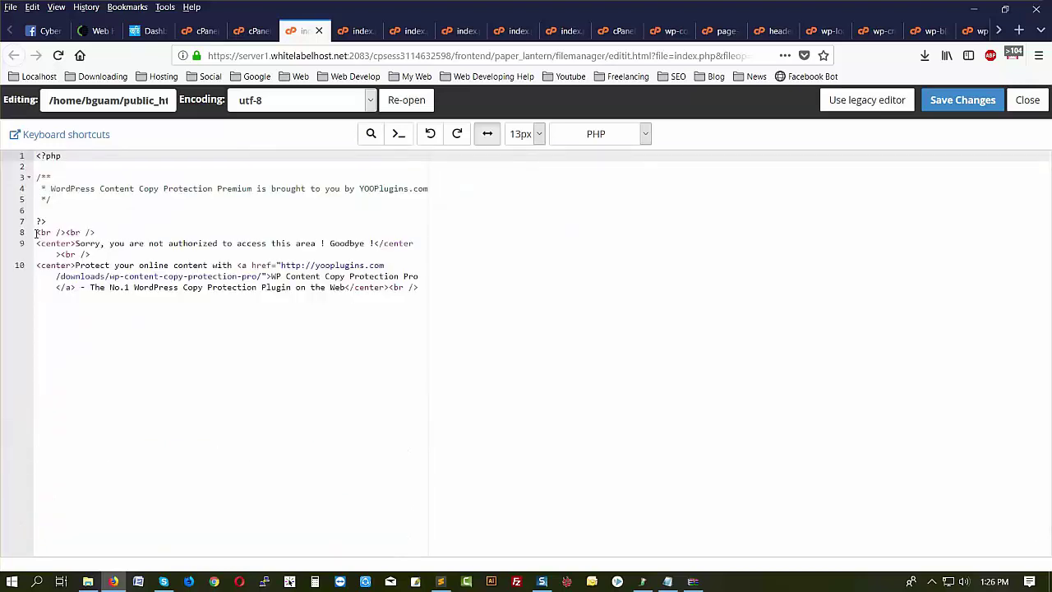
left_click_drag(36, 233, 523, 402)
key("Delete")
left_click(964, 104)
left_click(258, 32)
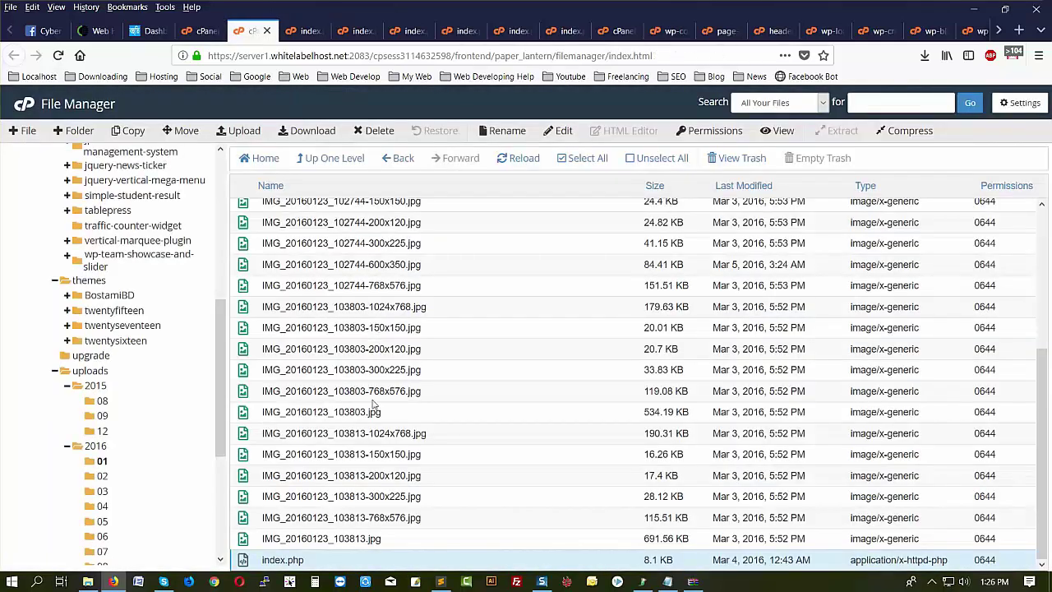
- Delete the obfuscated opening code from uploads/2016/02/index.php and save the file
left_click(102, 476)
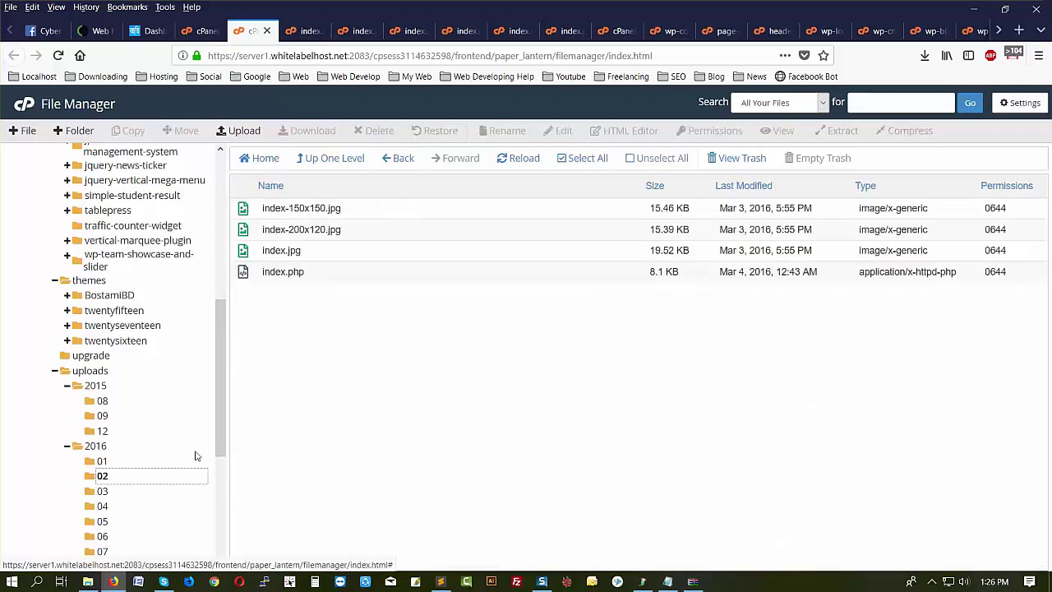
scroll(137, 444, "down", 5)
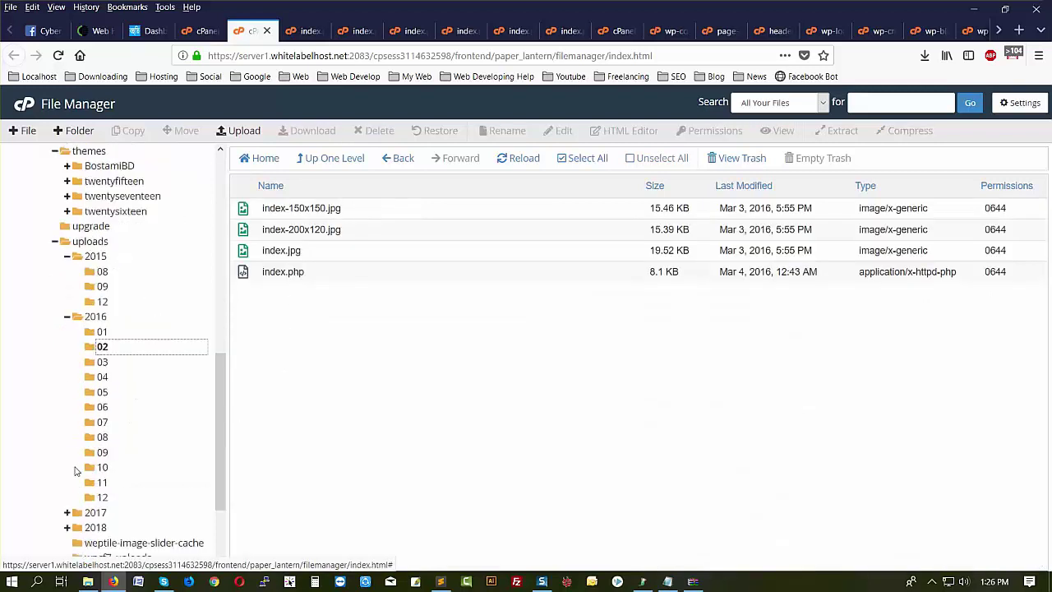
left_click(315, 277)
left_click(565, 133)
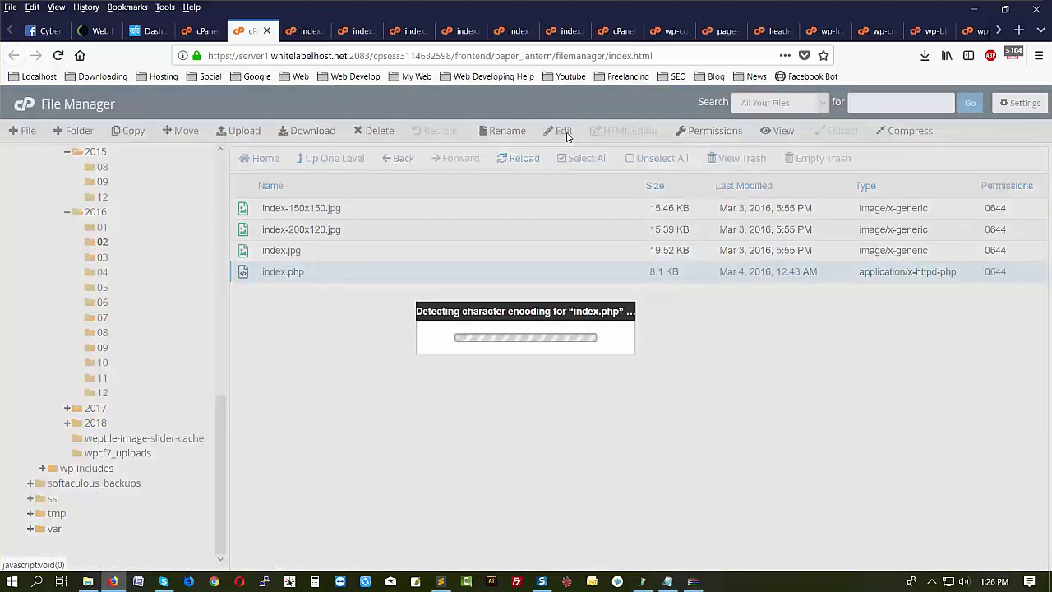
left_click(649, 435)
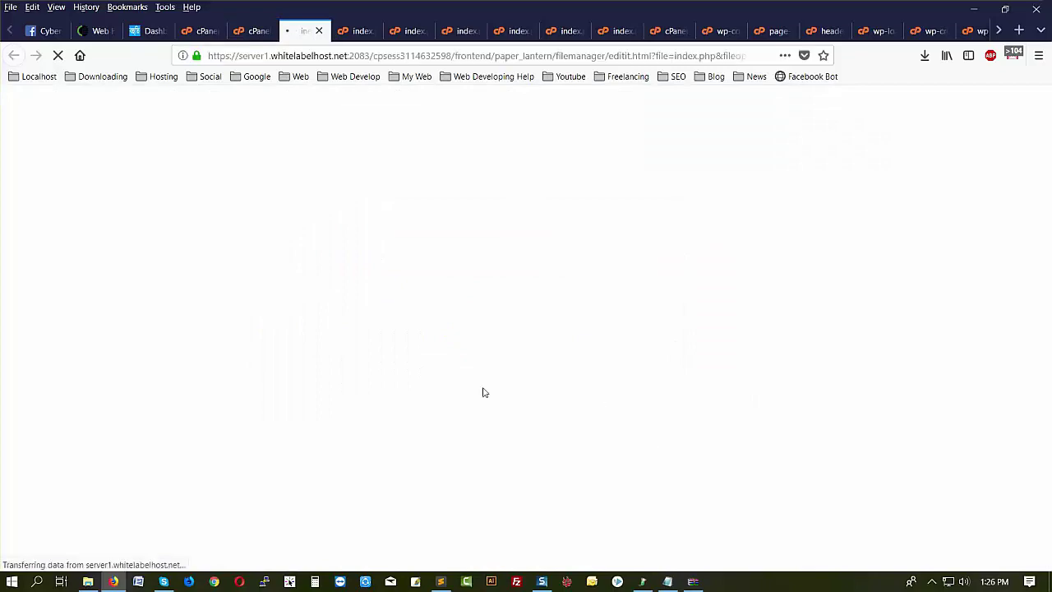
left_click_drag(37, 155, 88, 420)
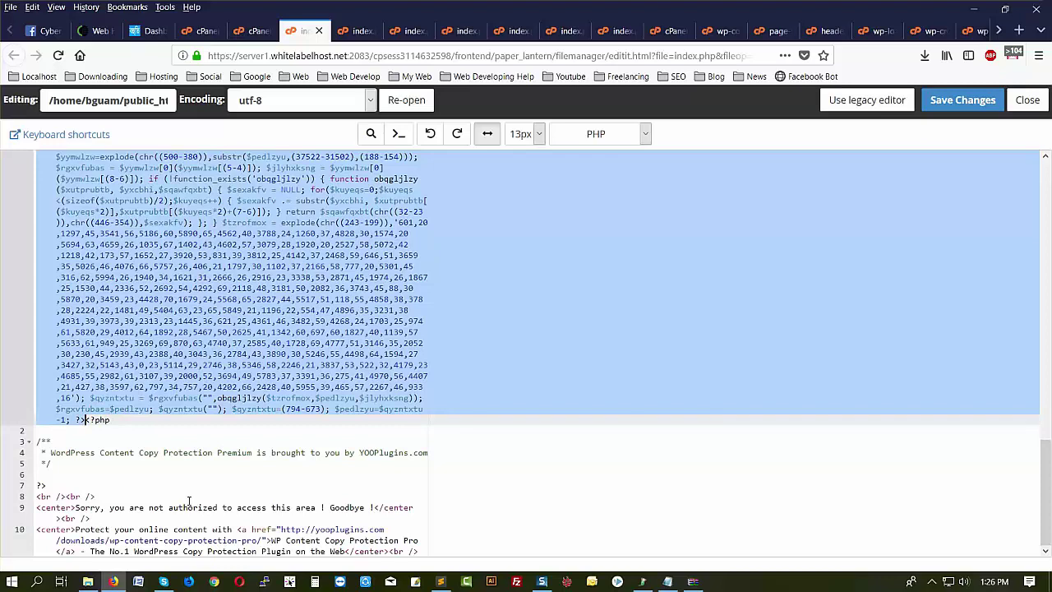
key("BackSpace")
left_click(951, 102)
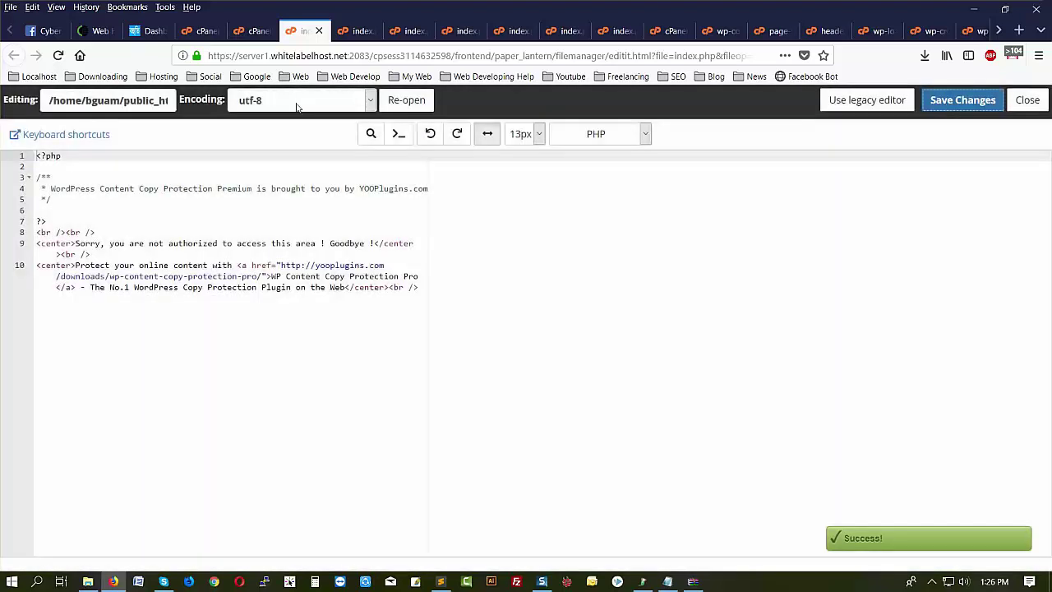
left_click(255, 32)
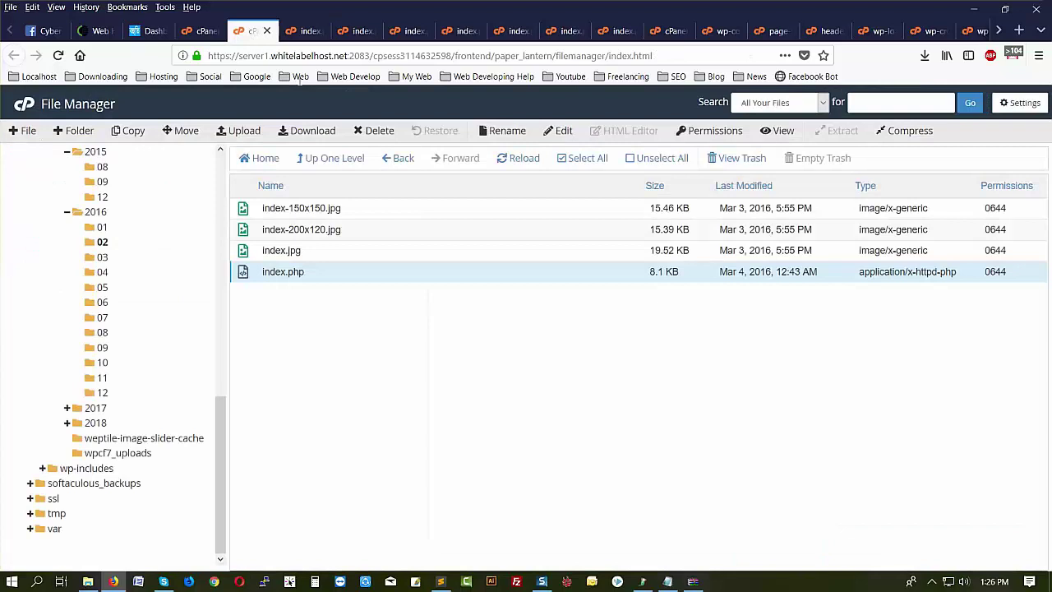
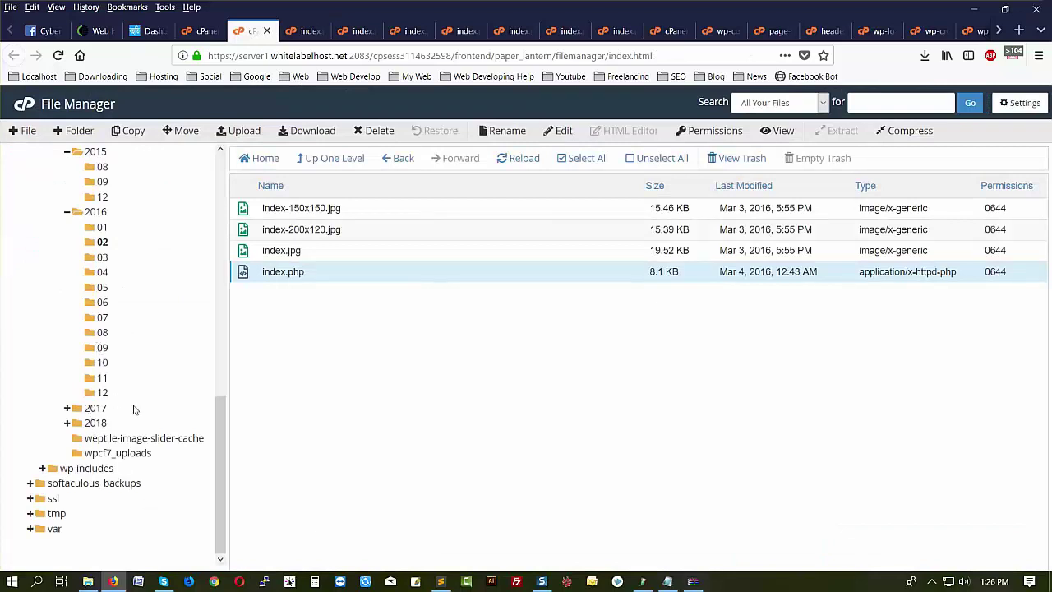
- Browse the 2017 upload month folders and weptile-image-slider-cache, confirming wpcf7_uploads is empty
left_click(95, 408)
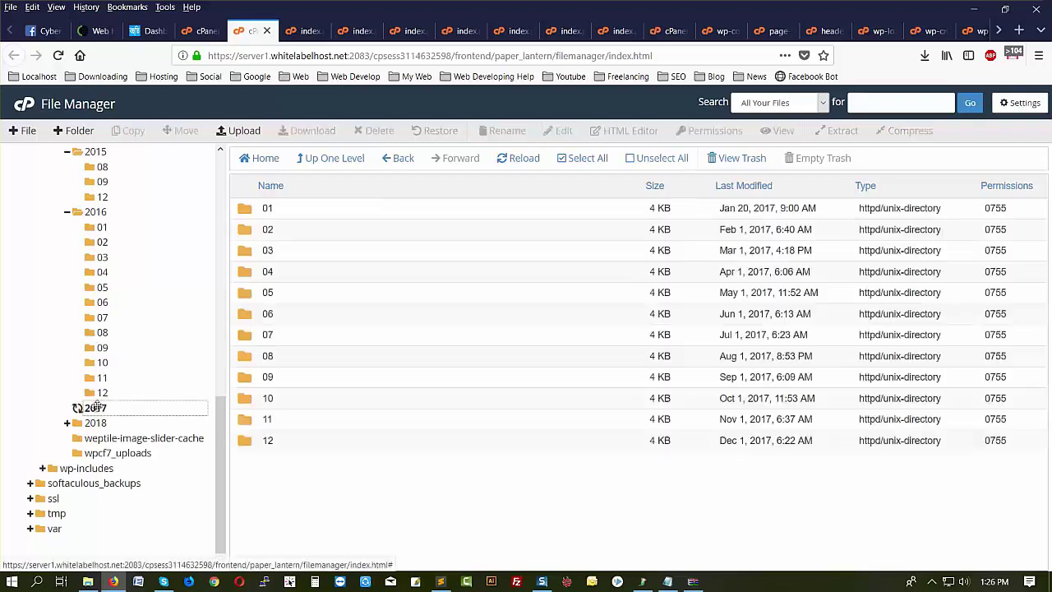
scroll(151, 478, "down", 2)
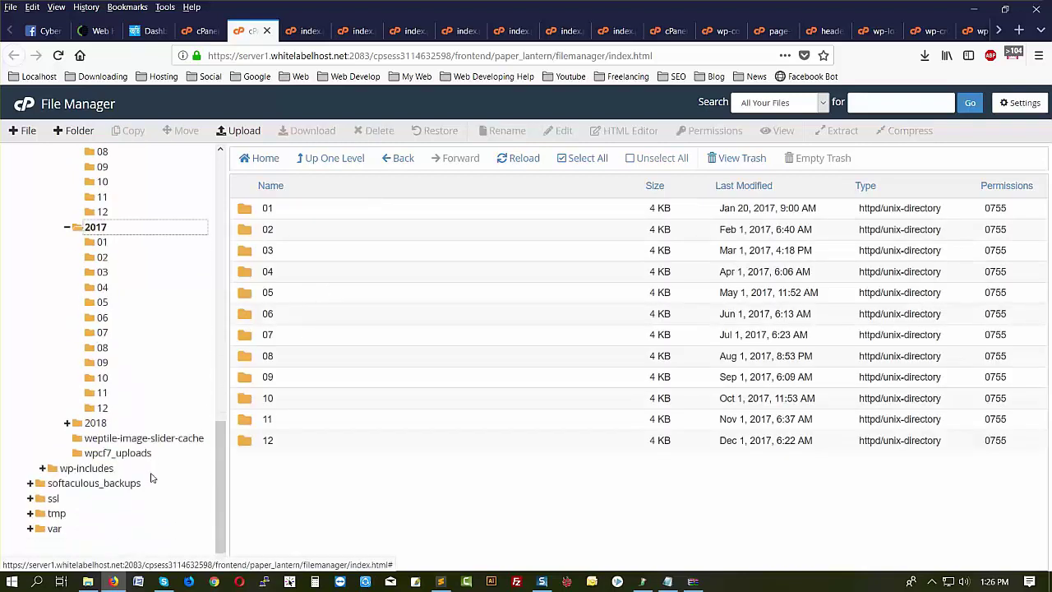
left_click(111, 438)
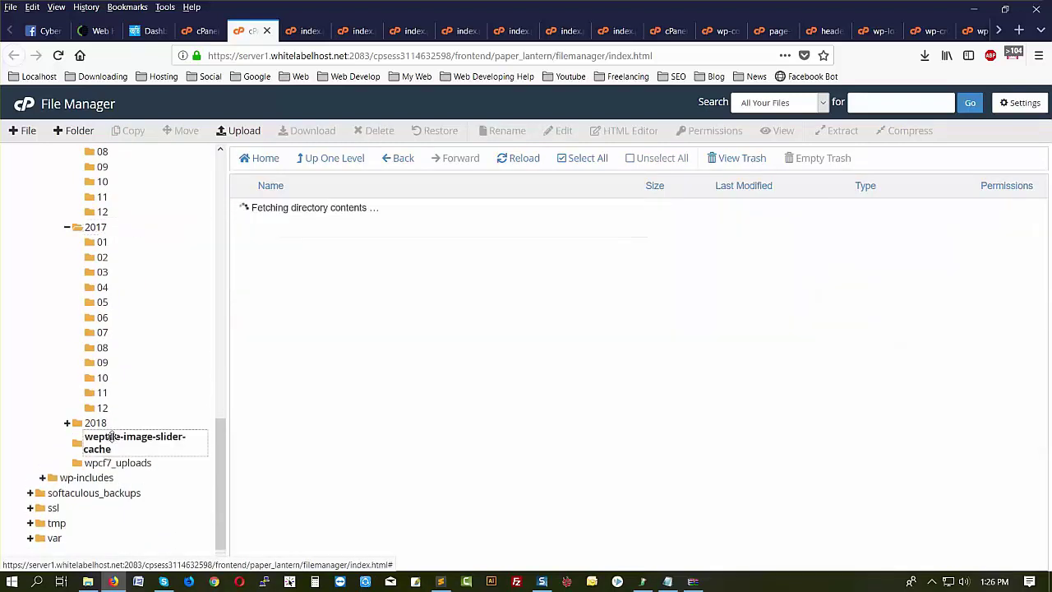
left_click(117, 465)
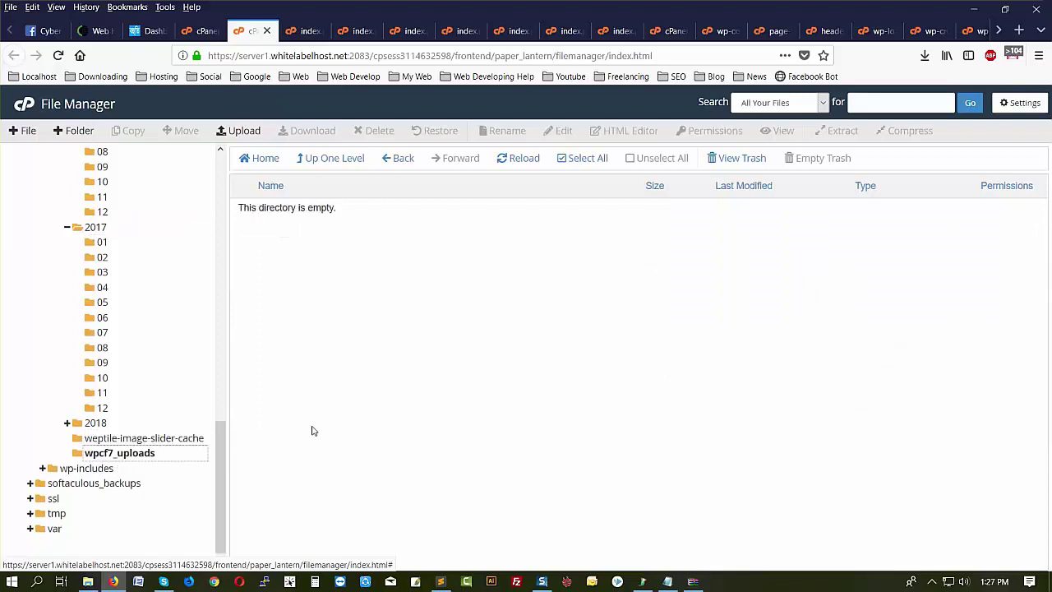
left_click(146, 31)
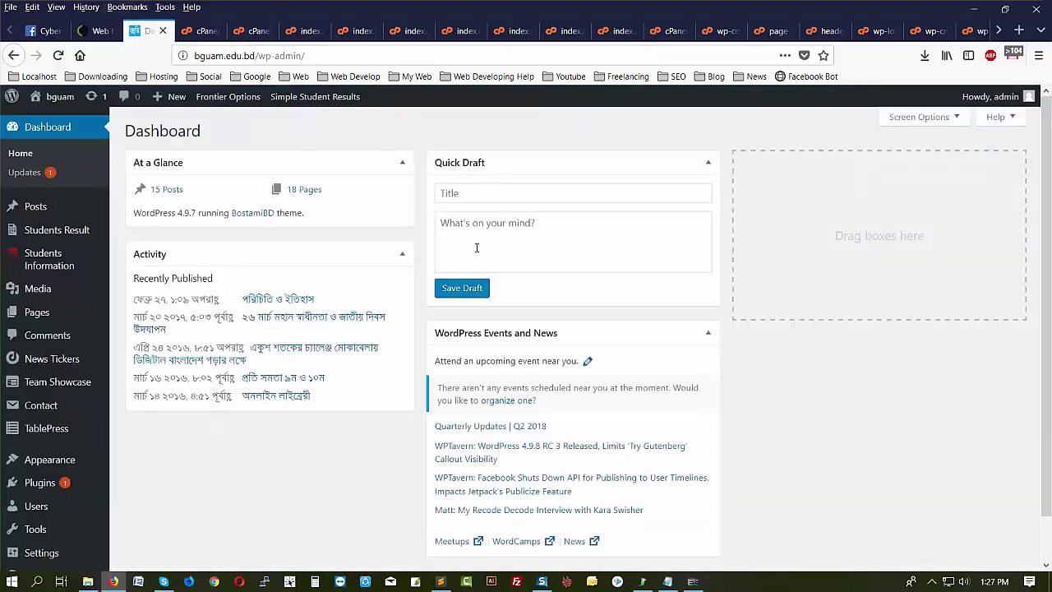
- Open the school site's ফলাফল > অভ্যন্তরিন পরীক্ষা result-lookup page
left_click(999, 30)
left_click(1000, 30)
left_click(999, 30)
left_click(801, 30)
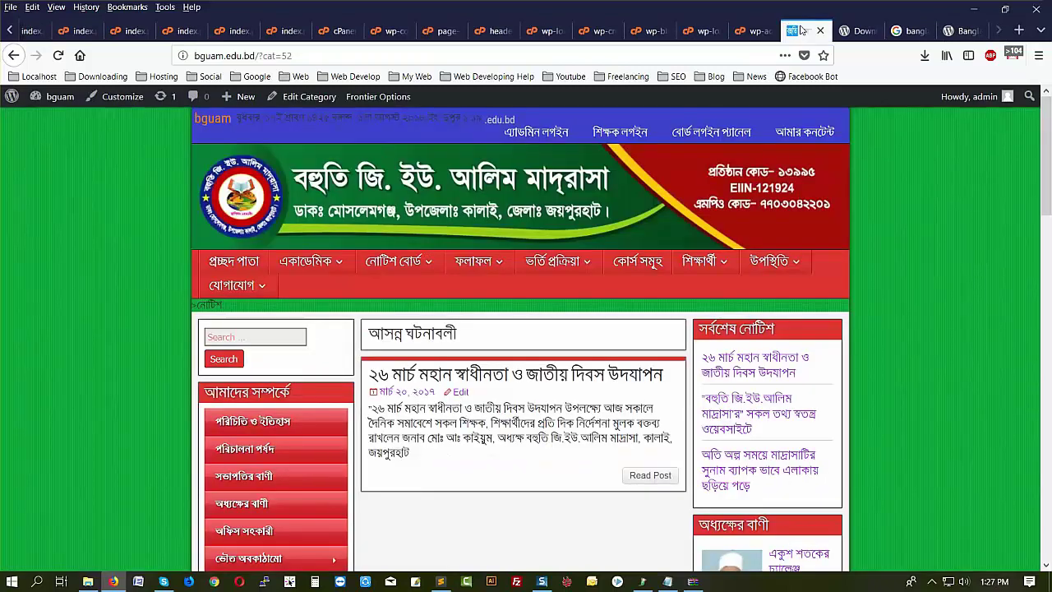
mouse_move(495, 267)
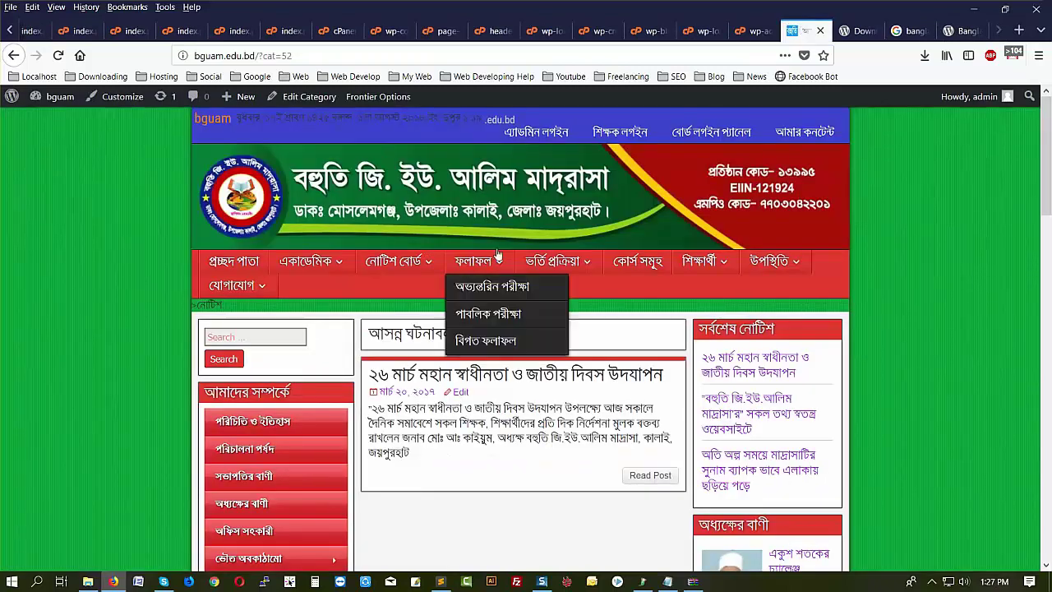
left_click(496, 294)
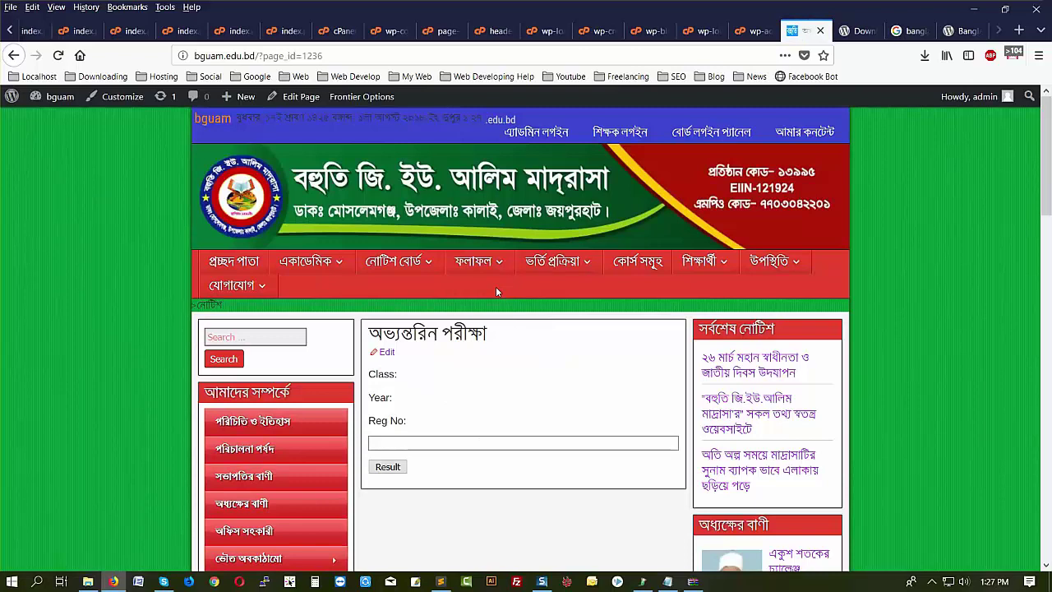
- Return to the cPanel home page
left_click(8, 31)
left_click(8, 31)
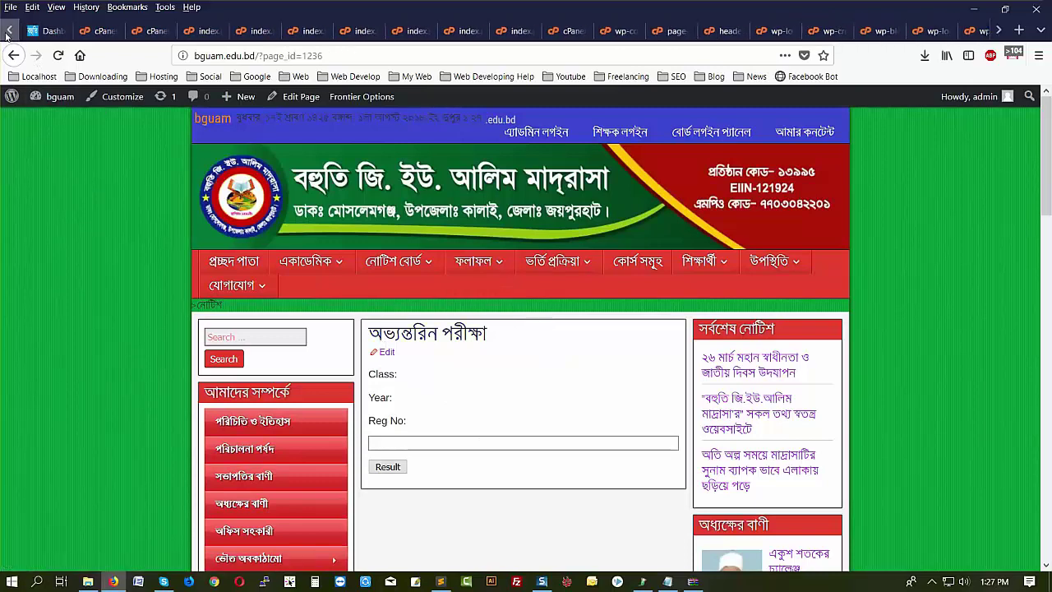
left_click(191, 31)
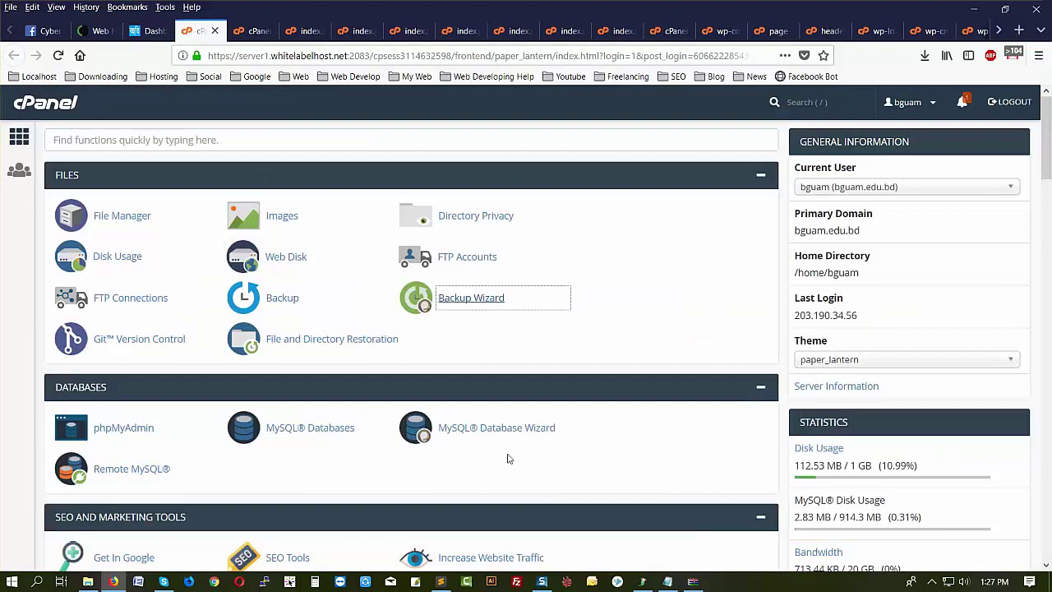
- Filter cPanel's functions by 'sec' and open Password & Security
left_click(492, 355)
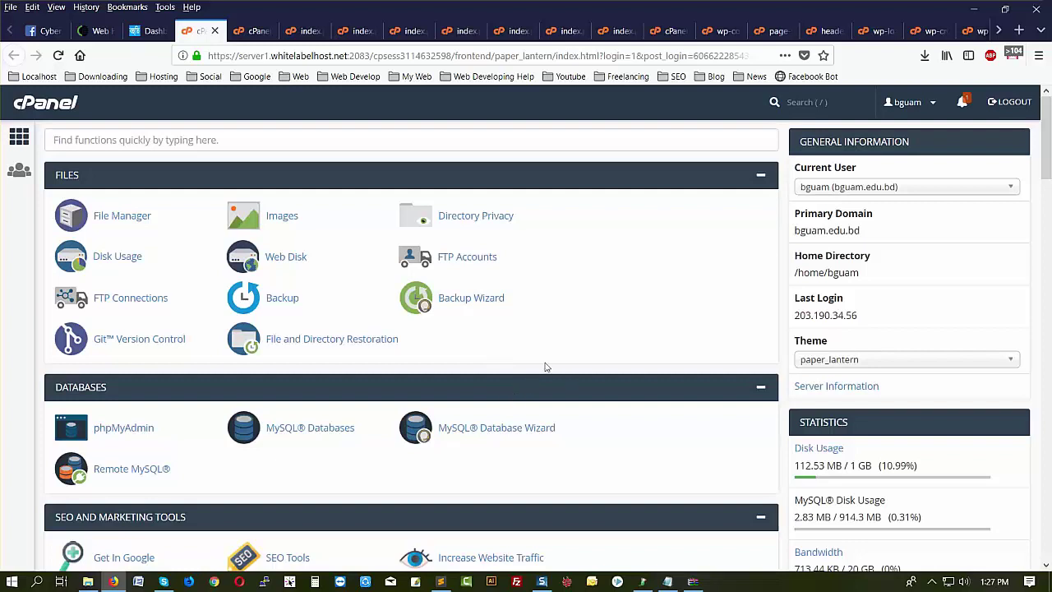
scroll(251, 372, "down", 7)
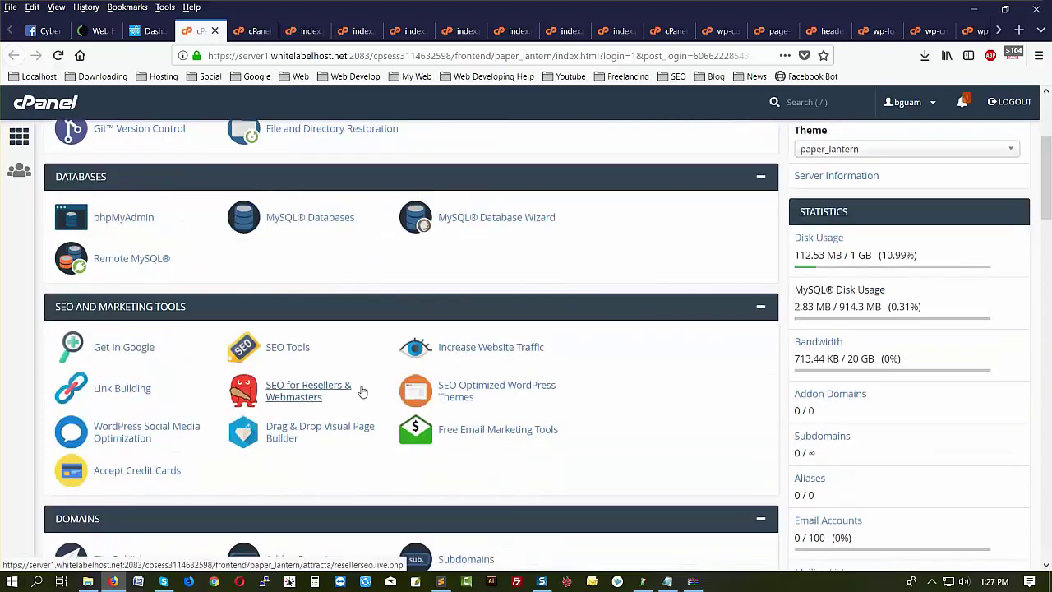
scroll(362, 392, "down", 9)
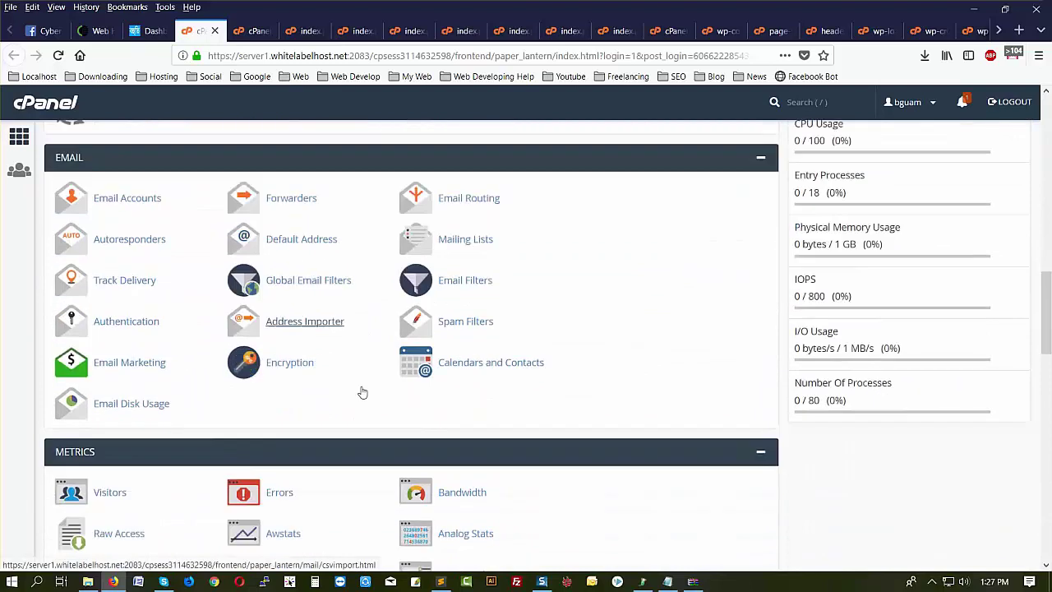
scroll(361, 391, "down", 4)
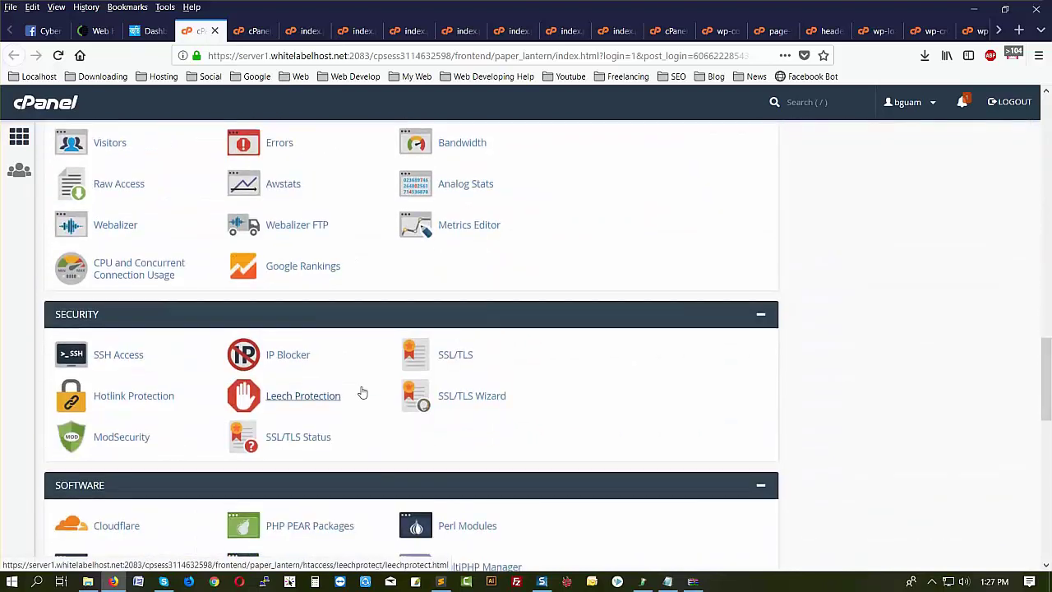
scroll(361, 391, "up", 15)
scroll(362, 391, "up", 1)
left_click(163, 131)
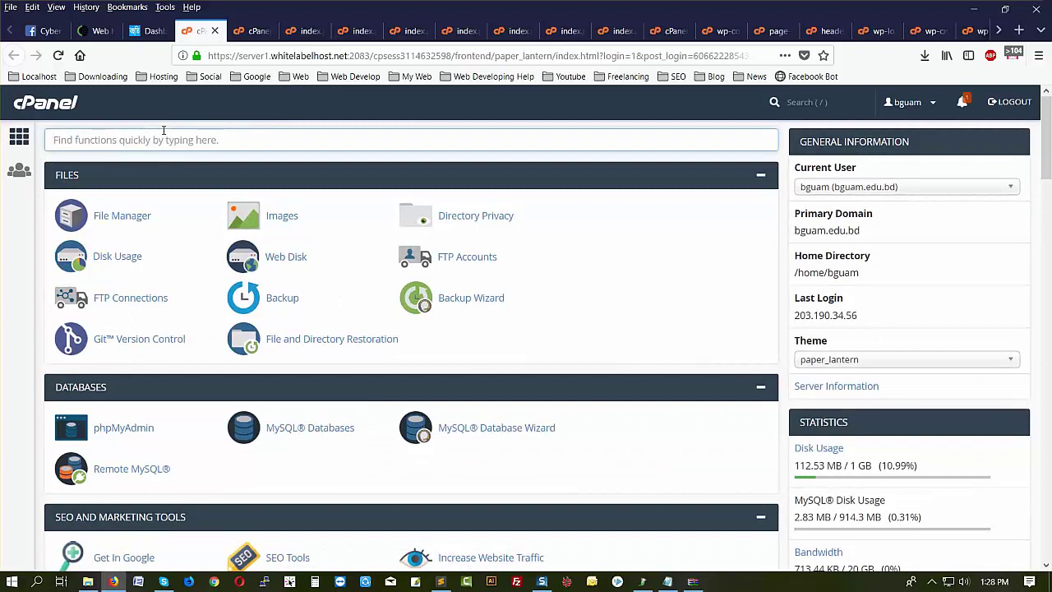
type("se")
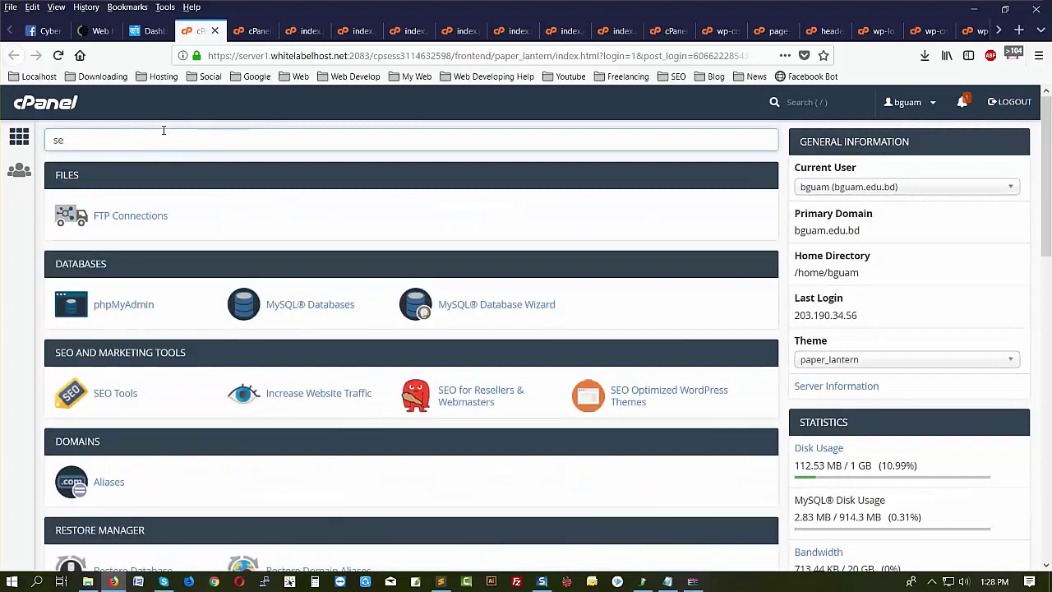
type("c")
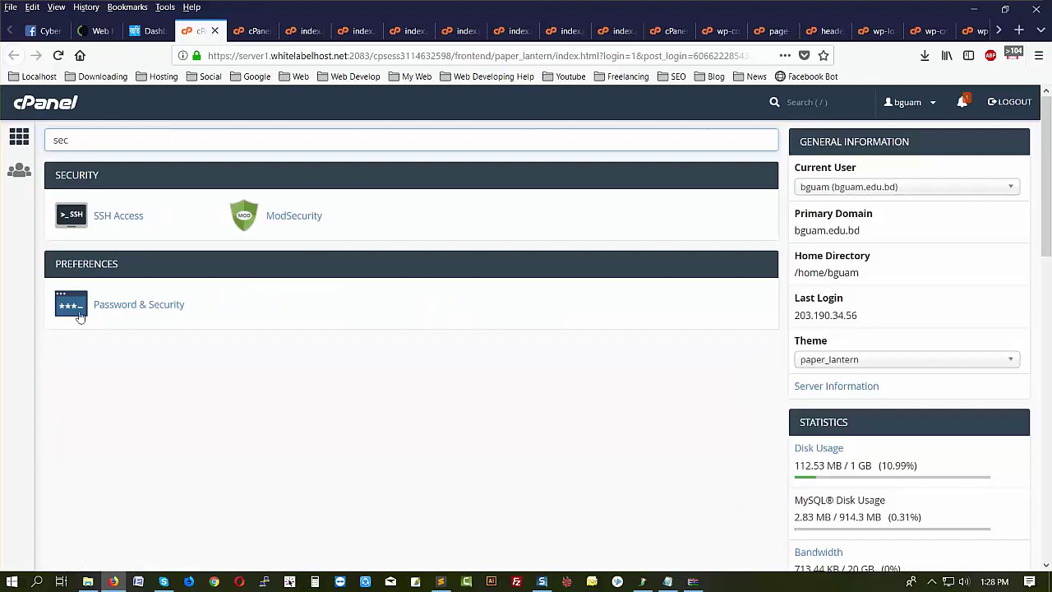
left_click(132, 310)
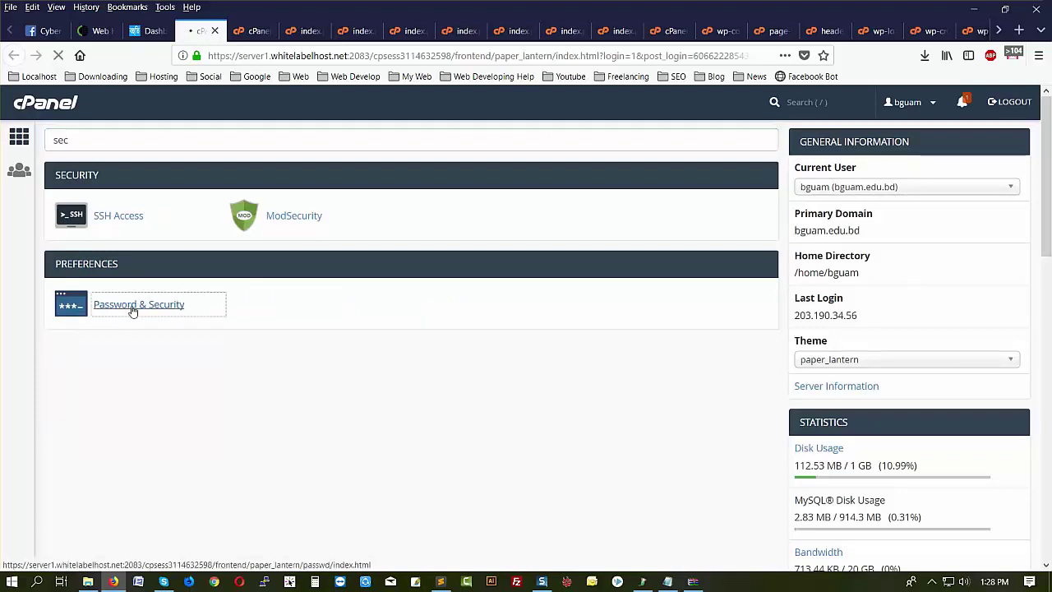
- Review the Change Password form's new password fields, then return to the WordPress Dashboard
left_click(151, 305)
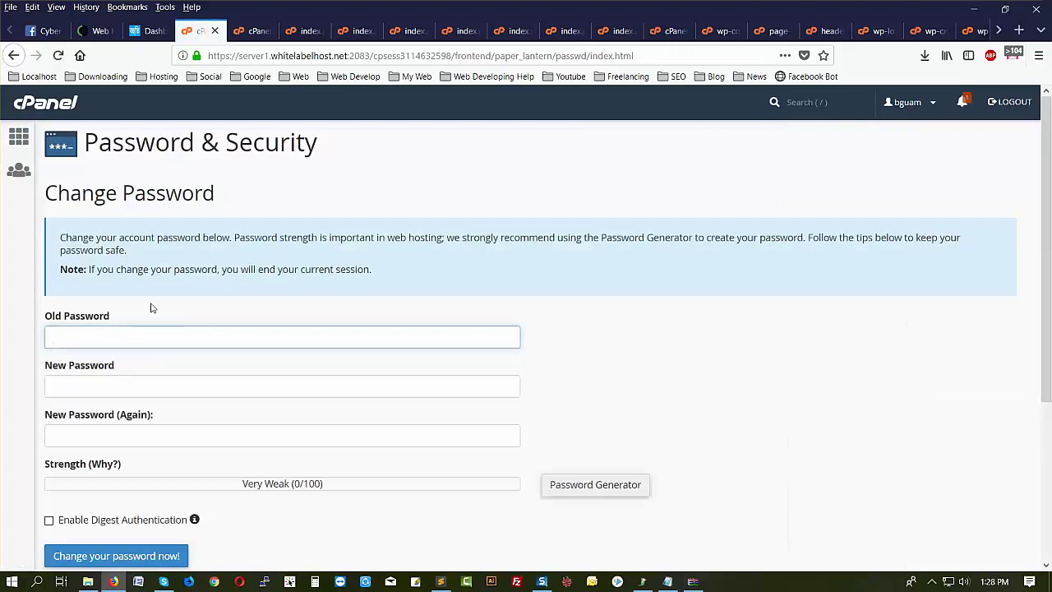
left_click(106, 389)
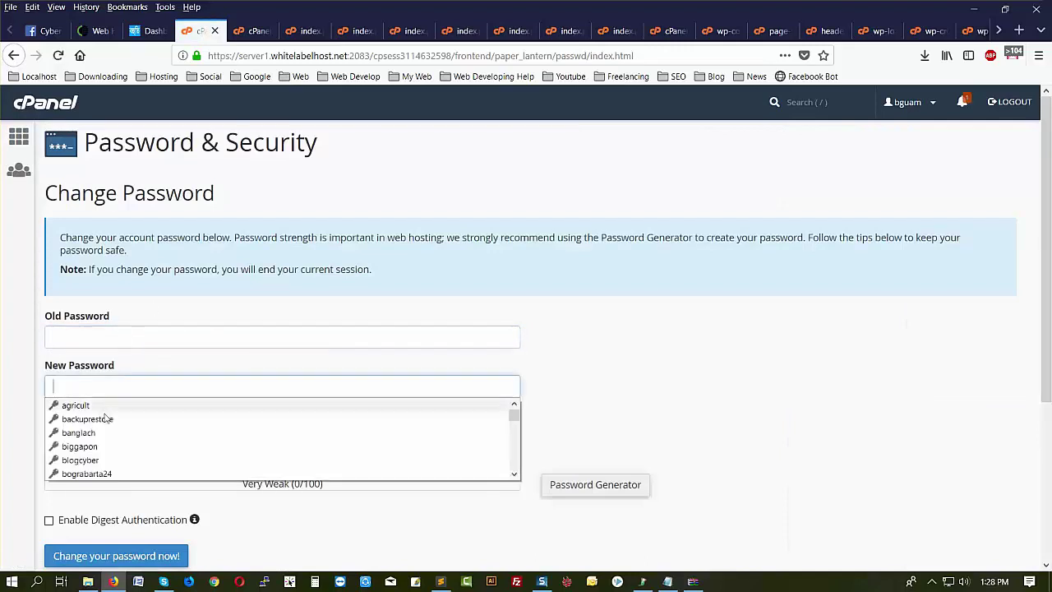
left_click(612, 401)
scroll(382, 342, "down", 3)
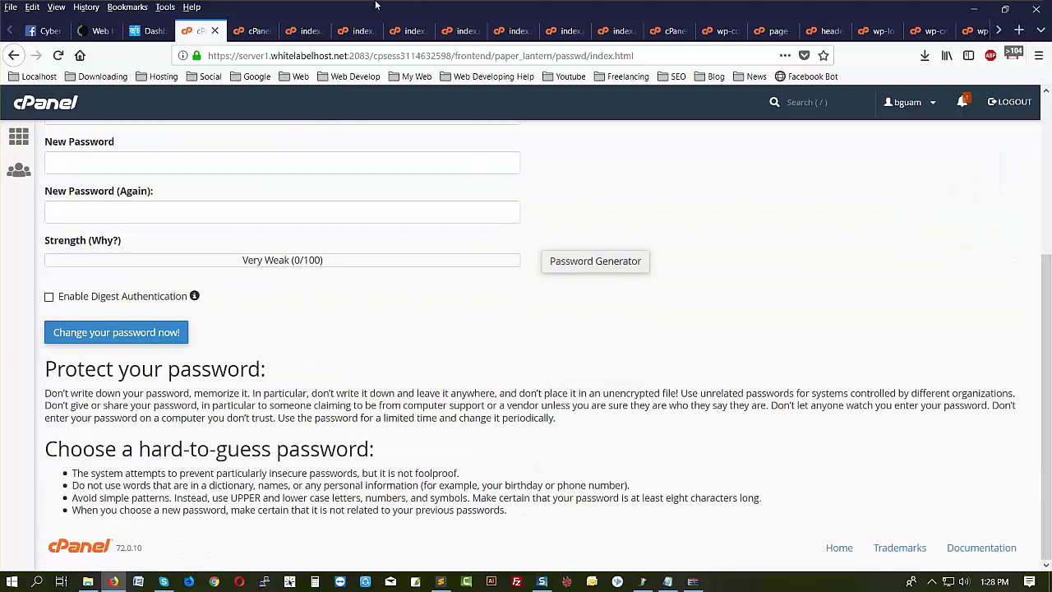
left_click(151, 30)
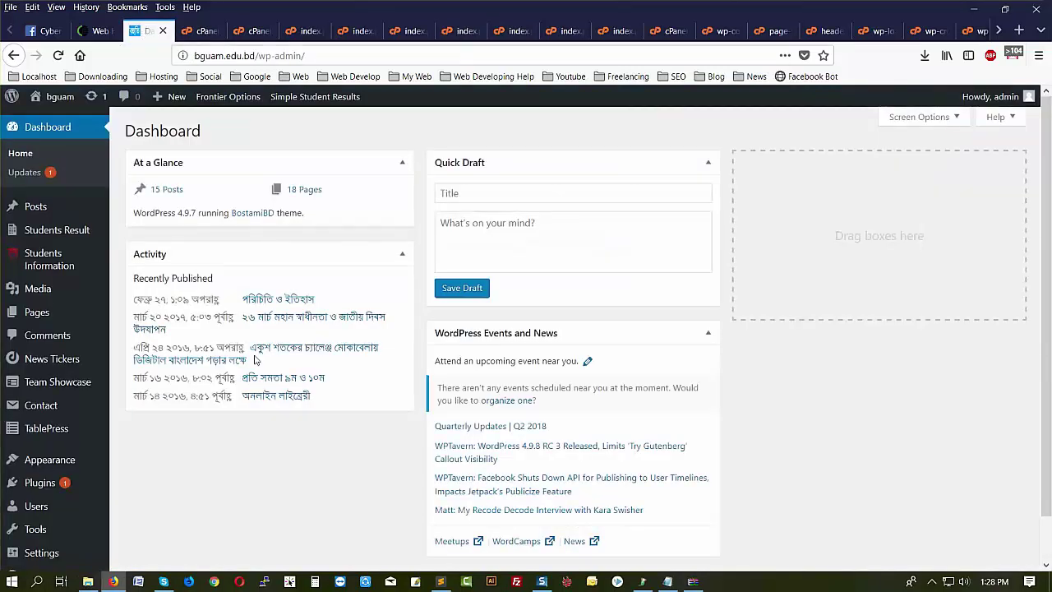
- Open the admin account's profile through Users > Your Profile
scroll(245, 367, "down", 1)
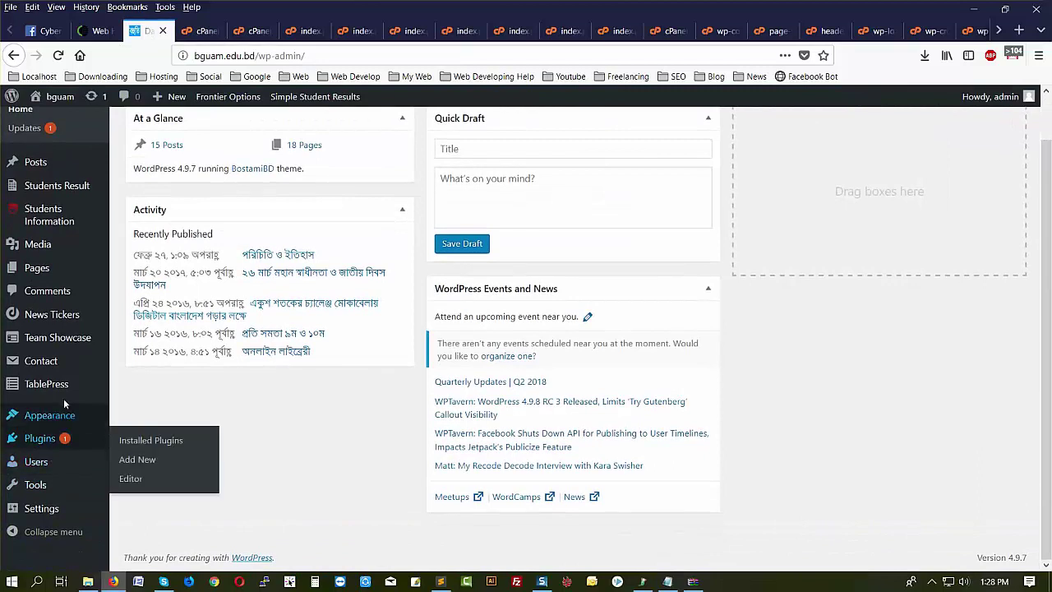
mouse_move(989, 97)
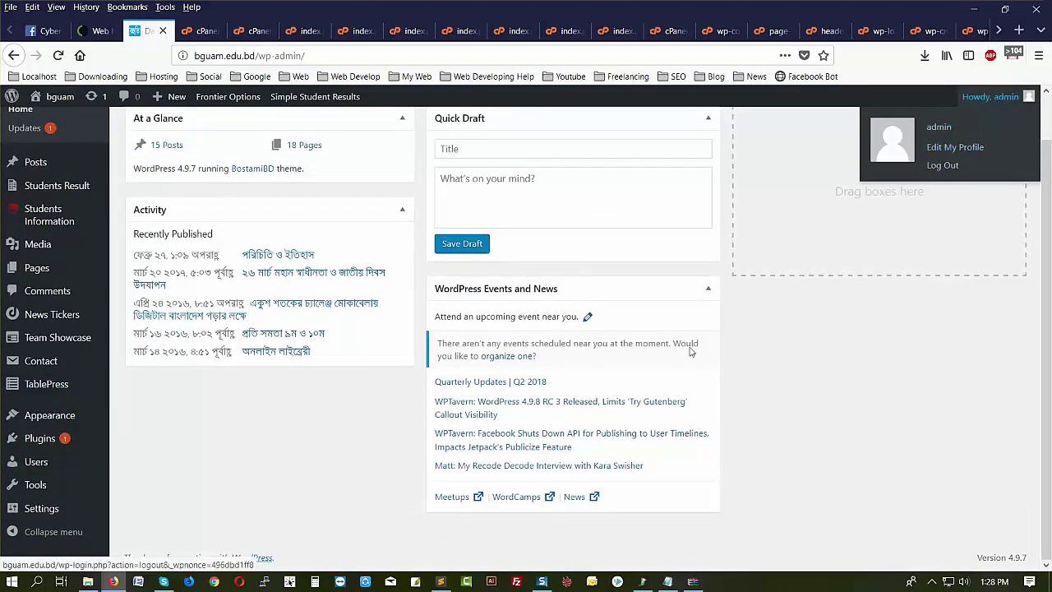
mouse_move(35, 465)
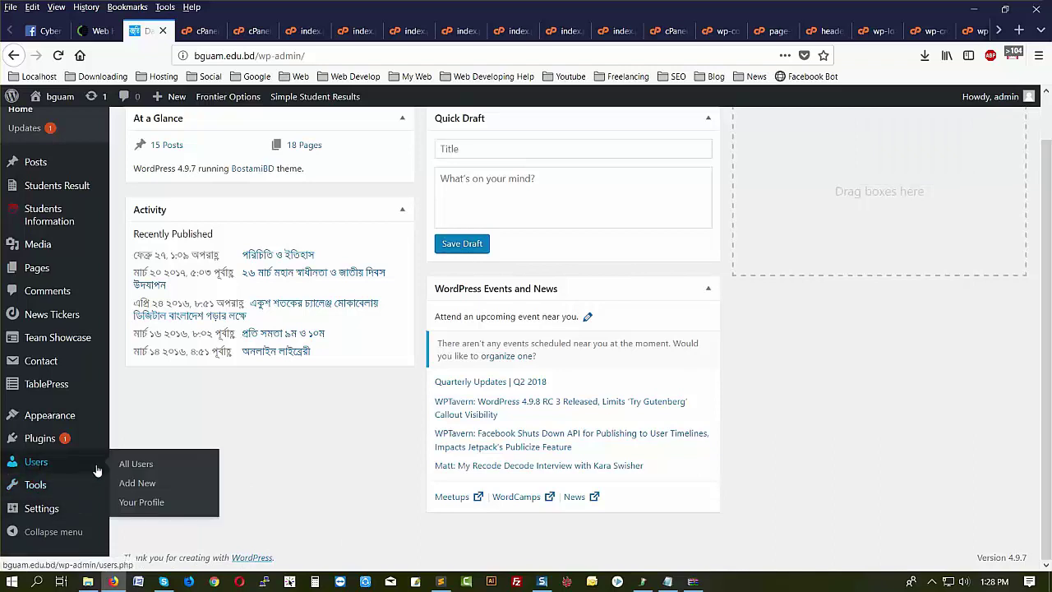
left_click(142, 505)
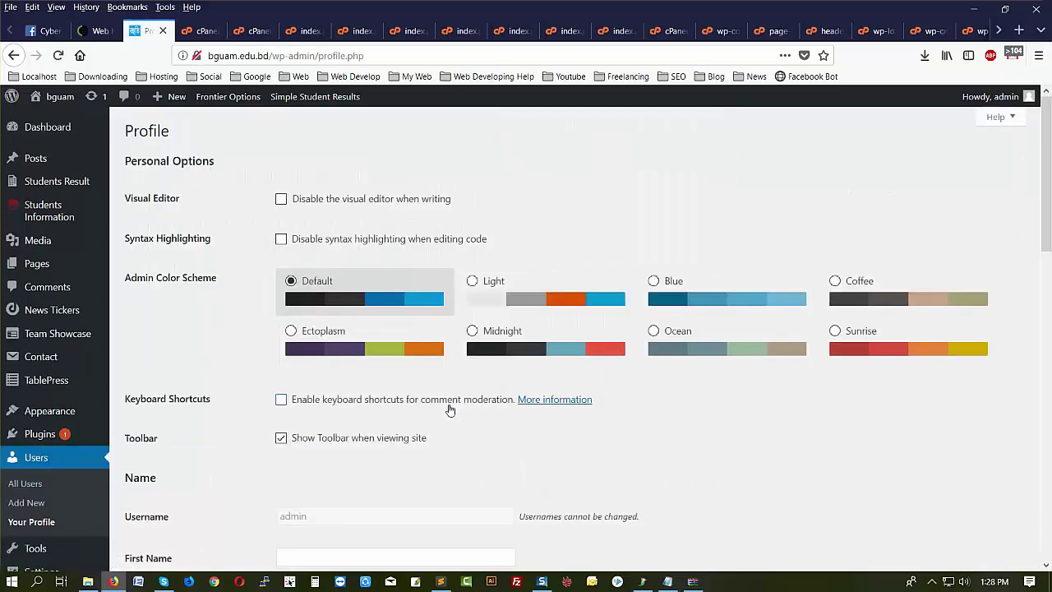
- Generate a strong new password under Account Management on the admin profile
scroll(450, 409, "down", 9)
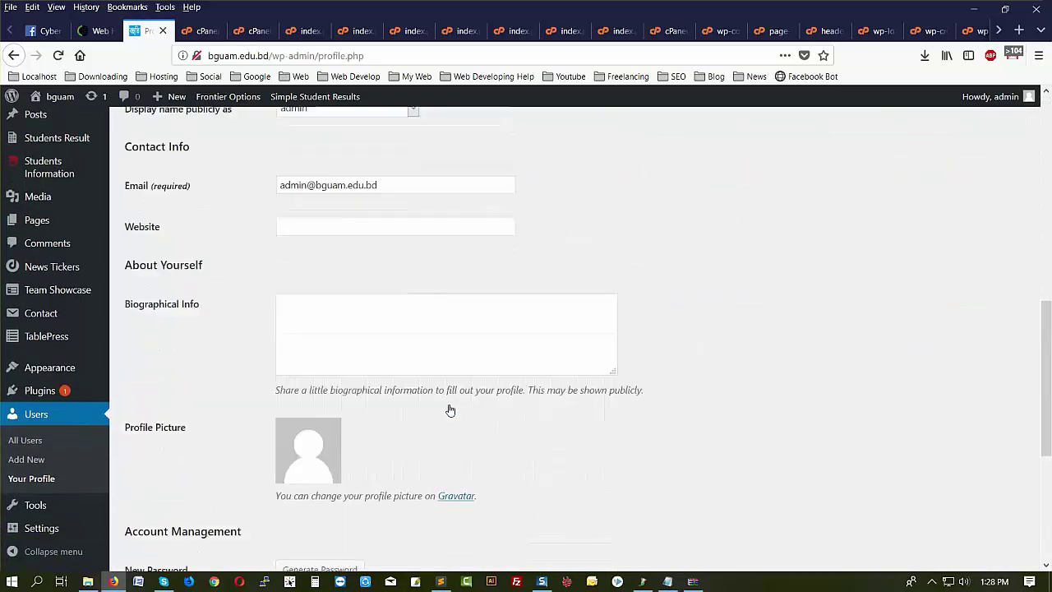
scroll(449, 410, "down", 3)
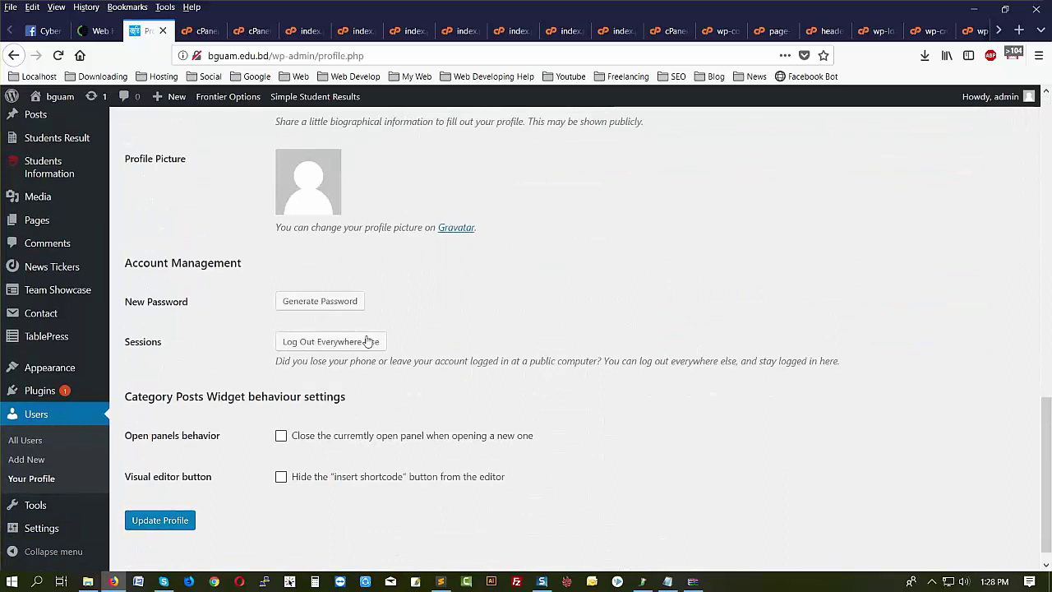
left_click(298, 310)
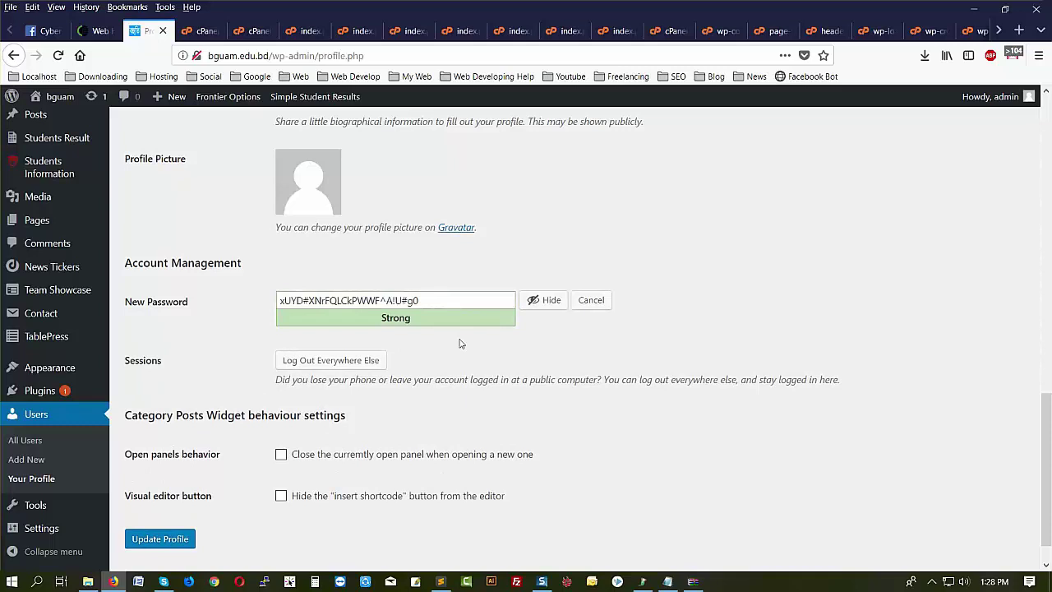
scroll(444, 246, "down", 1)
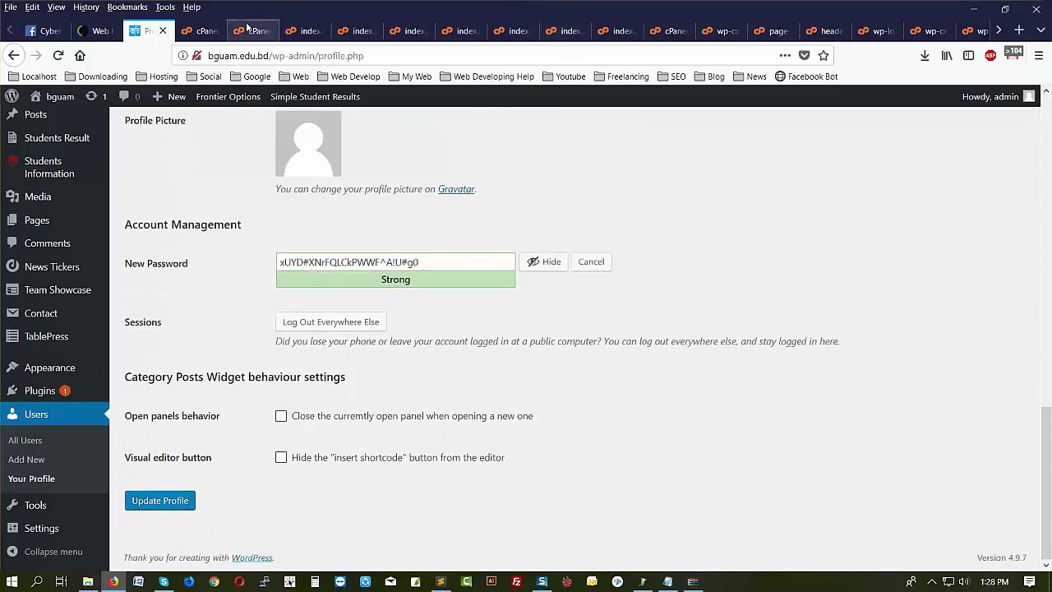
left_click(197, 33)
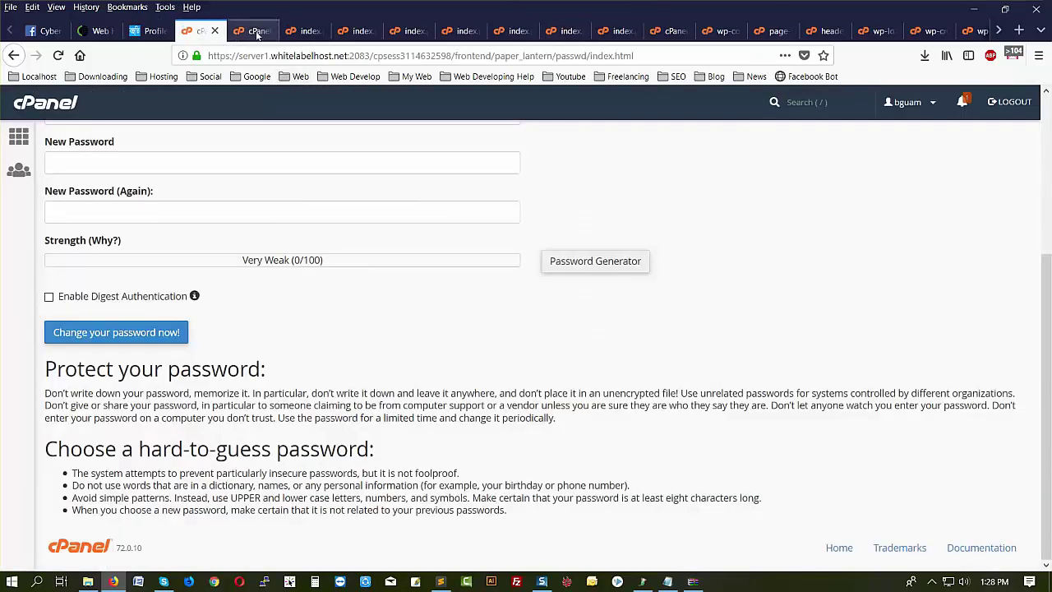
- Go back to the cPanel home page and open MySQL Databases
left_click(256, 33)
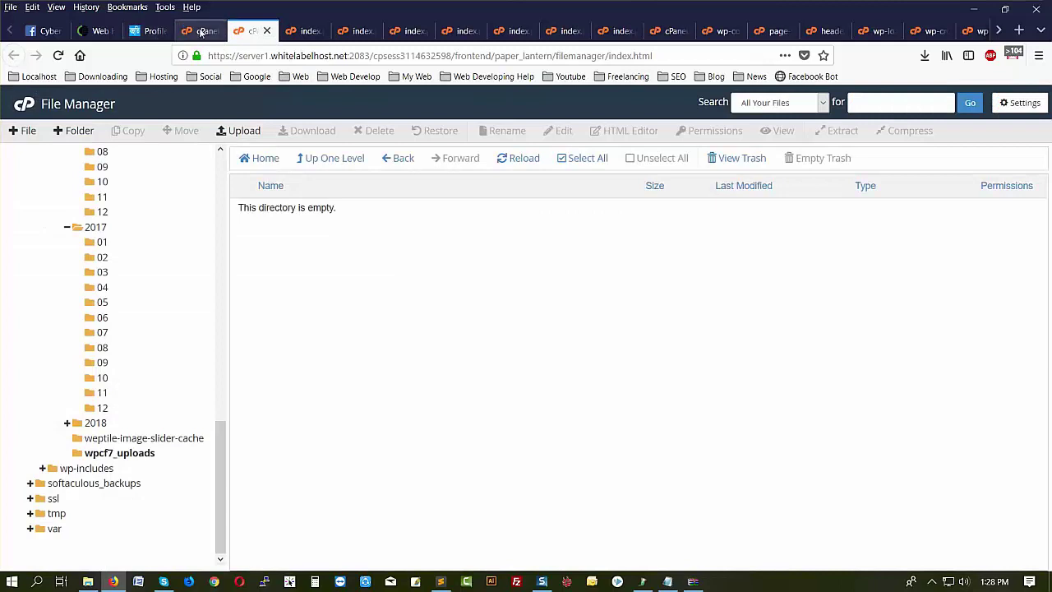
left_click(201, 32)
left_click(11, 138)
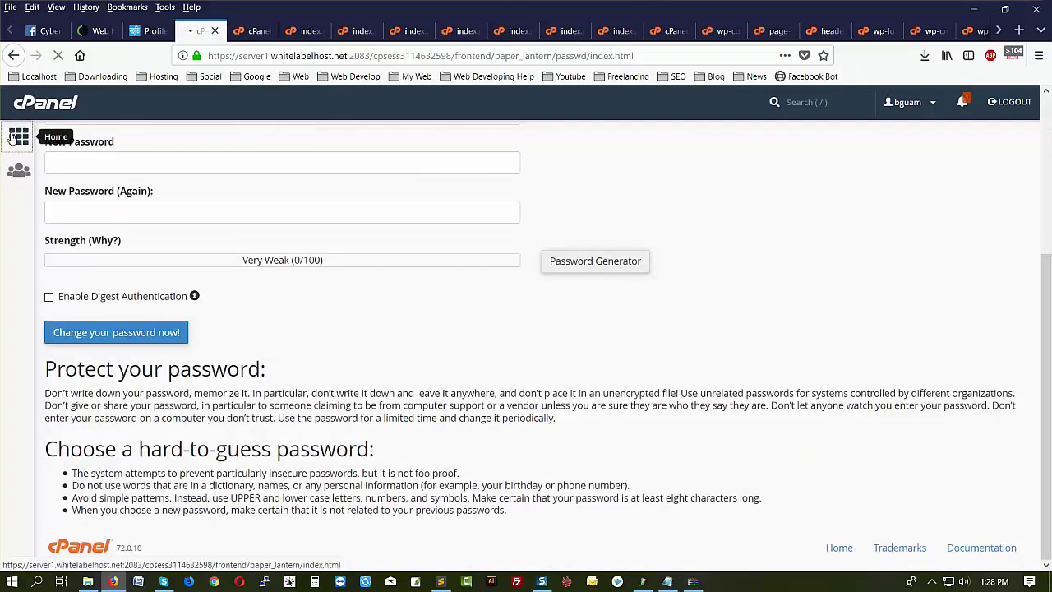
scroll(271, 469, "down", 5)
scroll(271, 469, "up", 7)
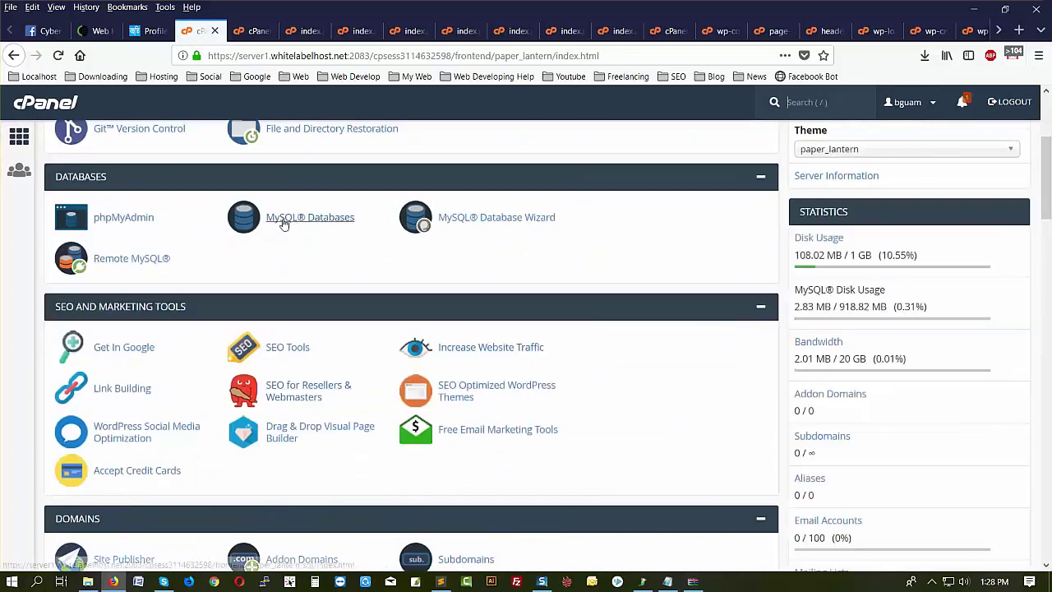
left_click(293, 222)
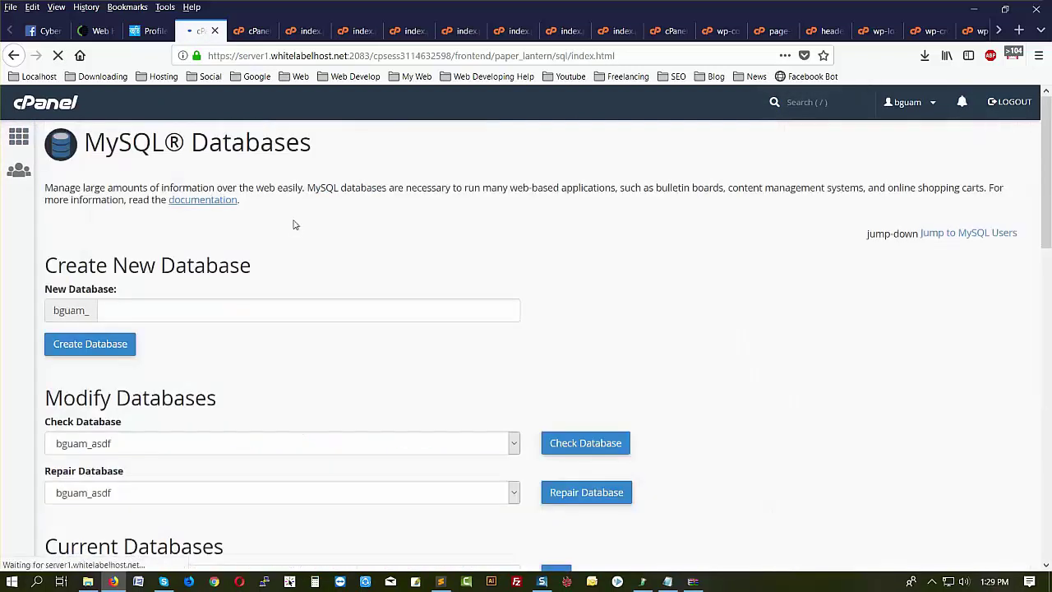
- Fill the WordPress database user's new password with a generated Very Strong (100/100) password
scroll(384, 322, "down", 8)
scroll(384, 322, "down", 4)
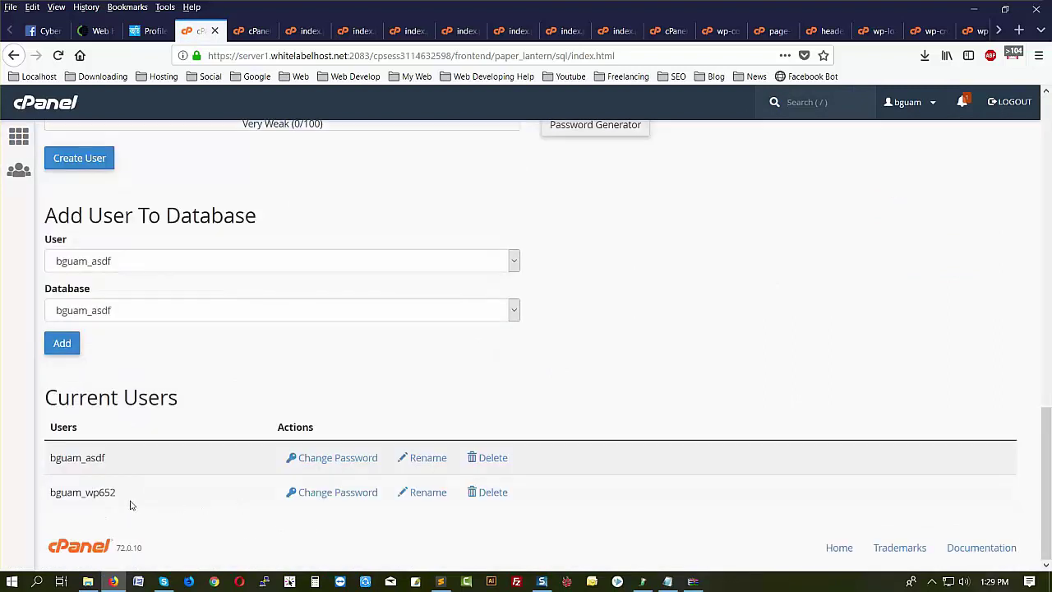
left_click(321, 494)
left_click(614, 377)
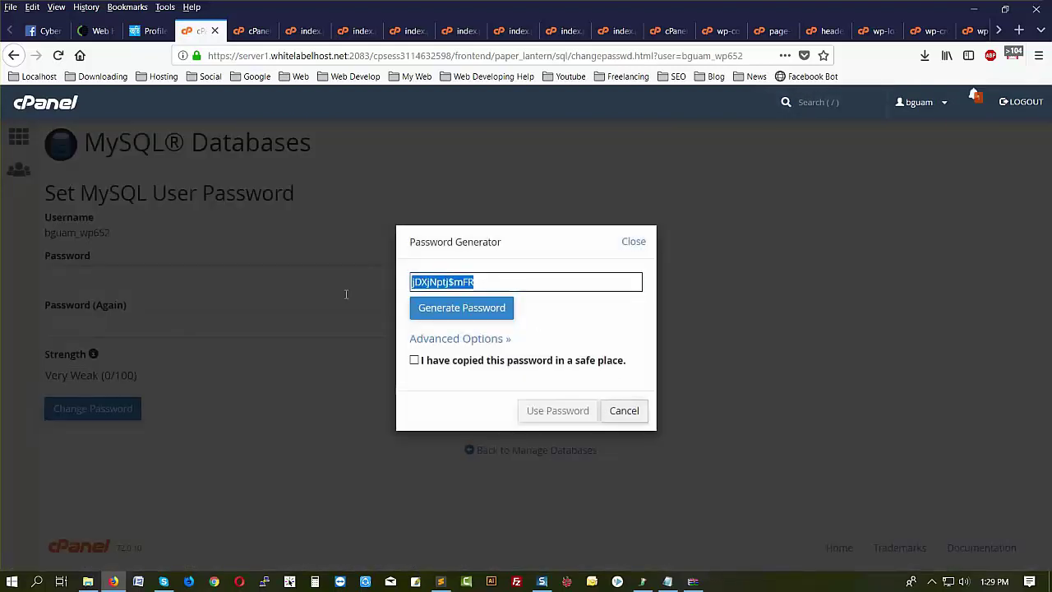
left_click(448, 363)
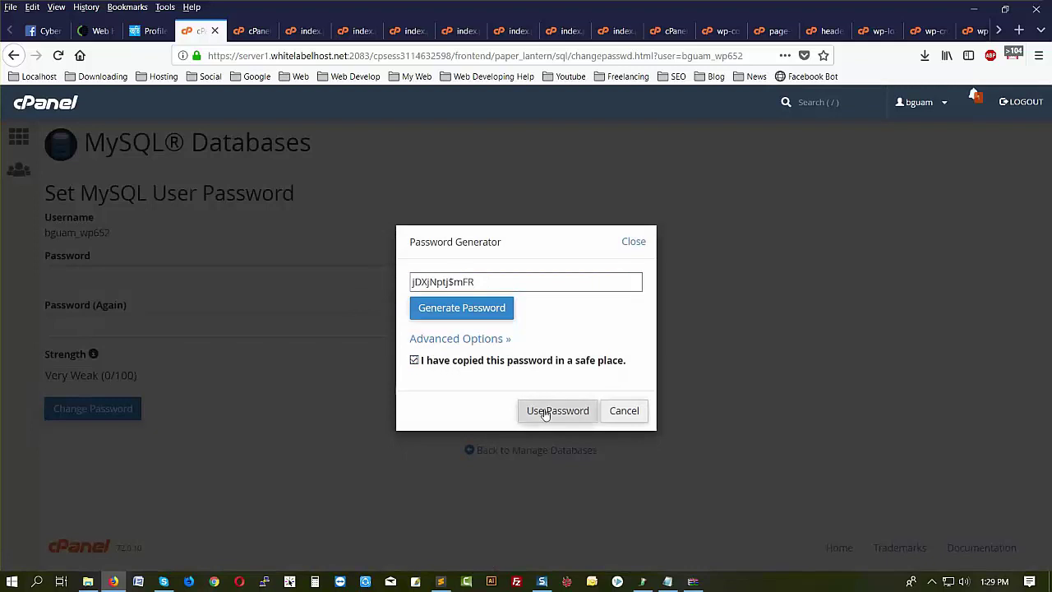
left_click(542, 410)
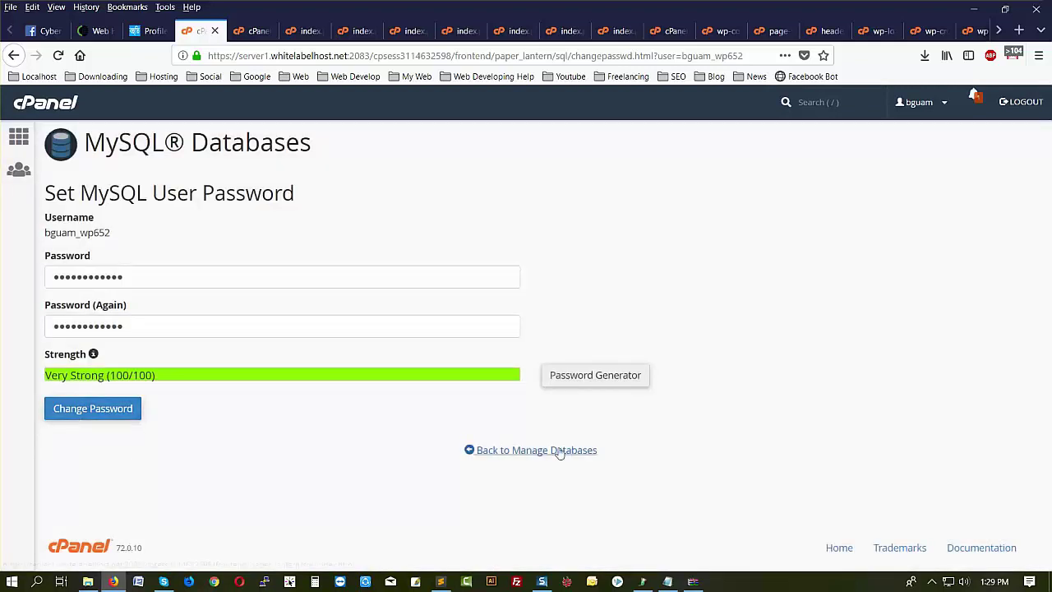
left_click(250, 33)
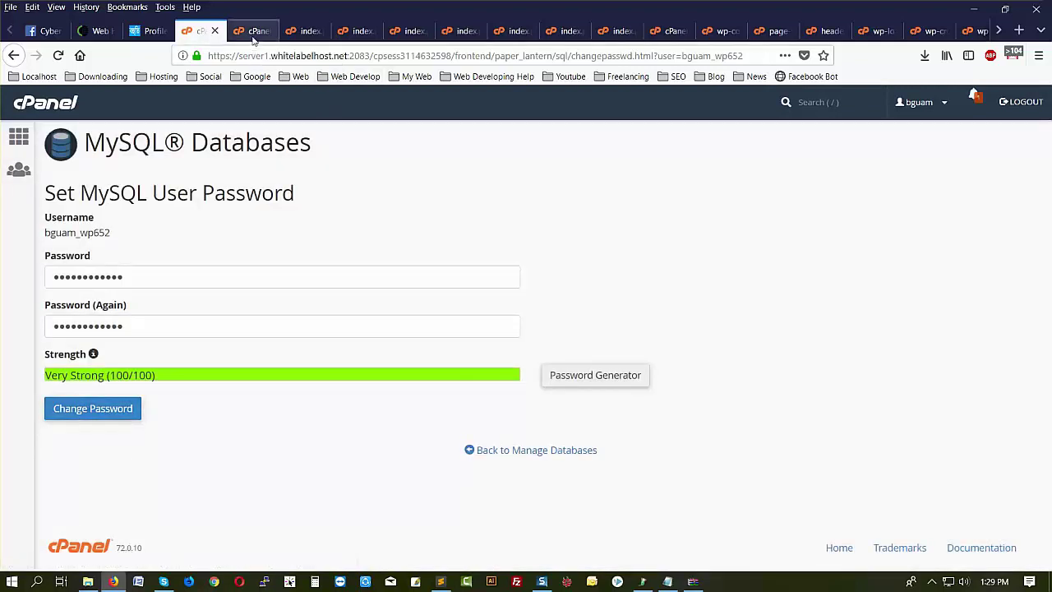
- Open public_html/wp-config.php in the File Manager editor
scroll(173, 321, "up", 10)
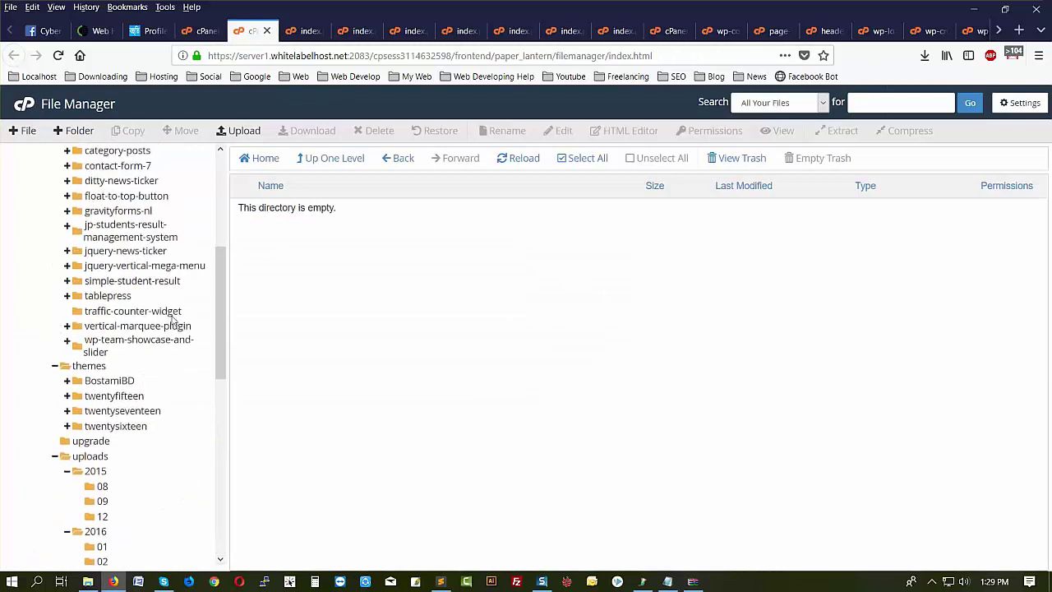
left_click(72, 317)
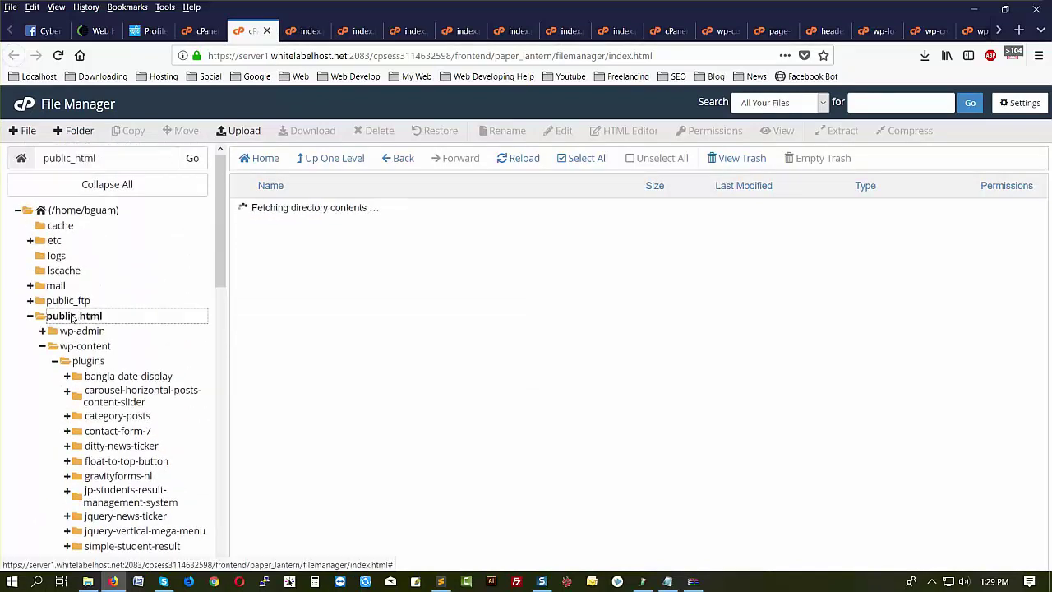
scroll(356, 385, "down", 2)
left_click(328, 372)
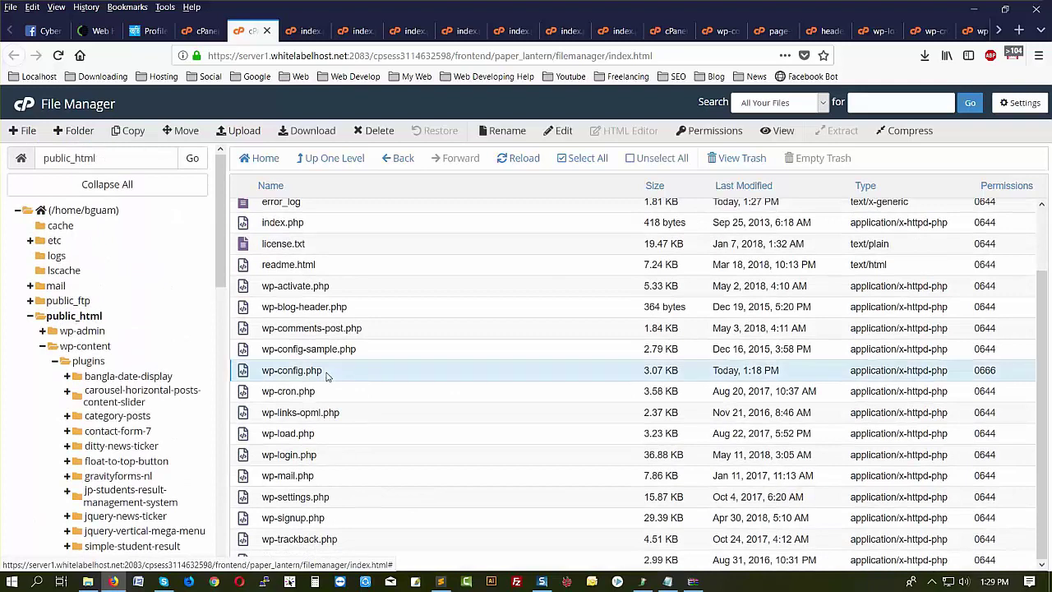
left_click(564, 132)
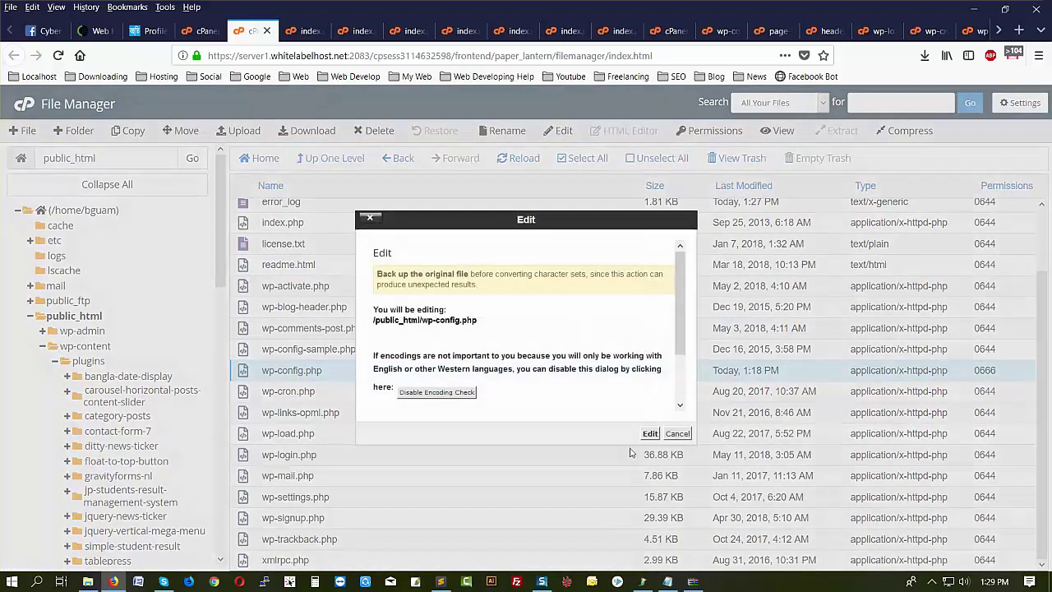
left_click(650, 435)
- Replace the DB_PASSWORD value on line 29 with the new MySQL password
scroll(653, 437, "down", 5)
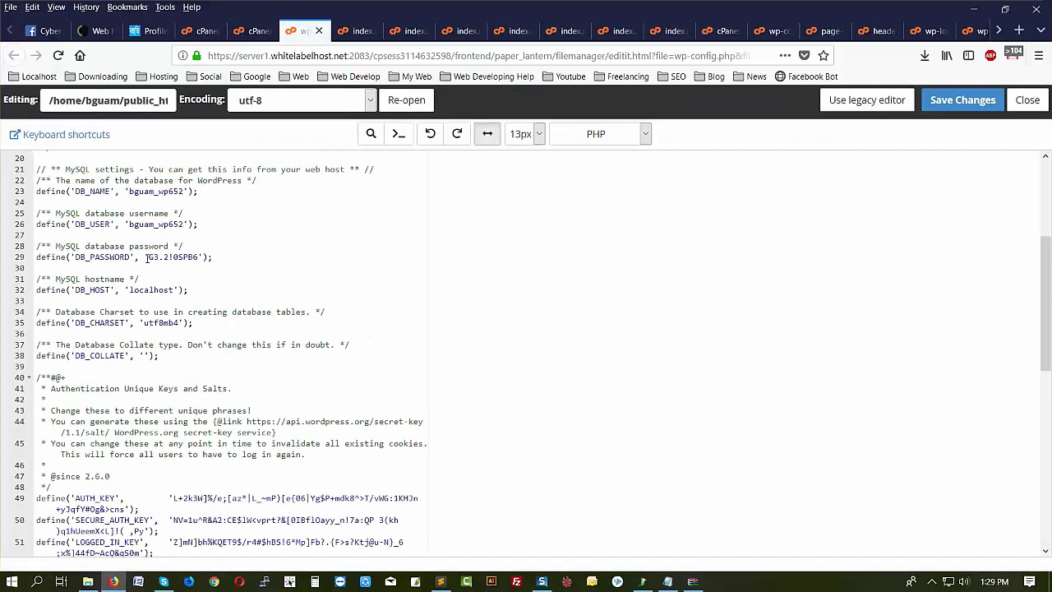
left_click(146, 257)
left_click_drag(150, 256, 195, 256)
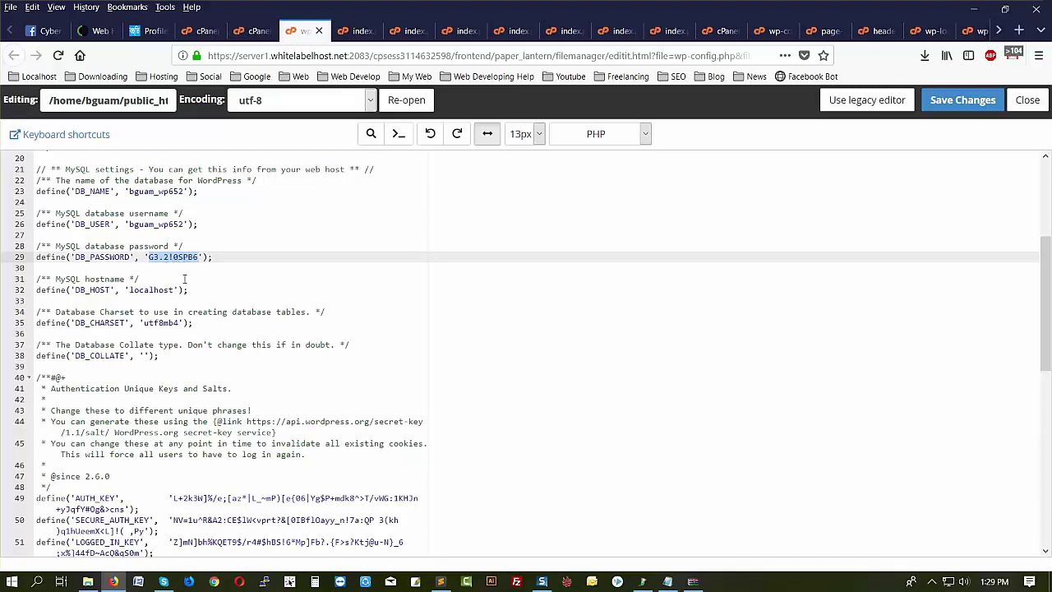
key("ctrl+v")
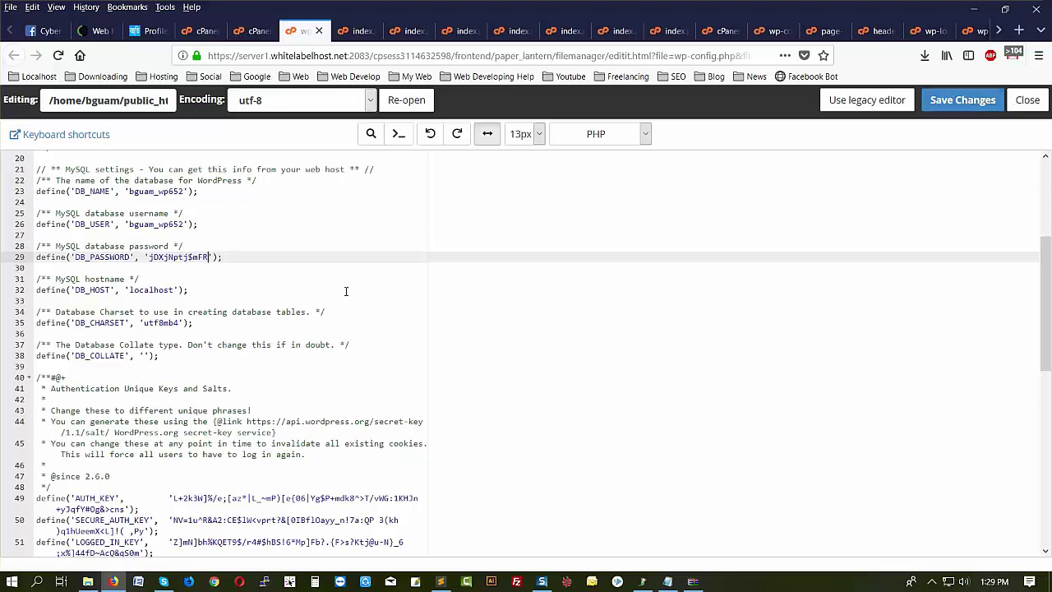
scroll(346, 291, "up", 5)
scroll(999, 30, "down", 3)
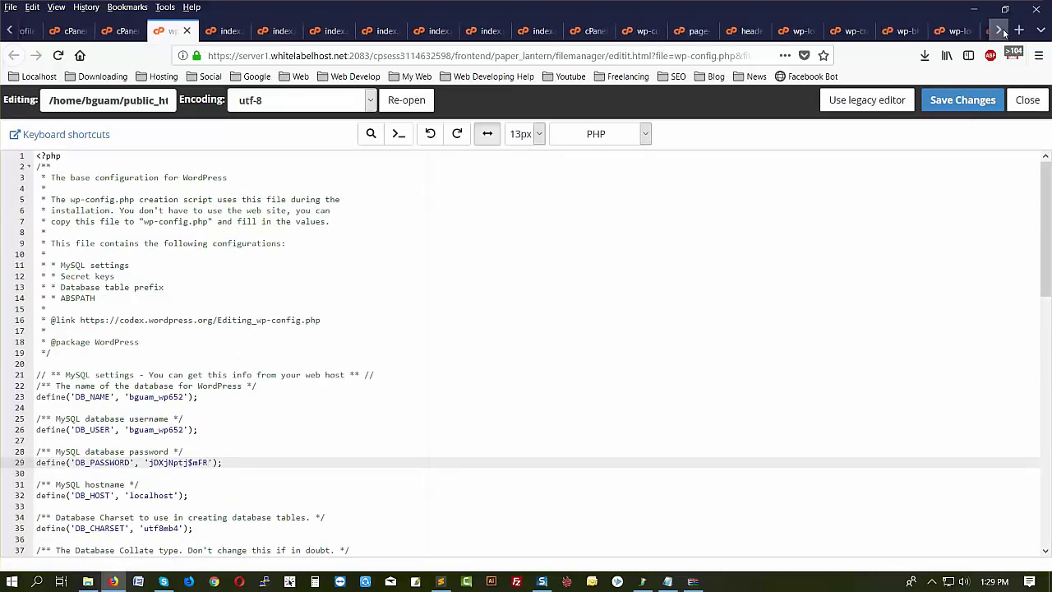
left_click(810, 31)
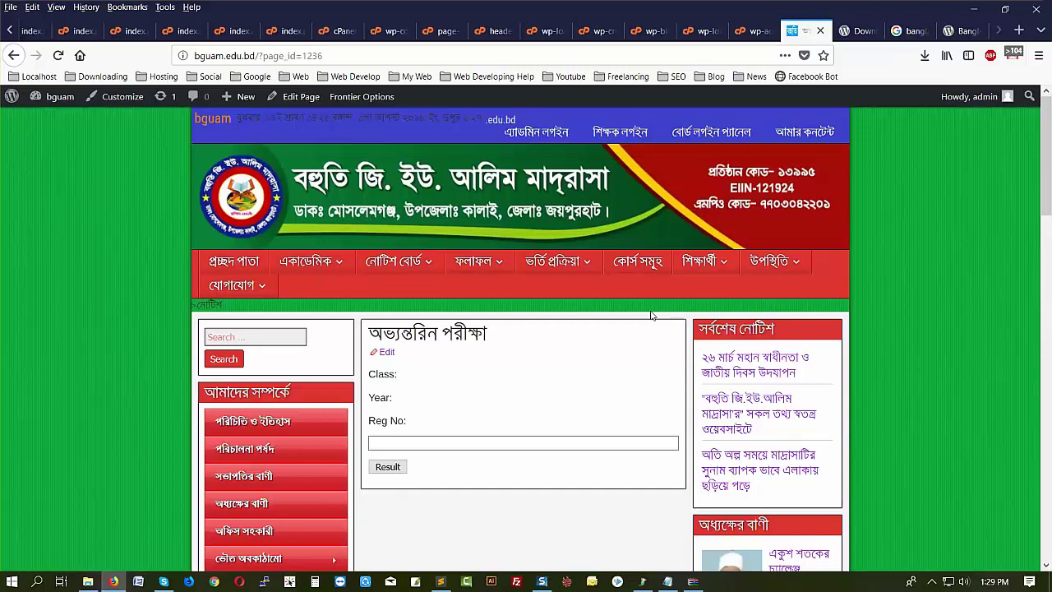
- Click into the Reg No box on the অভ্যন্তরিন পরীক্ষা result-lookup form
left_click(487, 441)
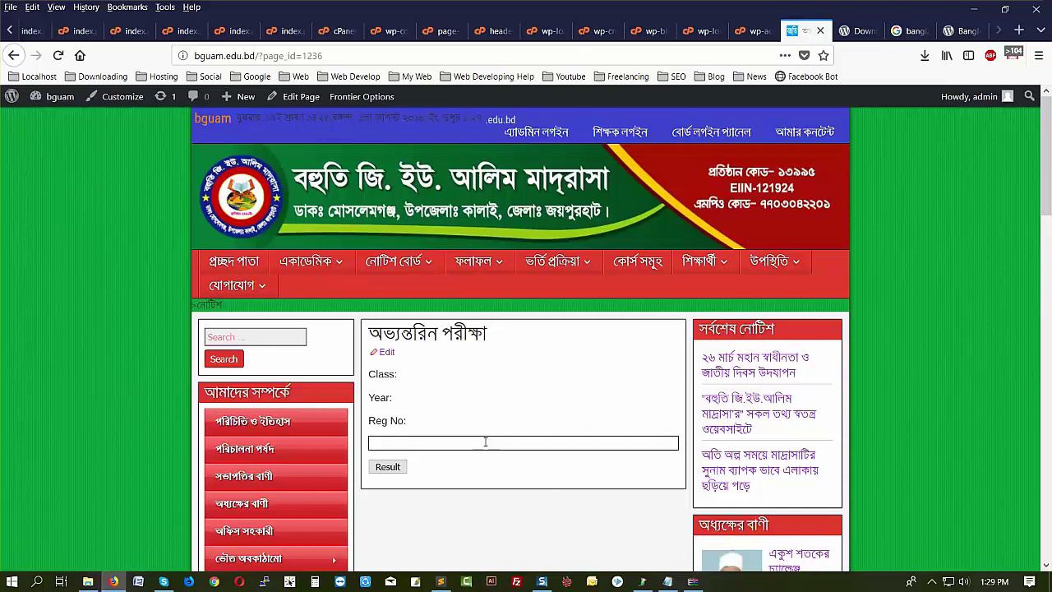